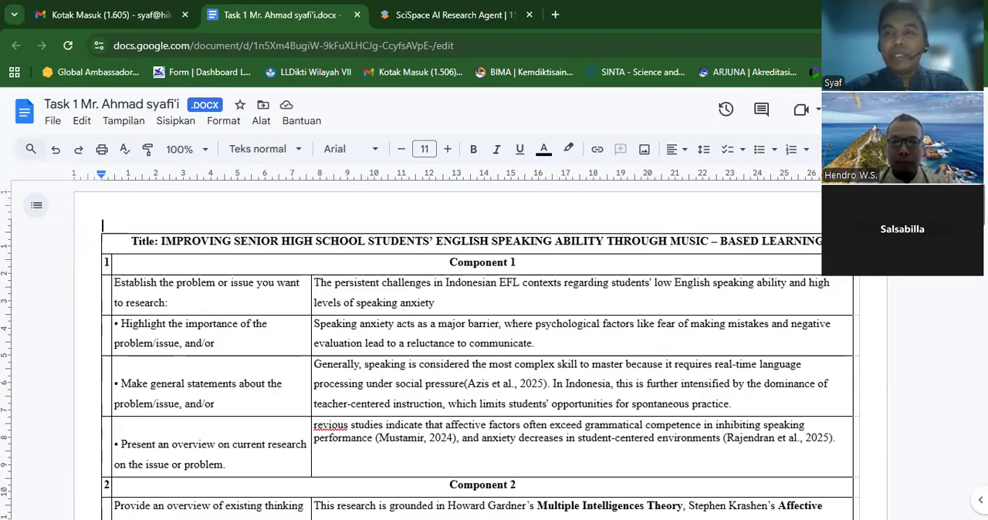
- Read through the thesis outline table from Component 1 to Component 5, ending on the research problem statement in Component 1
scroll(478, 348, "down", 5)
scroll(478, 347, "down", 5)
scroll(479, 348, "down", 3)
scroll(478, 347, "down", 5)
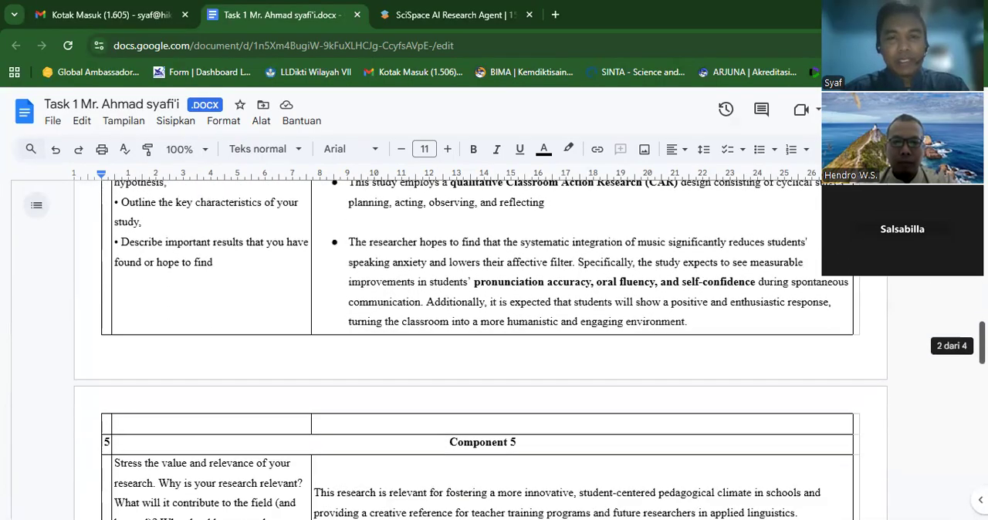
scroll(478, 347, "down", 2)
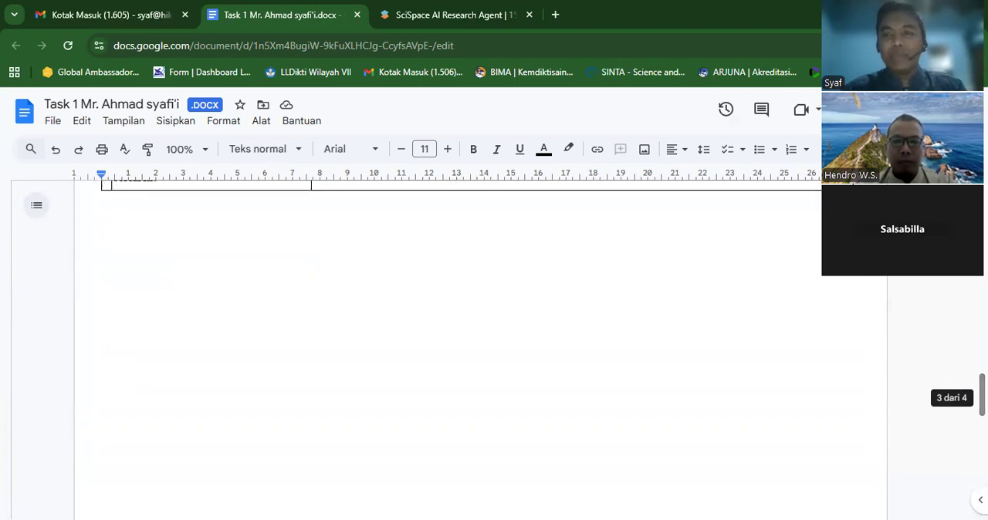
scroll(479, 347, "down", 2)
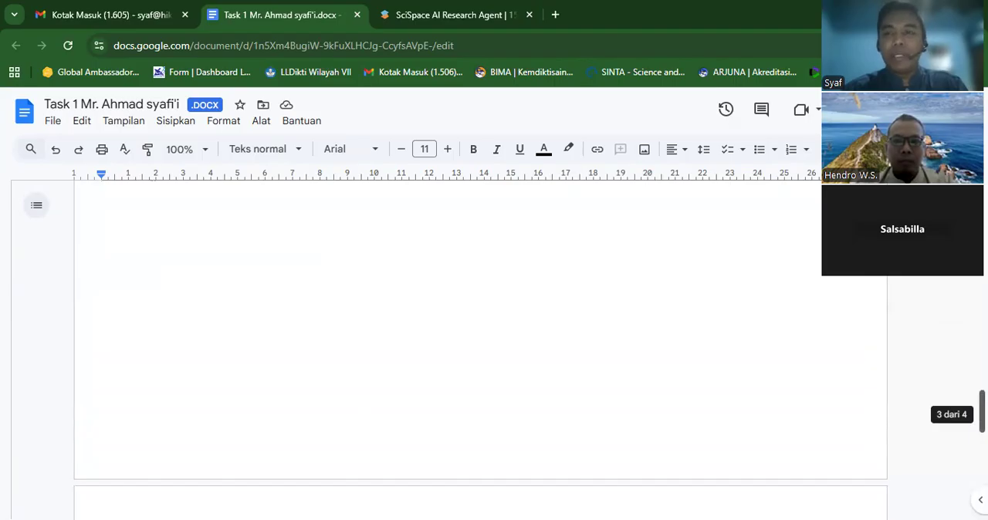
scroll(479, 347, "up", 3)
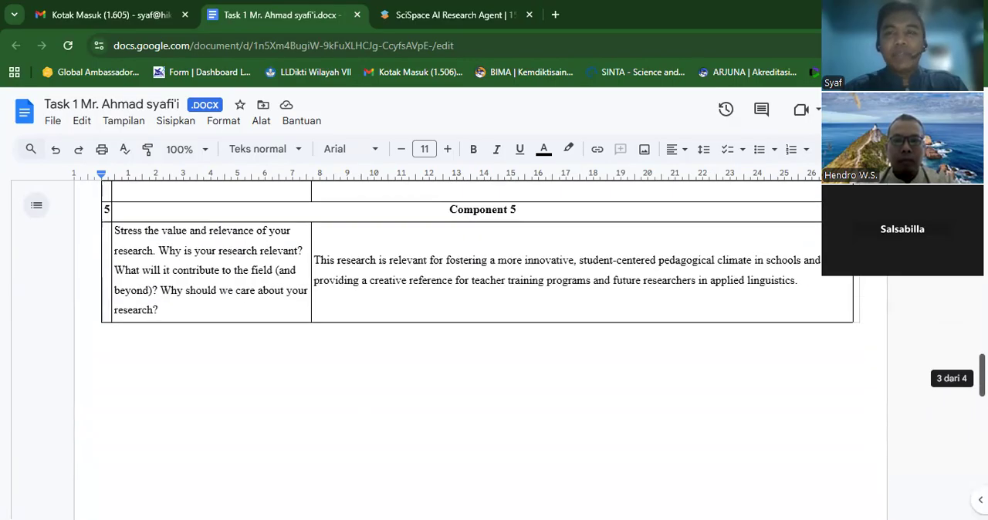
scroll(479, 347, "up", 5)
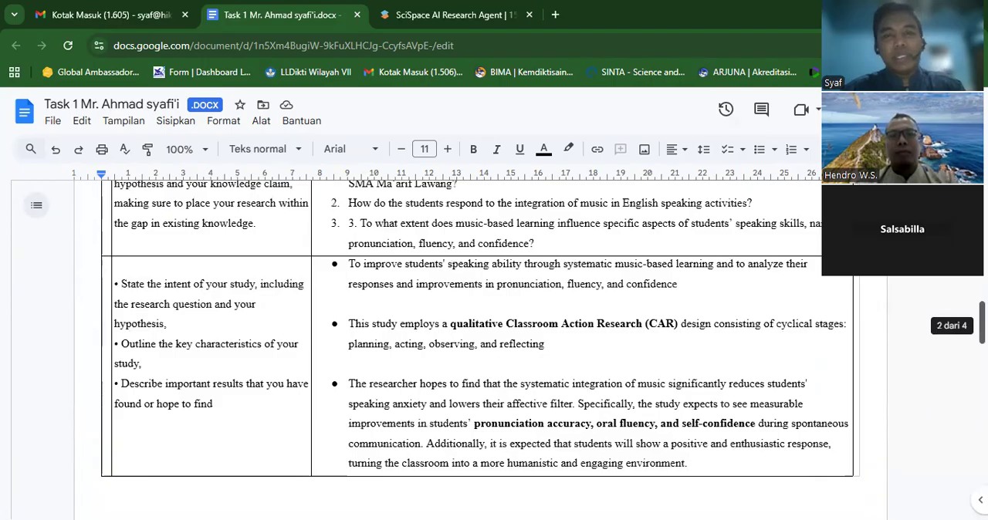
scroll(479, 347, "up", 1)
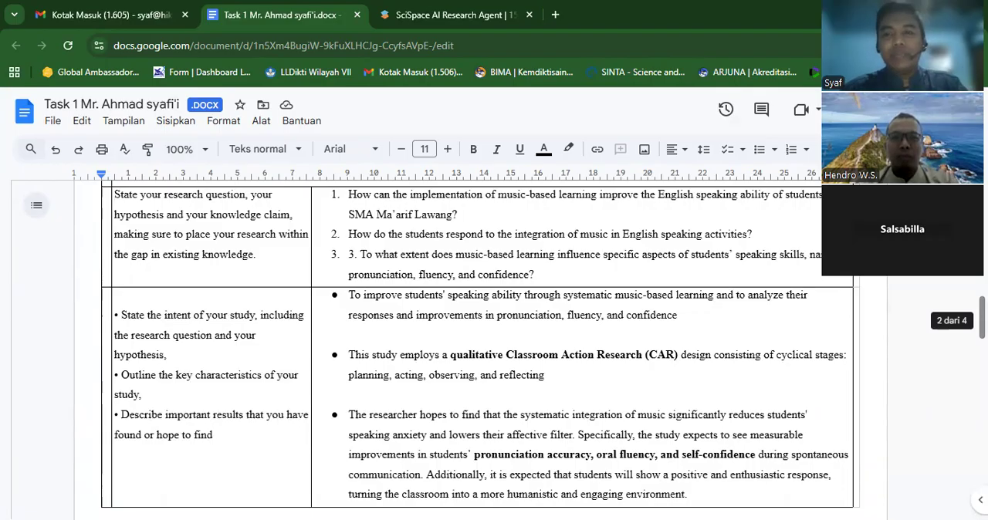
scroll(479, 347, "up", 3)
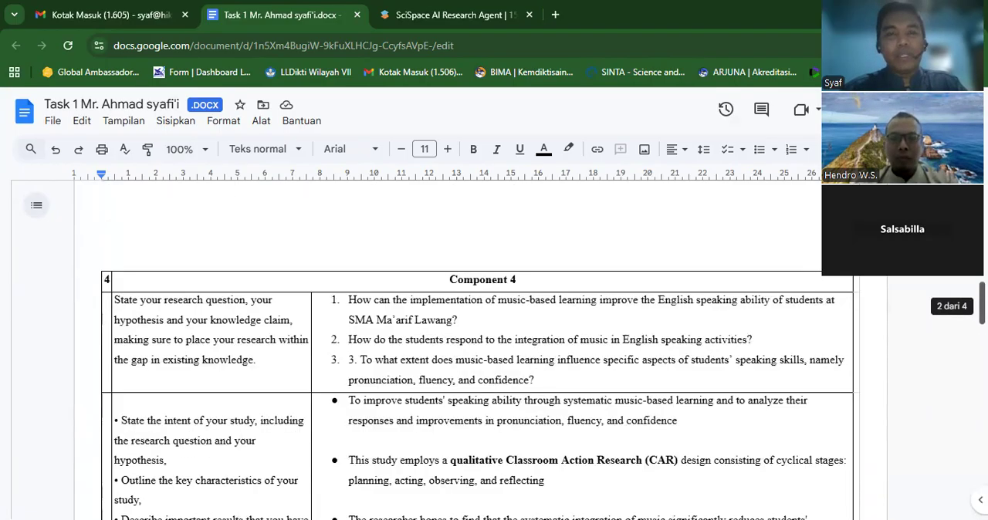
scroll(479, 347, "up", 10)
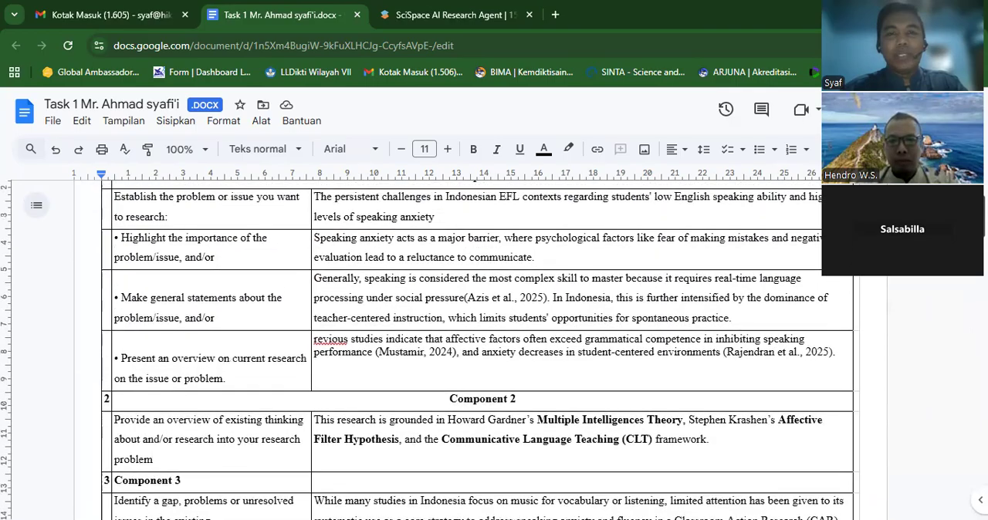
scroll(479, 347, "up", 2)
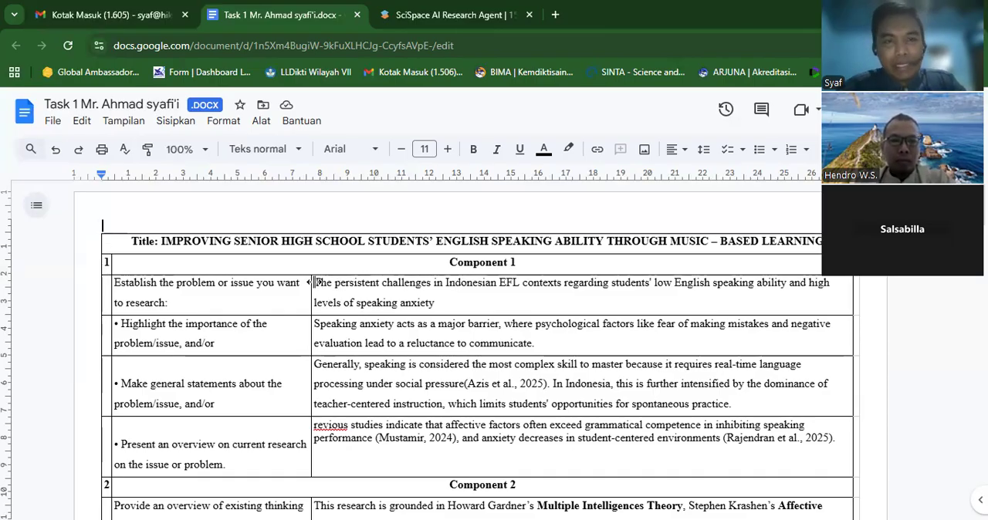
left_click_drag(316, 283, 457, 296)
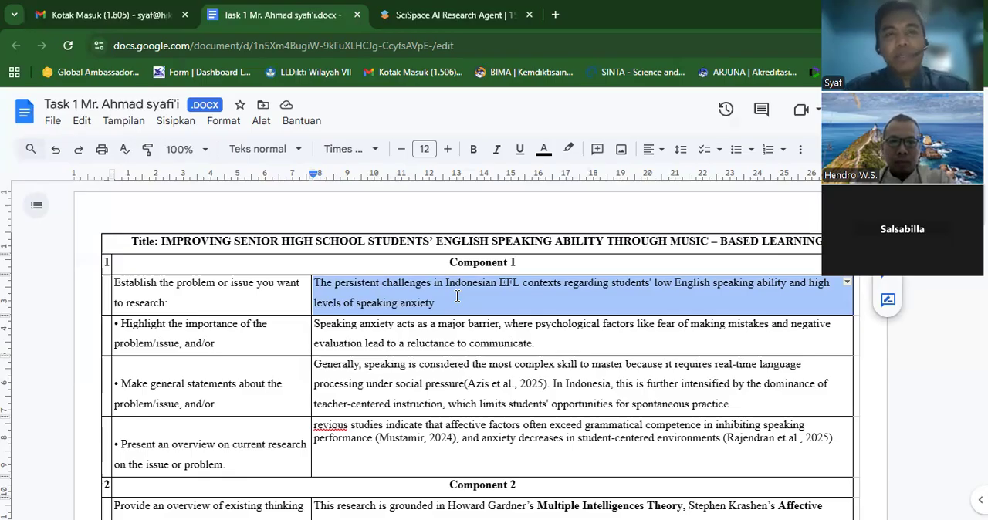
- Switch to SciSpace and start a new task from the Write a Draft prompt template
left_click(422, 19)
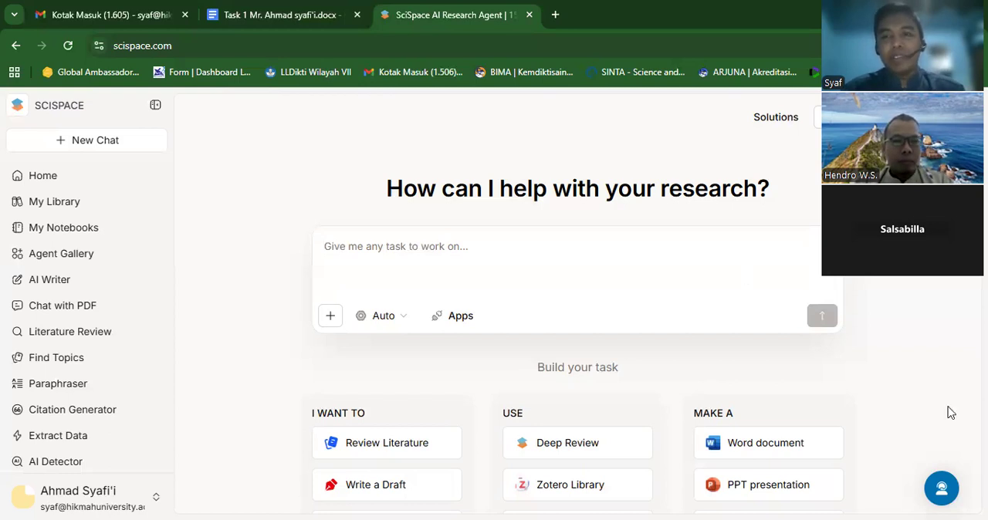
left_click_drag(888, 266, 872, 162)
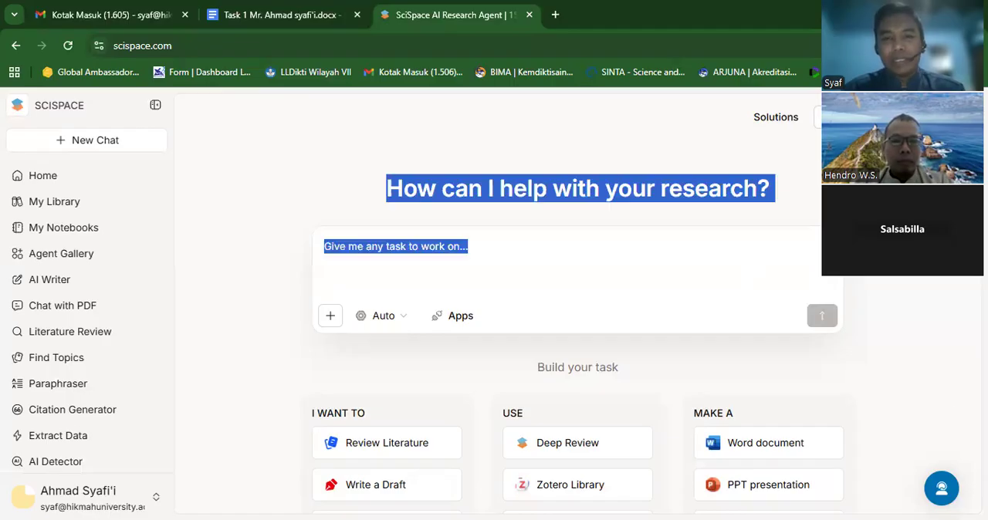
left_click(899, 412)
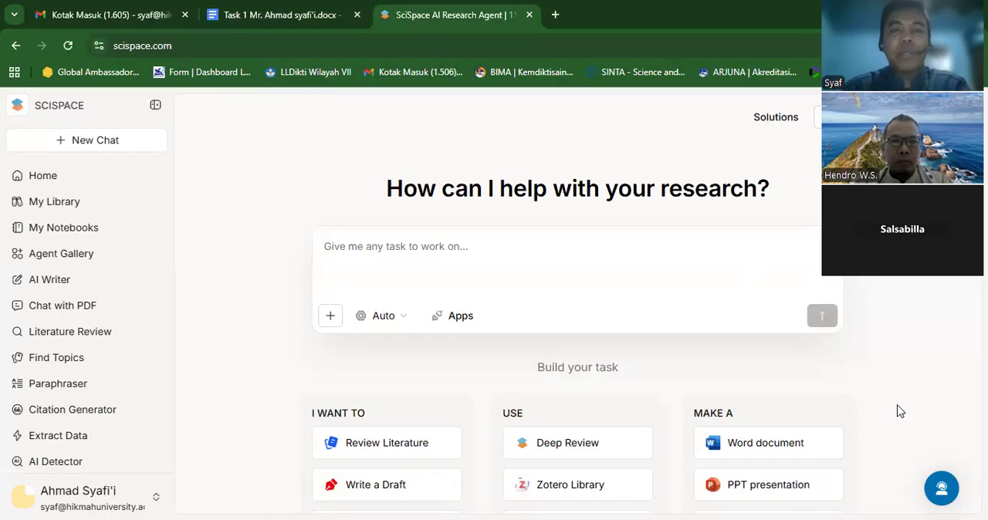
left_click(396, 492)
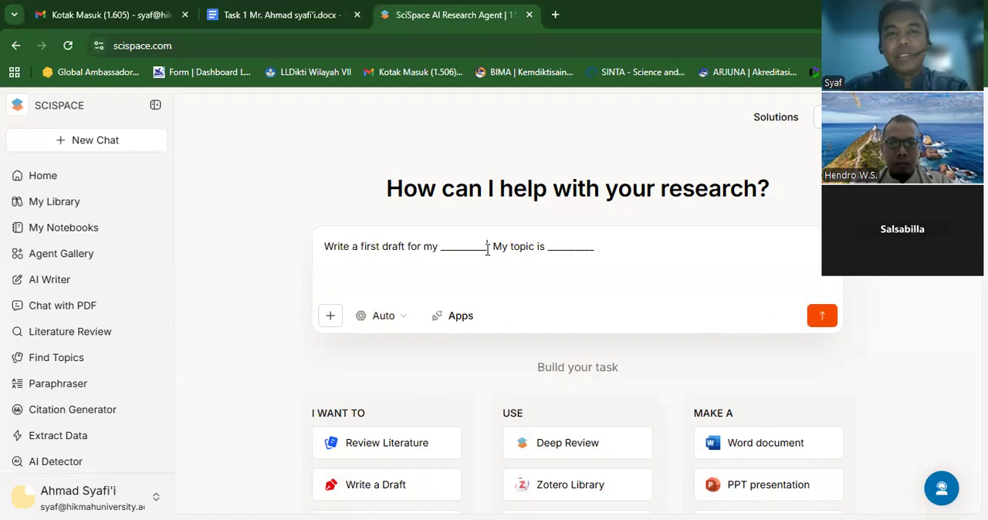
left_click(256, 16)
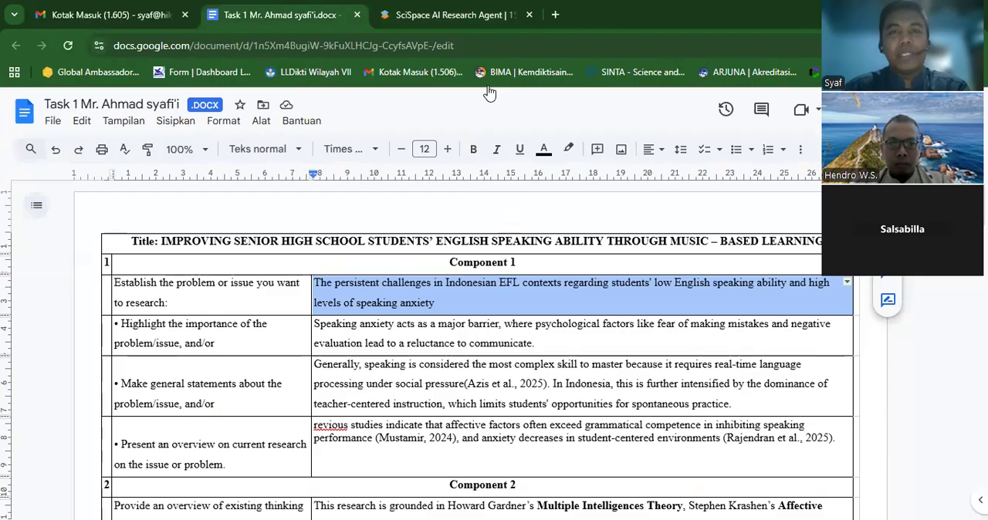
left_click(461, 17)
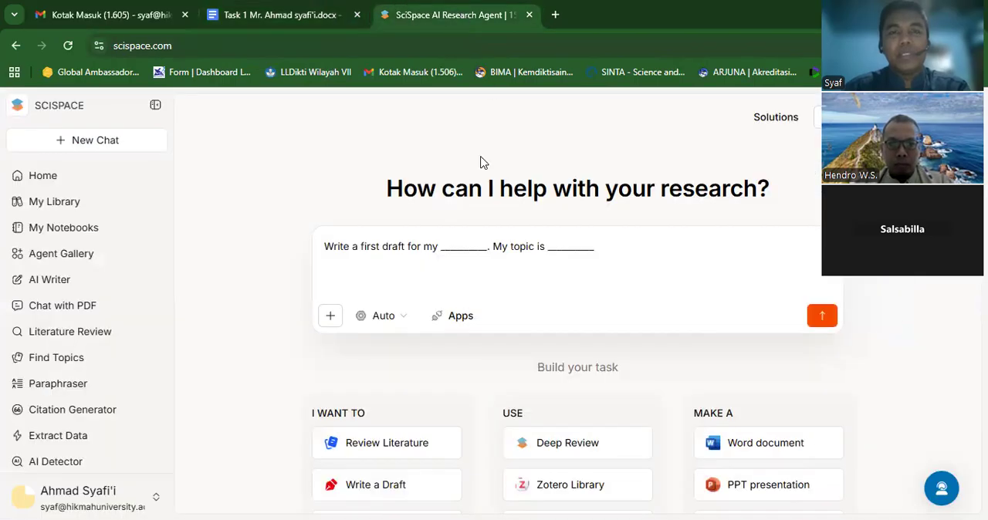
- Replace the first blank in the draft prompt with "thesis proposal"
key("BackSpace")
key("BackSpace")
key("BackSpace")
key("BackSpace")
key("BackSpace")
key("BackSpace")
key("BackSpace")
key("BackSpace")
key("BackSpace")
key("BackSpace")
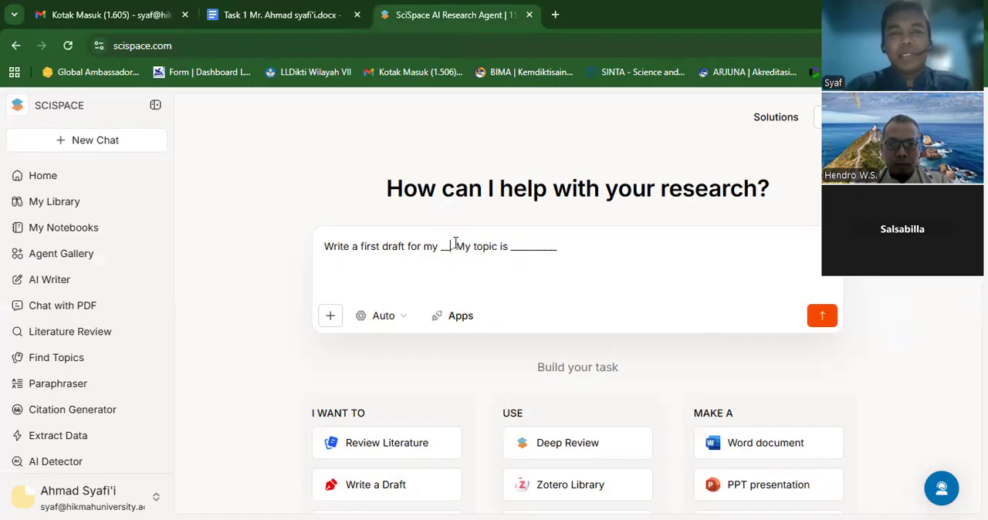
type("thesis ")
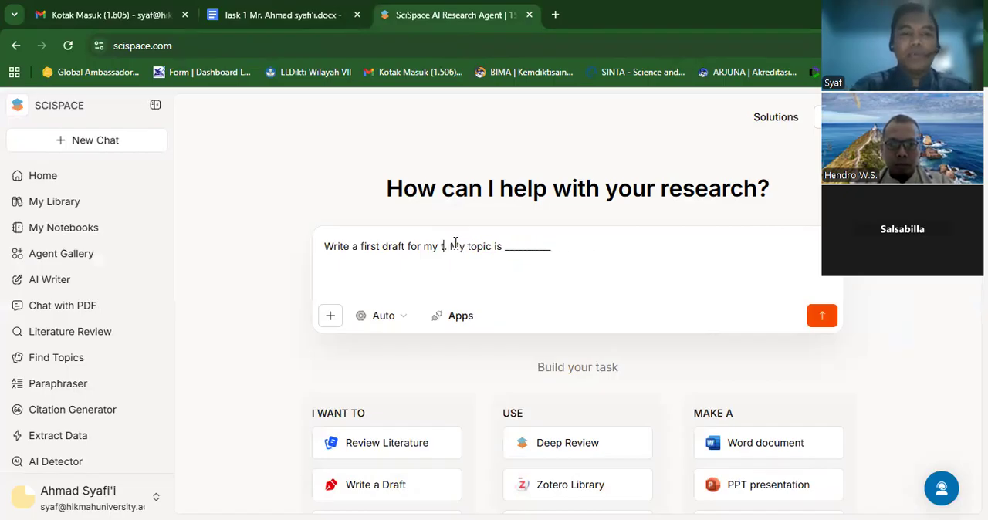
type("proposal")
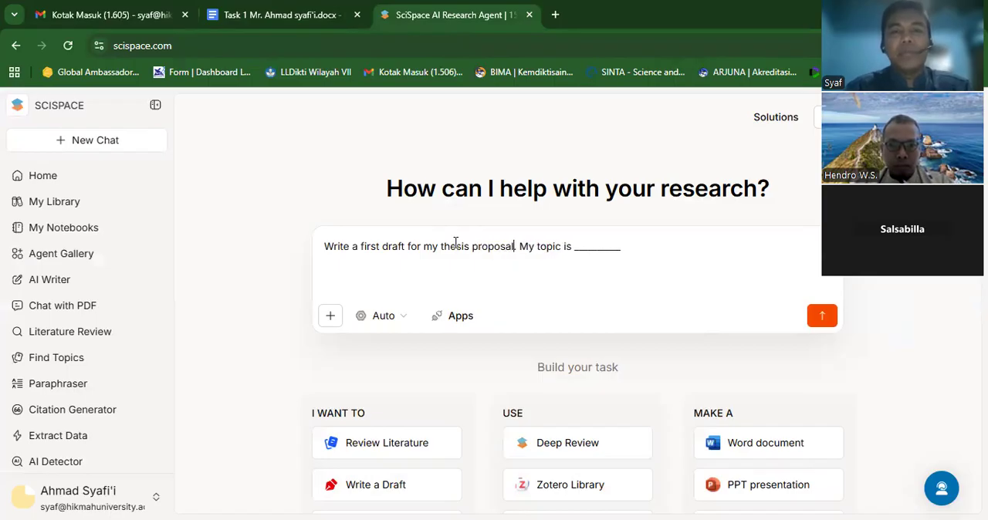
- Switch to the Google Docs outline and copy its full title line about improving English speaking ability through music-based learning
left_click(272, 21)
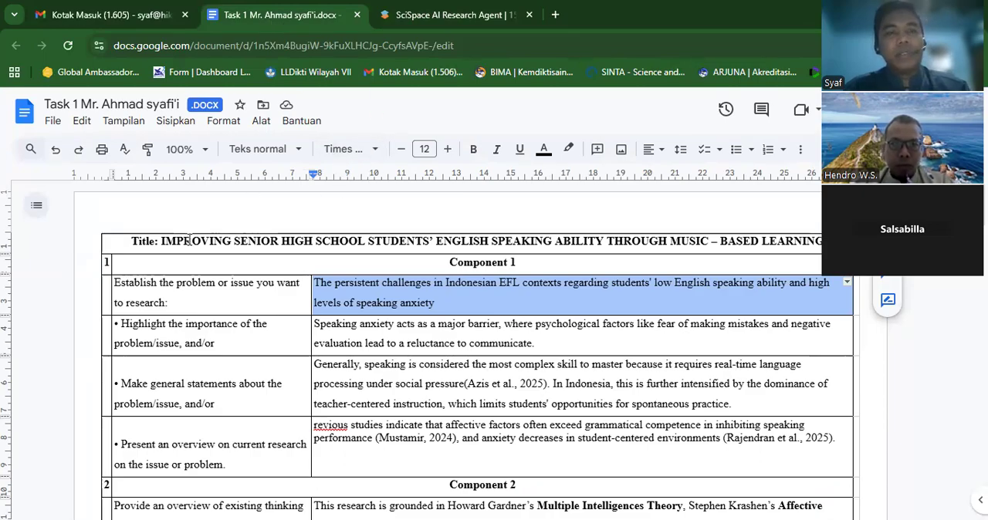
left_click(162, 241)
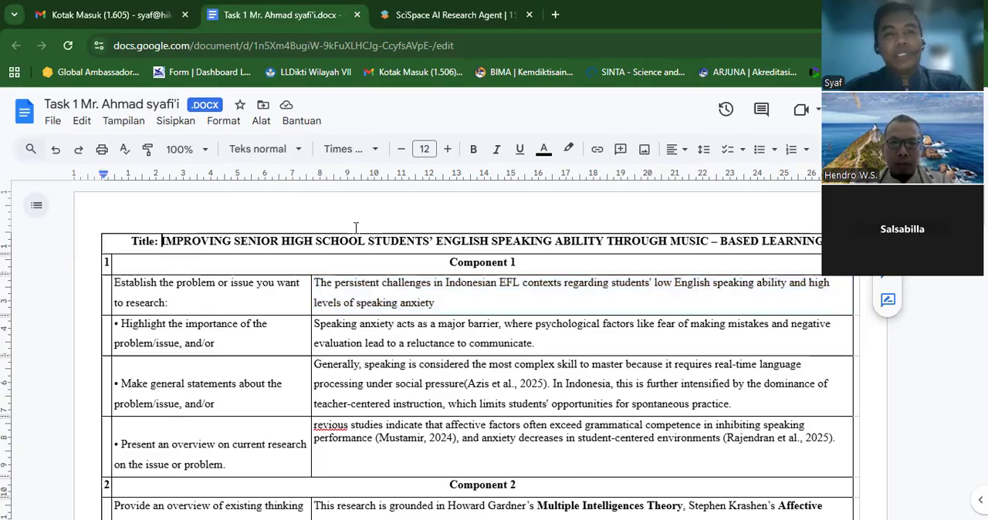
left_click(541, 240, "shift")
double_click(534, 240)
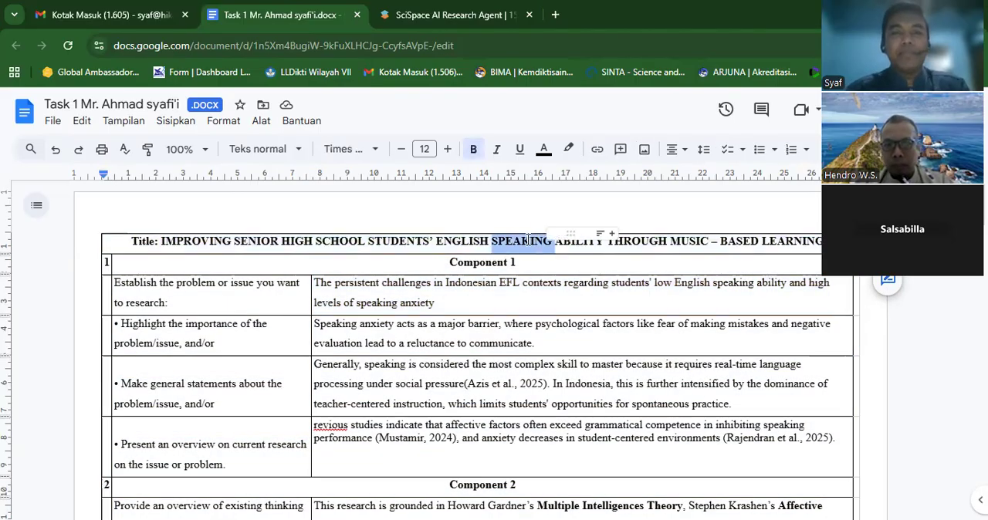
triple_click(527, 240)
key("ctrl+c")
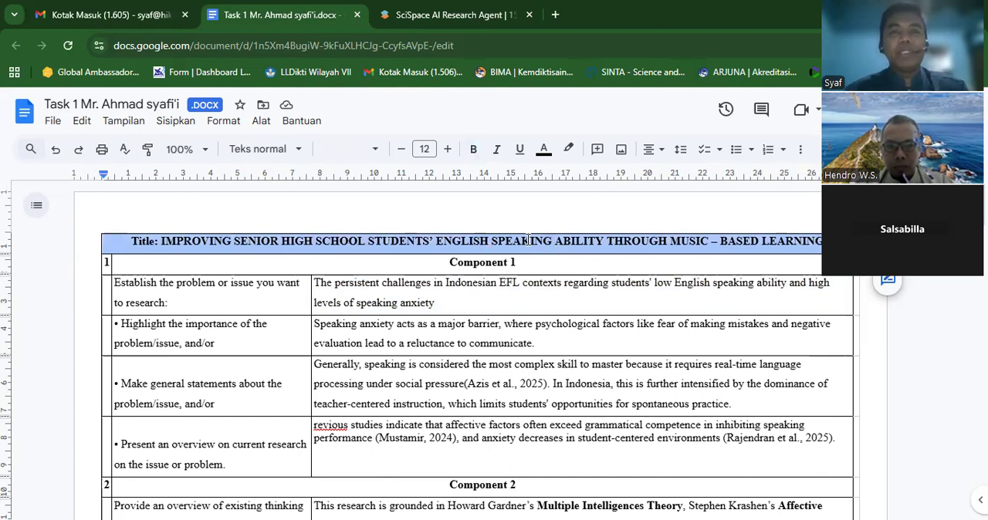
- In SciSpace, replace the topic blank with the copied title, remove its "Title:" label, and submit the prompt
left_click(476, 15)
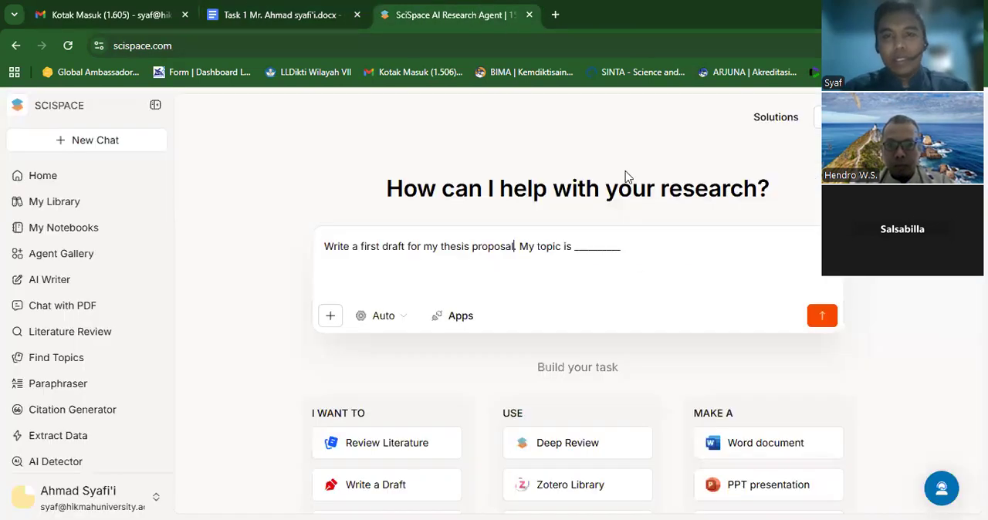
left_click(622, 247)
key("BackSpace")
key("BackSpace")
key("BackSpace")
key("BackSpace")
key("BackSpace")
key("BackSpace")
key("BackSpace")
key("BackSpace")
key("BackSpace")
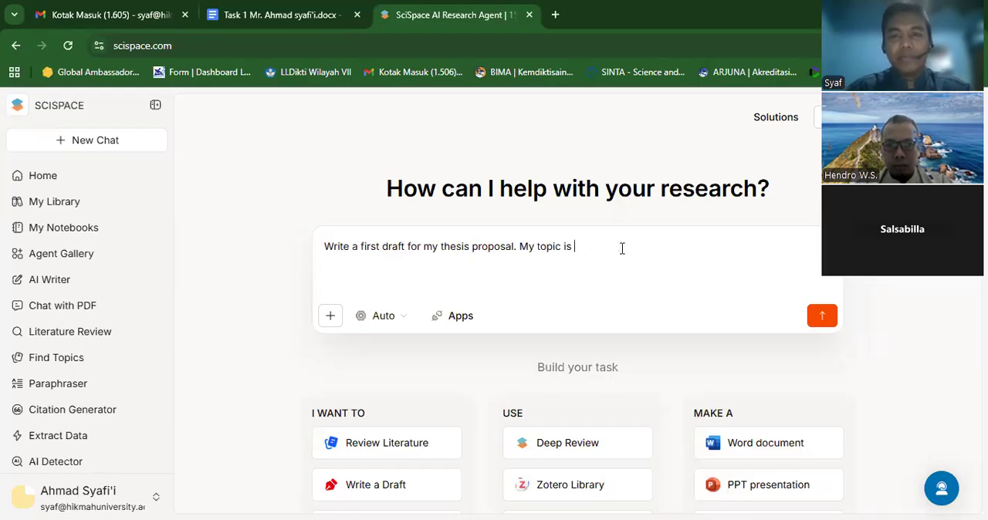
key("ctrl+v")
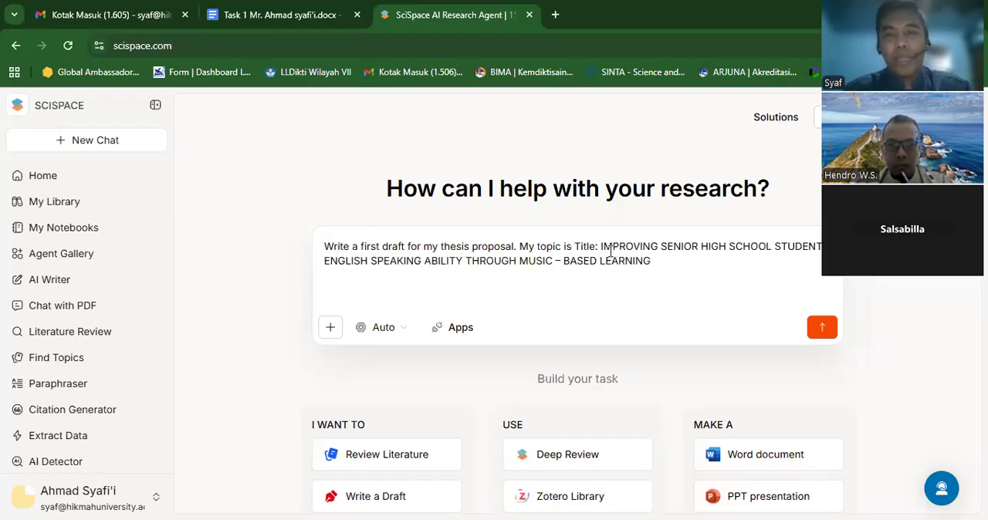
key("BackSpace")
key("BackSpace")
key("BackSpace")
key("BackSpace")
key("BackSpace")
key("BackSpace")
key("BackSpace")
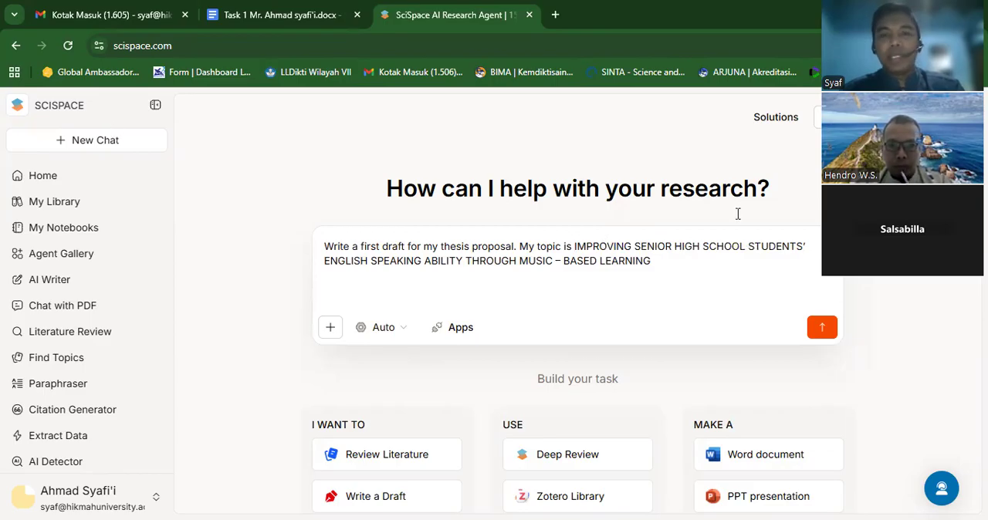
key("Return")
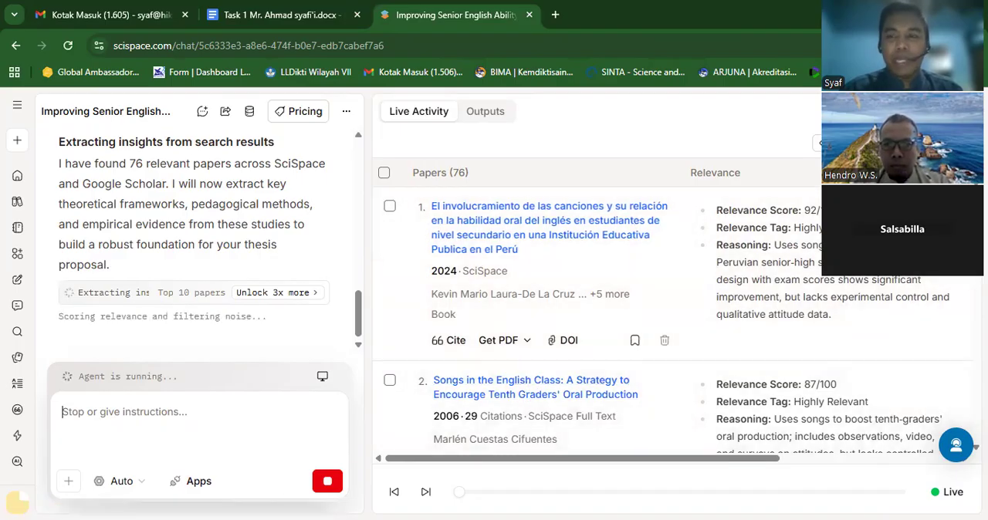
- Examine the ranked papers in the live activity and check the PDF download options for the first paper
scroll(682, 381, "down", 3)
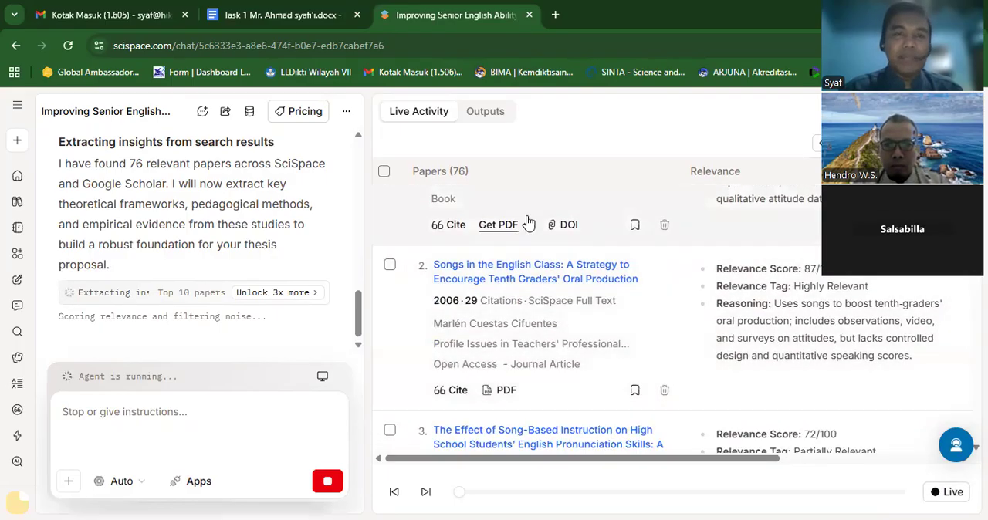
left_click(527, 231)
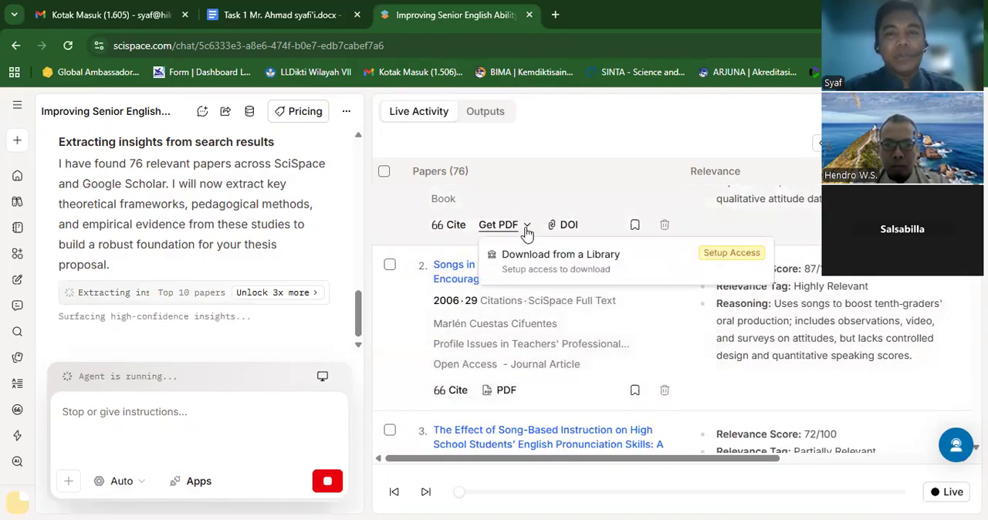
left_click(528, 228)
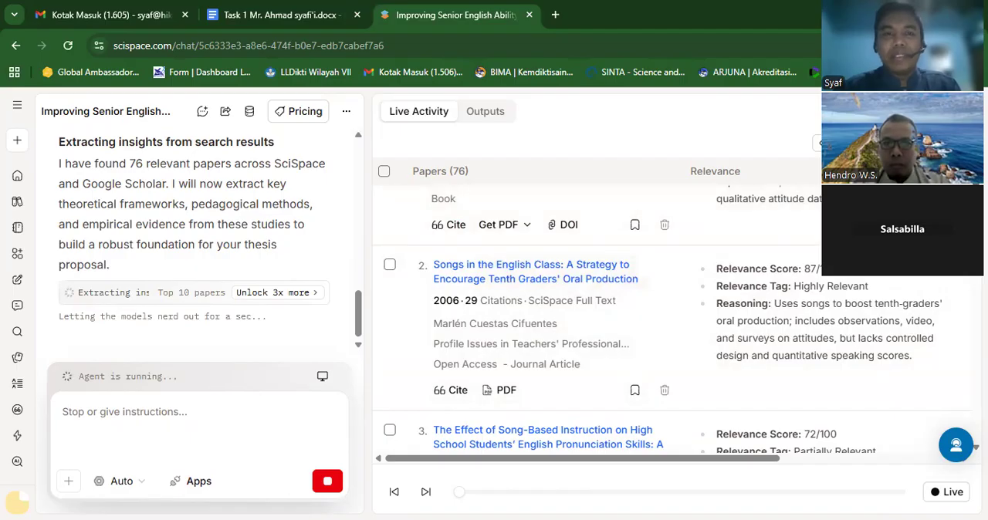
- Inspect the combined paper table among the output files across to its abstracts, and return to the live activity's ranked papers
left_click(486, 116)
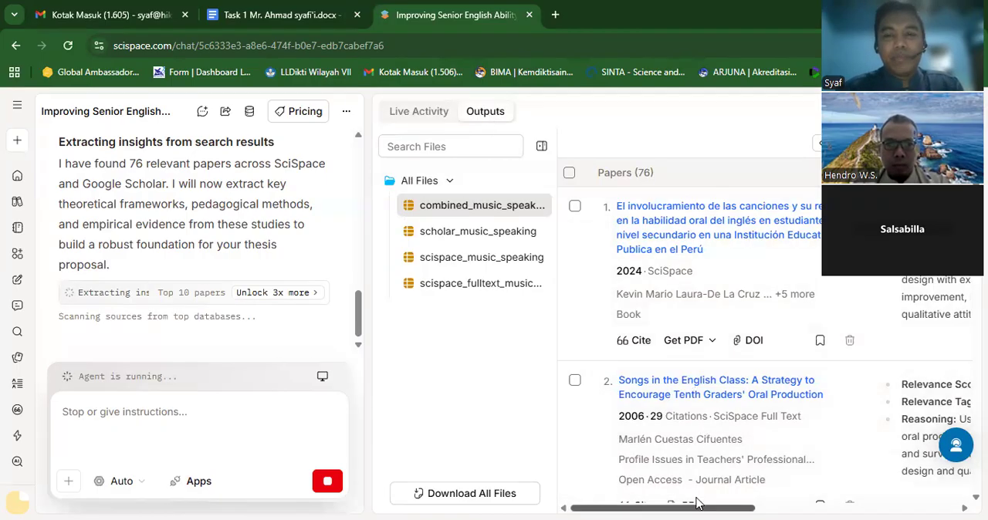
left_click_drag(696, 503, 931, 504)
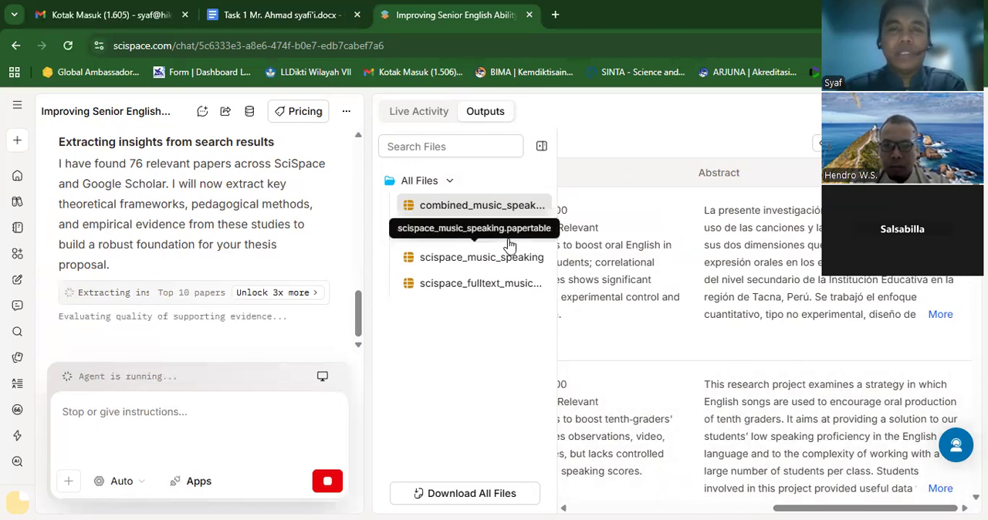
left_click(430, 120)
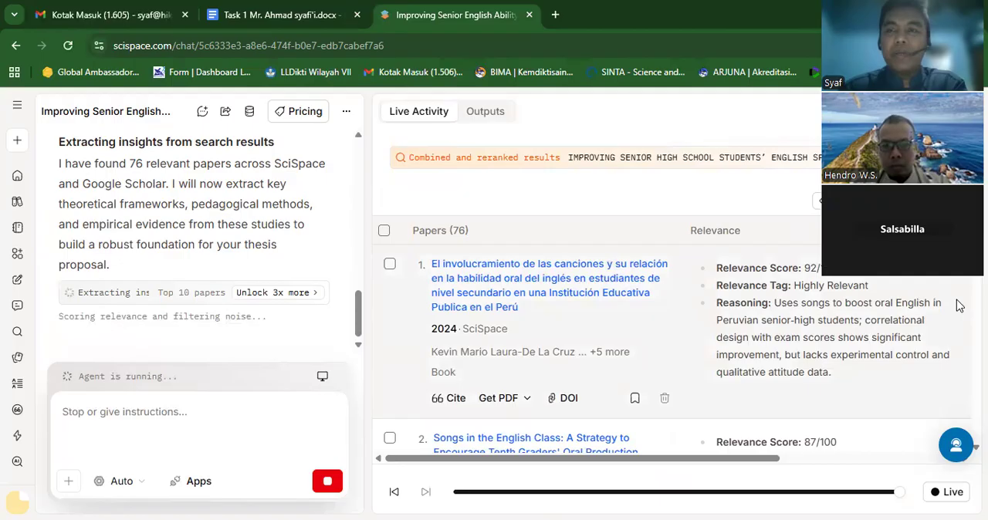
scroll(673, 340, "down", 8)
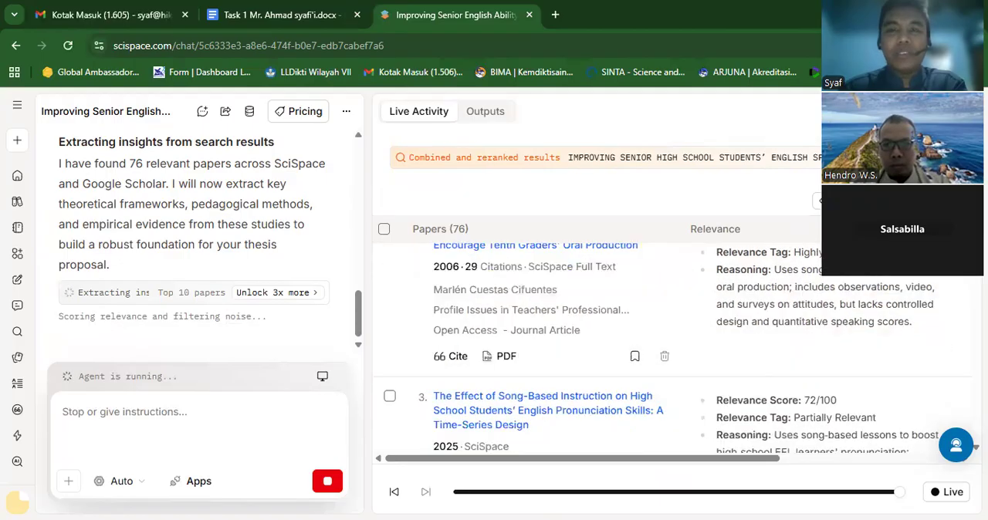
scroll(673, 339, "down", 10)
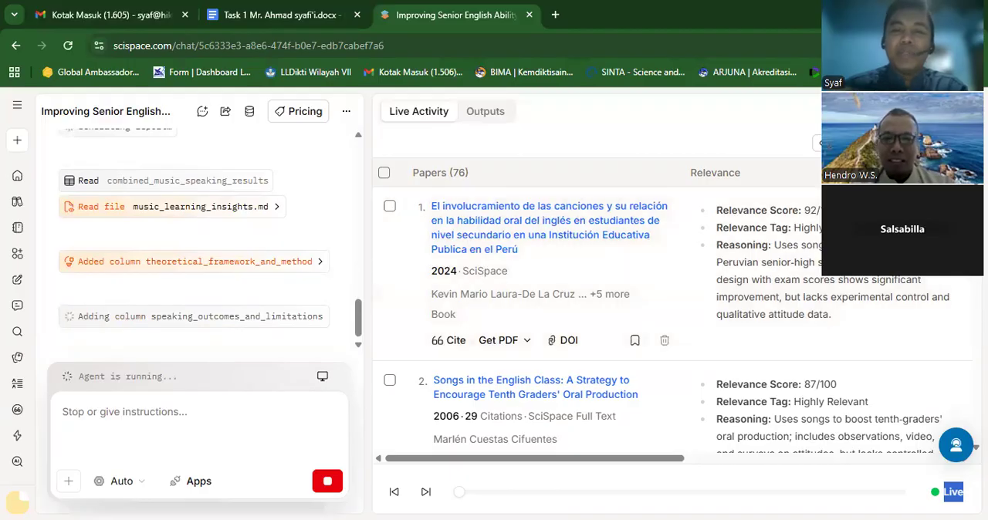
scroll(671, 319, "down", 2)
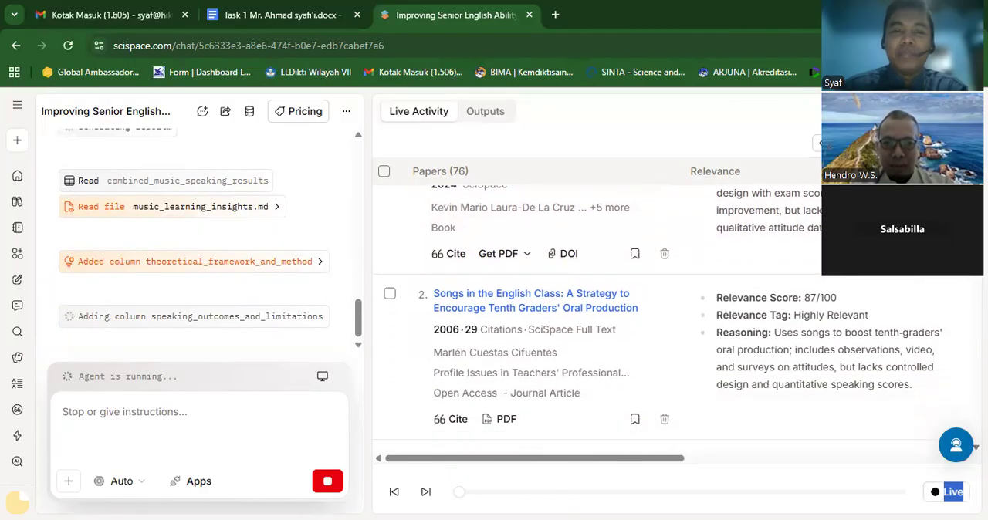
scroll(672, 319, "down", 4)
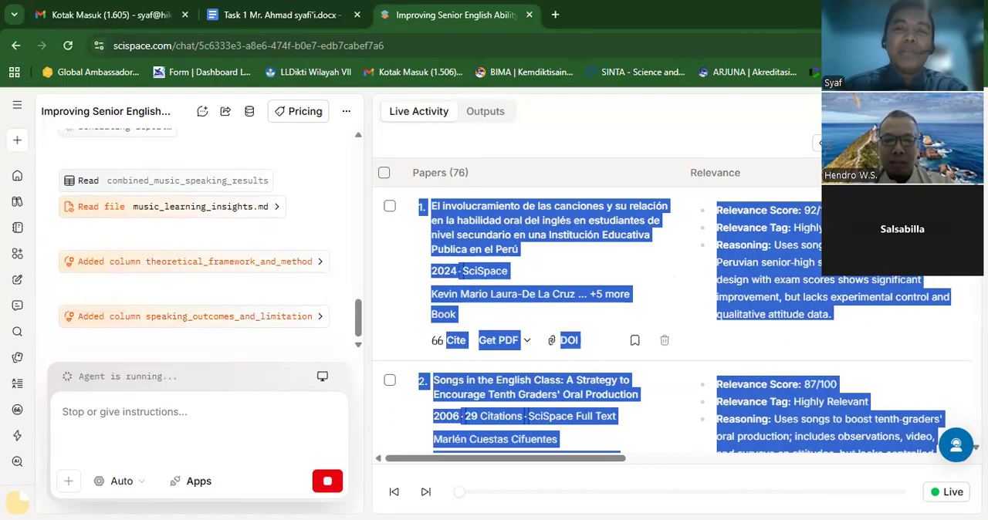
left_click(763, 132)
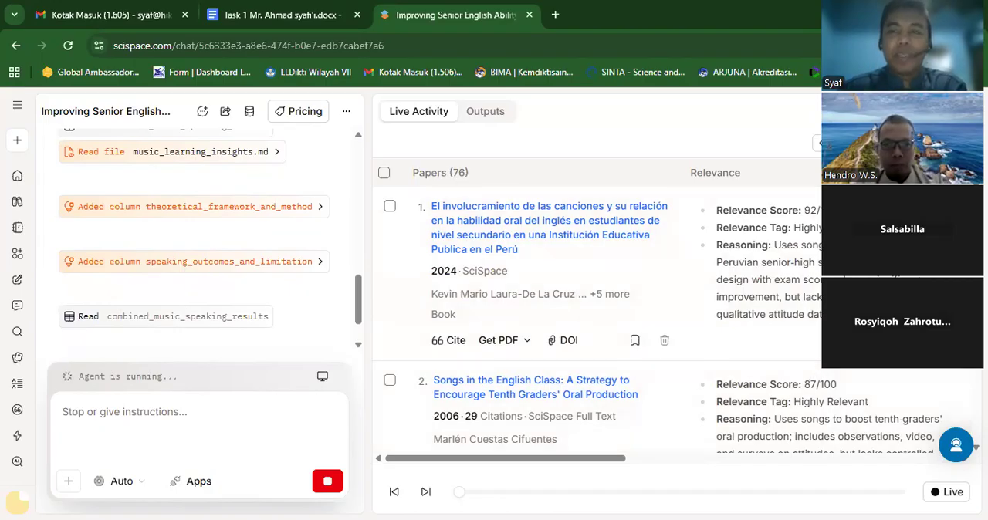
- Read the generated thesis_proposal_draft.md from the executive summary through the literature review's research gaps
scroll(664, 309, "down", 7)
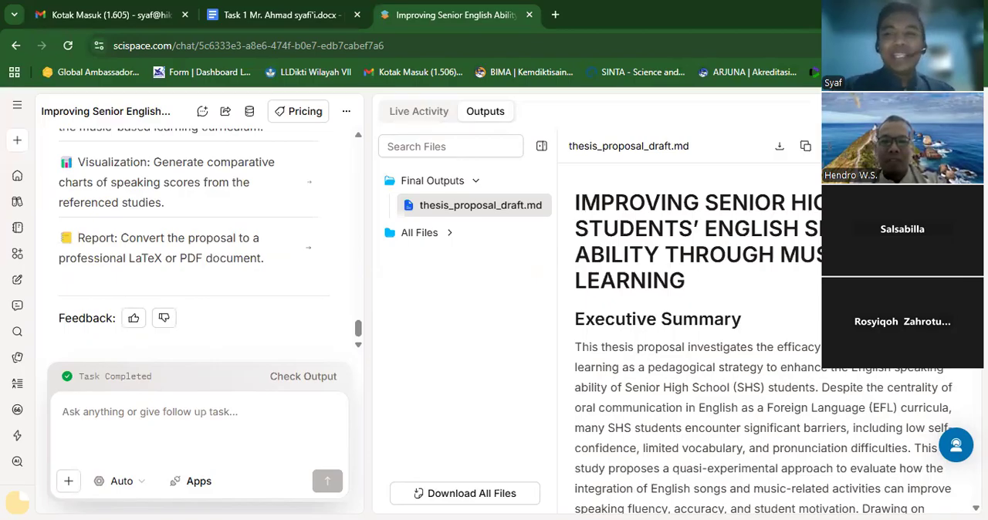
scroll(764, 332, "down", 4)
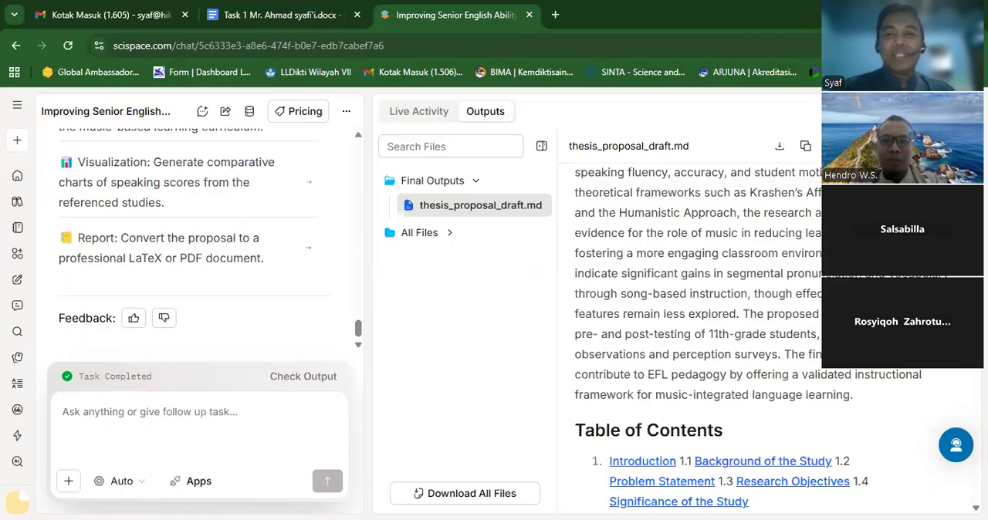
scroll(764, 332, "down", 8)
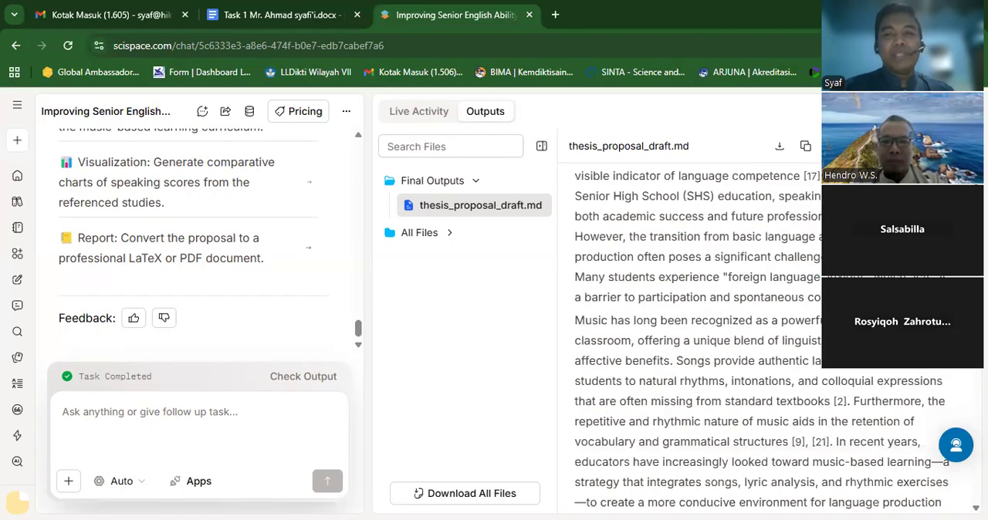
scroll(764, 332, "down", 4)
scroll(764, 332, "down", 8)
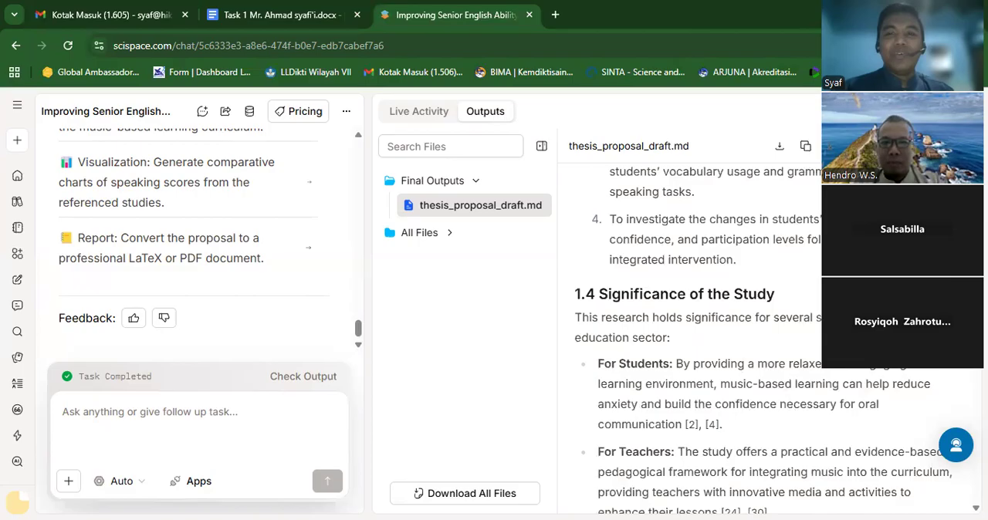
scroll(764, 331, "down", 4)
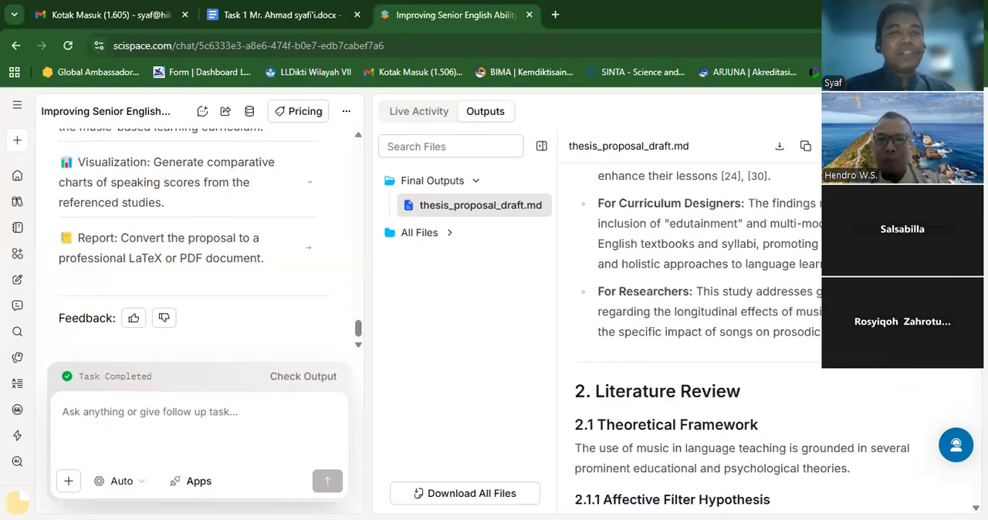
scroll(764, 331, "down", 4)
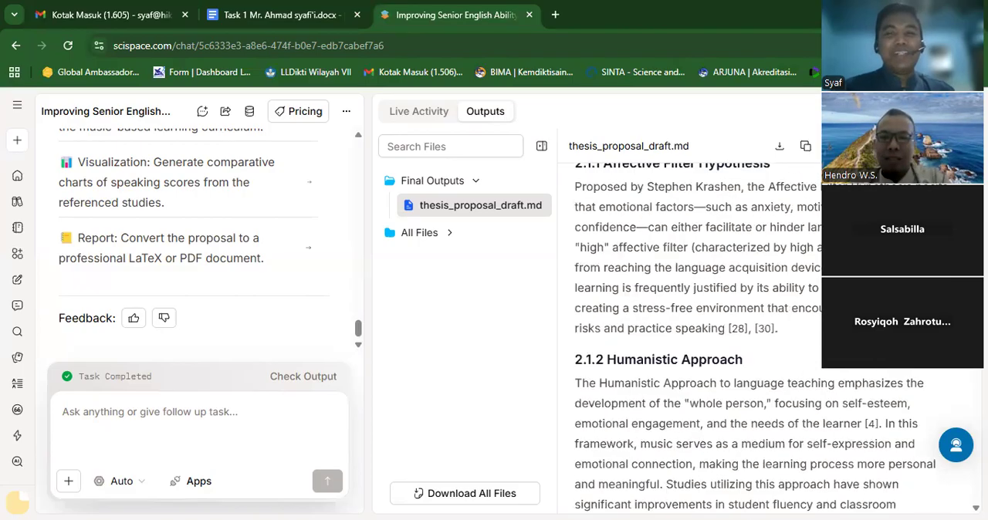
scroll(764, 332, "down", 5)
scroll(764, 332, "down", 4)
scroll(764, 332, "down", 12)
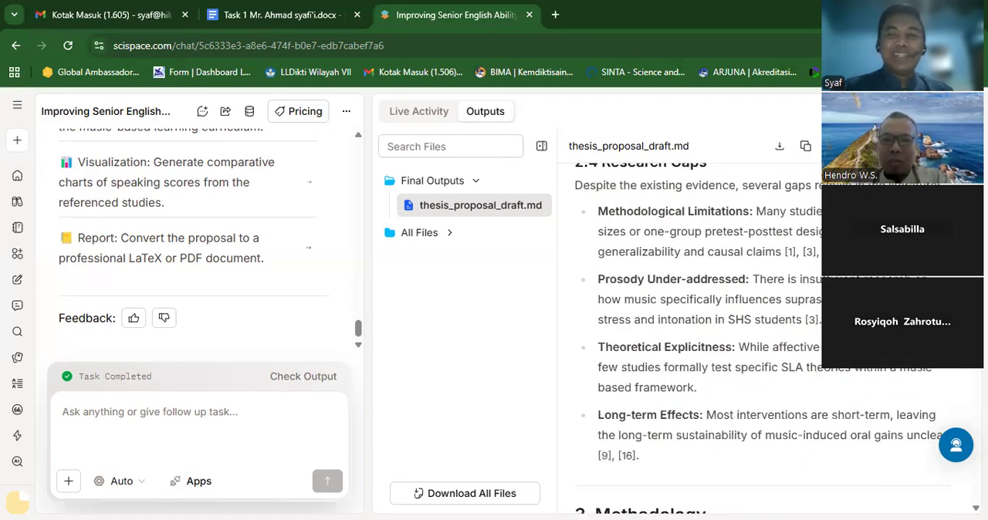
- Read the draft's methodology and conclusion sections through to the start of its reference list
scroll(764, 332, "down", 4)
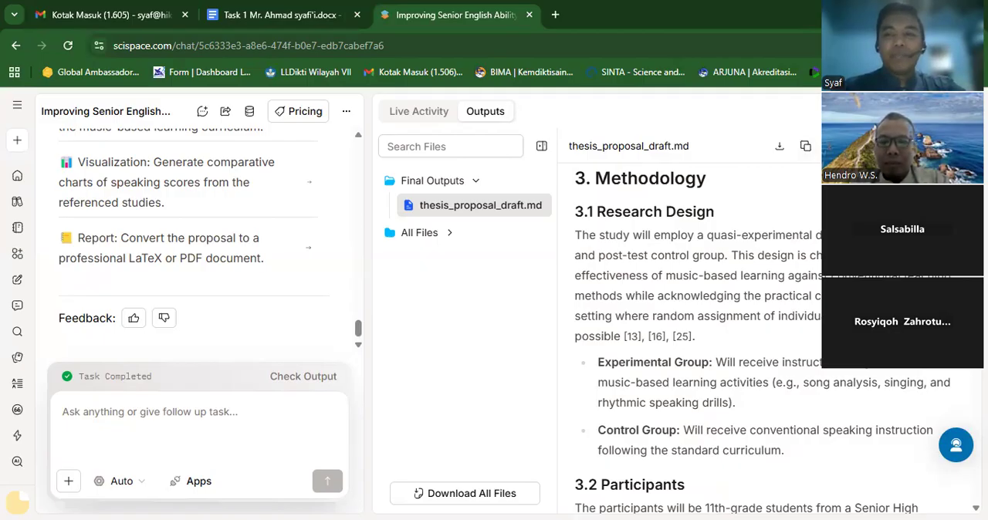
scroll(764, 340, "down", 4)
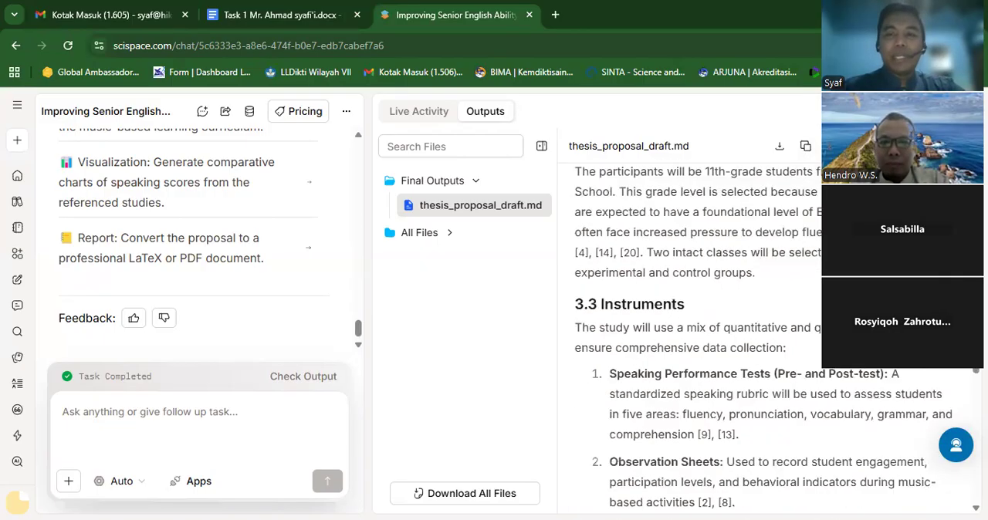
scroll(764, 340, "down", 4)
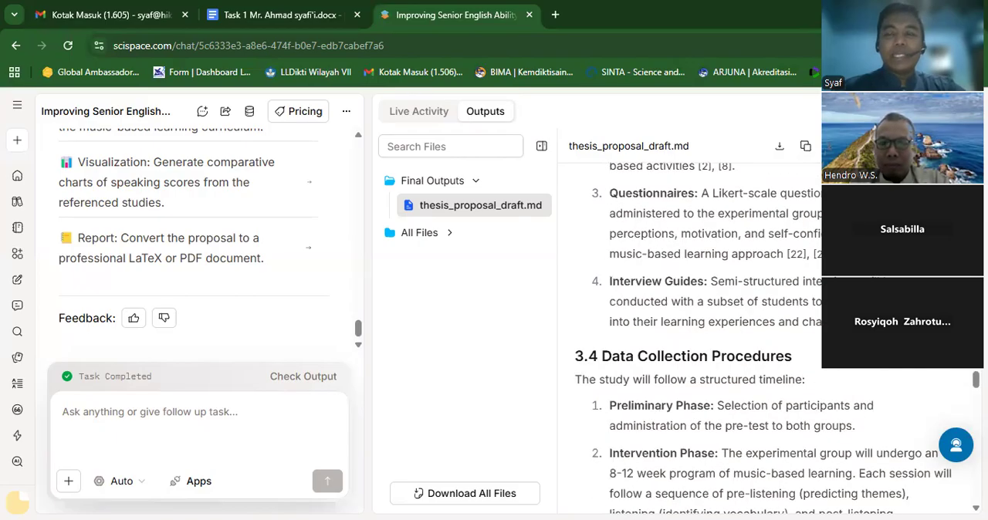
scroll(764, 340, "down", 4)
scroll(764, 339, "down", 4)
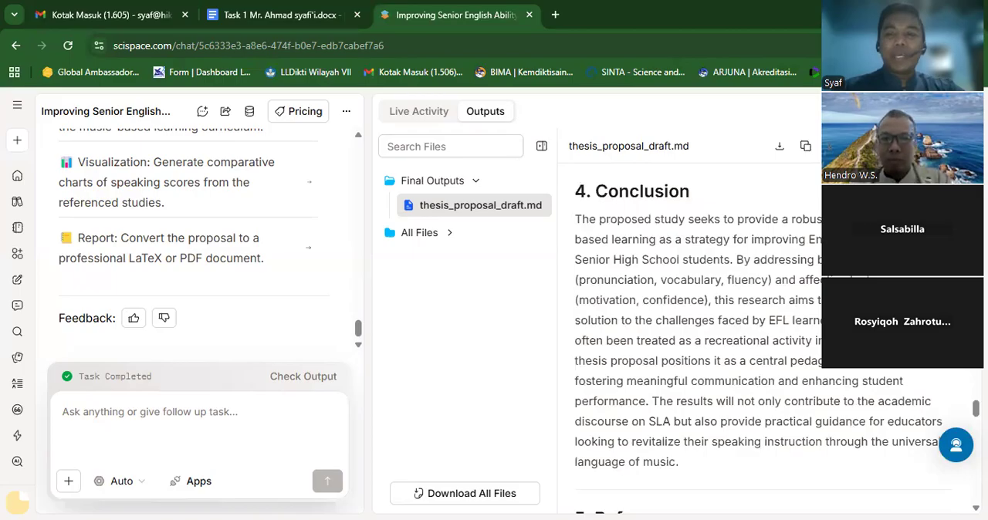
scroll(764, 339, "down", 4)
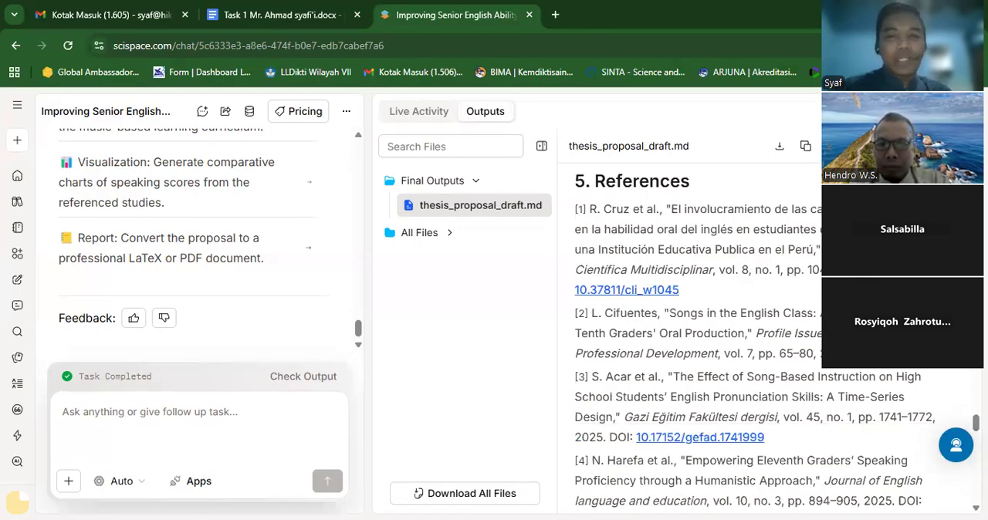
- Open the DOI link of reference [1], check the source publication's page and abstract, and return to the SciSpace draft
left_click(625, 291)
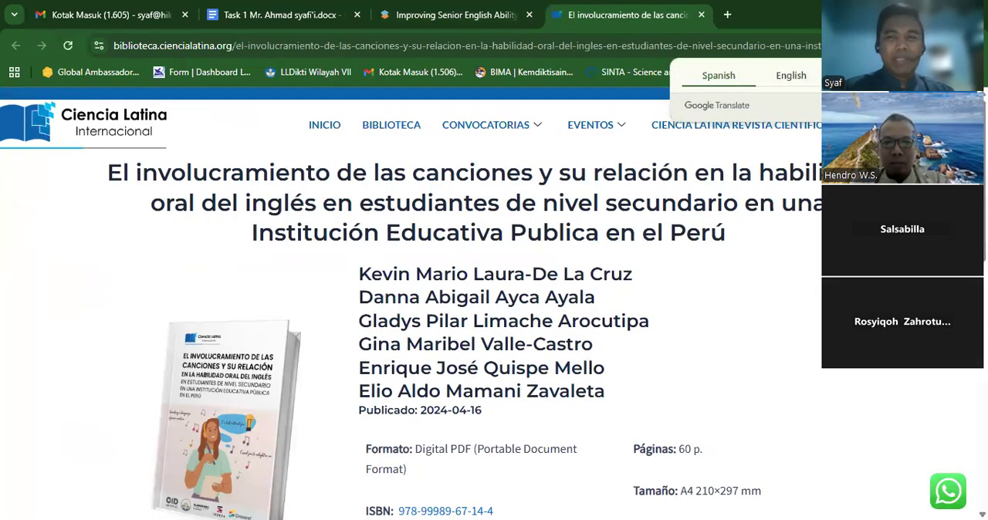
scroll(410, 309, "down", 5)
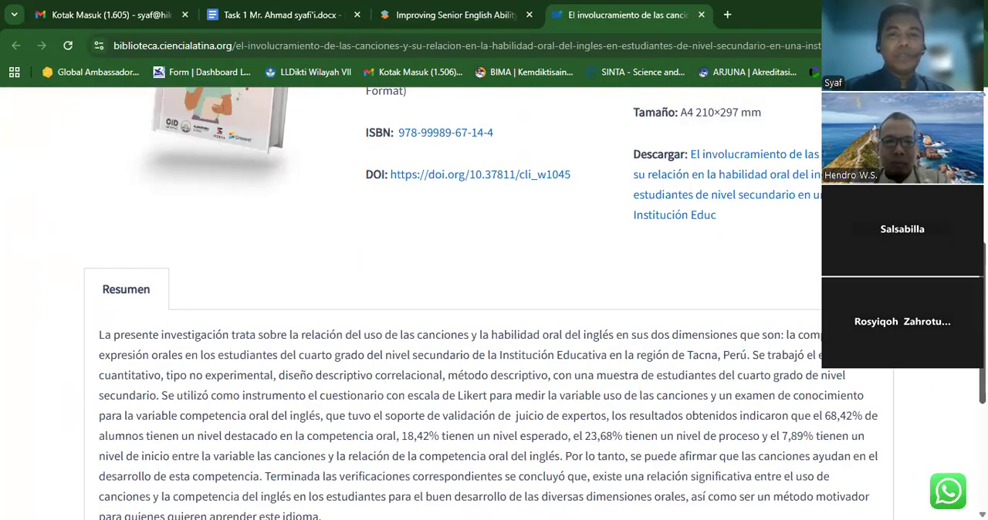
scroll(411, 309, "up", 5)
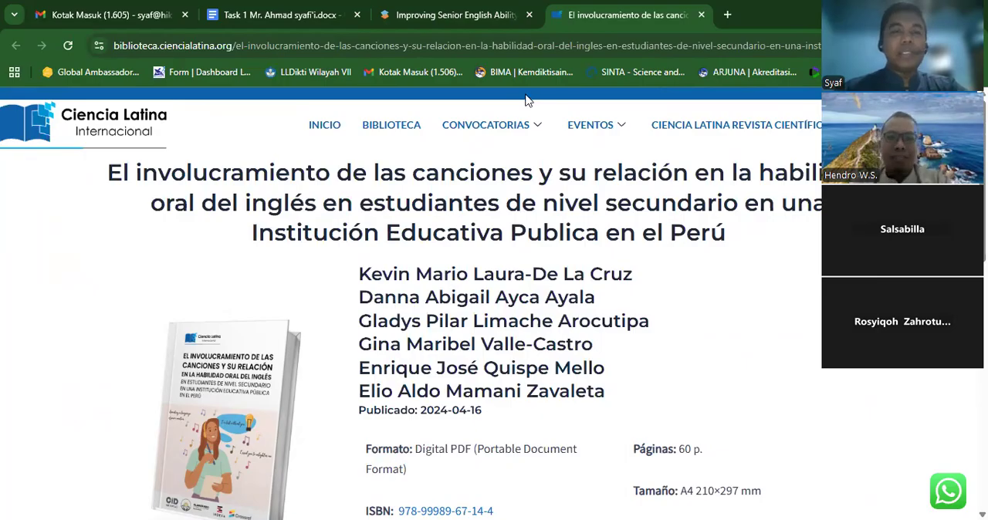
left_click(468, 17)
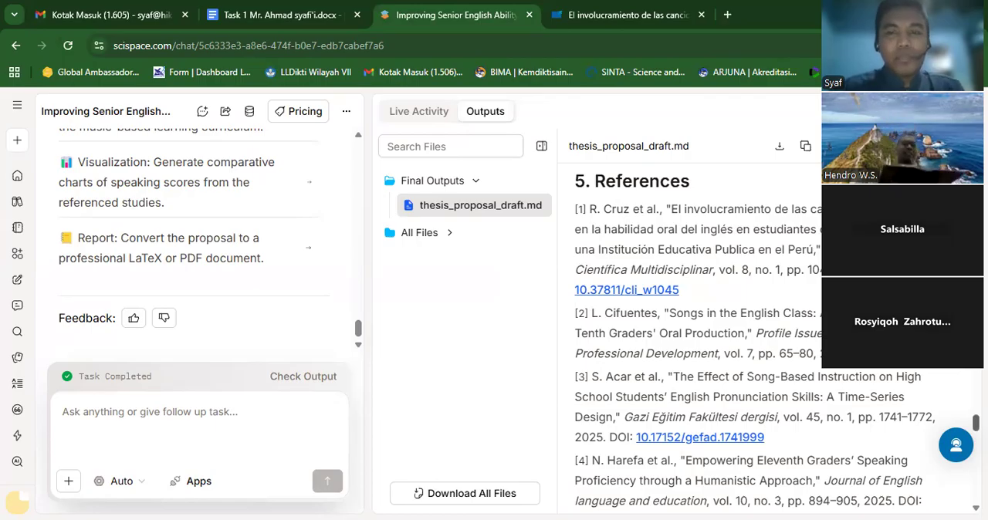
- Review the remaining entries and DOI links in the draft's reference list through to the last one
scroll(772, 340, "down", 5)
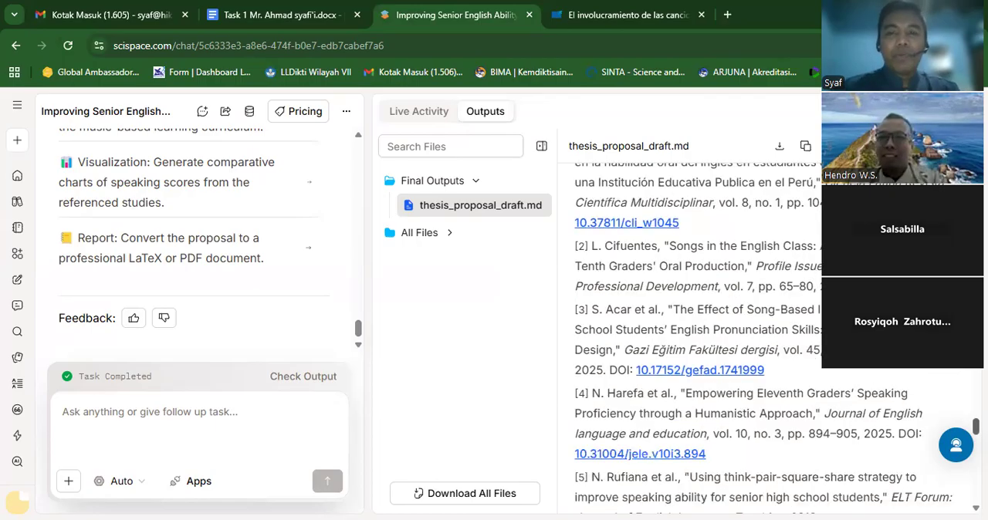
scroll(772, 339, "down", 5)
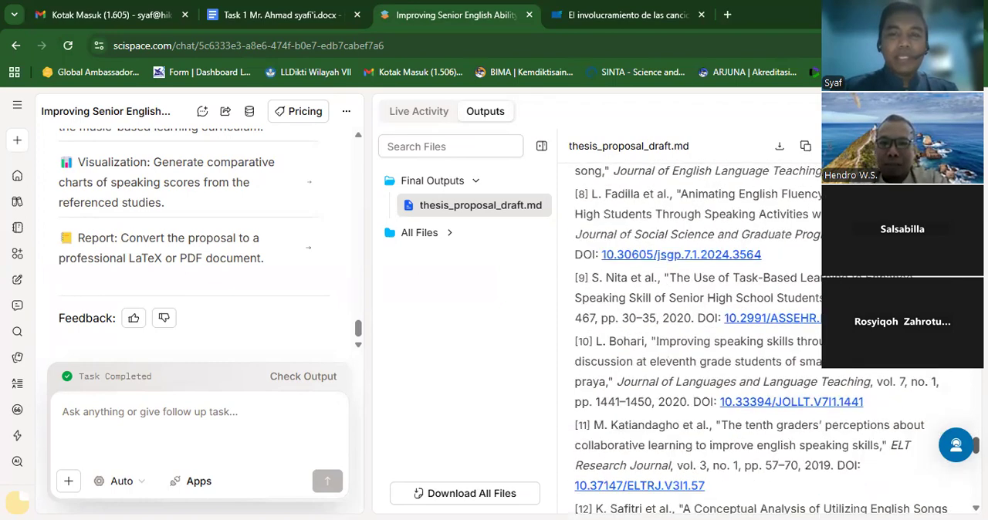
scroll(772, 340, "down", 6)
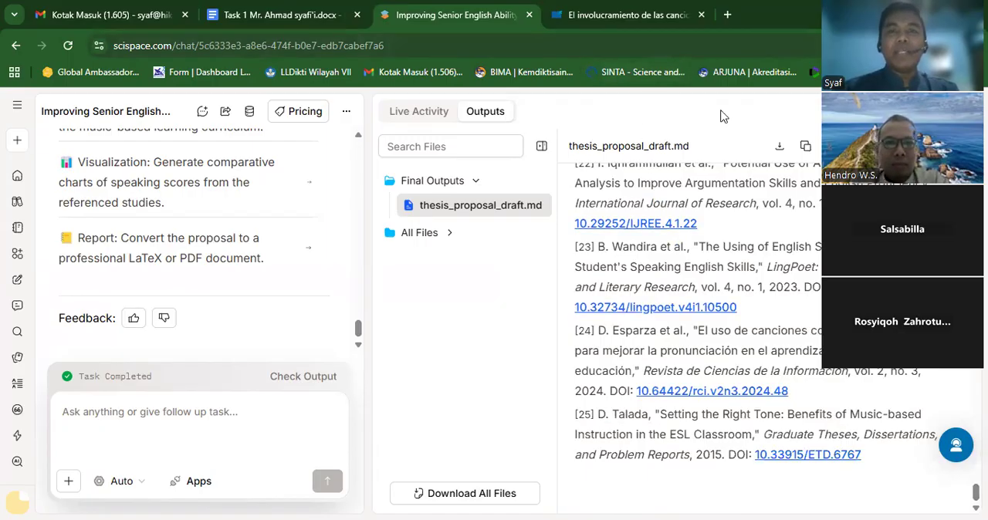
- Open ChatGPT in a new browser tab
left_click(719, 16)
type("chat")
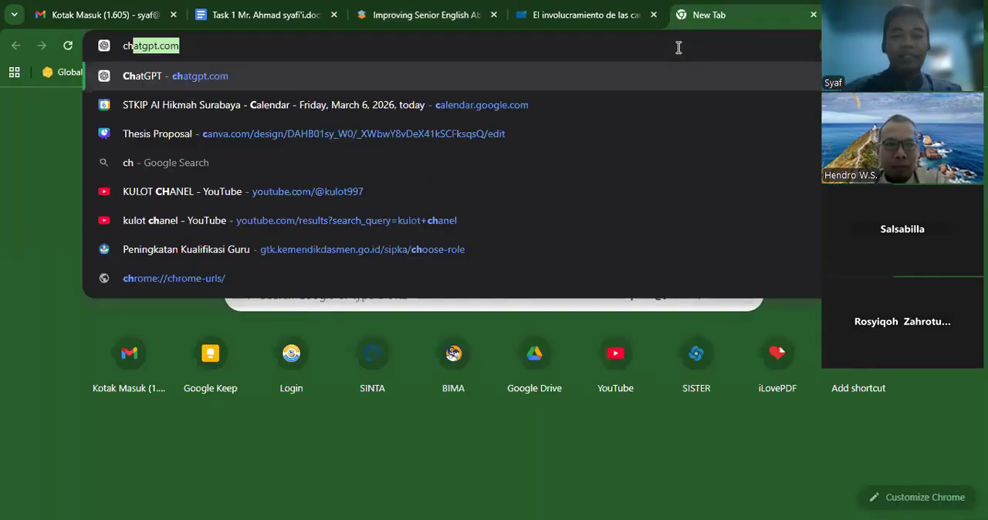
left_click(625, 78)
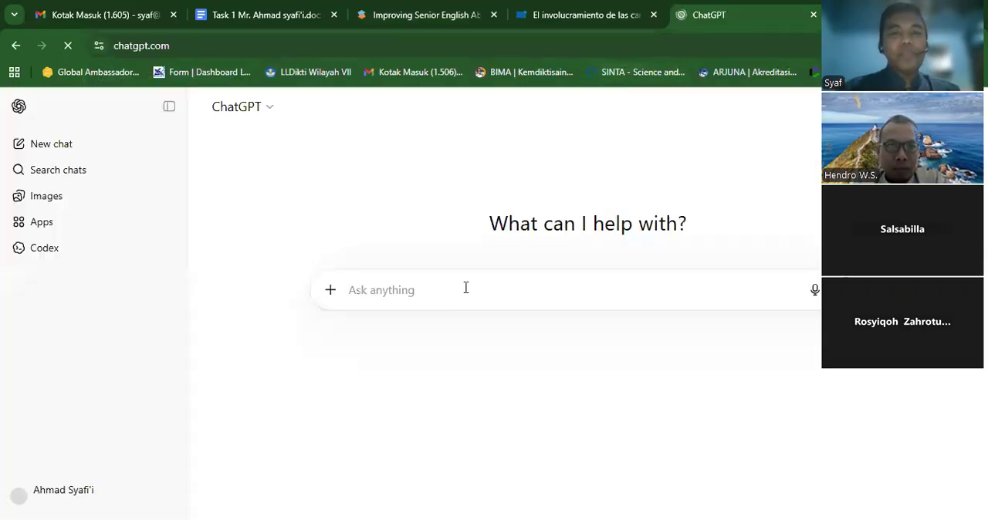
- Start a ChatGPT prompt with the text "Write me a thesis proposal. The topic"
type("Writ")
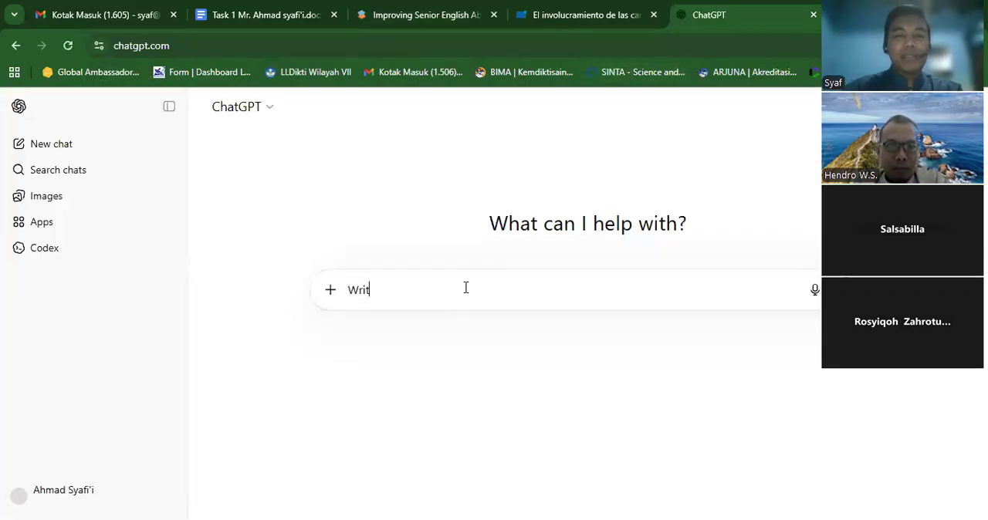
type("e me a this")
key("BackSpace")
key("BackSpace")
type("esis proposal ")
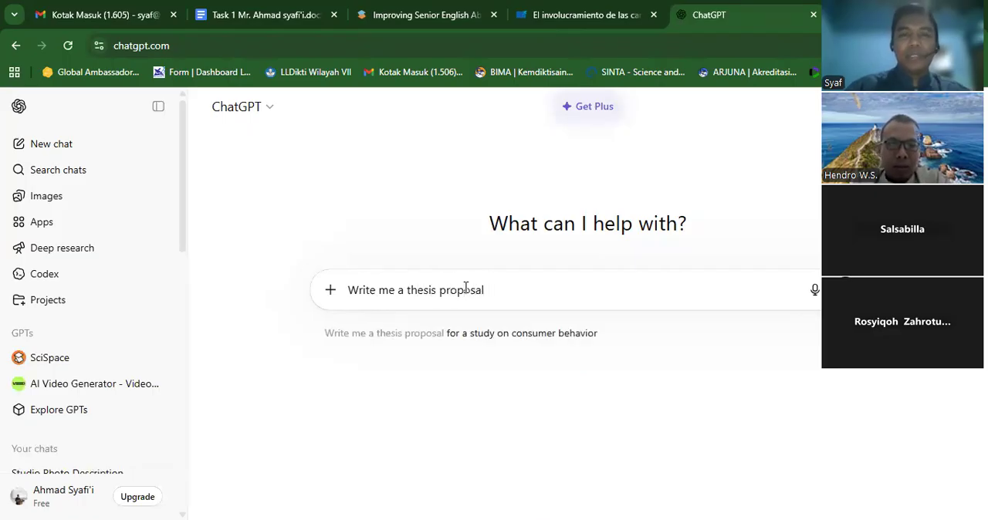
type(". Th")
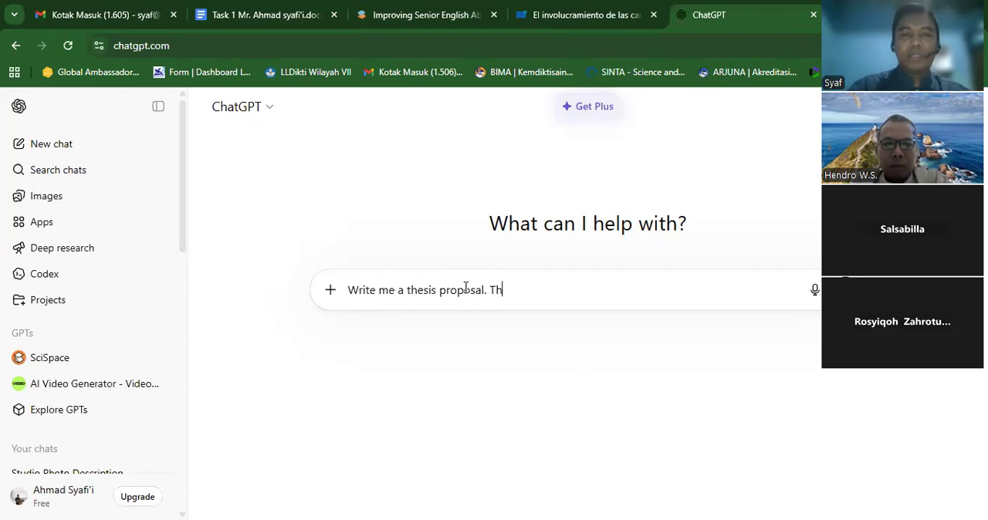
type("e topic")
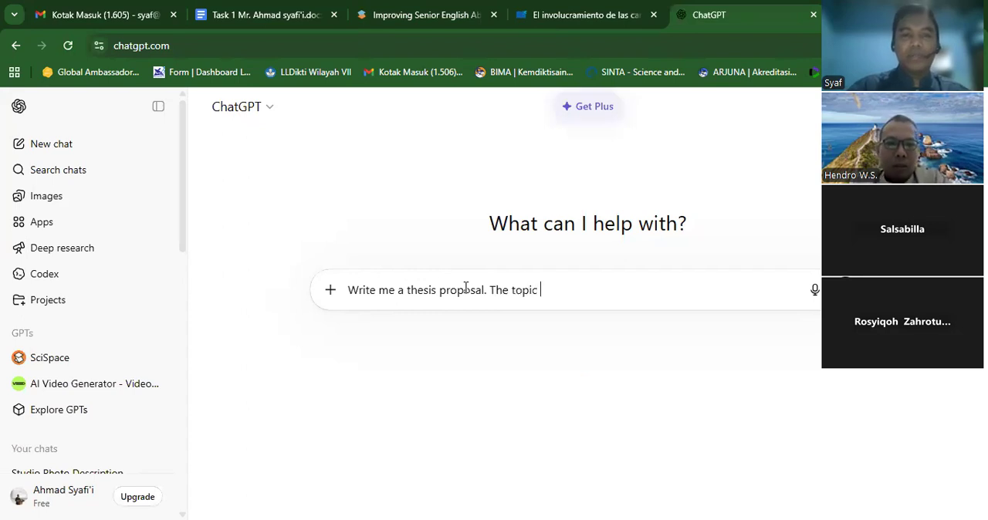
- Add the copied thesis title about music-based learning to the prompt, remove its "Title:" label, and submit it
type("Title: IMPROVING SENIOR HIGH SCHOOL STUDENTS’ ENGLISH SPEAKING ABILITY THROUGH MUSIC – BASED LEARNING")
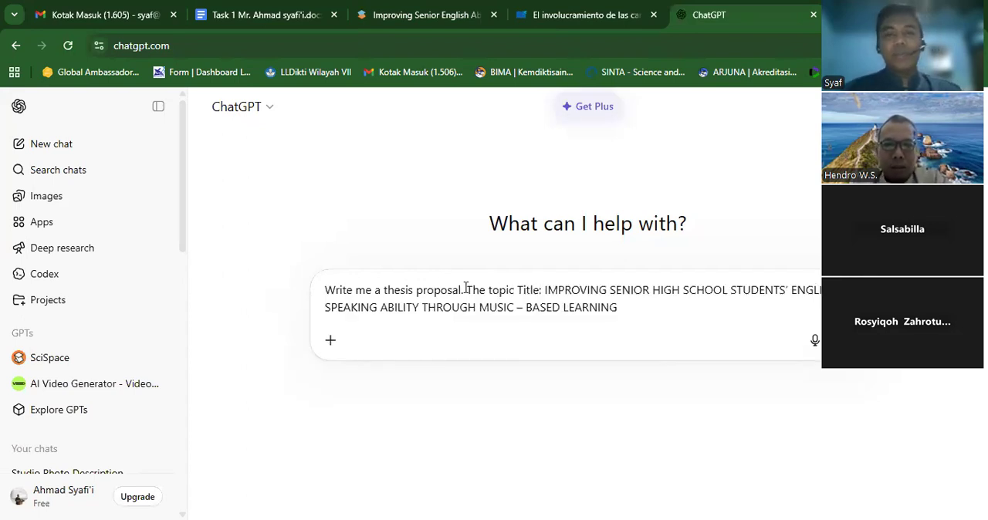
double_click(544, 291)
left_click(545, 290)
key("BackSpace")
key("BackSpace")
key("BackSpace")
key("BackSpace")
key("BackSpace")
key("BackSpace")
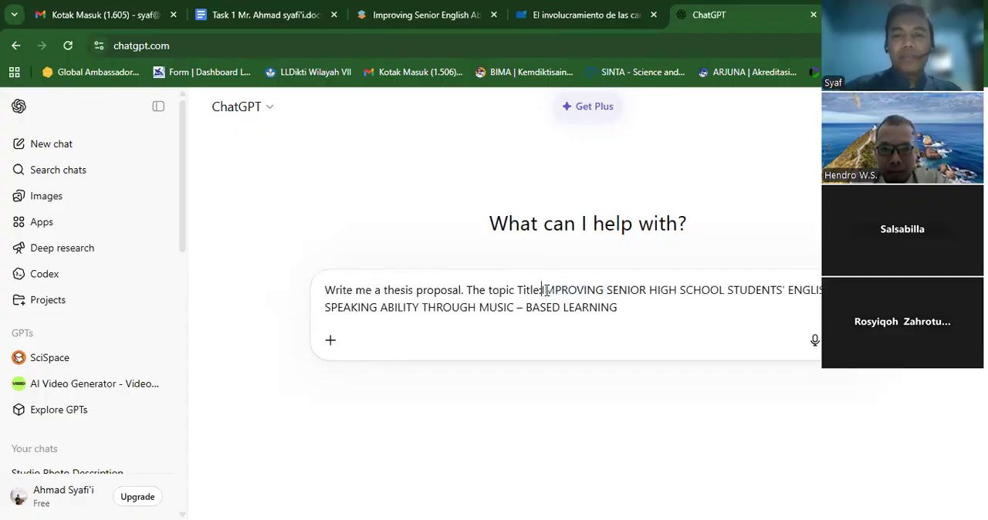
key("BackSpace")
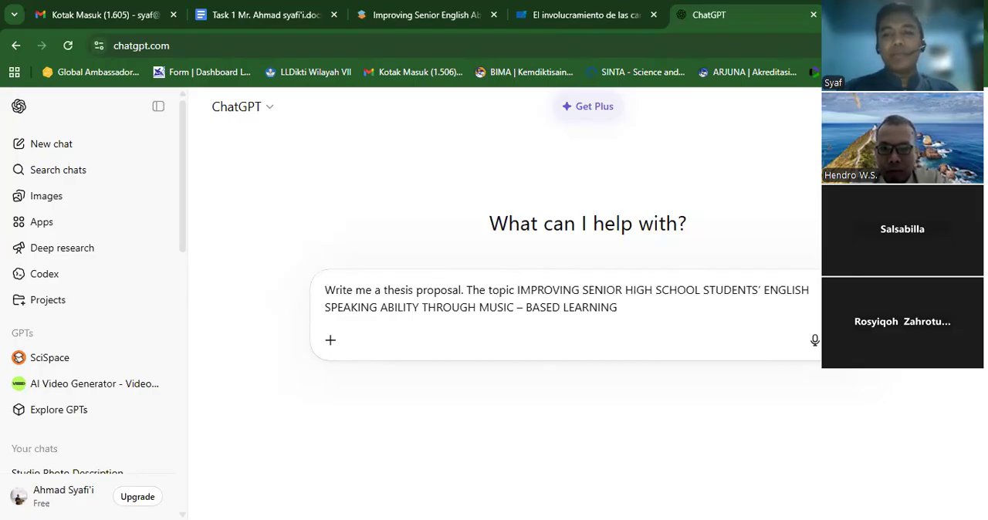
key("Return")
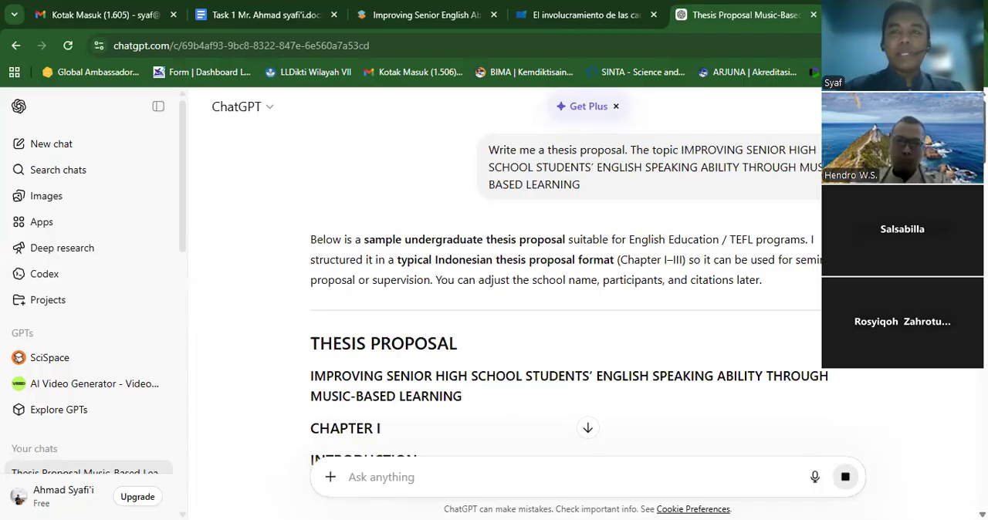
- Read through ChatGPT's thesis proposal from the Chapter I introduction to the closing suggestions
scroll(563, 293, "down", 2)
scroll(586, 293, "down", 4)
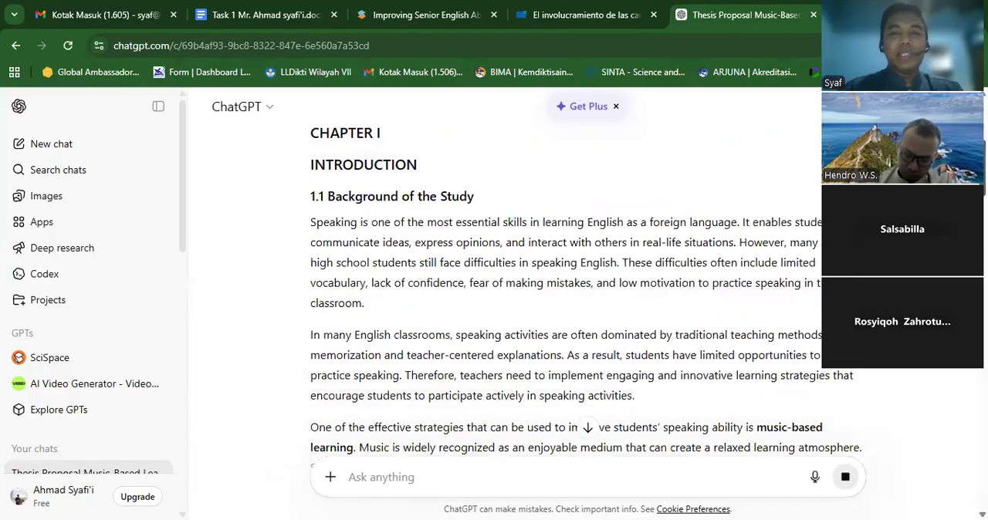
scroll(587, 293, "down", 3)
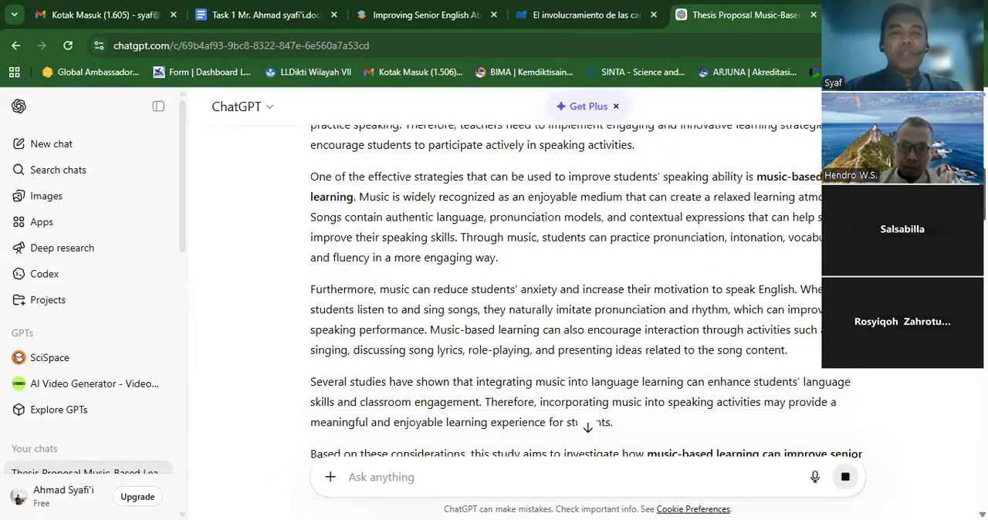
scroll(586, 293, "down", 7)
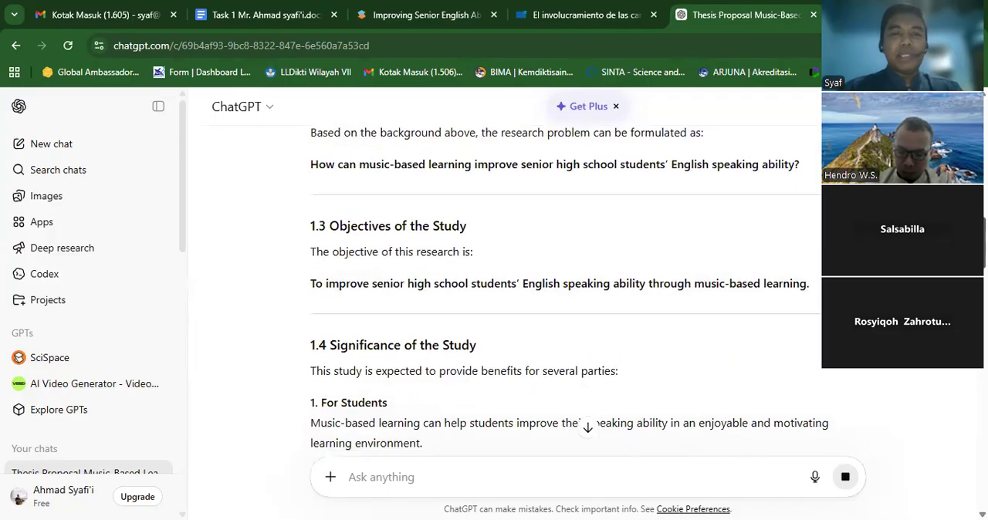
scroll(586, 293, "down", 9)
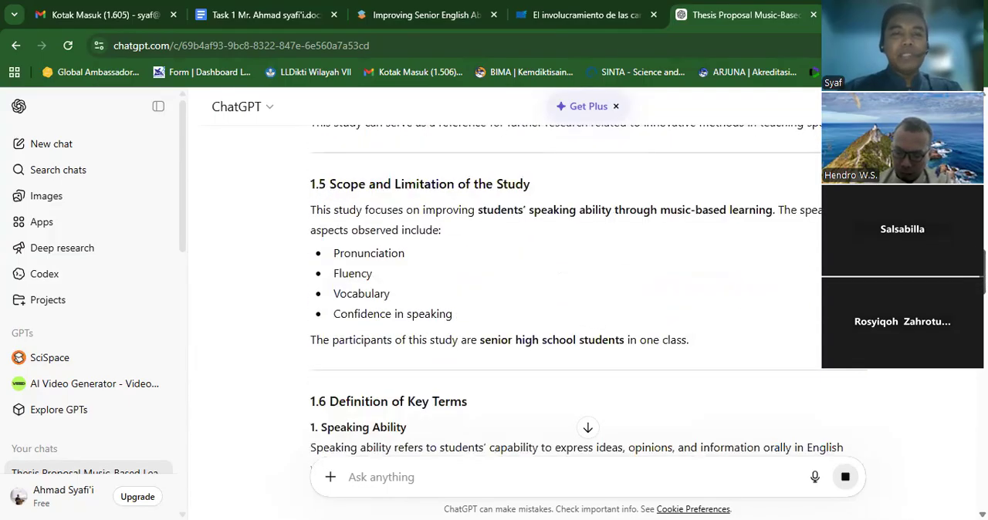
scroll(587, 293, "down", 7)
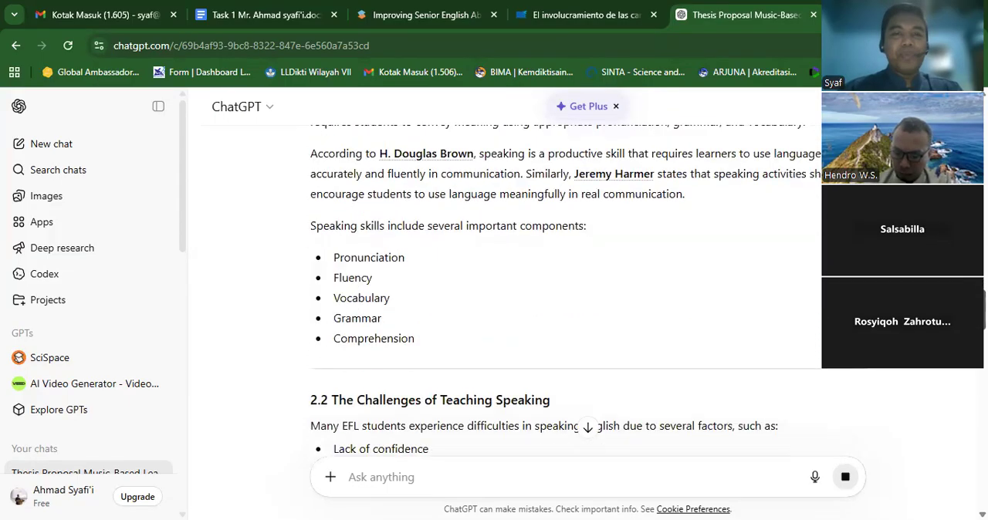
scroll(586, 293, "down", 10)
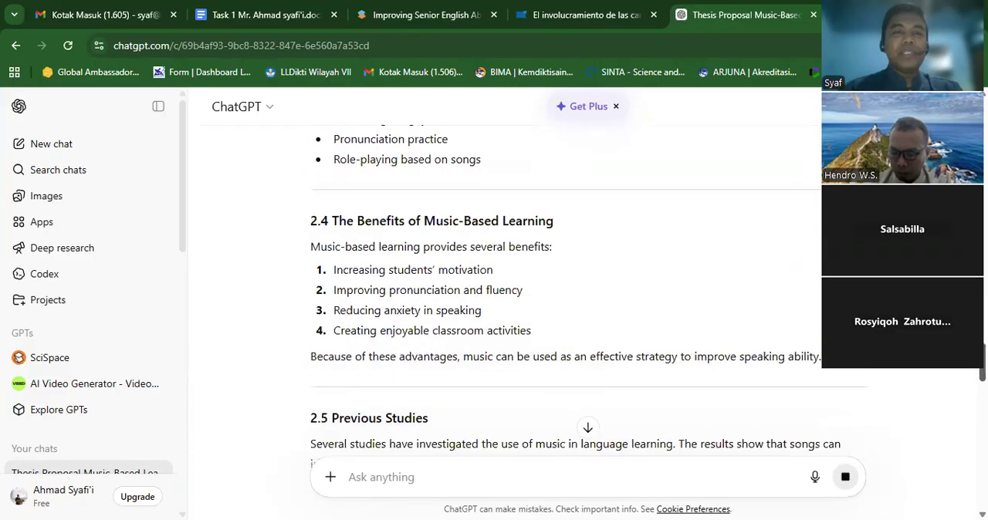
scroll(586, 294, "down", 6)
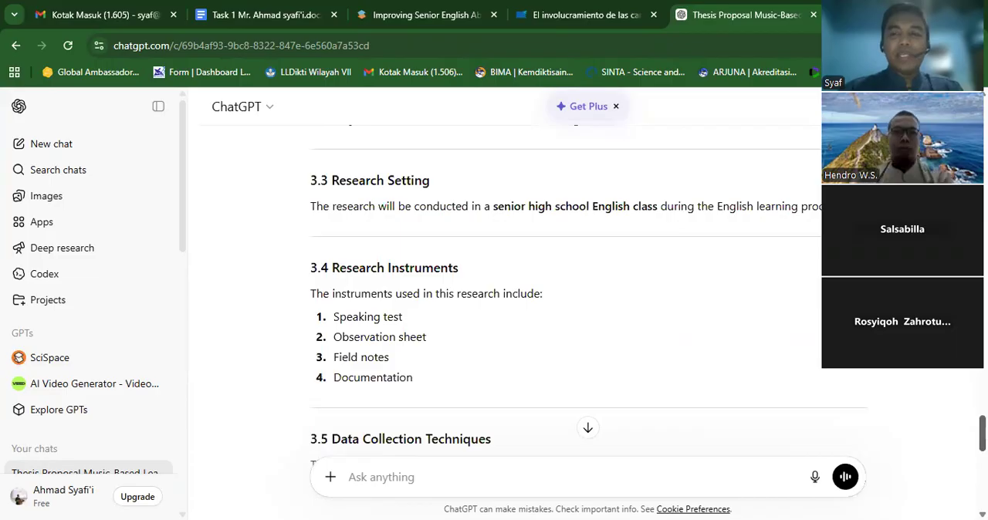
scroll(587, 293, "down", 2)
scroll(587, 294, "down", 8)
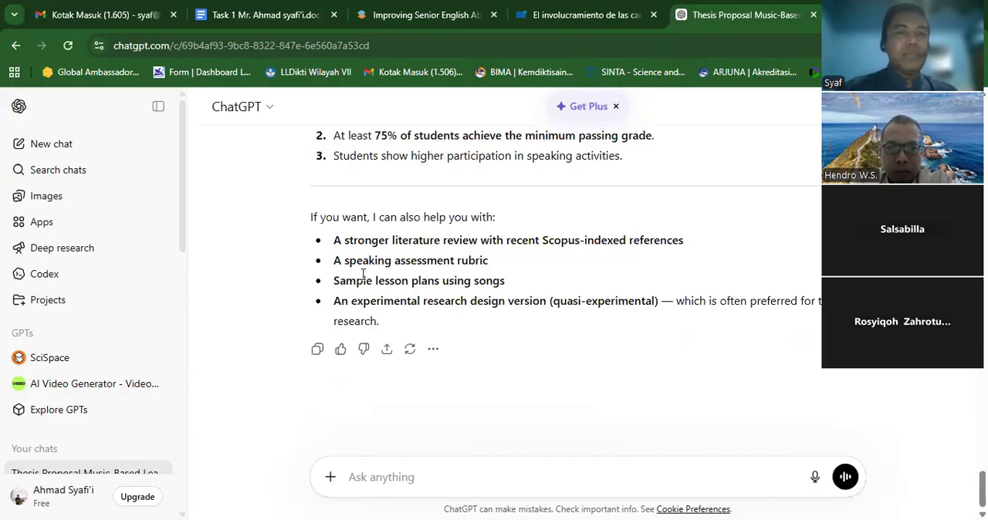
- Switch back to SciSpace and review thesis_proposal_draft.md from its reference list up to the title and Executive Summary
left_click(390, 14)
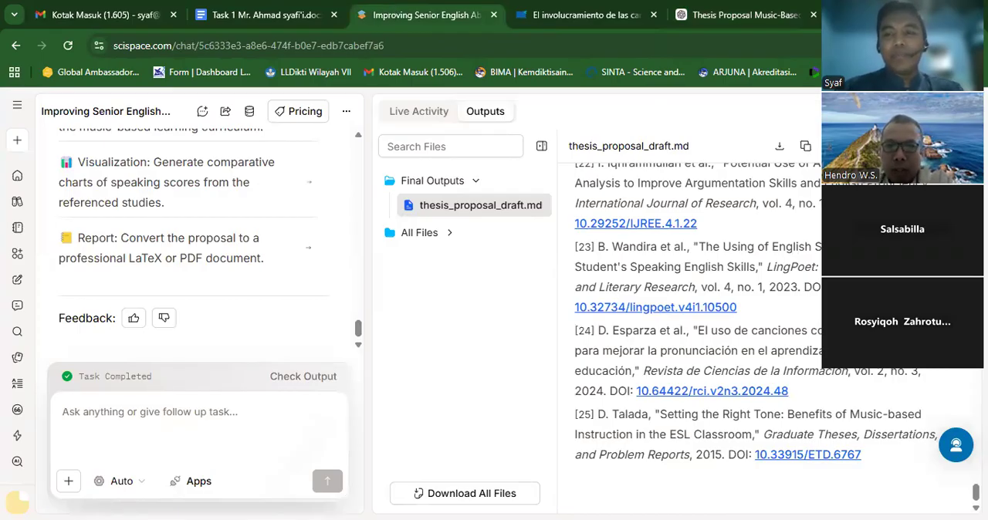
scroll(756, 324, "up", 20)
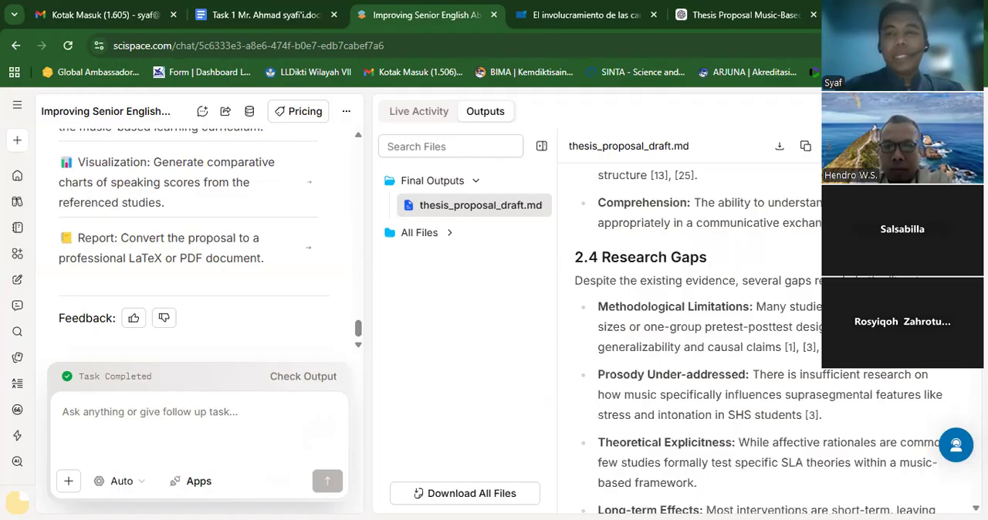
scroll(756, 324, "up", 20)
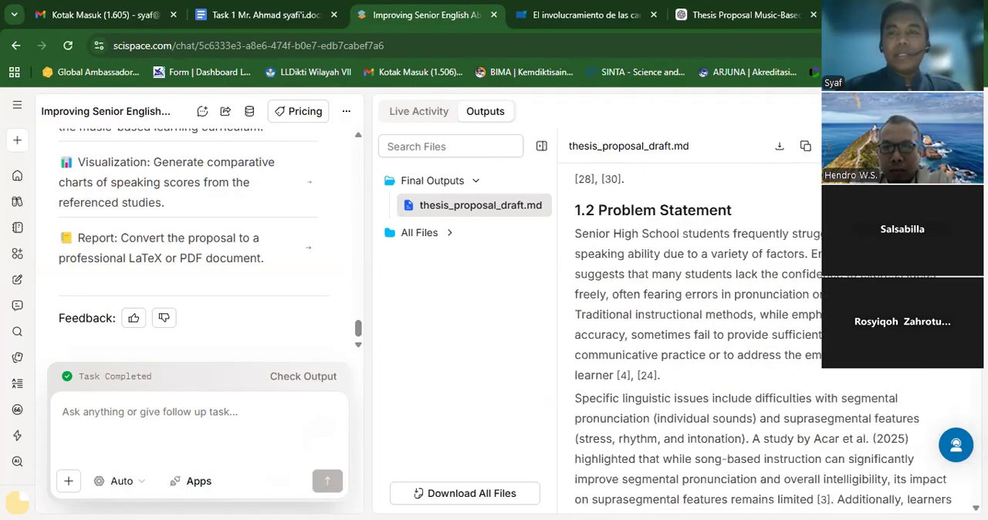
scroll(765, 339, "up", 6)
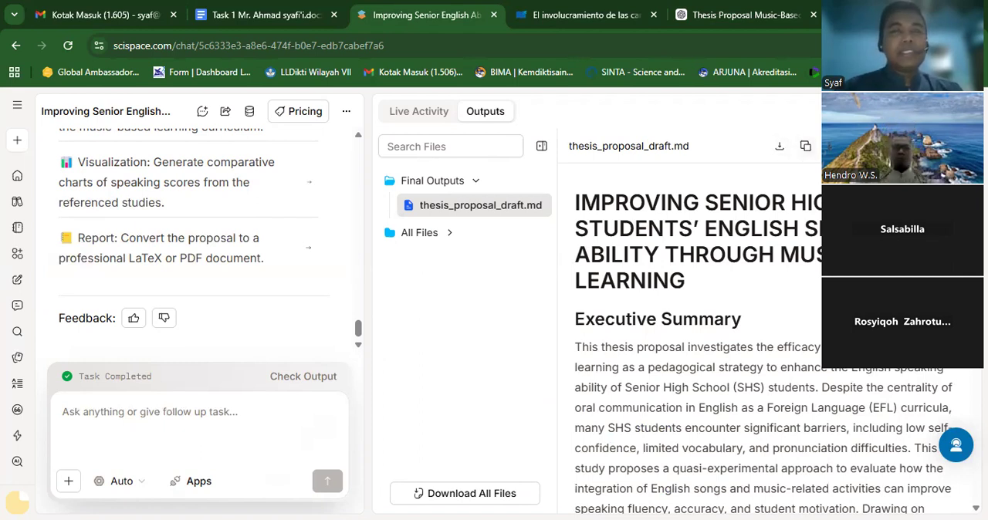
- View the download format options for thesis_proposal_draft.md and close the output viewer
left_click(778, 149)
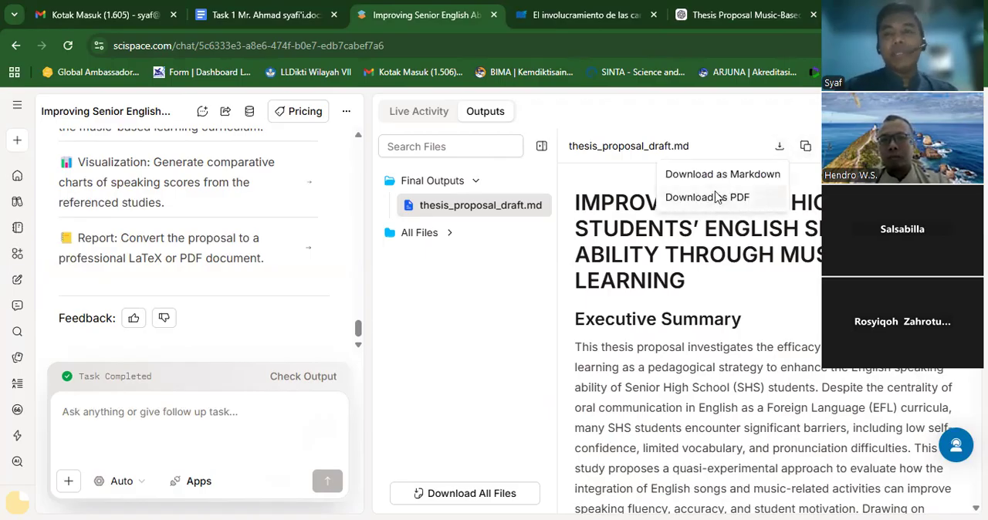
left_click(808, 179)
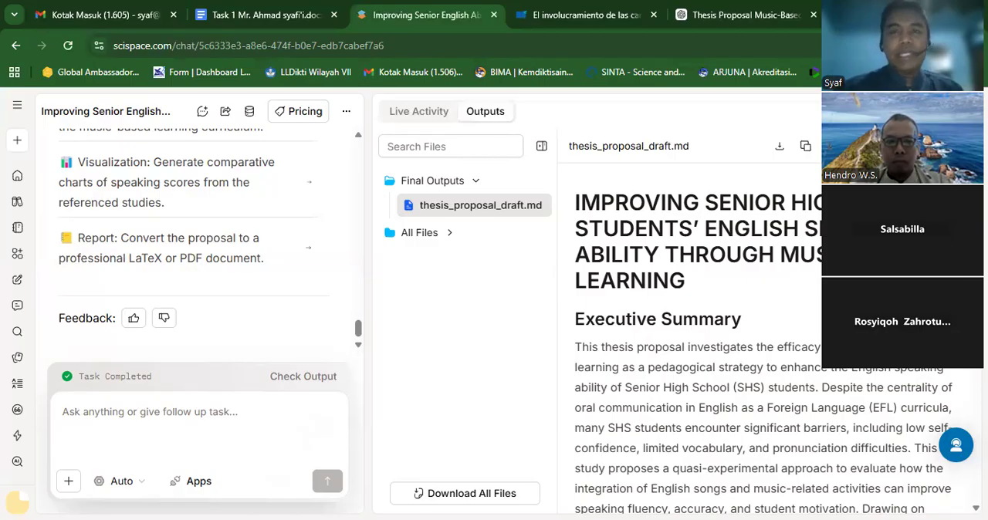
left_click(964, 111)
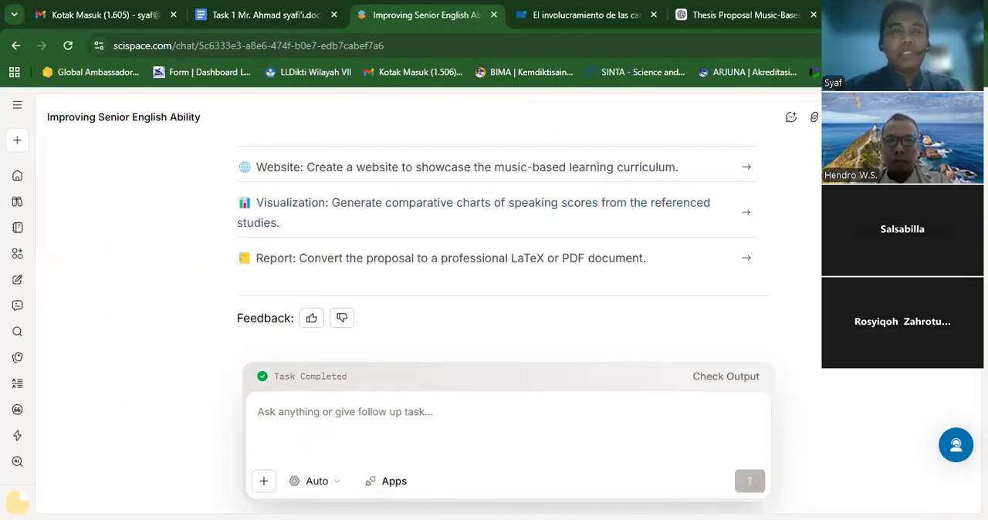
- Go to the SciSpace home page and examine the prices, credits and features of the Premium, Advanced and Max yearly plans
left_click(15, 179)
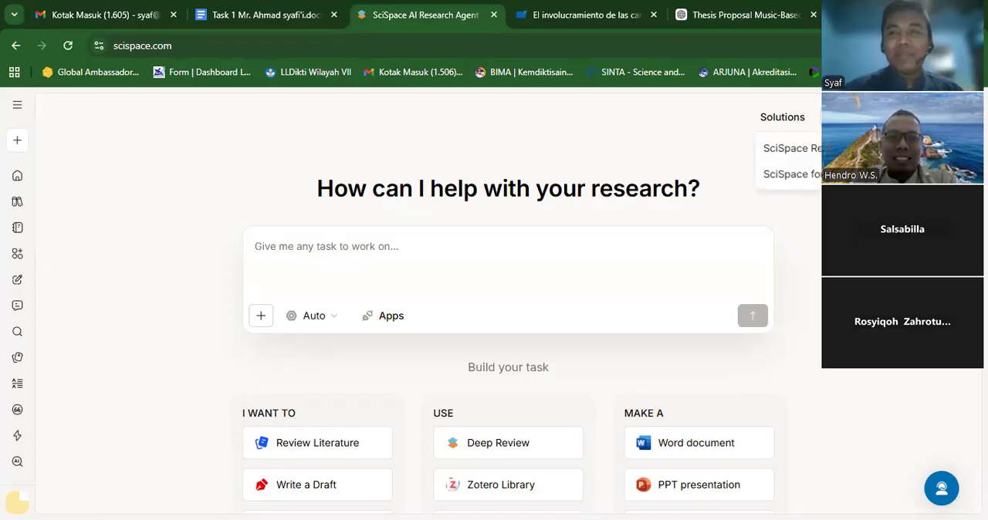
left_click(852, 117)
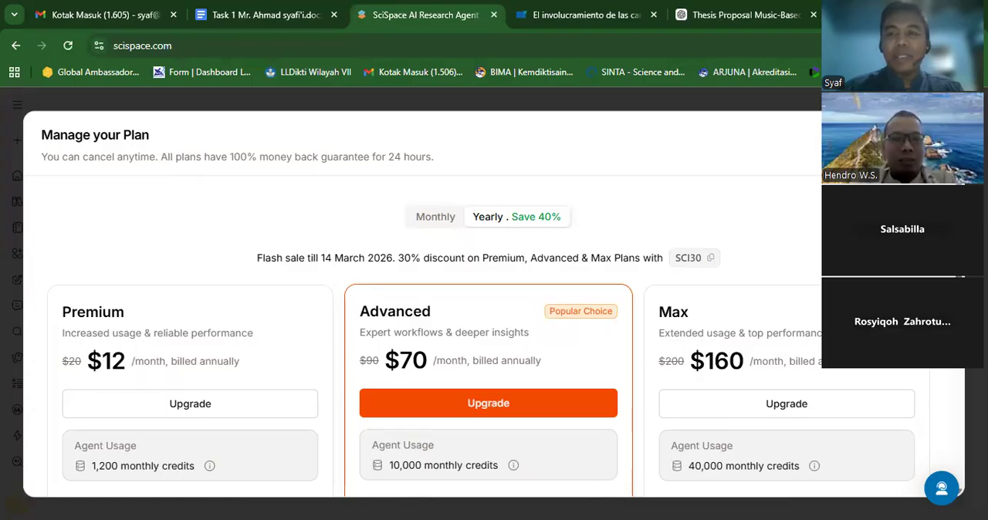
scroll(494, 336, "down", 2)
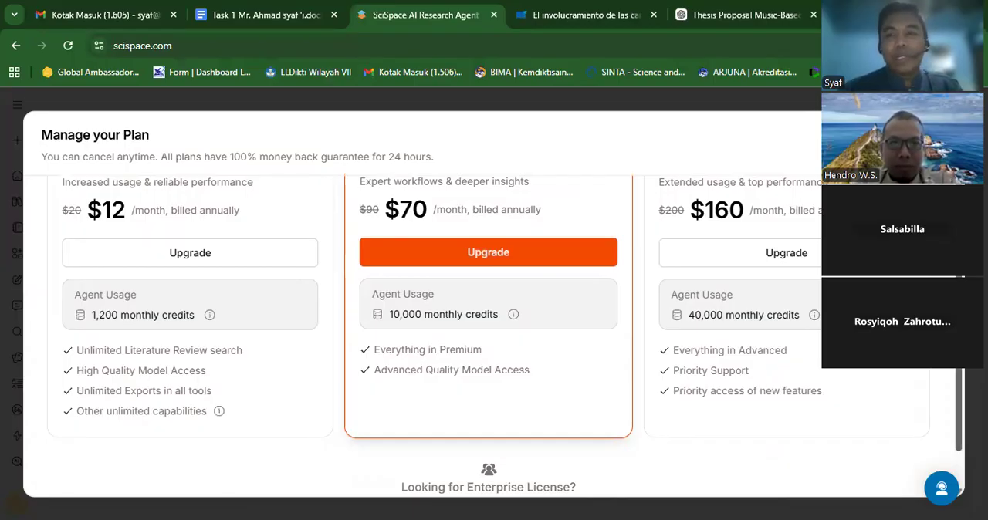
scroll(494, 336, "up", 2)
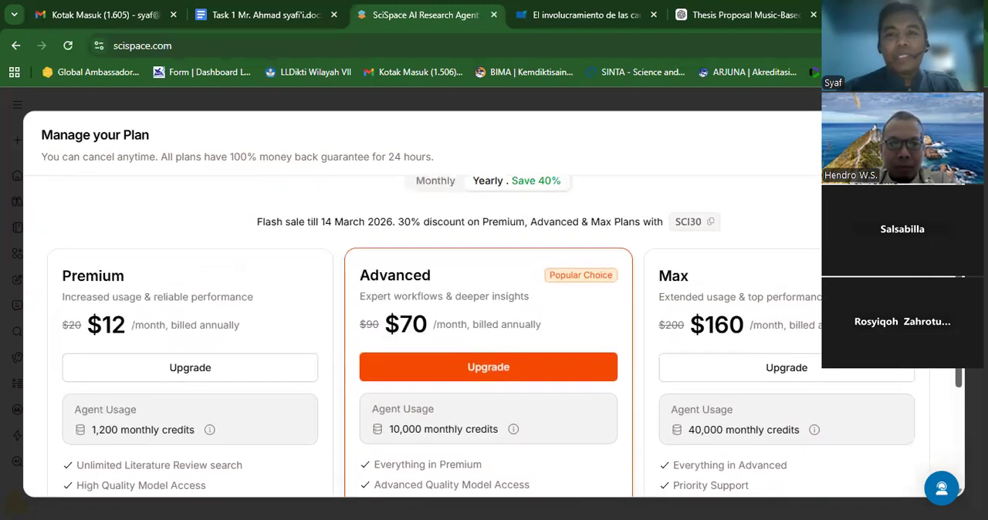
scroll(494, 336, "up", 1)
scroll(494, 337, "down", 1)
scroll(494, 336, "down", 1)
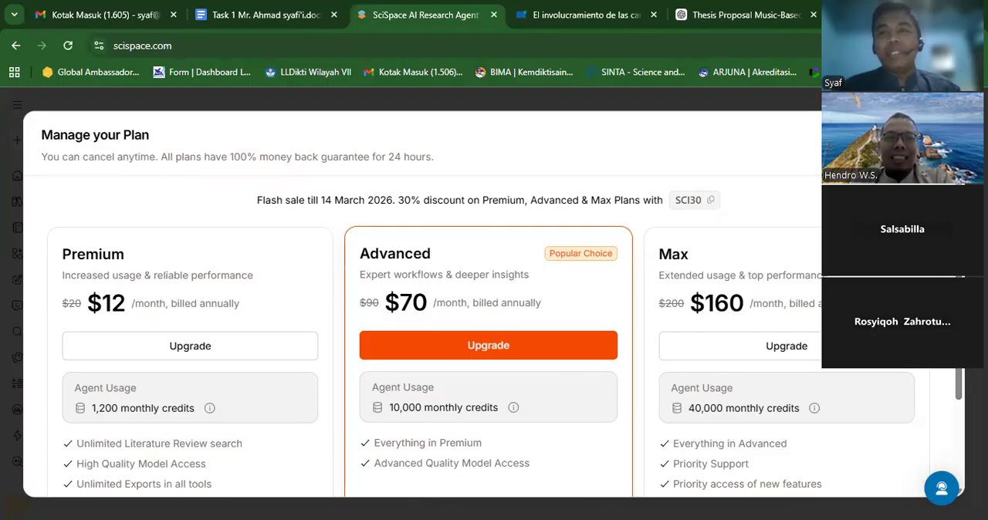
key("Escape")
- Return to the ChatGPT proposal and examine how section 2.1 on speaking cites its sources
left_click(700, 16)
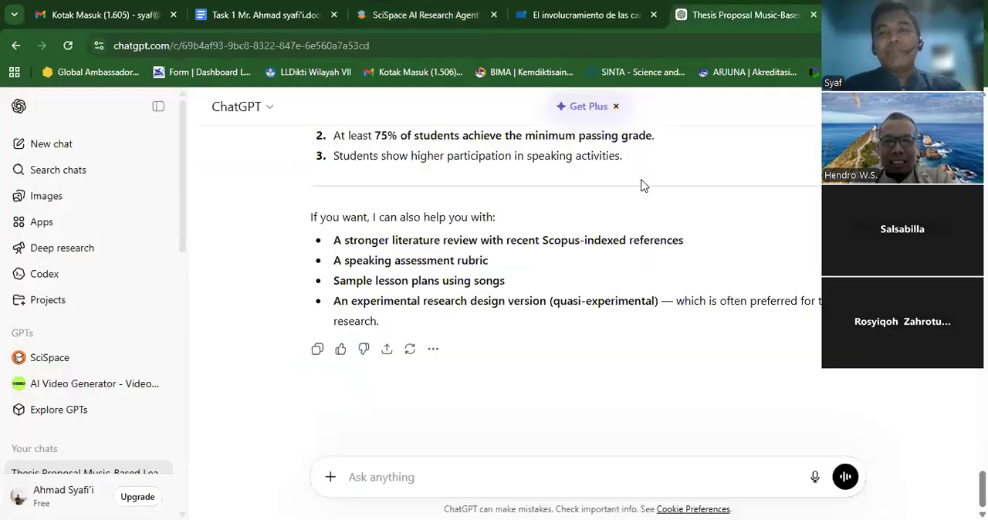
left_click_drag(982, 490, 982, 301)
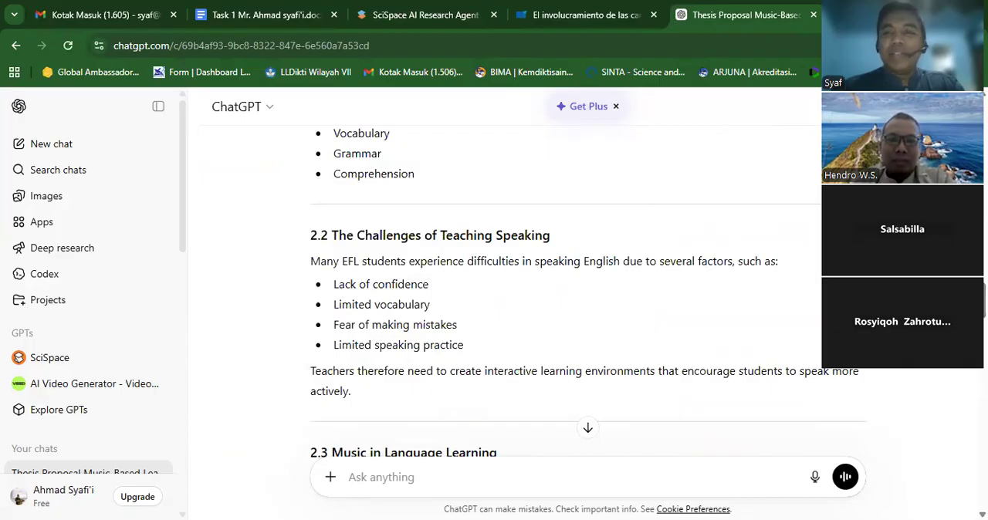
scroll(564, 294, "up", 5)
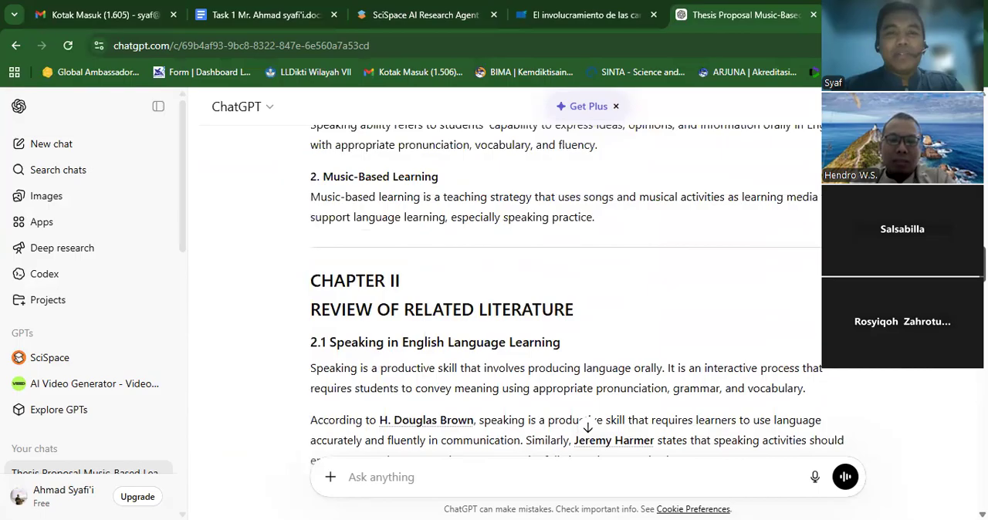
scroll(564, 294, "up", 1)
scroll(563, 293, "up", 1)
scroll(564, 293, "down", 3)
scroll(564, 293, "down", 1)
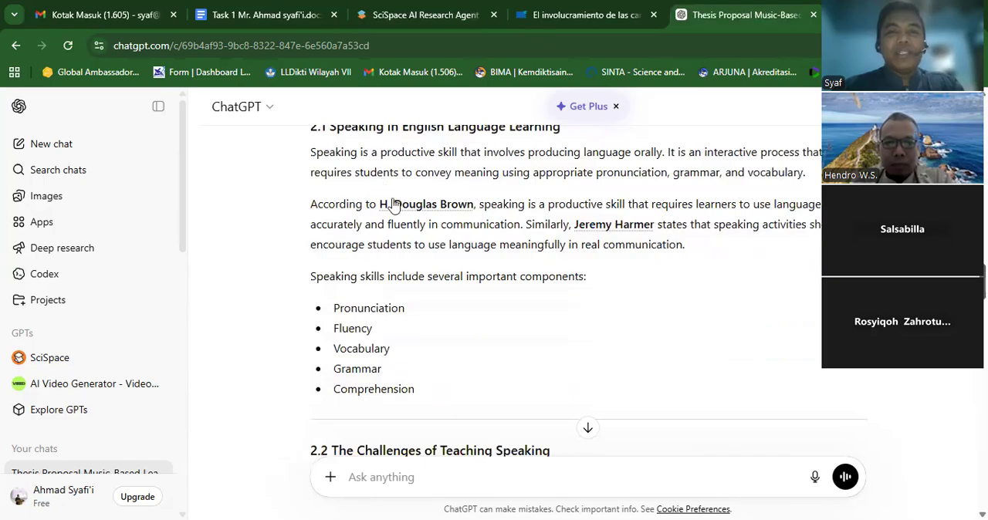
- Switch to SciSpace, expand its navigation, and view the notebook before closing it
left_click(410, 18)
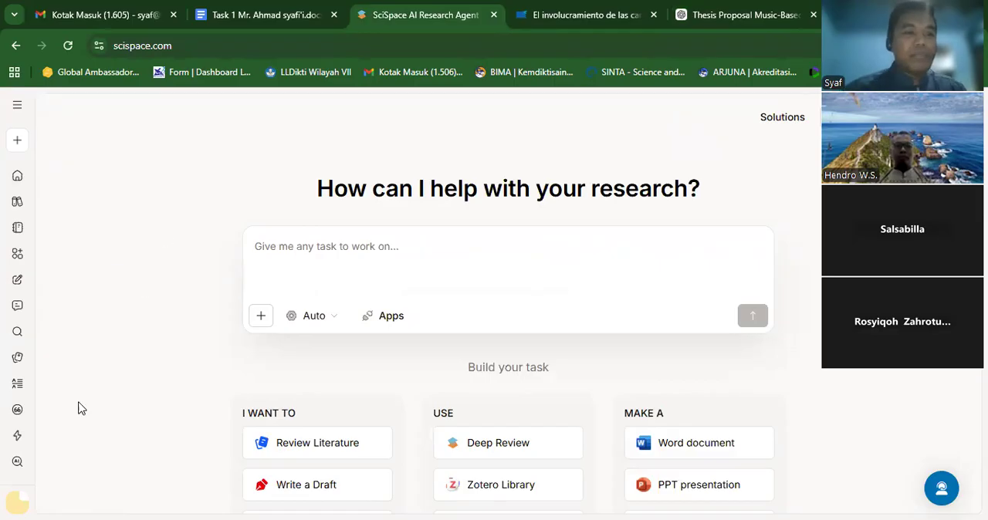
left_click(16, 109)
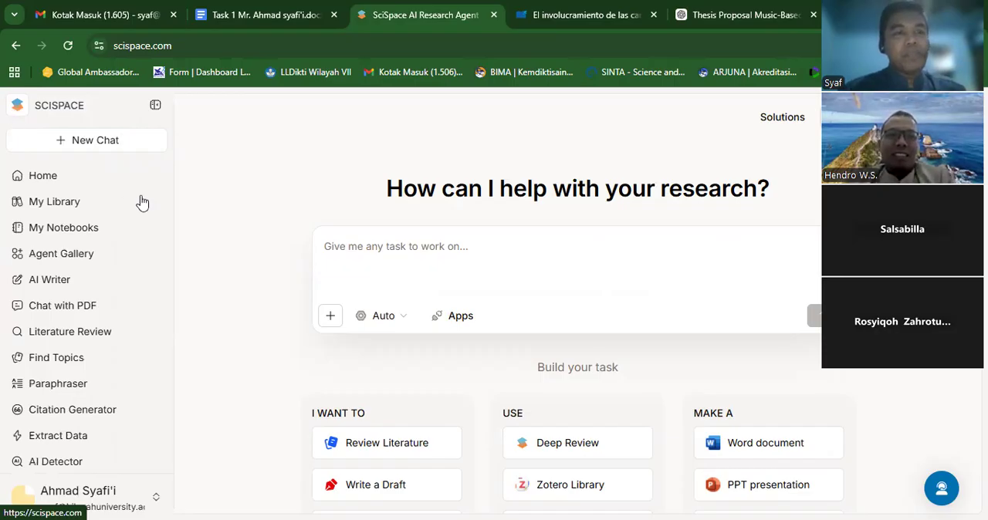
left_click(89, 225)
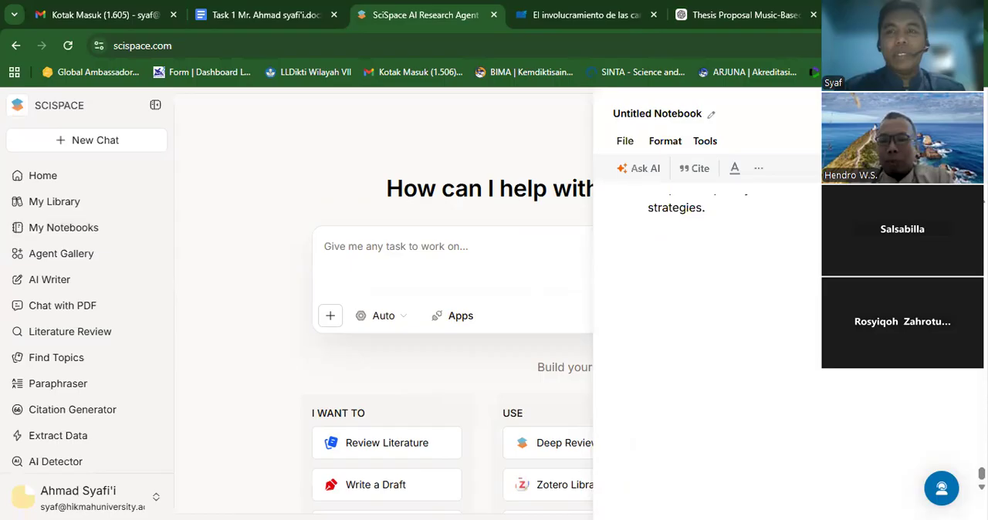
key("Escape")
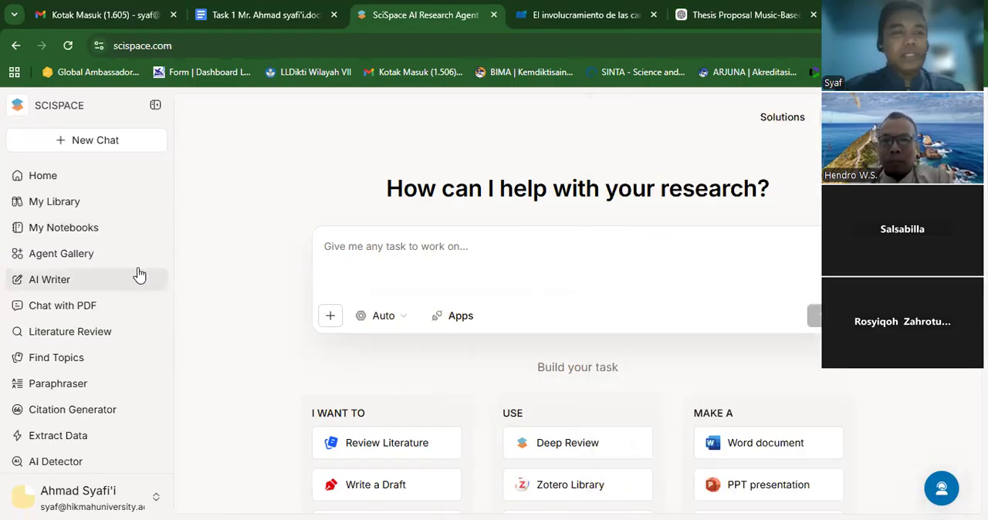
- View all files in the SciSpace library and open the AI Writer page
left_click(67, 211)
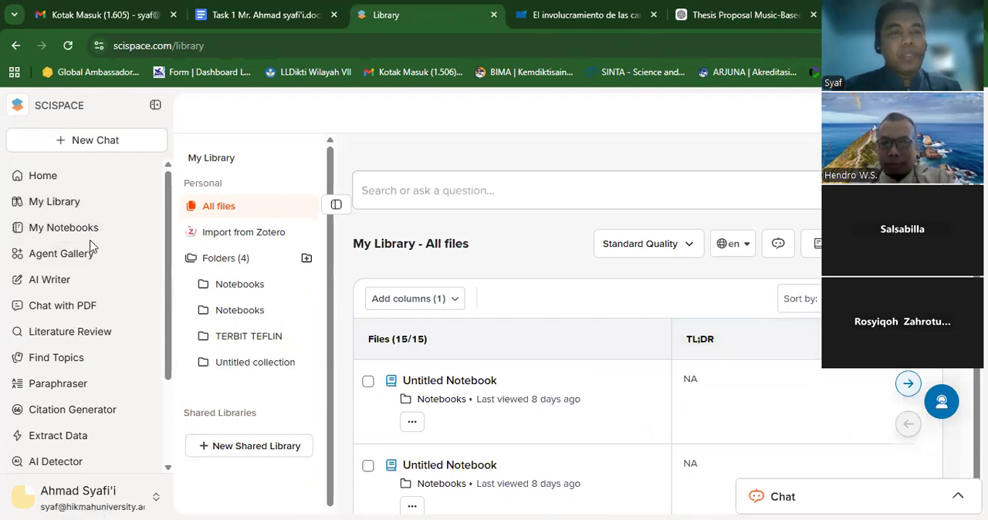
left_click(66, 286)
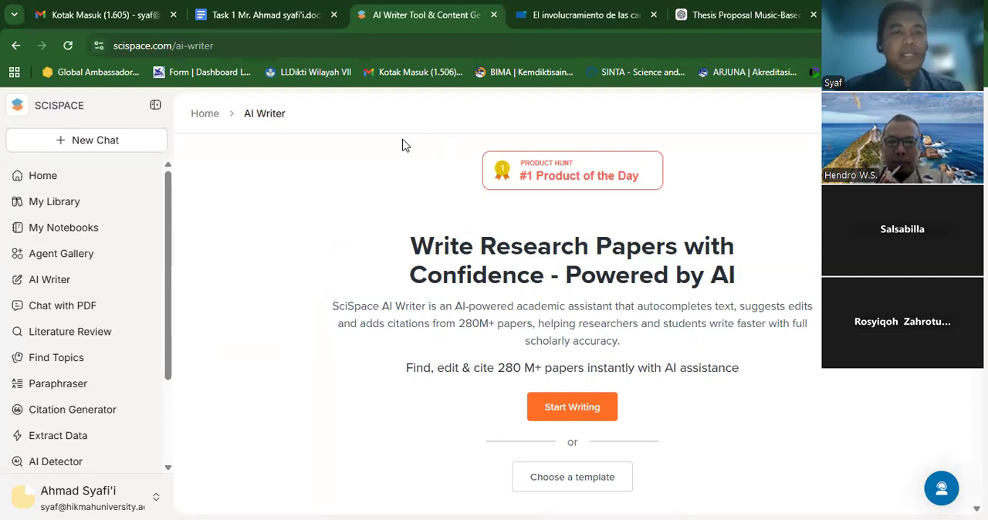
- Select the Component 1 paragraph on speaking anxiety in the Task 1 Google Docs document and return to SciSpace AI Writer
left_click(270, 14)
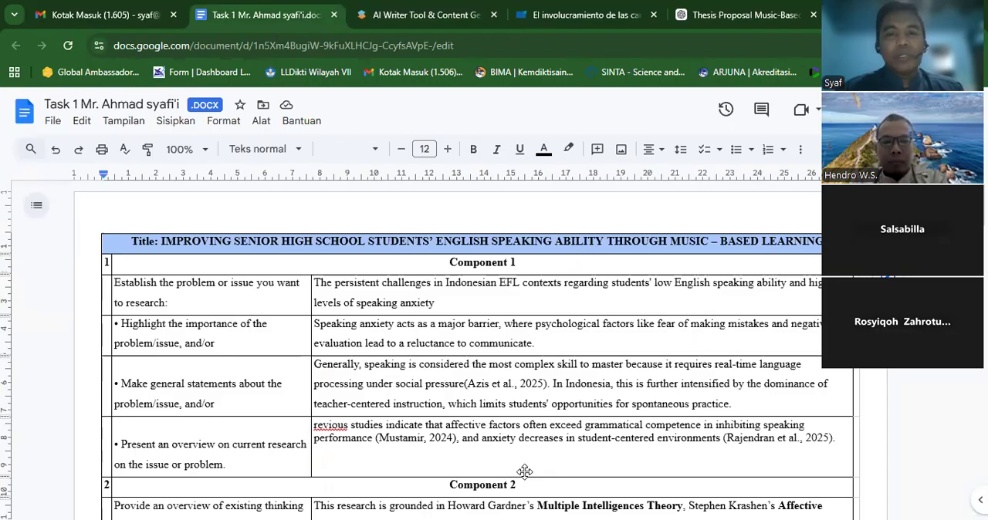
triple_click(423, 333)
key("ctrl+c")
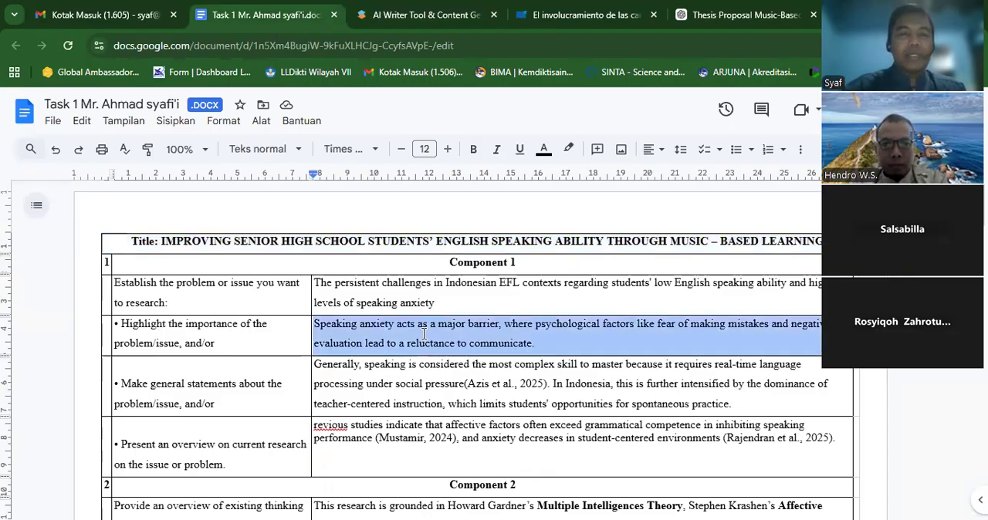
left_click(453, 16)
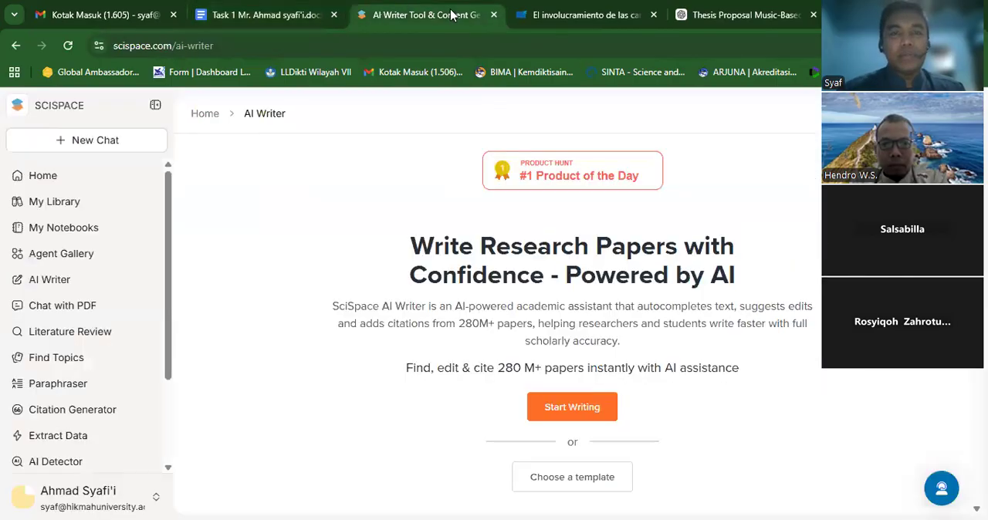
- Try to start a new document in AI Writer and close the new browser tab
left_click(571, 407)
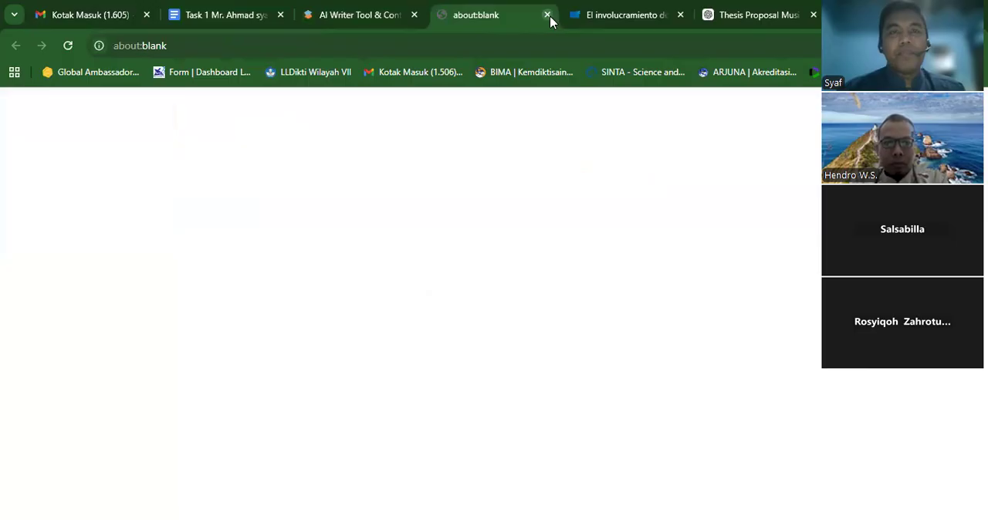
left_click(548, 15)
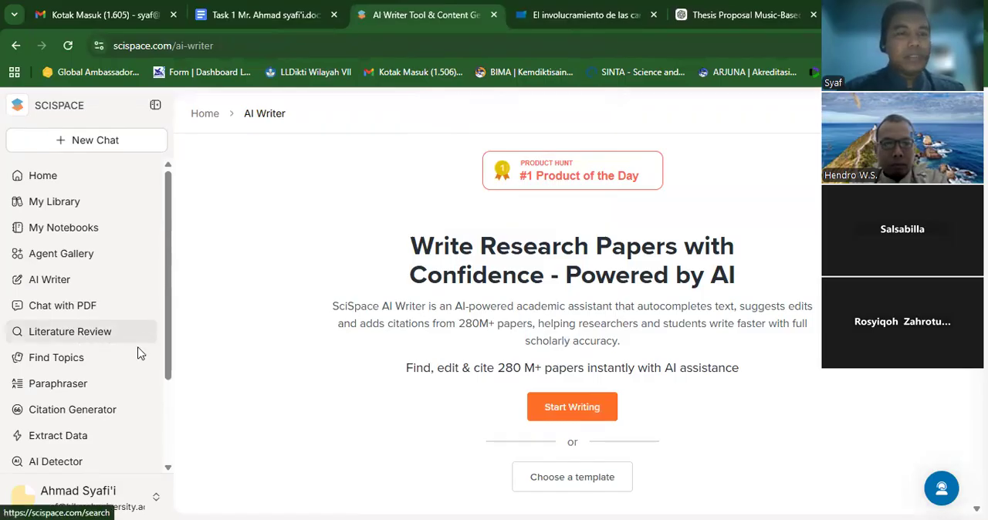
- Start a new document from the AI Writer page and close the Spanish article's browser tab
left_click(50, 279)
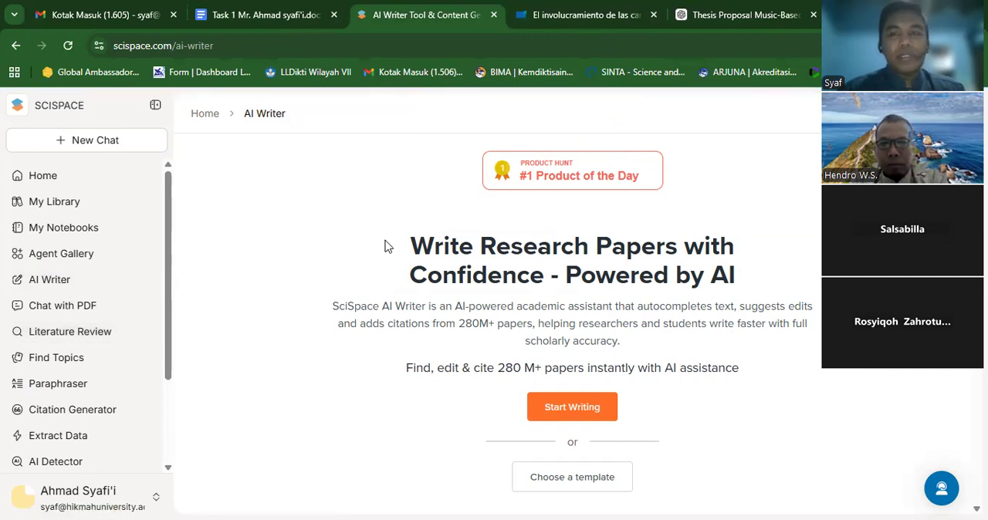
left_click(575, 413)
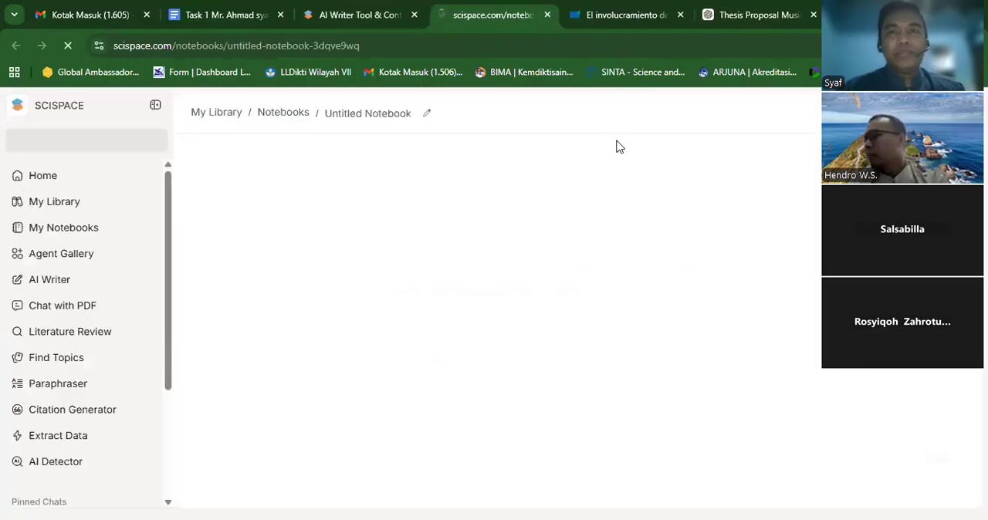
left_click(680, 16)
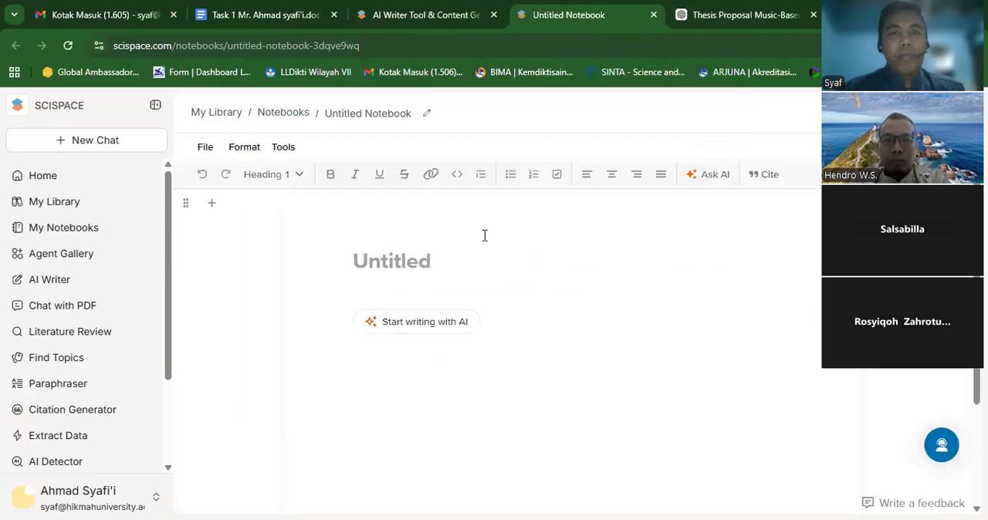
- Paste the copied speaking-anxiety sentence as plain text into the body of the untitled notebook
key("ctrl+v")
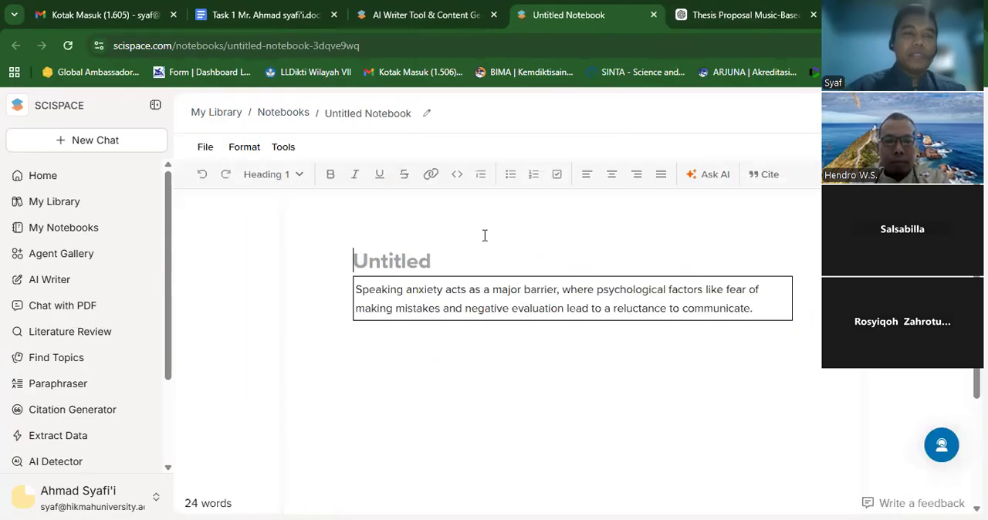
key("ctrl+z")
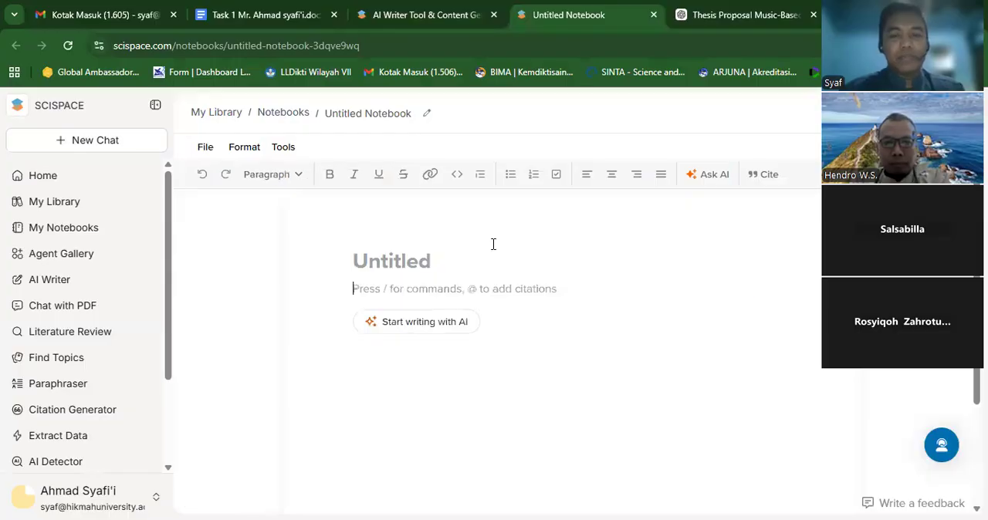
right_click(370, 297)
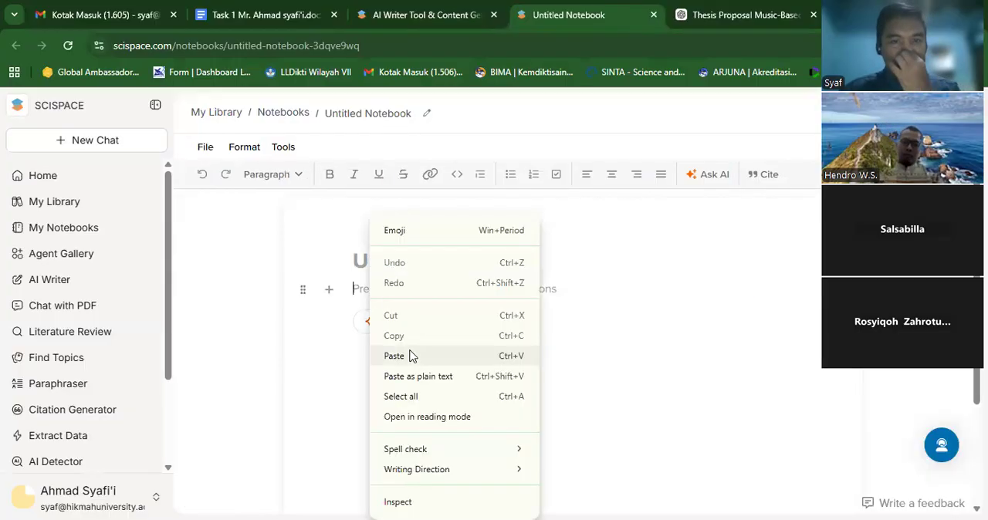
left_click(420, 377)
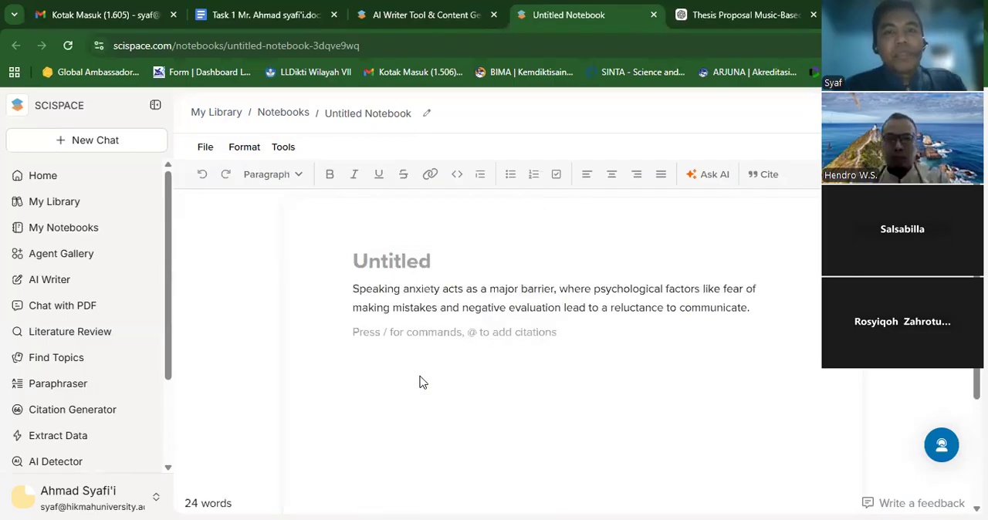
- Have the AI continue writing with citations after the speaking-anxiety sentence and accept the generated paragraph
left_click(416, 300)
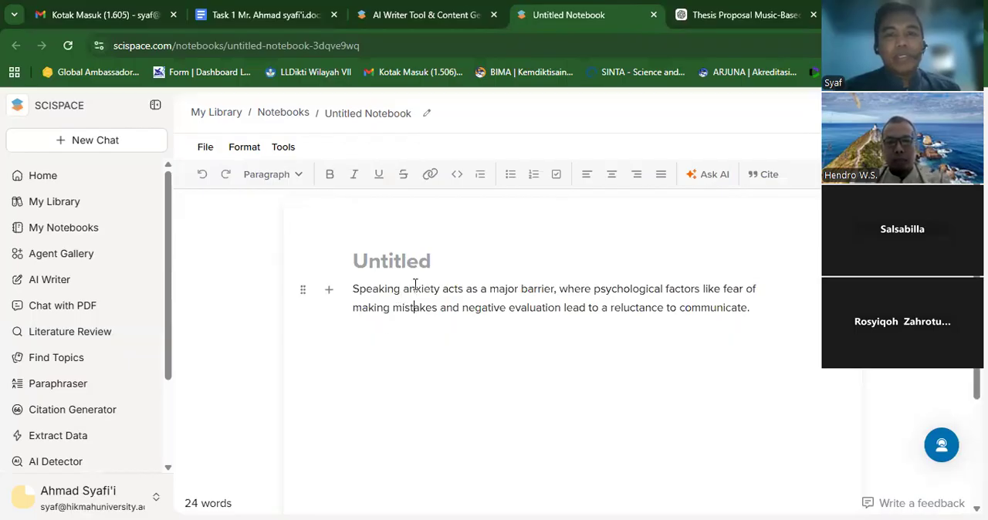
left_click(760, 307)
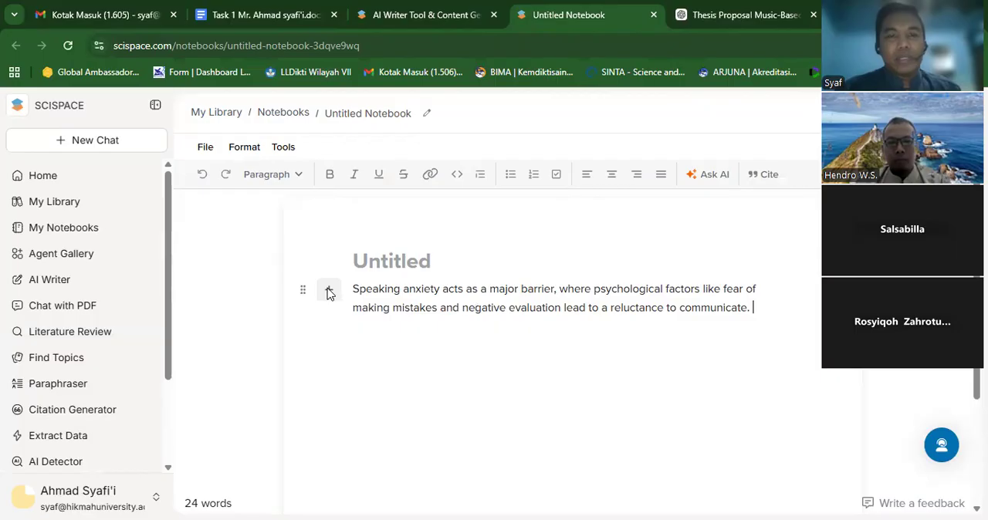
left_click(708, 183)
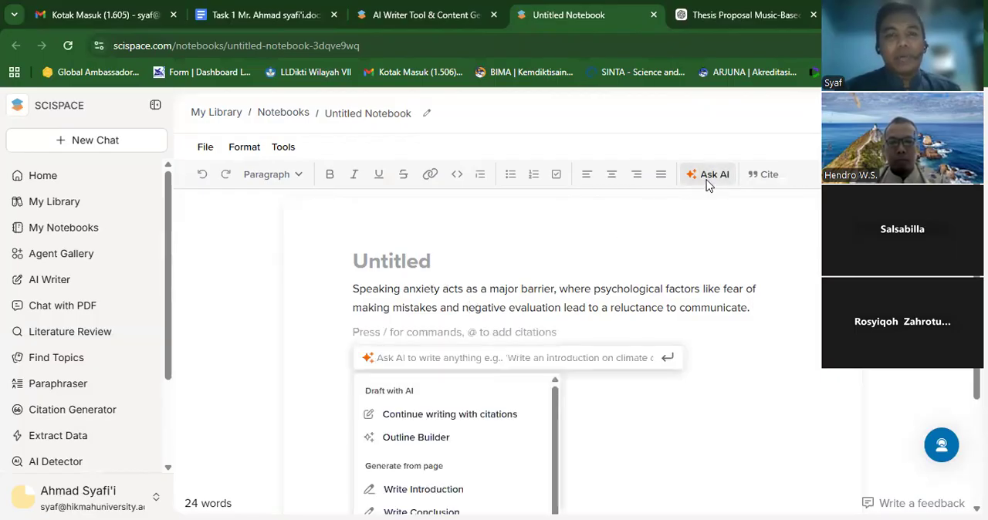
left_click(488, 415)
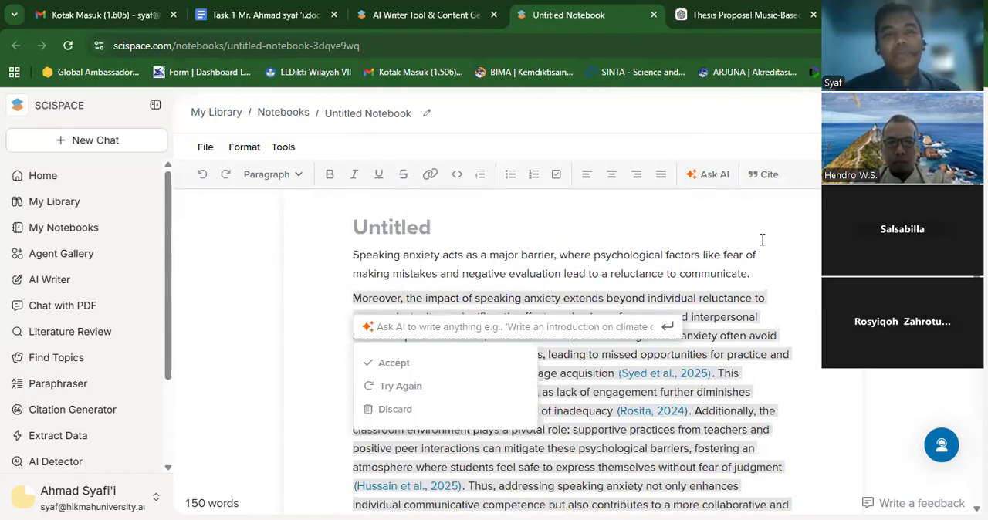
left_click(425, 364)
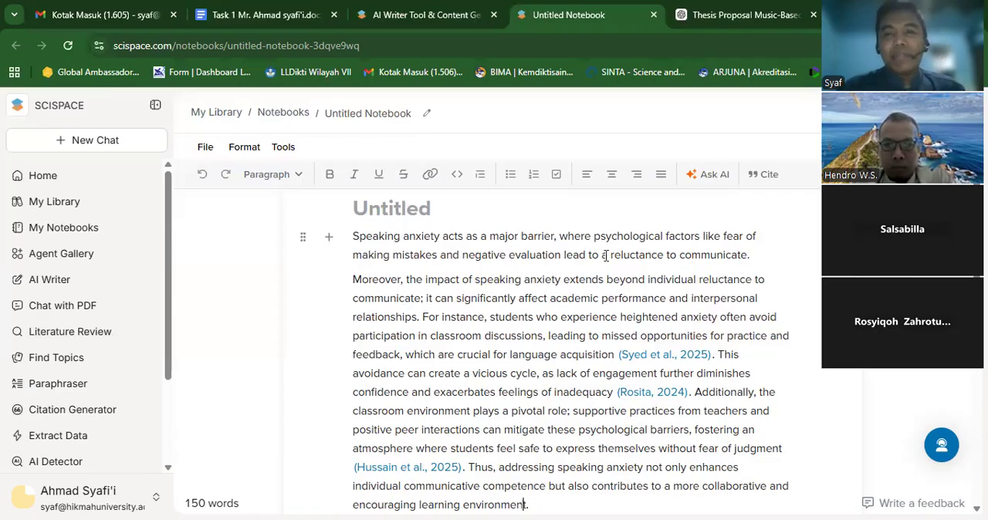
- Open the first cited paper, "Psychological Barriers as Hindrance in Communication", and start a PDF request to its authors
left_click(657, 359)
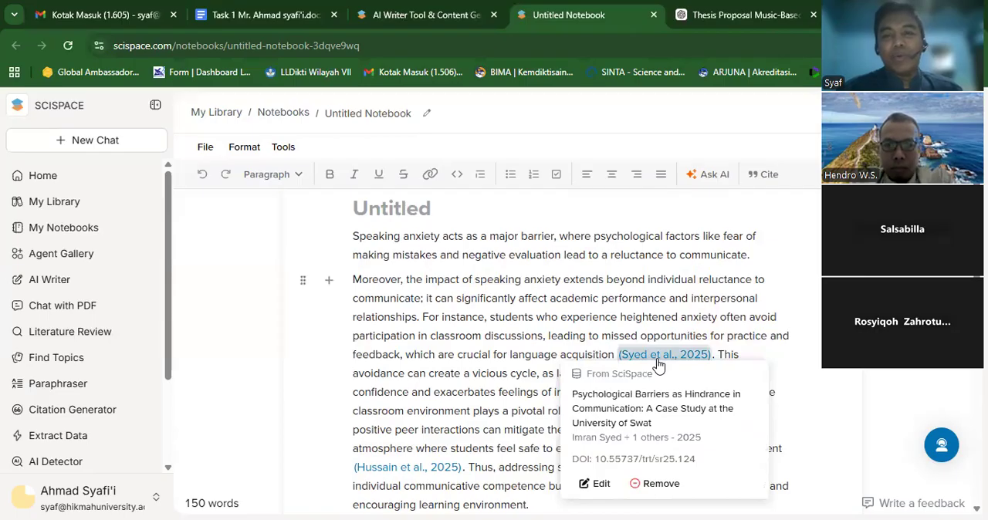
left_click(629, 418)
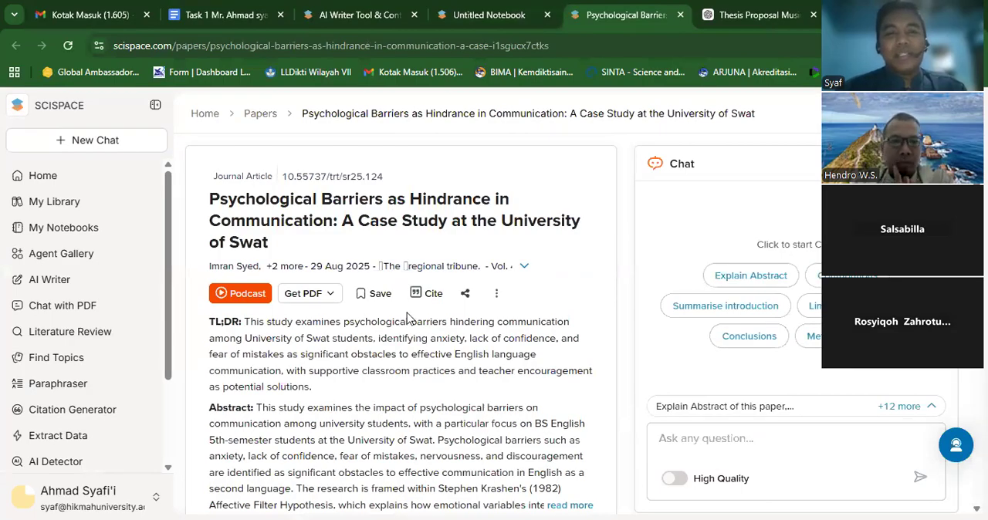
left_click(332, 301)
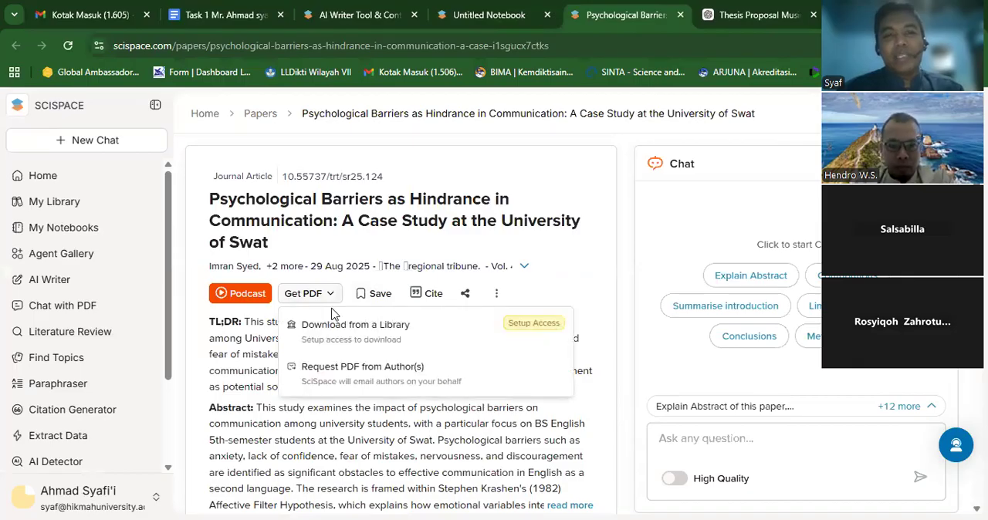
left_click(374, 370)
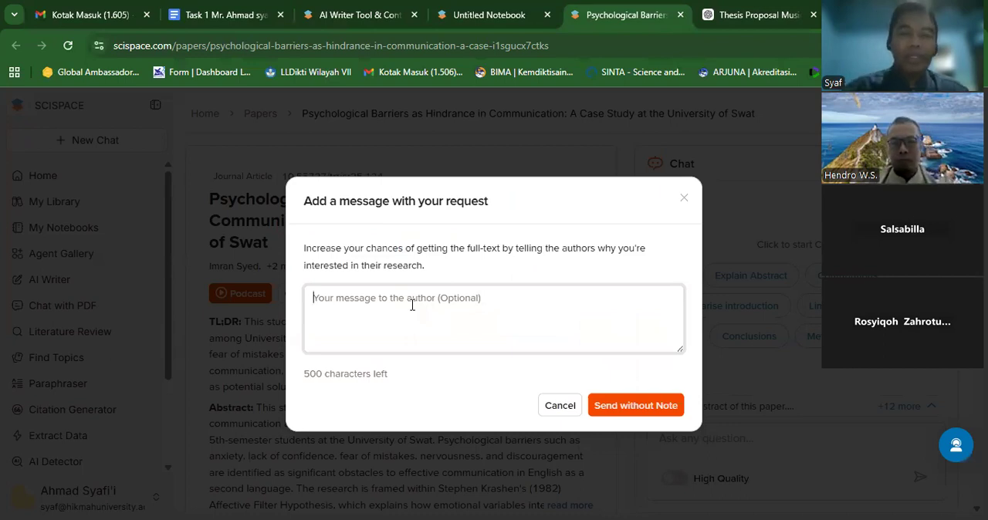
- Begin the request message with the greeting "Dear Author"
type("Dear uth")
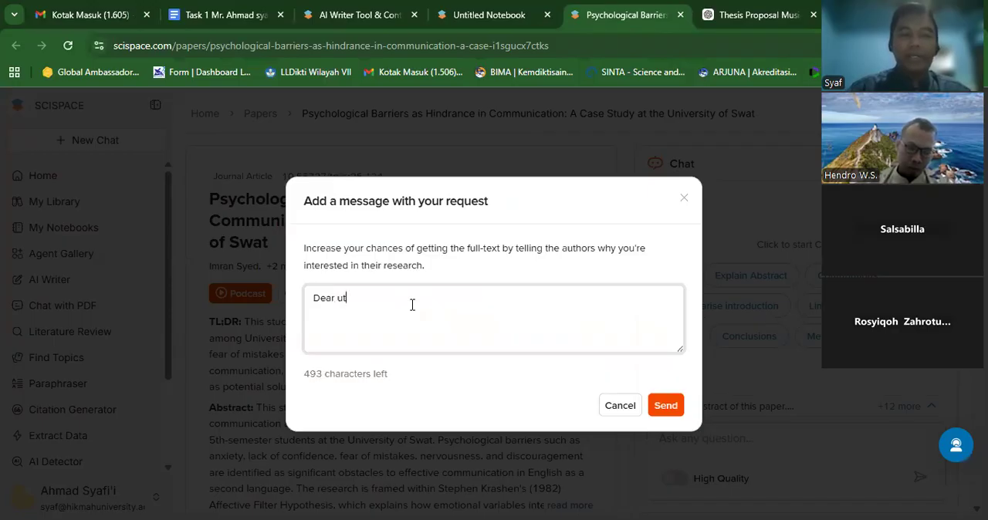
key("BackSpace")
key("BackSpace")
key("BackSpace")
type("Author")
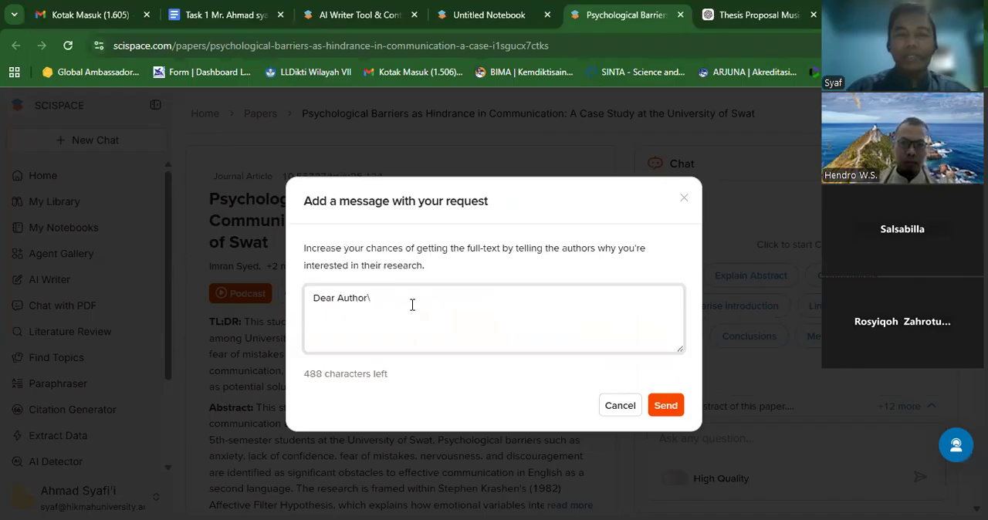
- Add "I am very interested with your article" on a new line of the request message
key("Return")
type("I a")
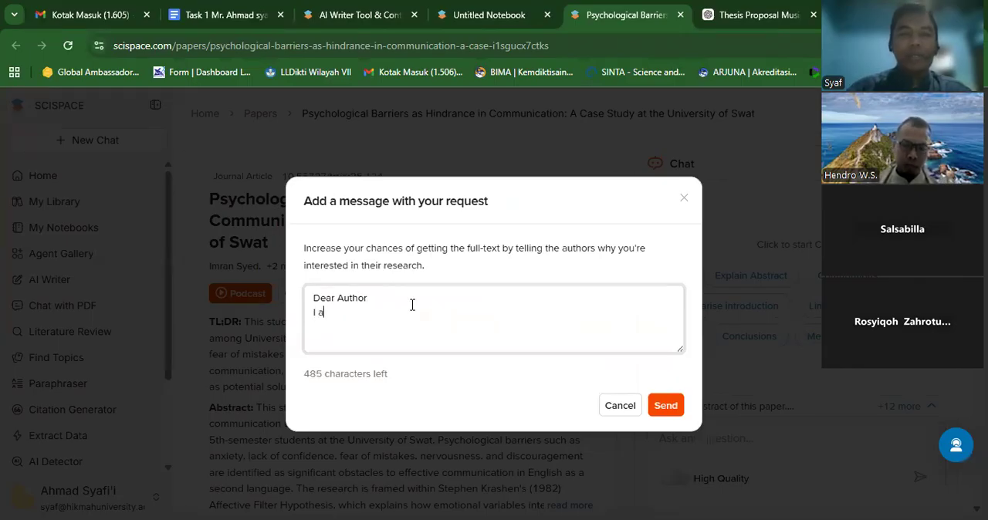
type("m very i")
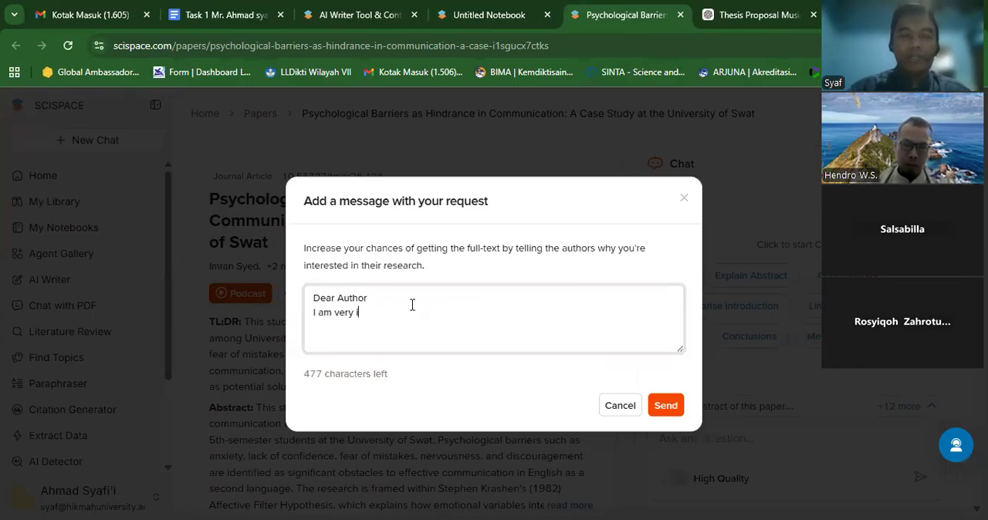
type("nterested ")
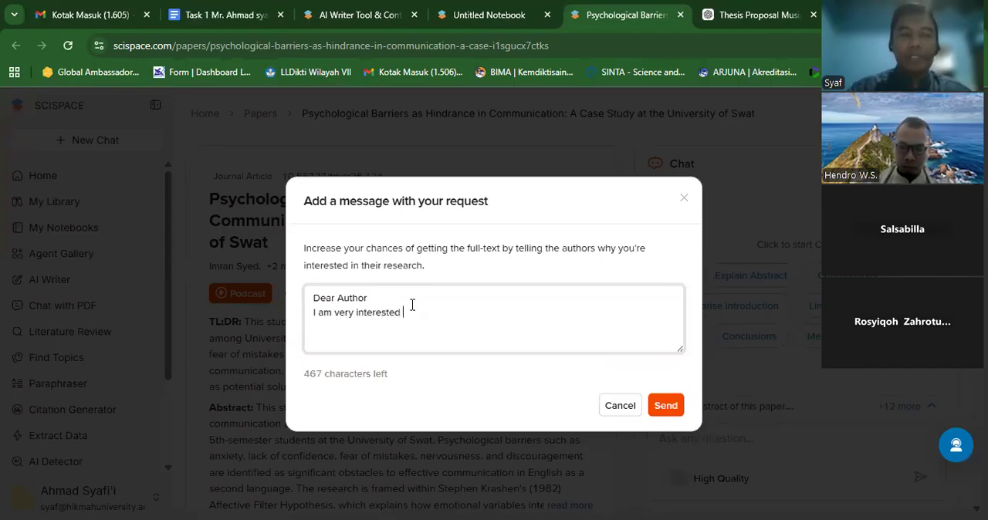
type("with you")
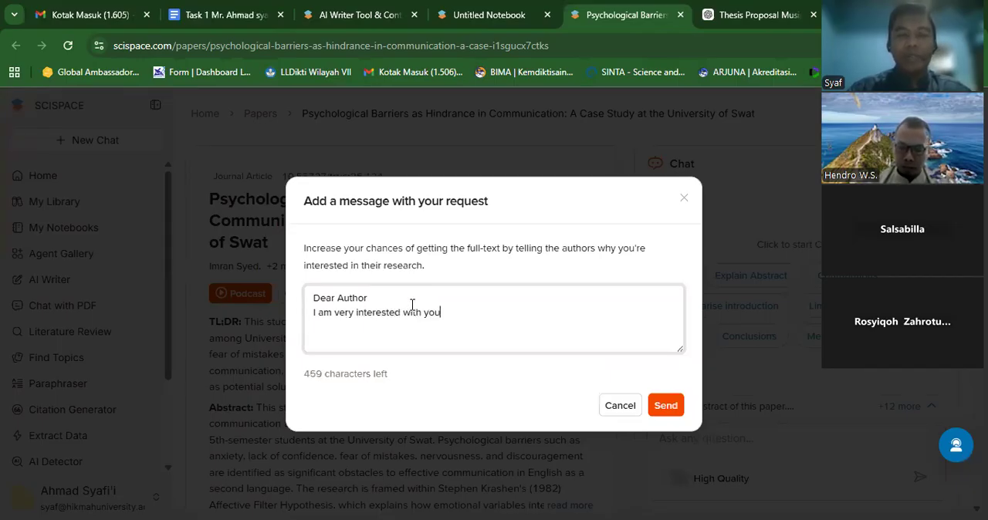
type("r article.")
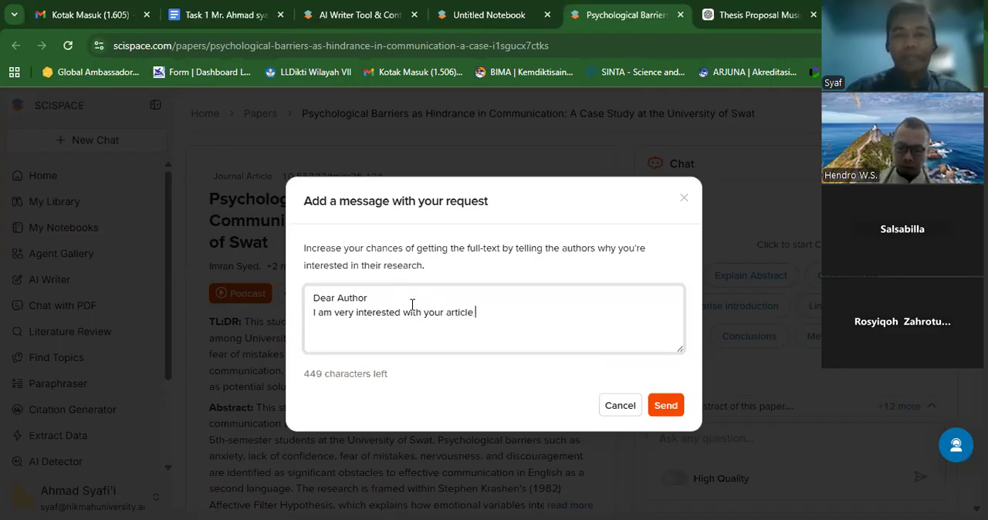
key("BackSpace")
- End the article sentence with a period and continue the message with "Please allow me to access it freely"
type(". ")
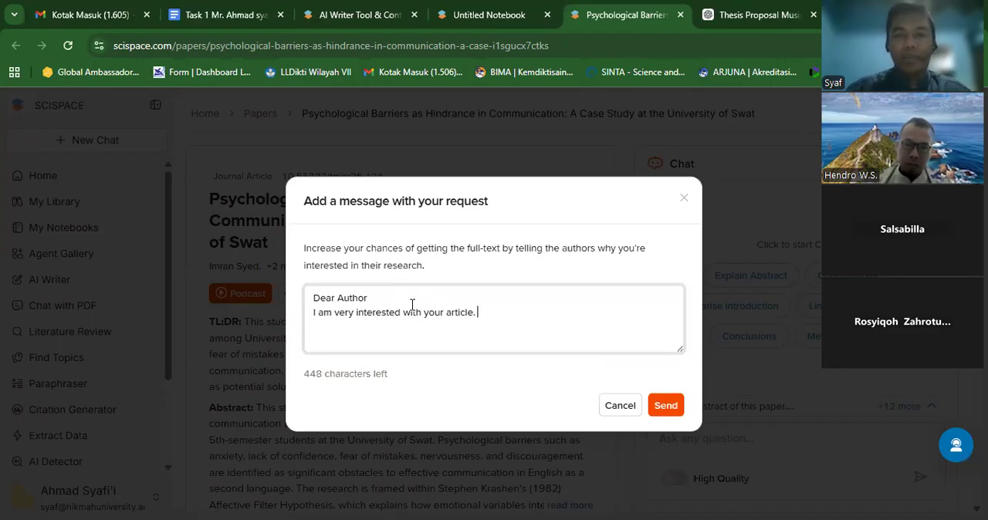
type("Please ")
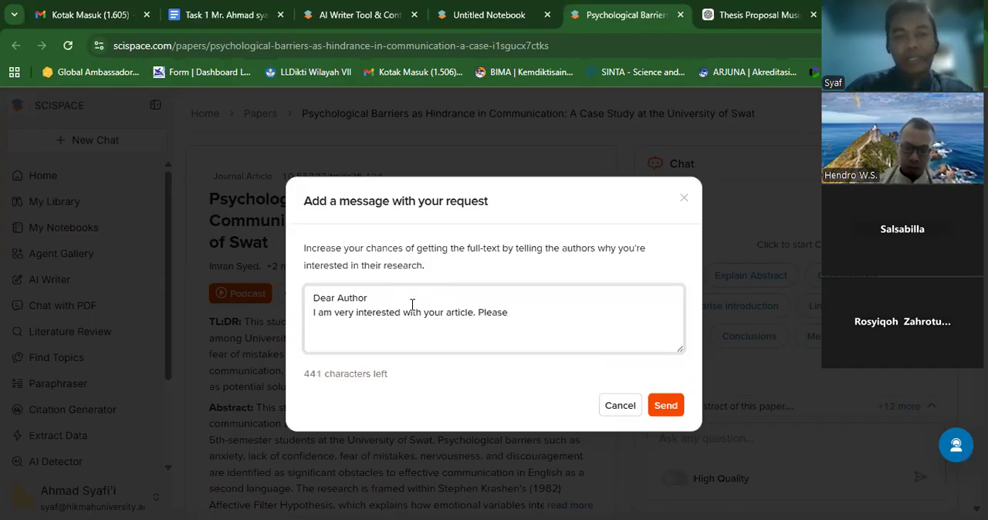
type("all")
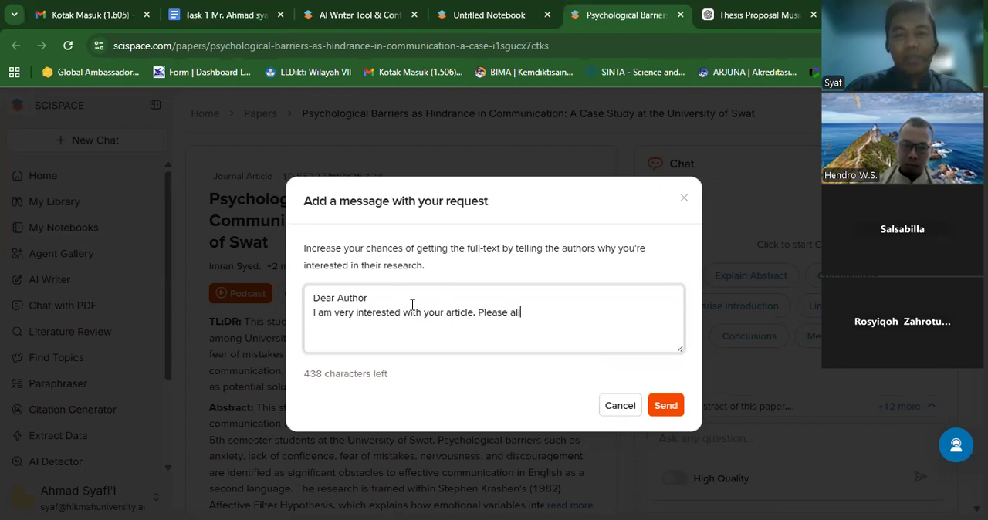
type("ow me")
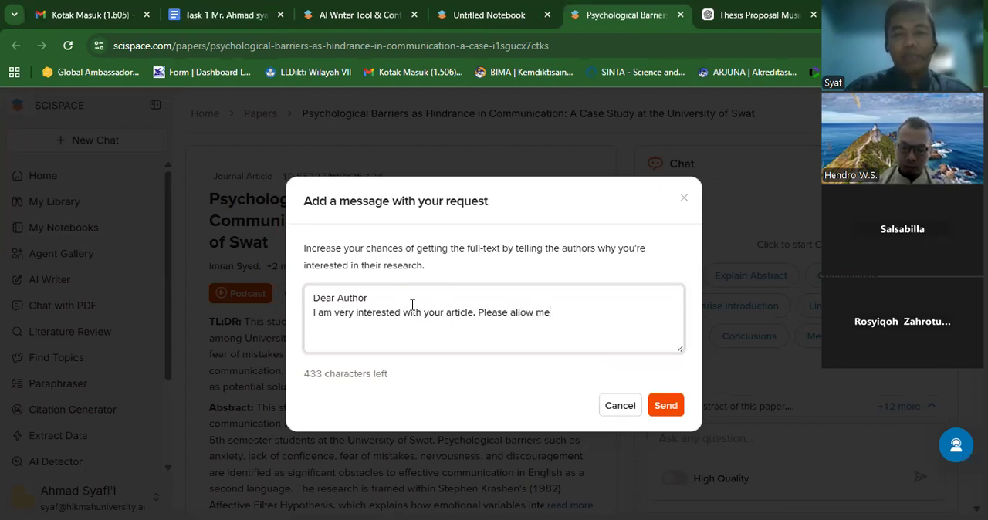
type(" to ace")
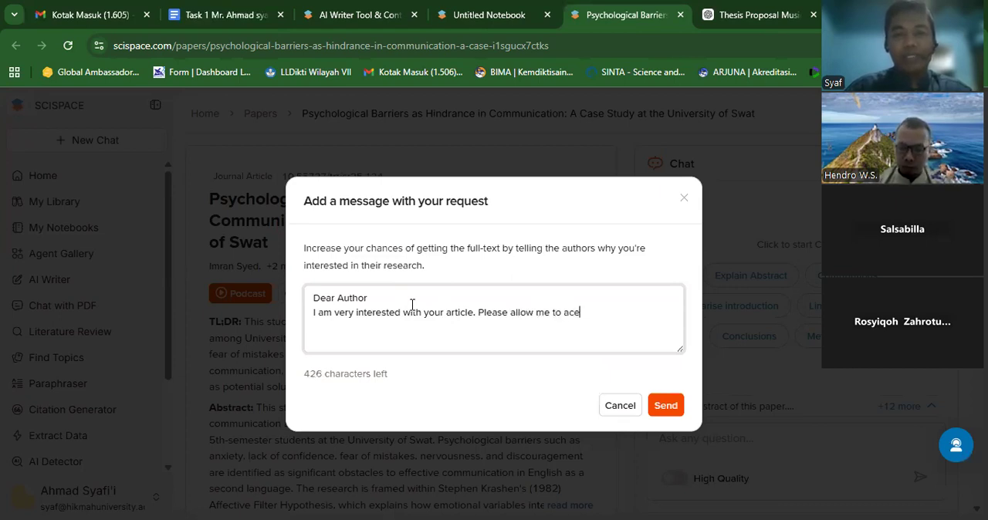
key("BackSpace")
type("cess ")
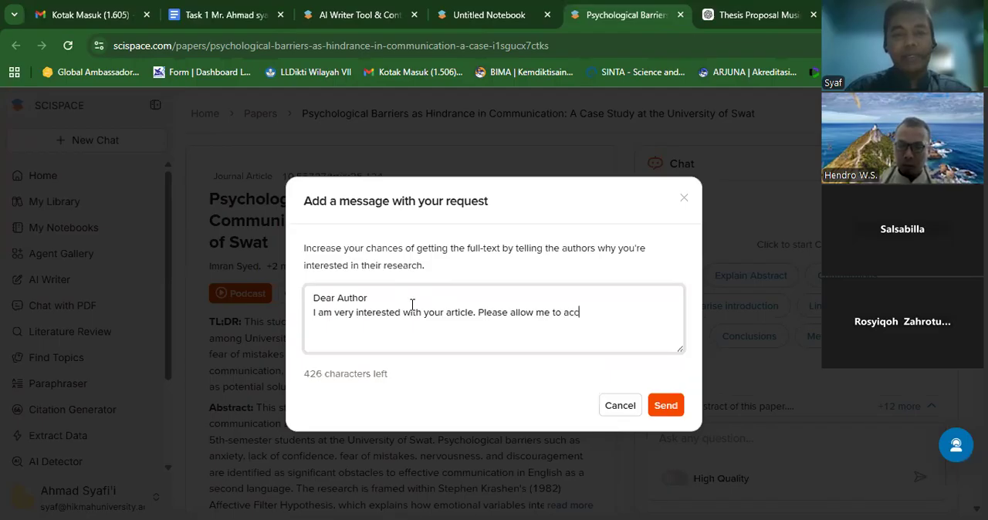
type("it freely y")
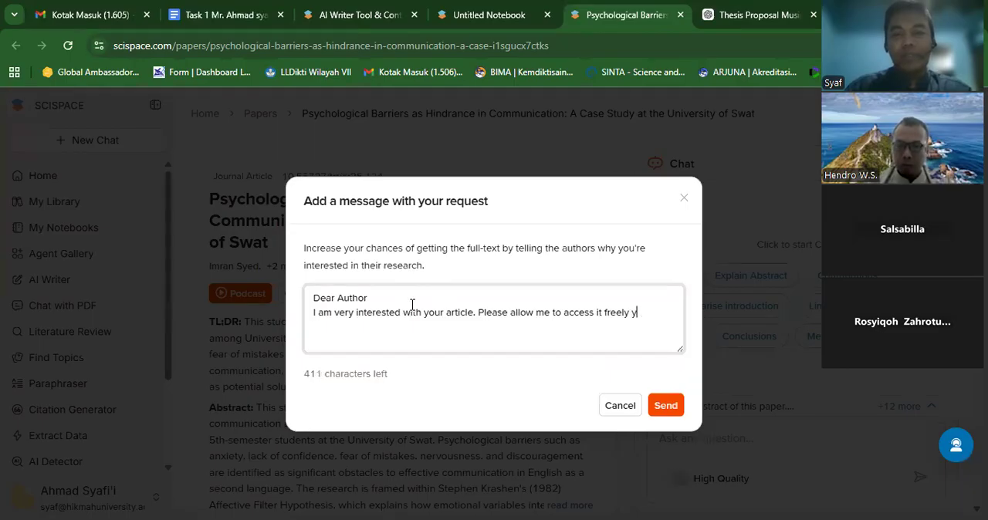
key("BackSpace")
- Finish the message with "to finish my thesis proposal", send the PDF request and dismiss the confirmation
type("to finish my thes")
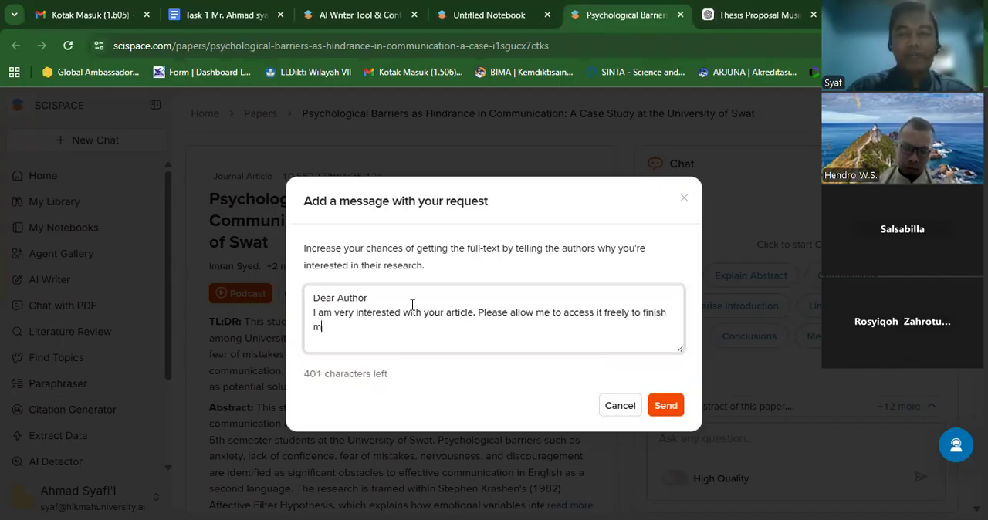
type("is ")
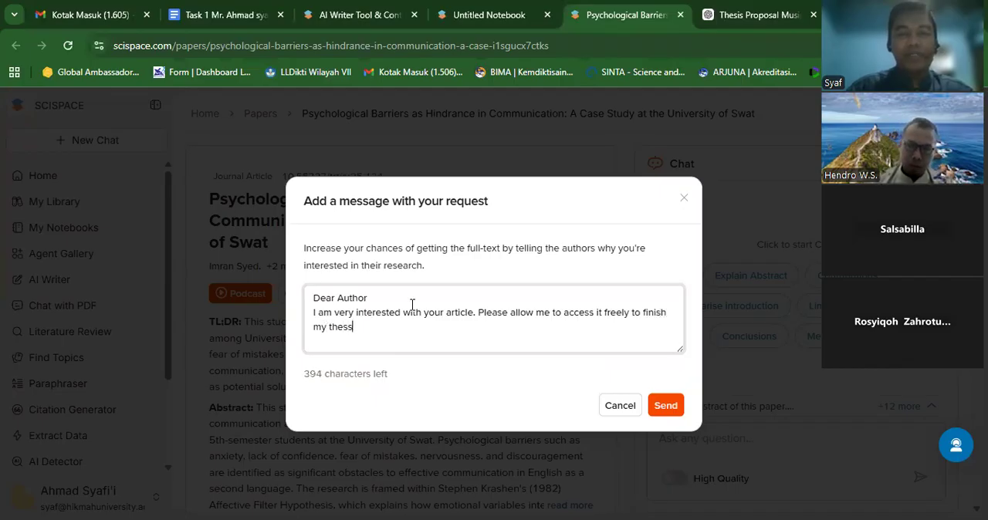
type("proposal")
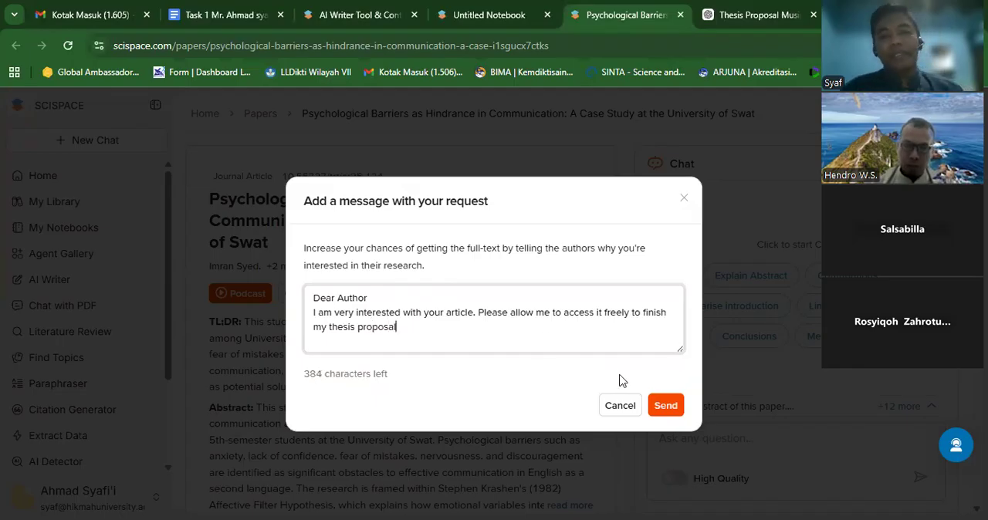
left_click(655, 406)
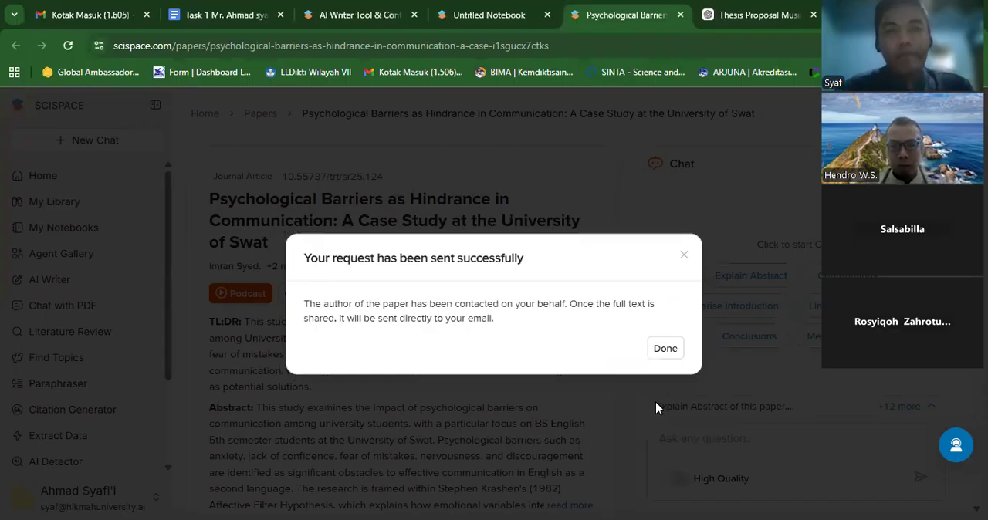
left_click(664, 349)
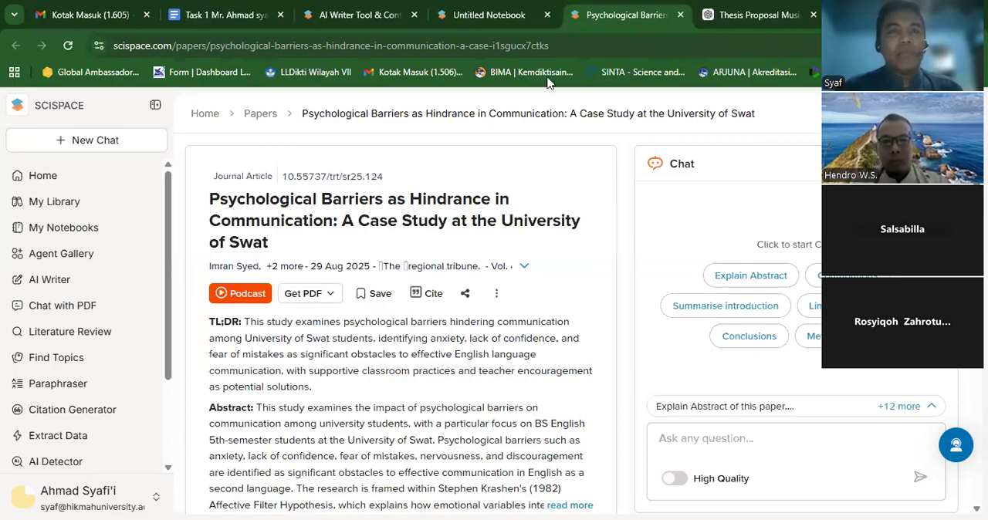
- Dismiss the citation details in the untitled SciSpace notebook and switch to the Task 1 document in Google Docs
left_click(489, 13)
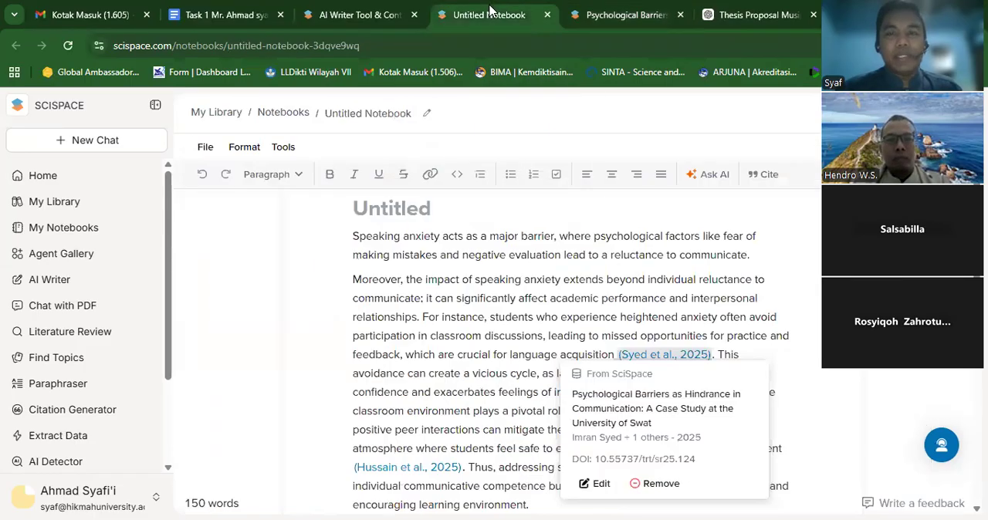
left_click(802, 250)
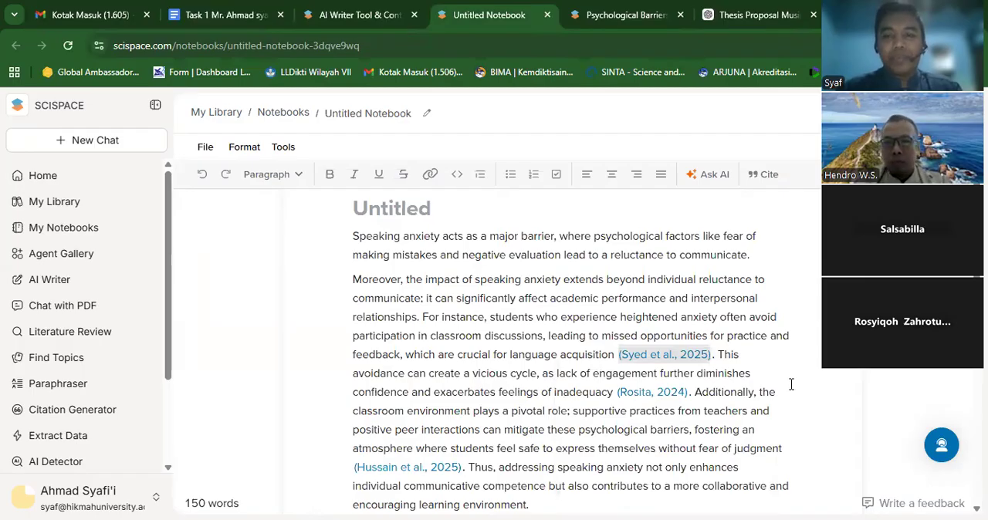
key("Down")
key("Down")
key("Down")
key("Down")
key("Down")
key("Down")
key("Down")
key("Down")
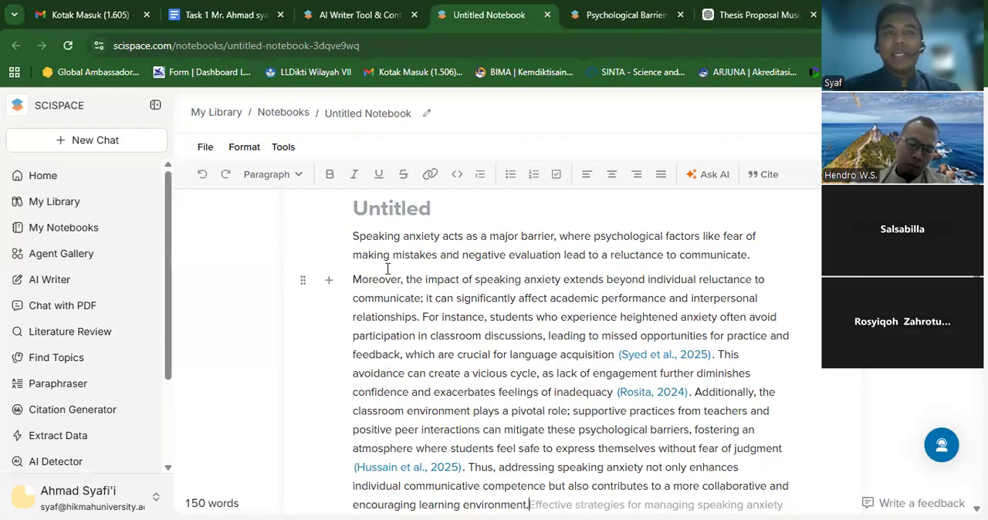
left_click(216, 7)
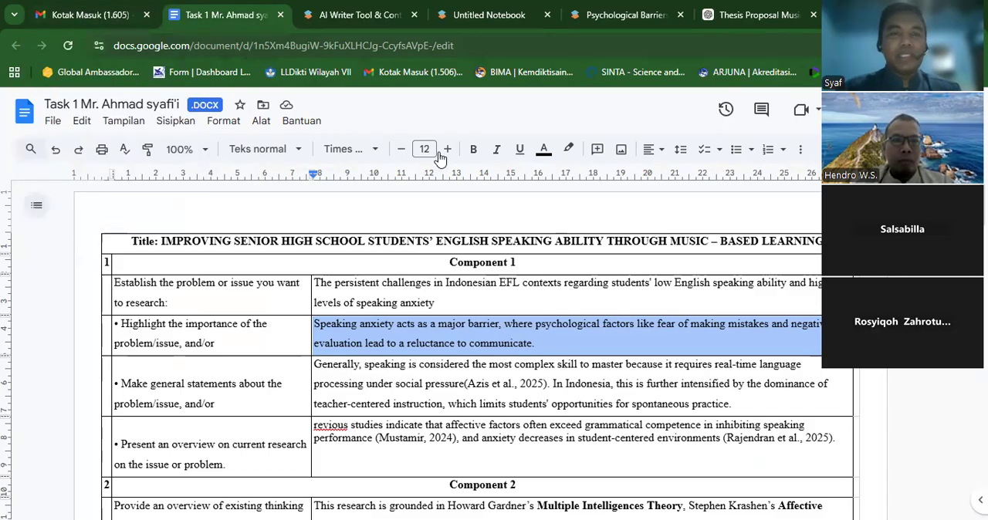
left_click(52, 121)
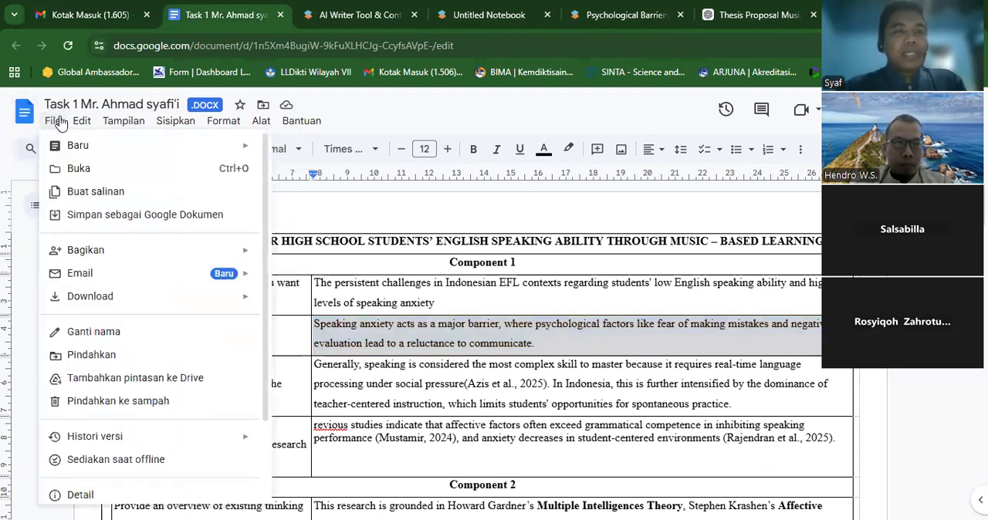
left_click(77, 169)
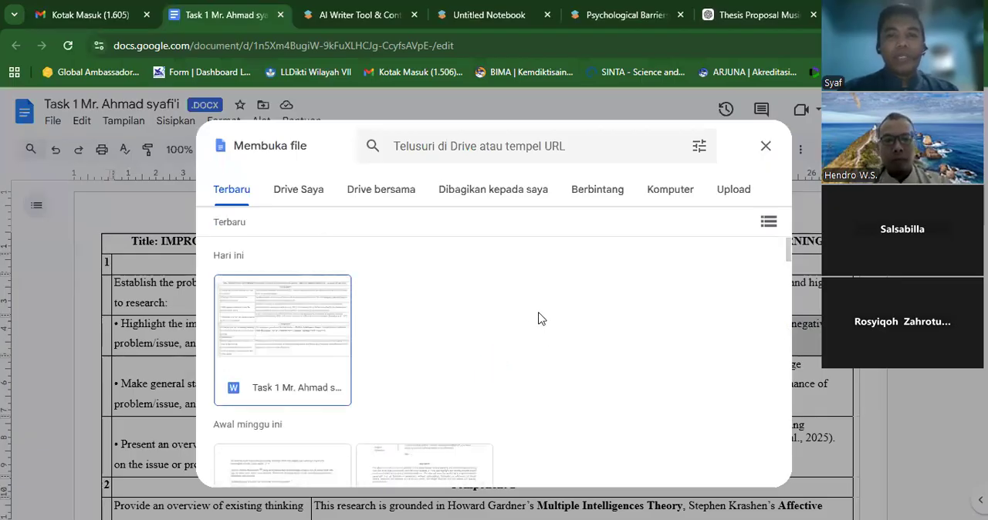
right_click(504, 346)
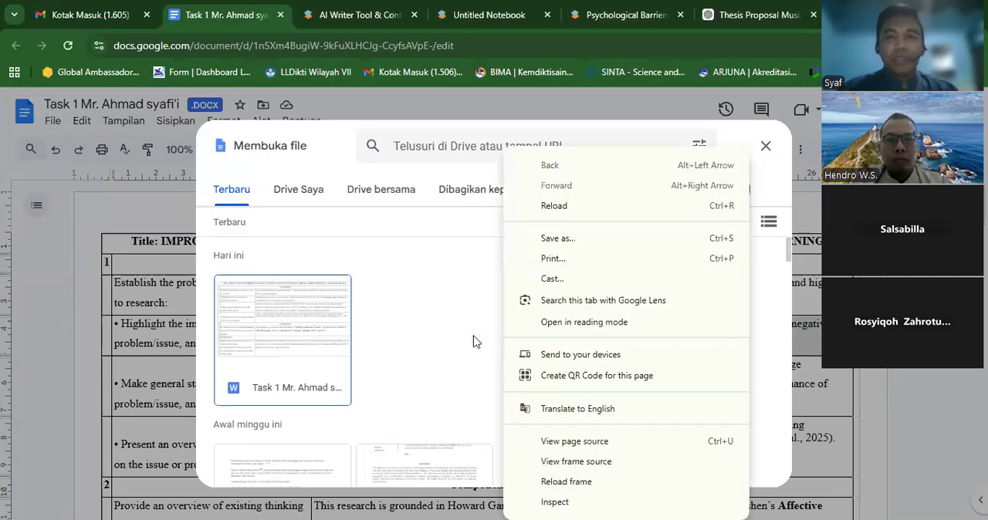
left_click(474, 342)
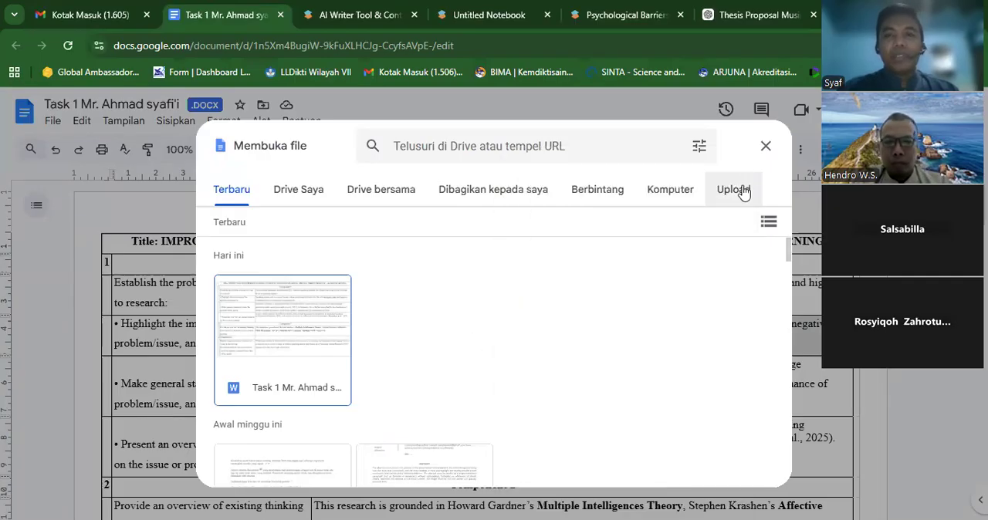
left_click(765, 145)
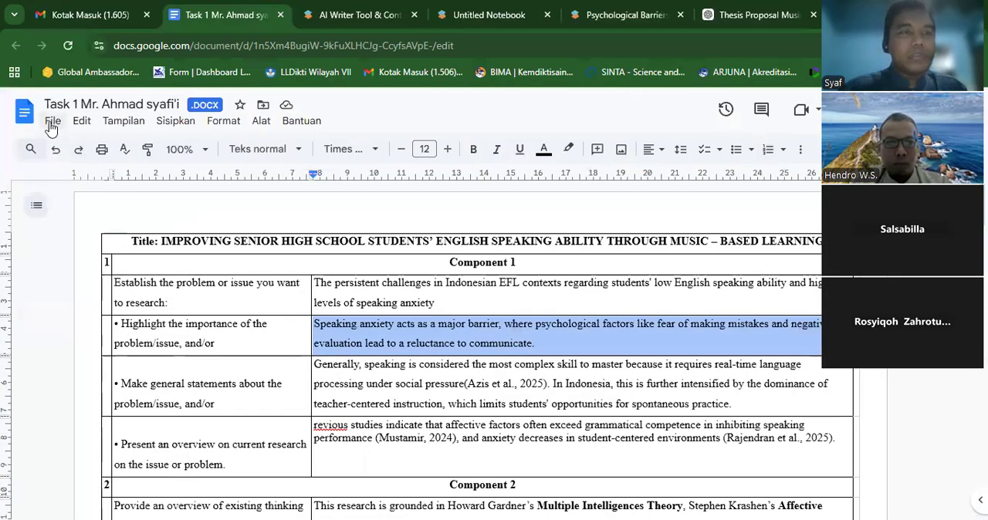
- Create a new blank Google Docs document
left_click(52, 123)
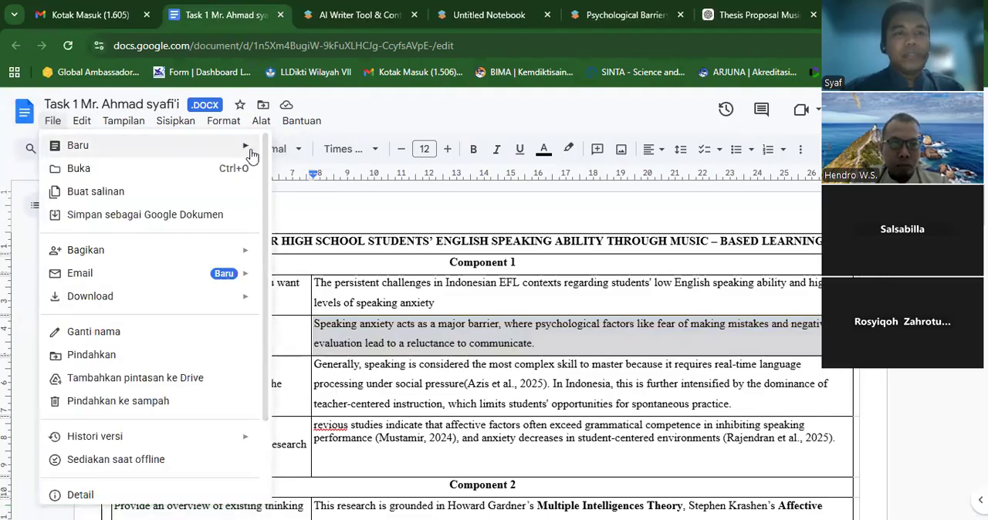
mouse_move(251, 148)
left_click(301, 150)
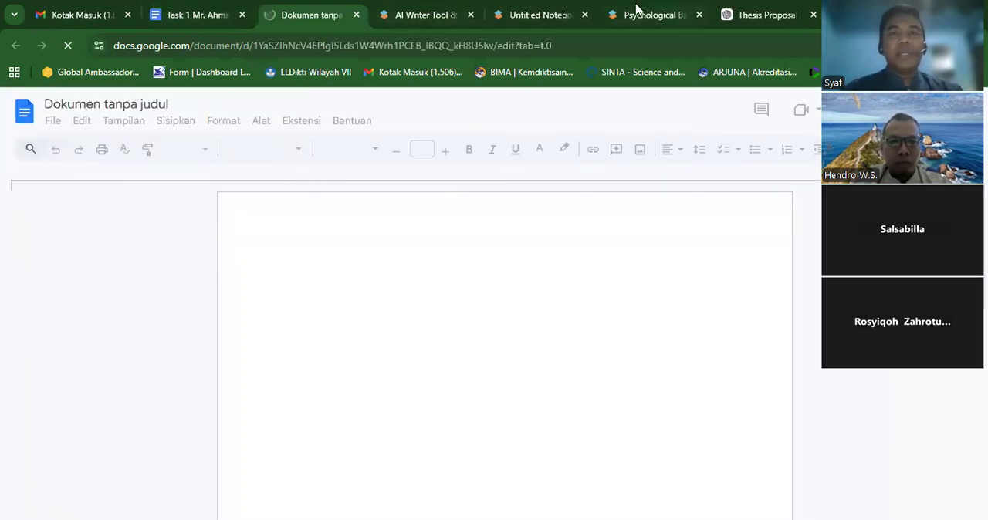
- Try to export the untitled SciSpace notebook and dismiss the premium plan offer
left_click(534, 17)
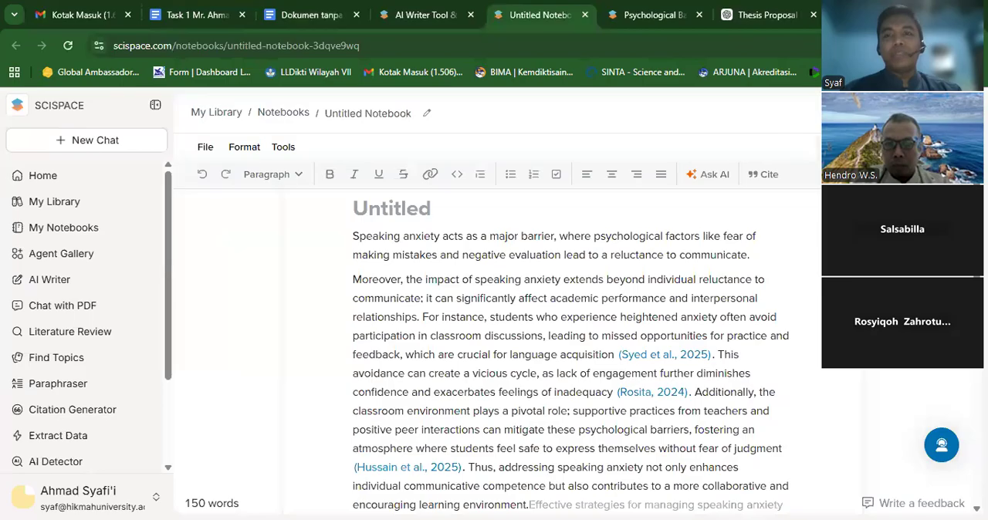
left_click(903, 146)
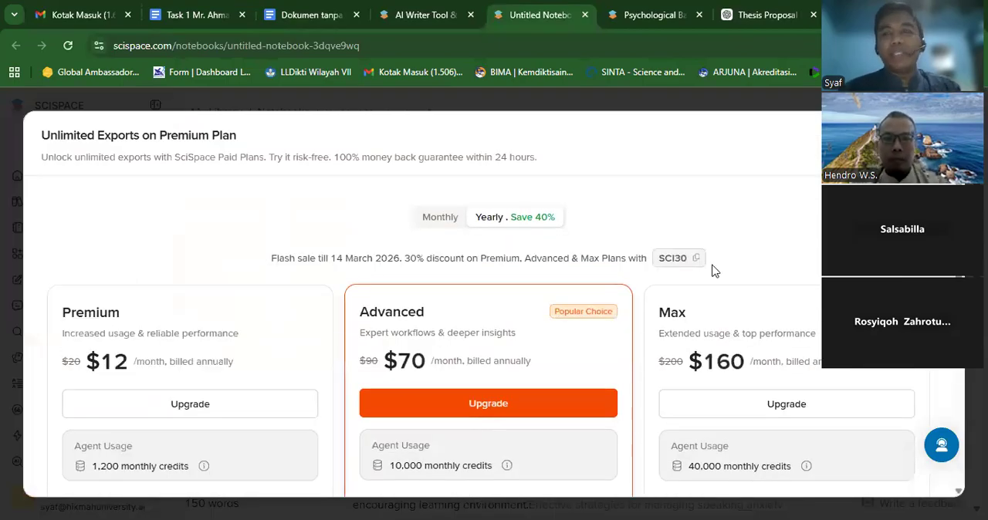
key("Escape")
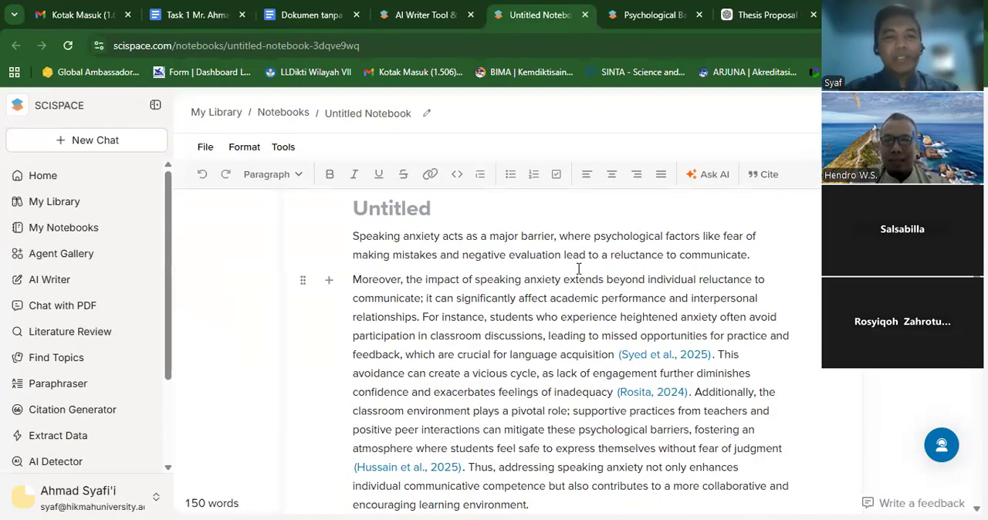
key("ctrl+a")
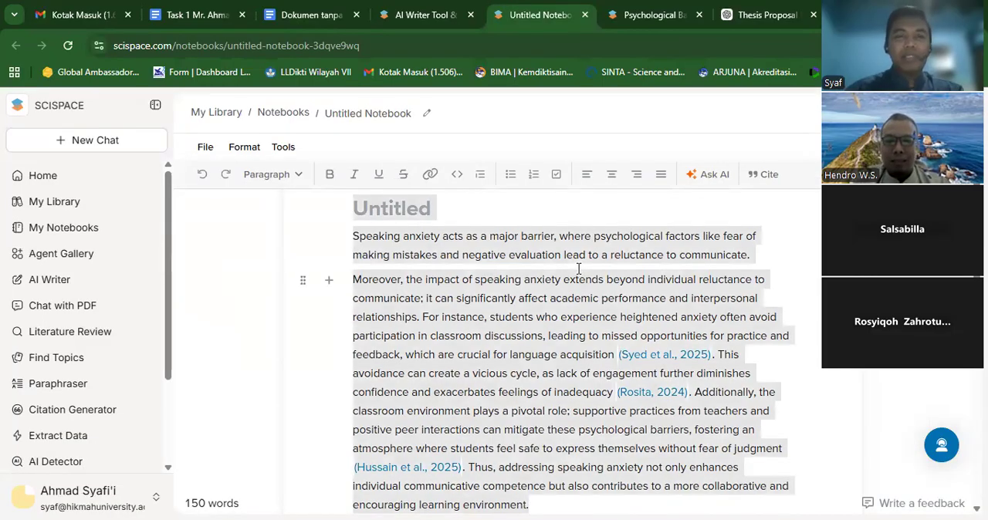
left_click(517, 279)
left_click_drag(358, 240, 585, 391)
left_click(554, 394)
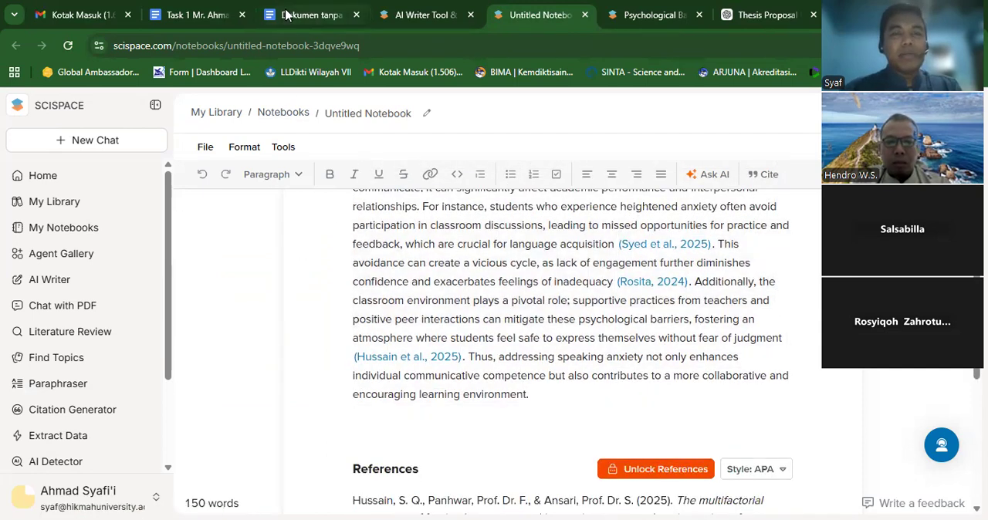
- Rename the new blank Google Docs document "Draft" and start a new line in its body
left_click(308, 15)
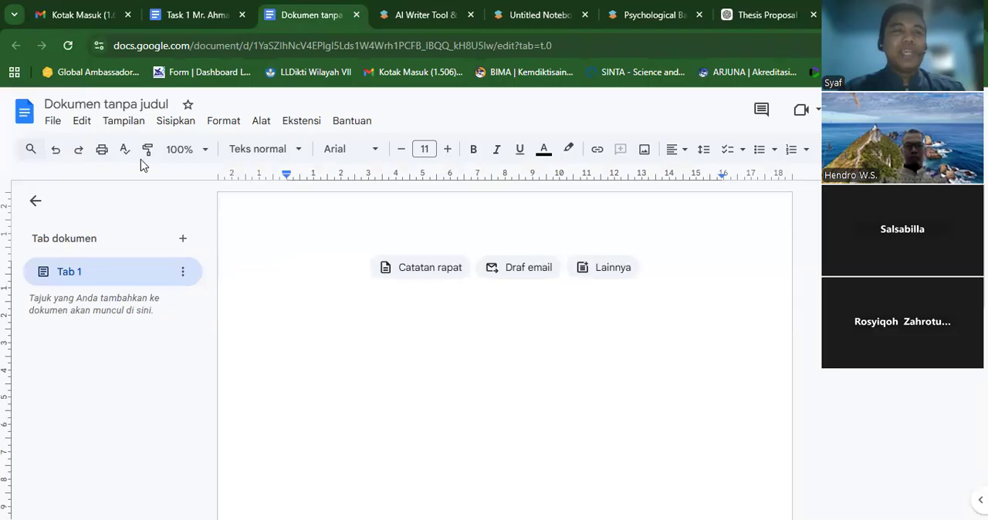
left_click(113, 96)
type("Draft")
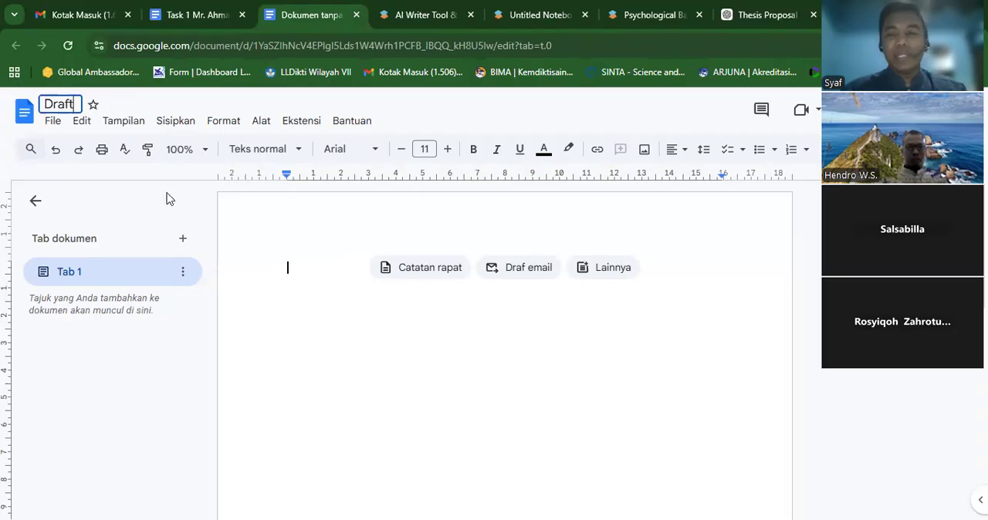
key("Return")
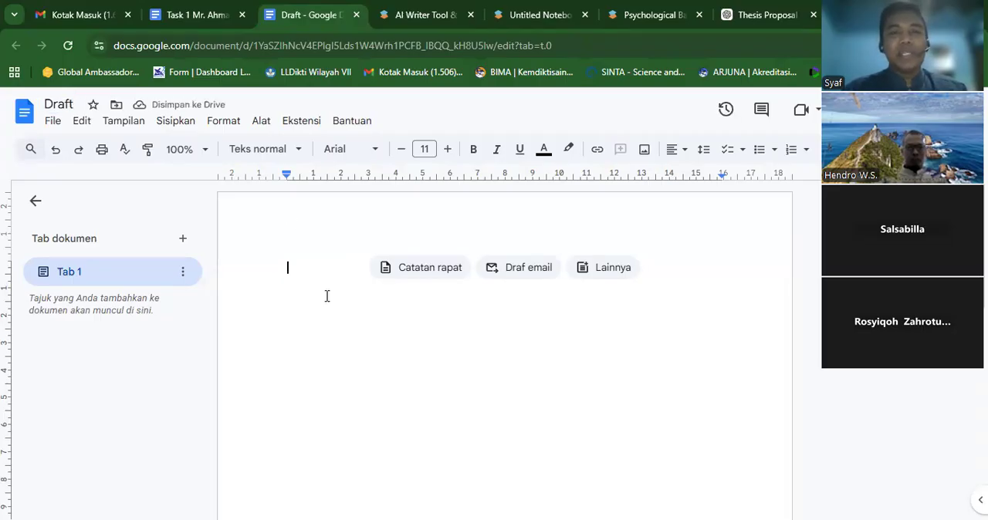
left_click(610, 270)
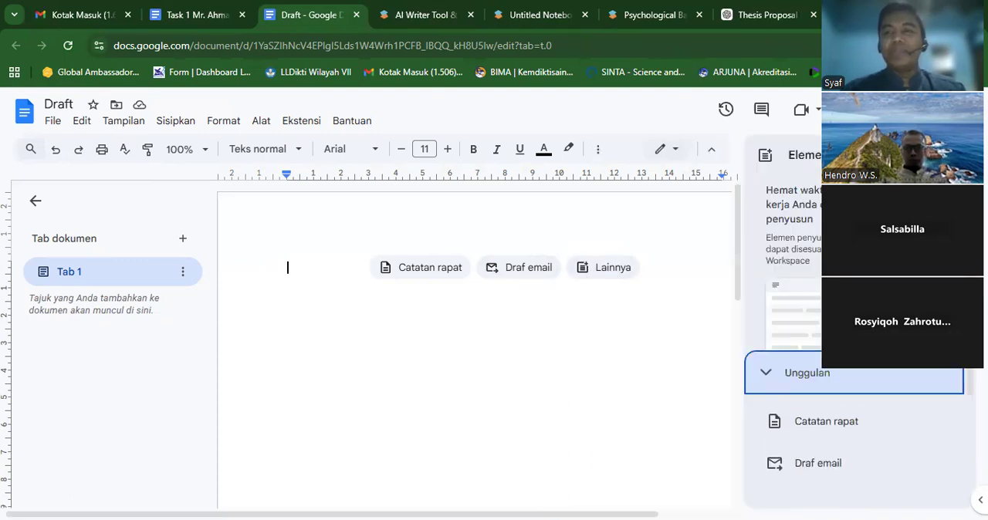
left_click(954, 155)
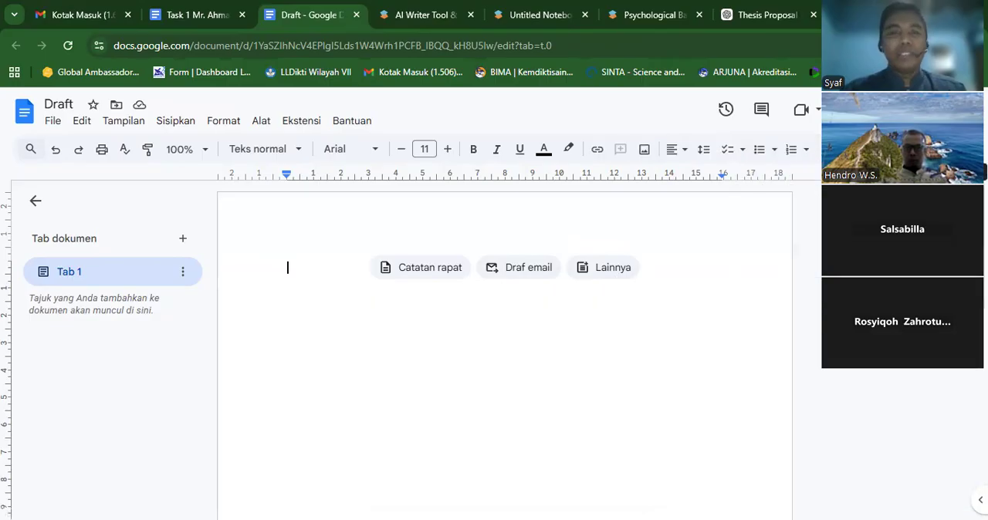
key("Return")
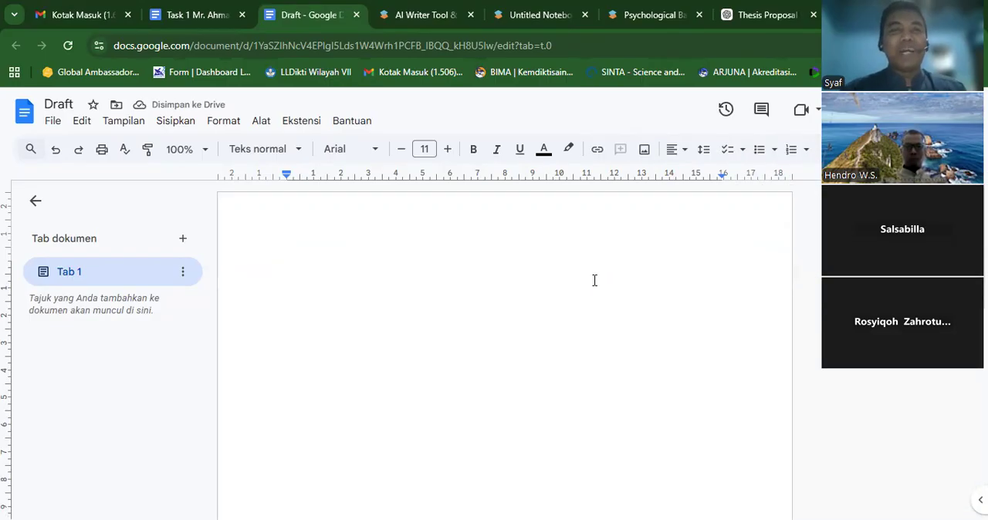
- Copy the untitled SciSpace notebook's text and paste it into the Draft document in Google Docs
left_click(574, 16)
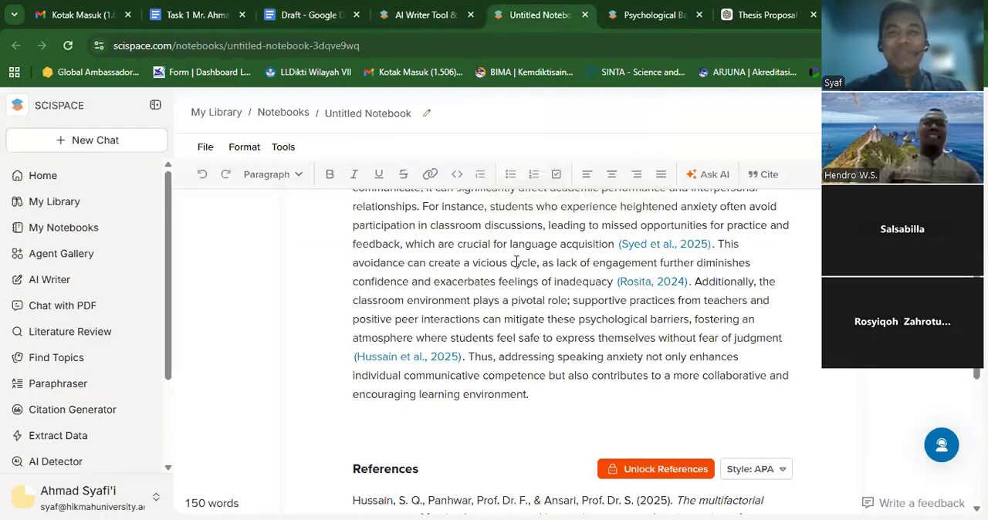
key("ctrl+a")
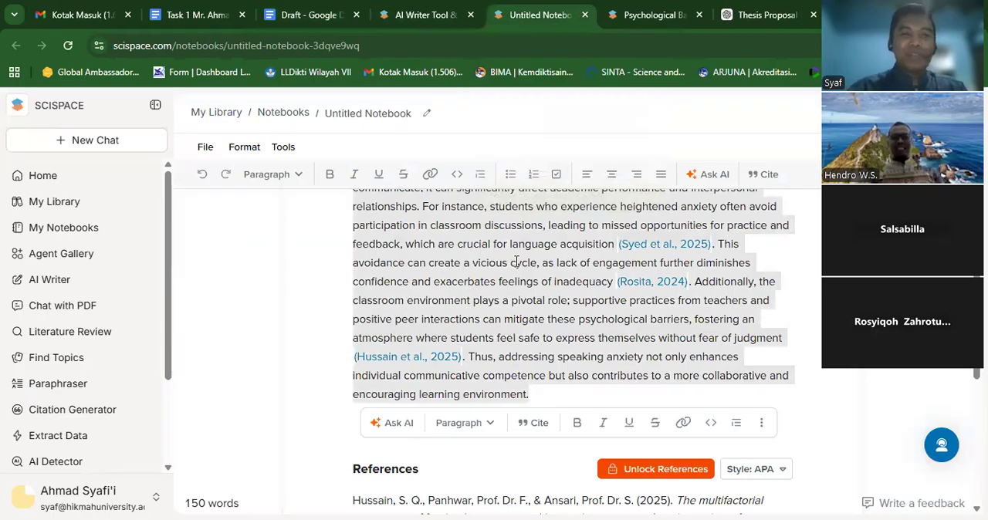
left_click(308, 15)
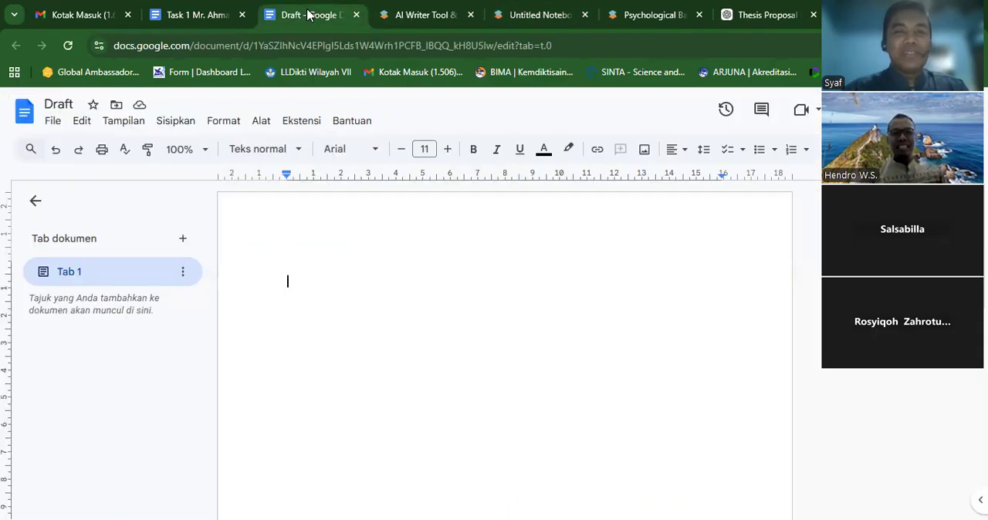
type("Moreover, the impact of speaking anxiety extends beyond individual reluctance to communicate; it can significantly affect academic performance and interpersonal relationships. For instance, students who experience heightened anxiety often avoid participation in classroom discussions, leading to missed opportunities for practice and feedback, which are crucial for language acquisition . This avoidance can create a vicious cycle, as lack of engagement further diminishes confidence and exacerbates feelings of inadequacy . Additionally, the classroom environment plays a pivotal role; supportive practices from teachers and positive peer interactions can mitigate these psychological barriers, fostering an atmosphere where students feel safe to express themselves without fear of judgment . Thus, addressing speaking anxiety not only enhances individual communicative competence but also contributes to a more collaborative and encouraging learning environment.")
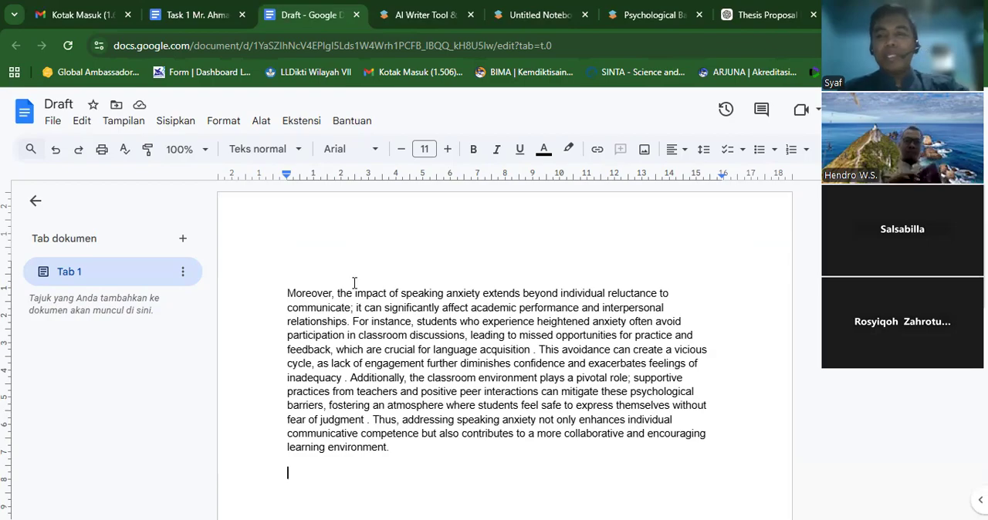
- View the details of the notebook citation after "language acquisition" and compare it with the pasted text in the Draft document
left_click(495, 20)
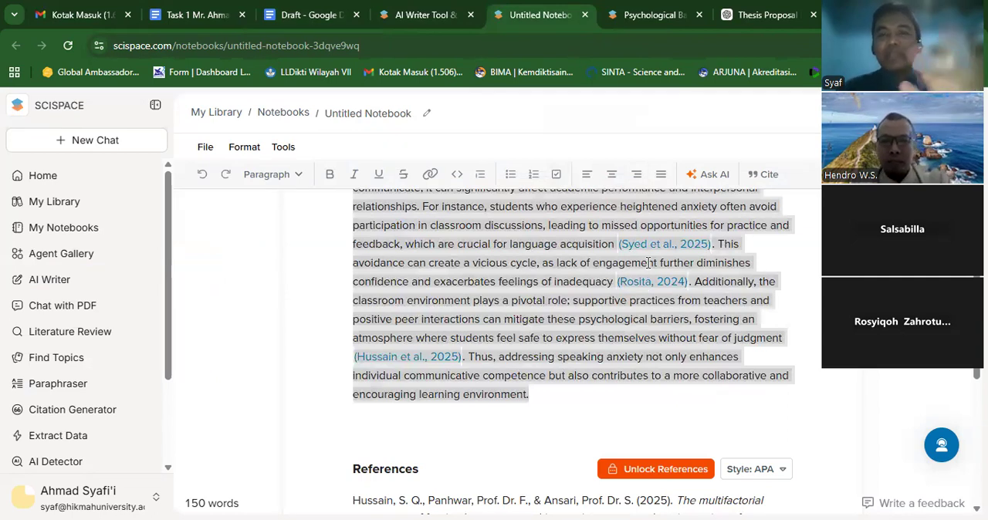
left_click(796, 248)
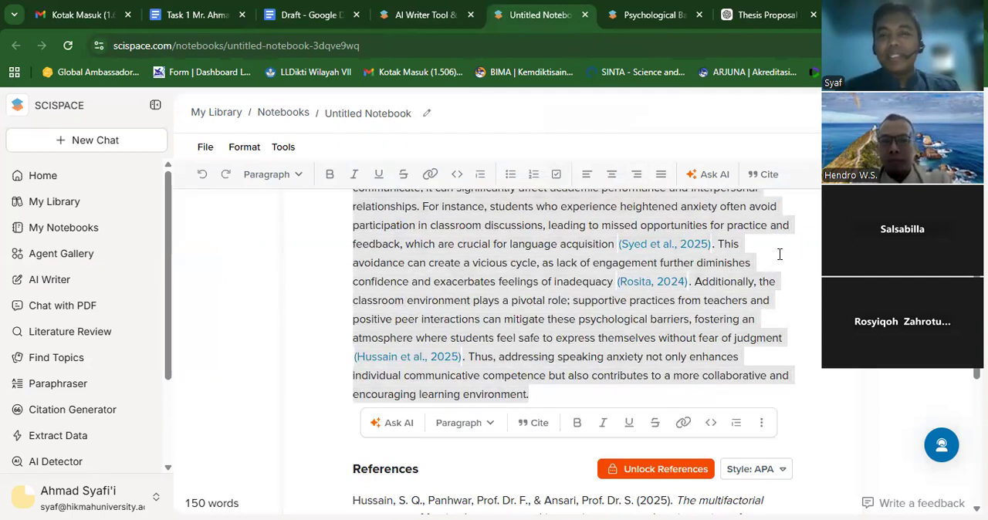
left_click(659, 245)
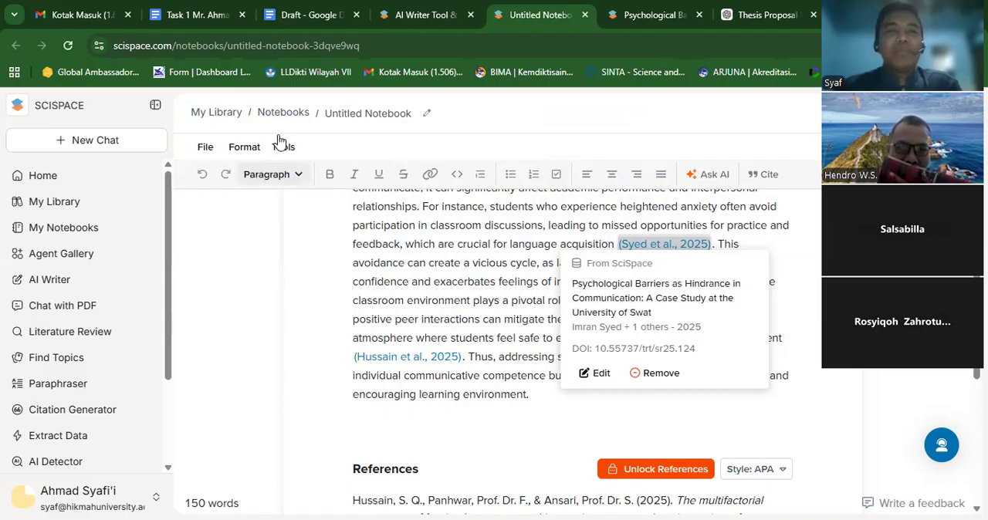
left_click(300, 14)
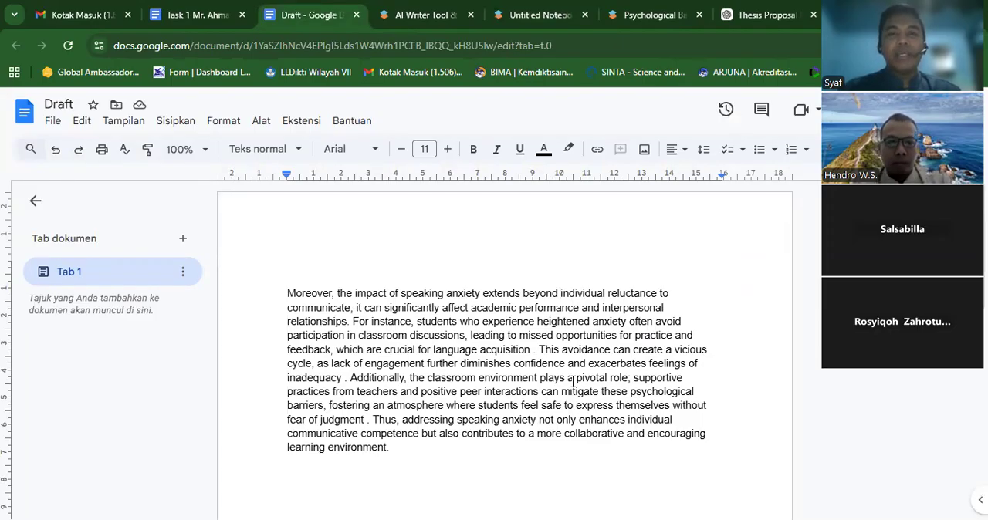
- Return to the SciSpace notebook and accept the AI suggestion about effective strategies for managing speaking anxiety
left_click(536, 15)
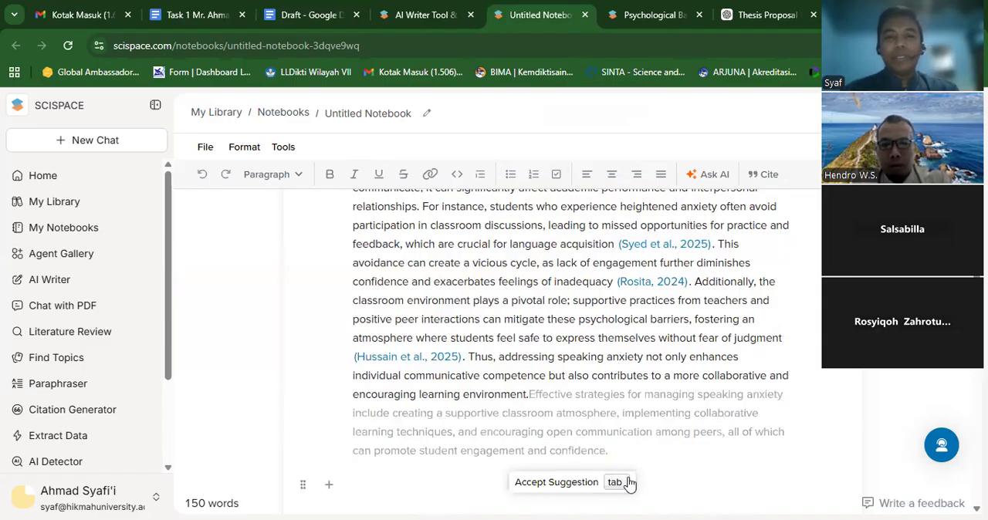
left_click(589, 482)
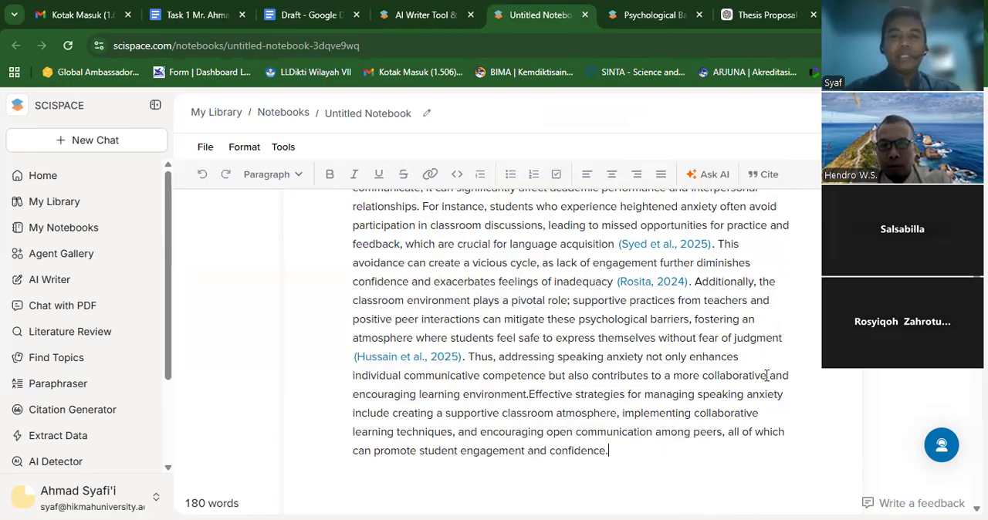
- Examine the notebook's references list and open the details of the citation after "fear of judgment"
scroll(313, 332, "down", 5)
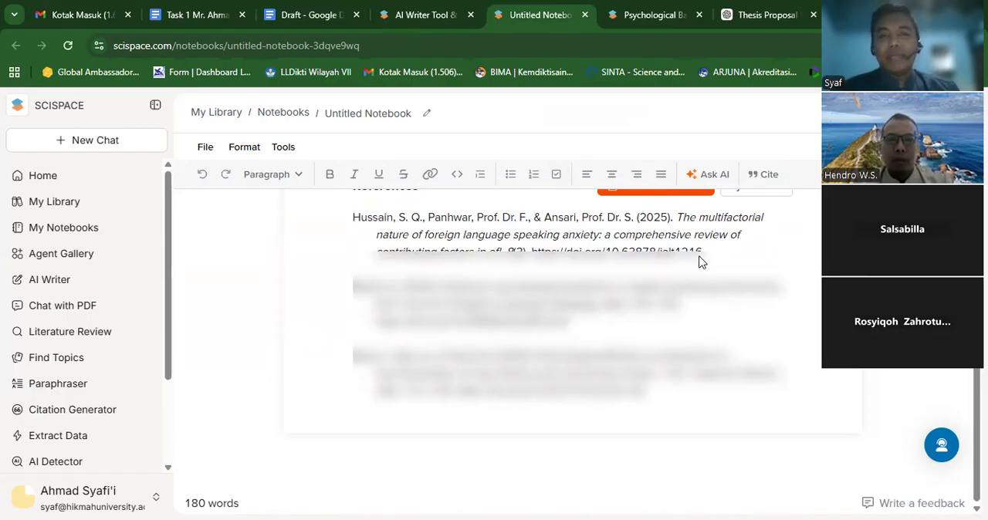
scroll(800, 232, "up", 3)
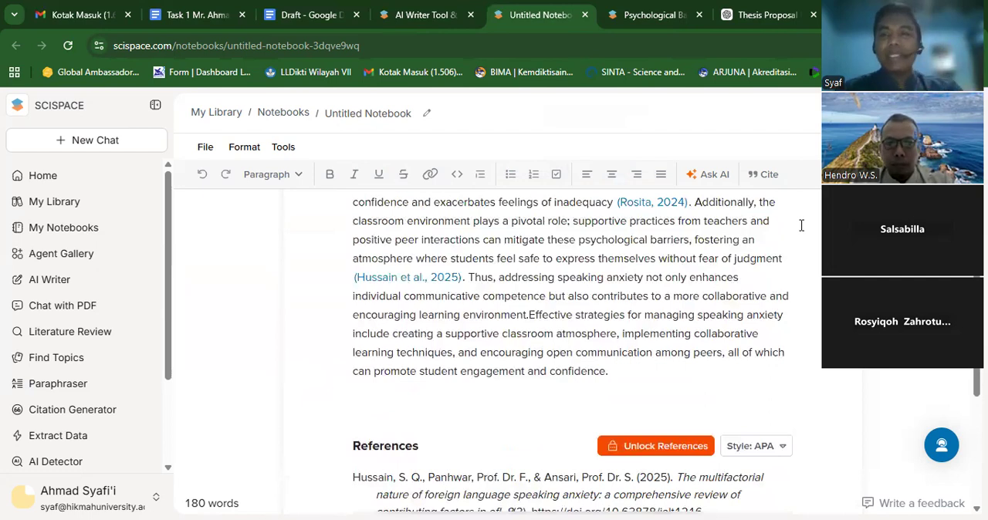
left_click(401, 279)
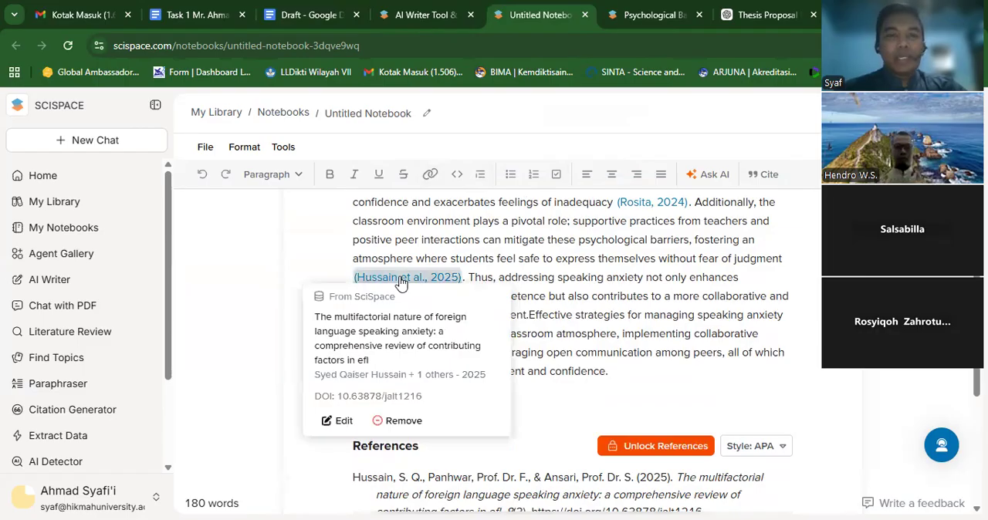
- Open the cited paper on the multifactorial nature of foreign language speaking anxiety and check its options for getting the PDF
left_click(397, 330)
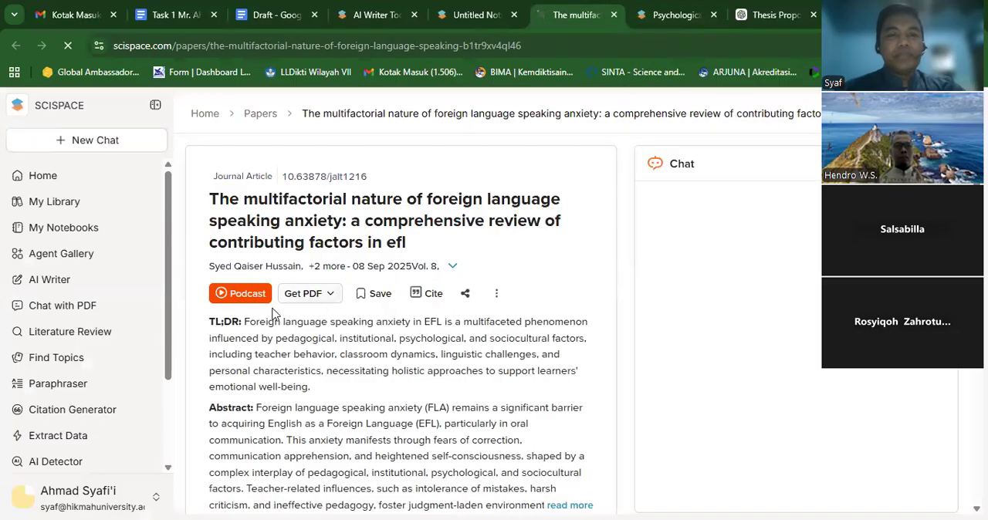
left_click(328, 301)
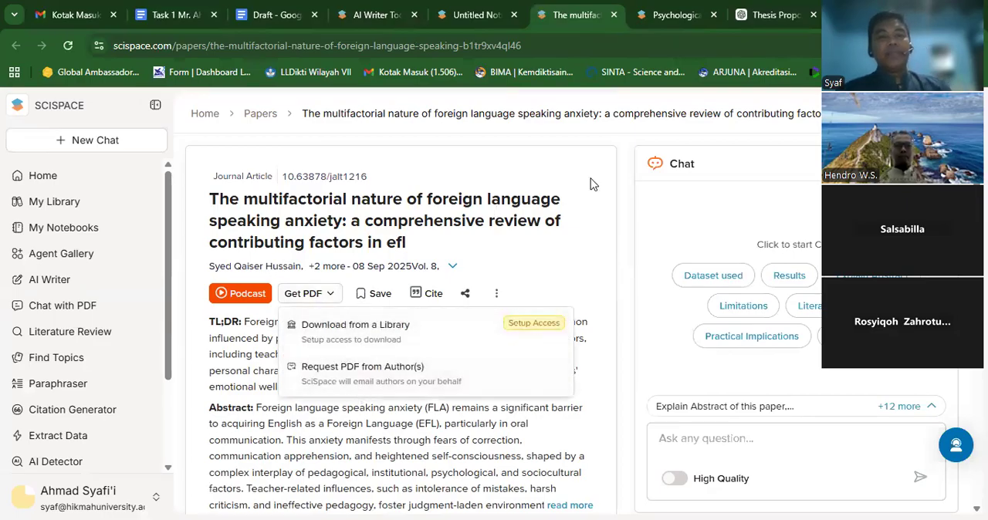
left_click(568, 262)
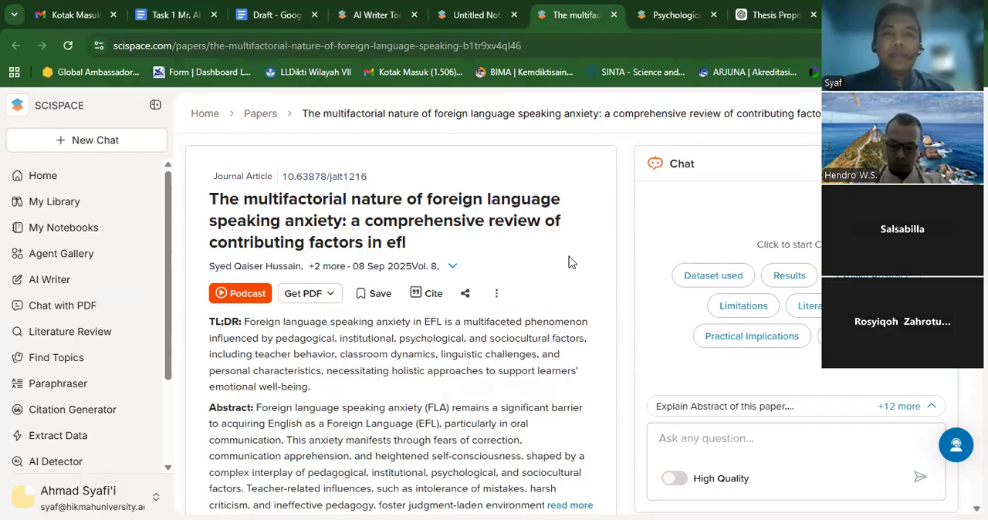
- Close both SciSpace paper pages and dismiss the citation details in the untitled notebook
left_click(713, 15)
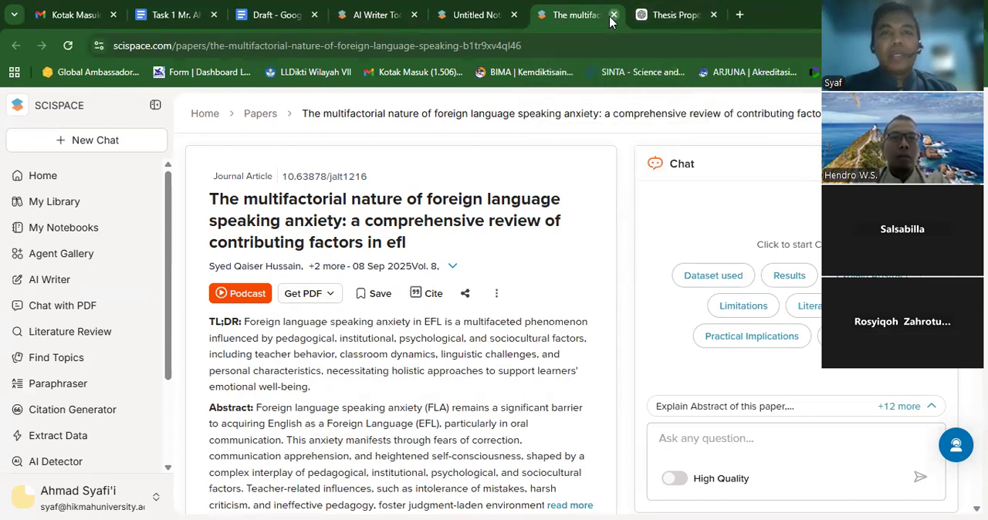
left_click(614, 15)
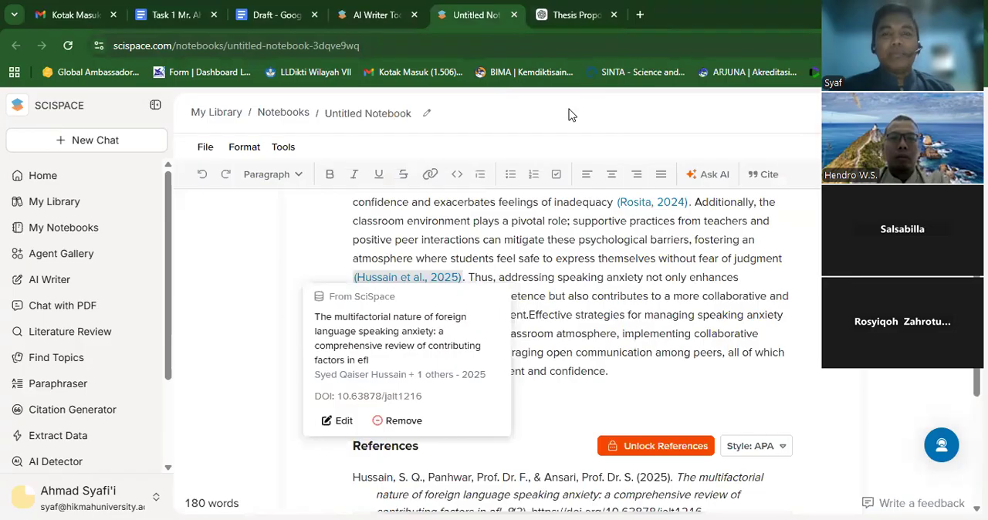
left_click(644, 388)
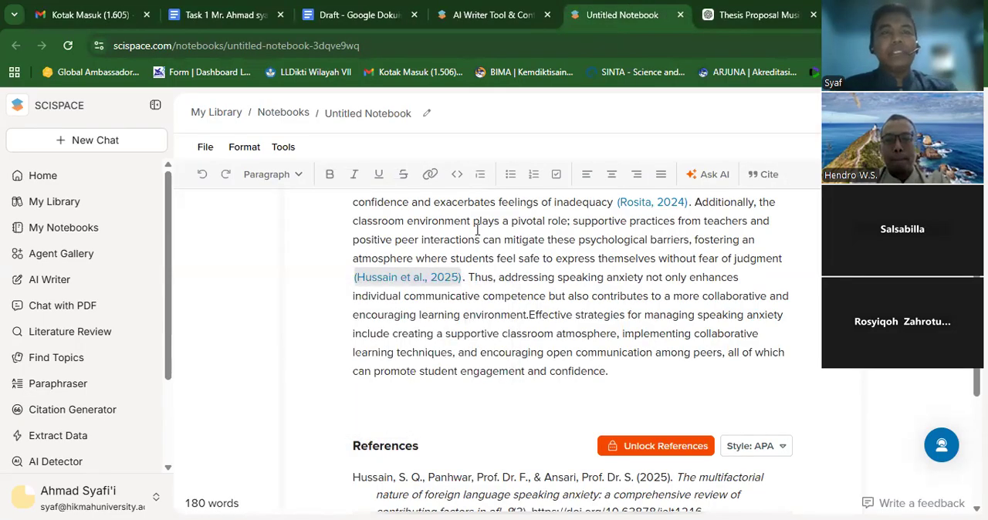
- Switch to the Draft document in Google Docs and add an empty line above the paragraph starting with "Moreover"
left_click(369, 19)
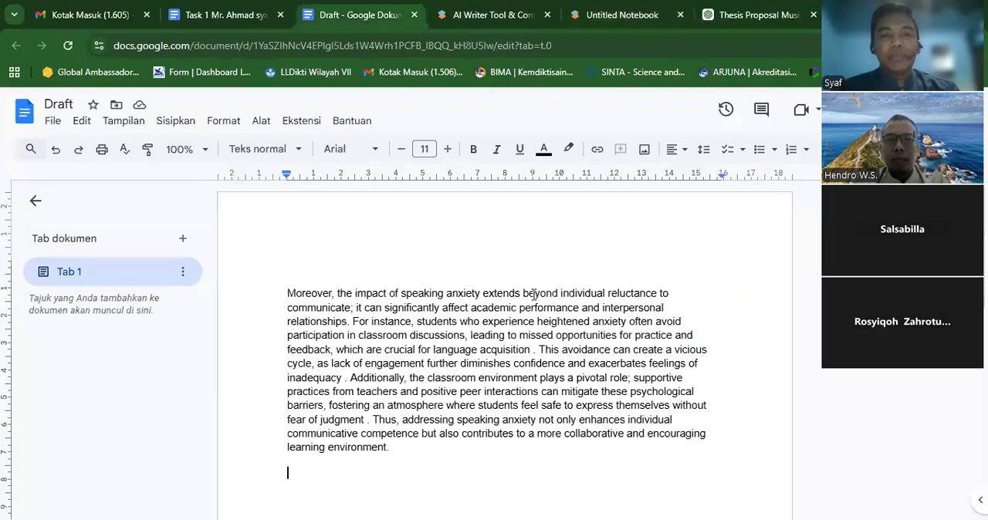
left_click(288, 294)
key("Return")
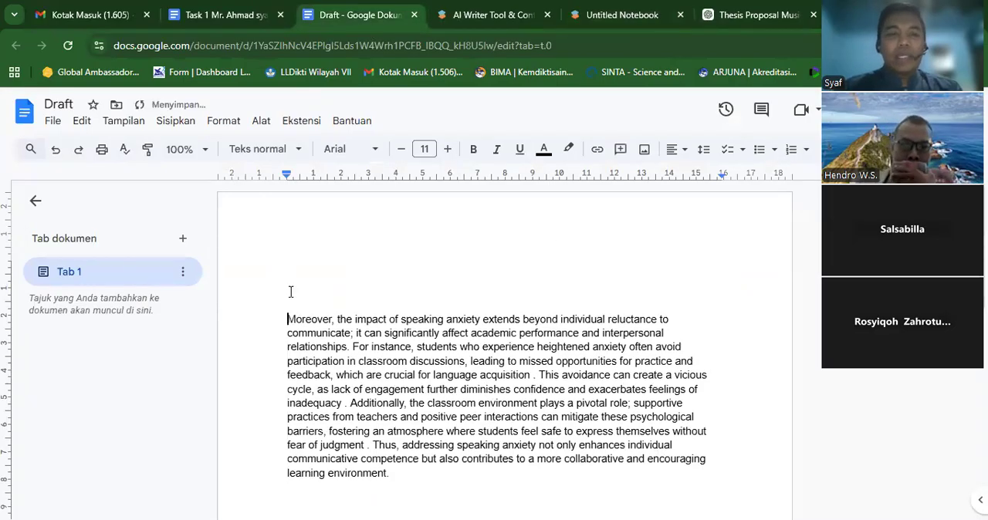
left_click(220, 22)
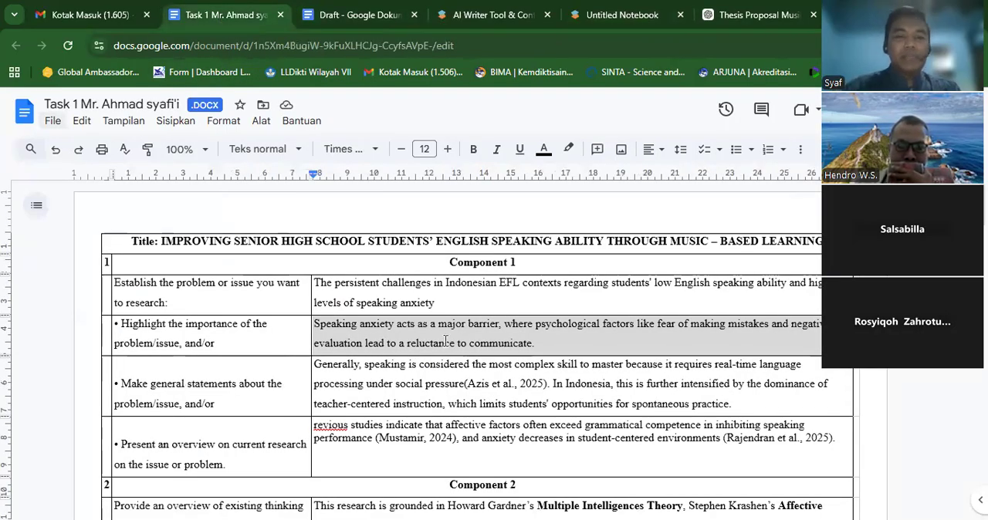
left_click(386, 17)
type("Moreover, the impact of speaking anxiety extends beyond individual reluctance to communicate; it can significantly affect academic performance and interpersonal relationships. For instance, students who experience heightened anxiety often avoid participation in classroom discussions, leading to missed opportunities for practice and feedback, which are crucial for language acquisition . This avoidance can create a vicious cycle, as lack of engagement further diminishes confidence and exacerbates feelings of inadequacy . Additionally, the classroom environment plays a pivotal role; supportive practices from teachers and positive peer interactions can mitigate these psychological barriers, fostering an atmosphere where students feel safe to express themselves without fear of judgment . Thus, addressing speaking anxiety not only enhances individual communicative competence but also contributes to a more collaborative and encouraging learning environment.")
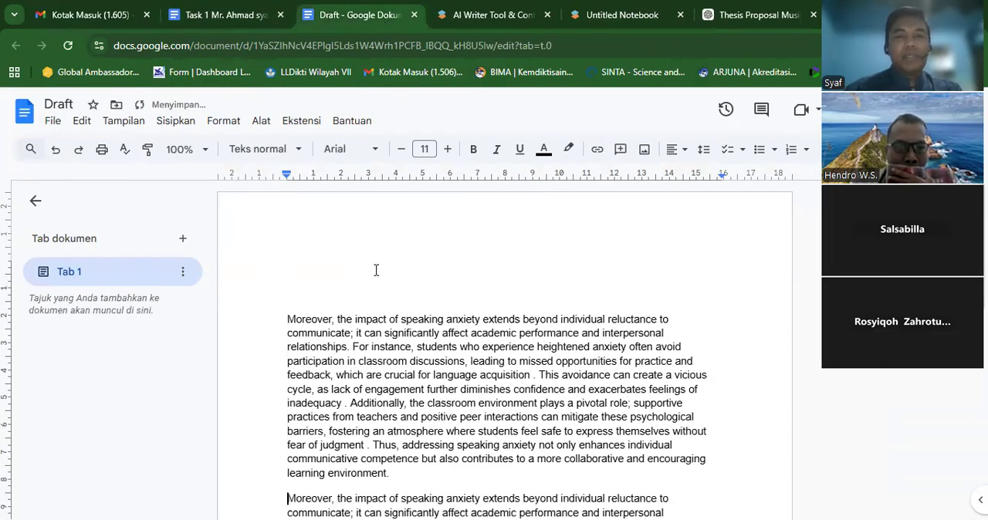
key("ctrl+z")
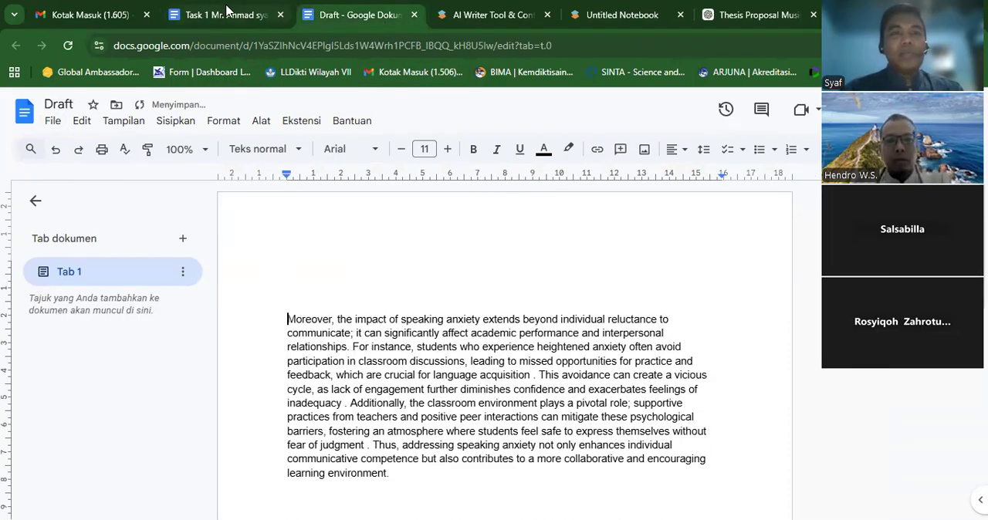
- Copy the sentence "Speaking anxiety acts as a major barrier…" from the Task 1 document to before "Moreover" in the Draft, ending it with a period
left_click(227, 12)
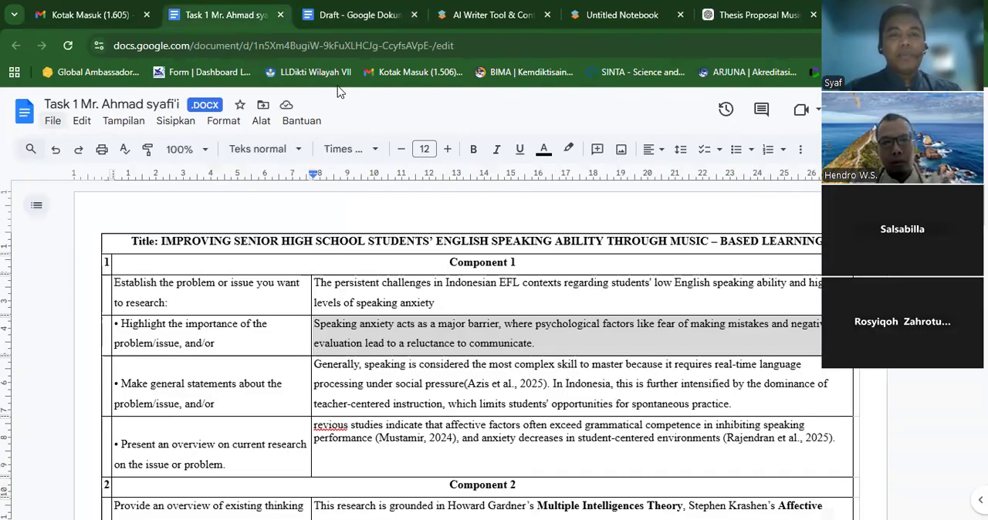
left_click(533, 343)
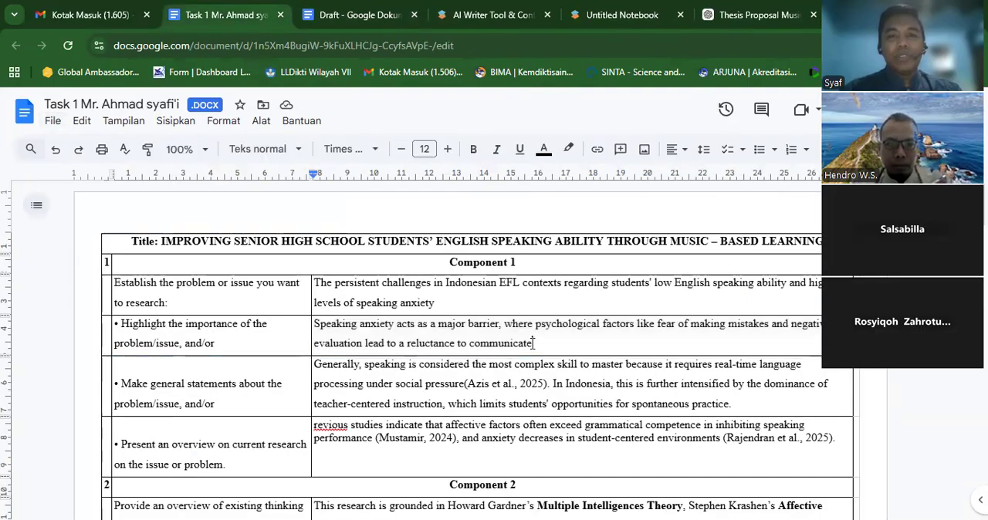
left_click_drag(532, 343, 313, 325)
key("ctrl+c")
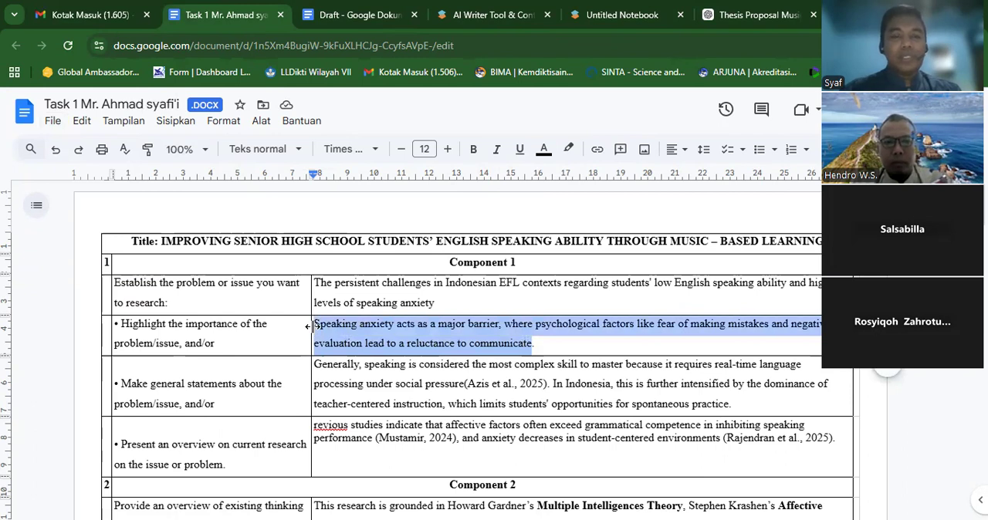
left_click(321, 15)
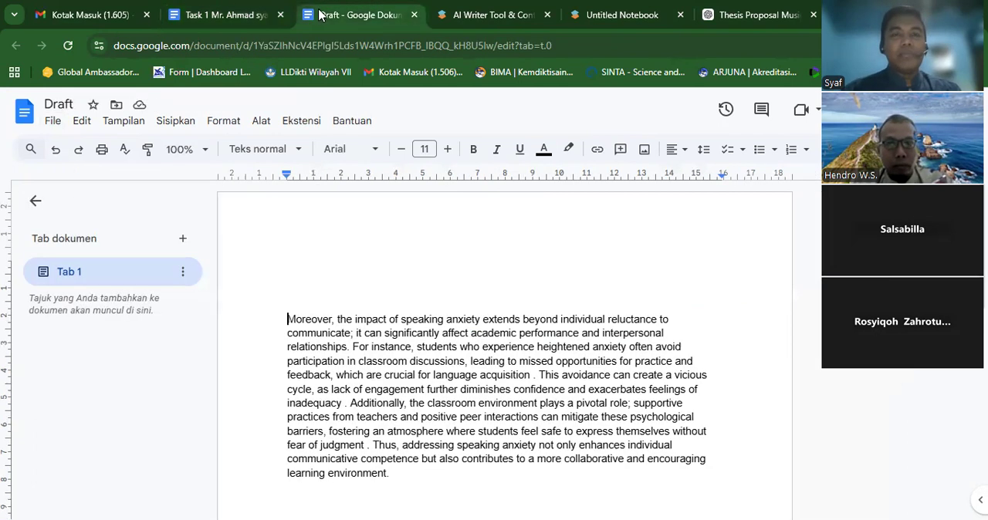
key("ctrl+v")
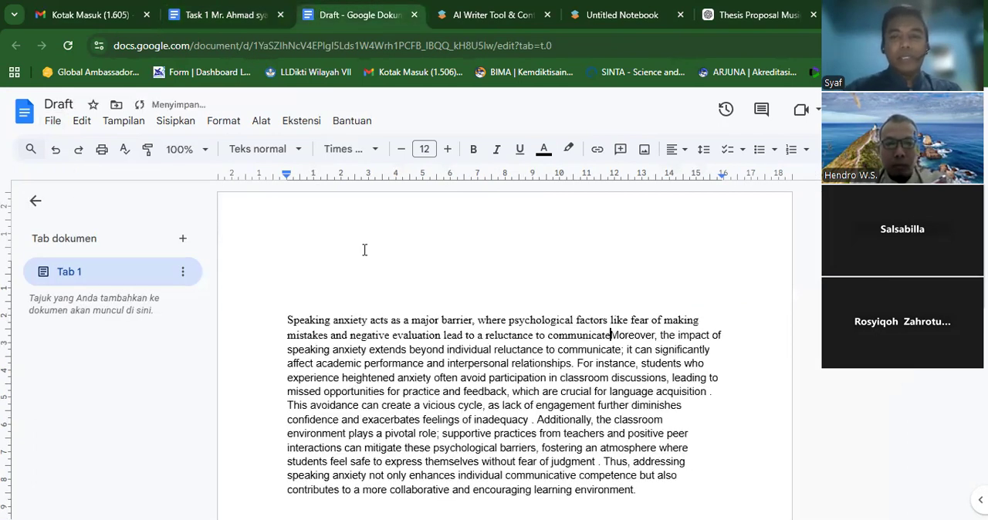
key("ctrl+z")
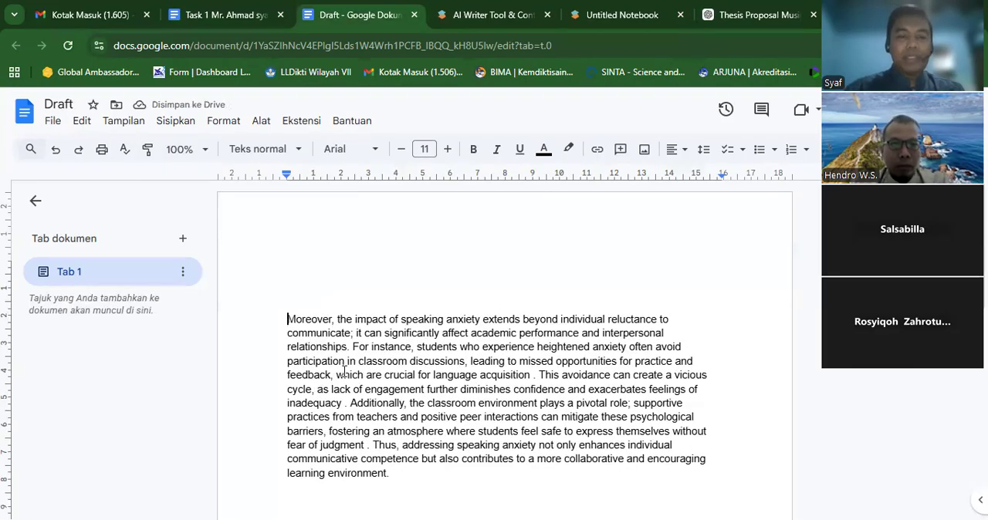
key("ctrl+v")
type(".")
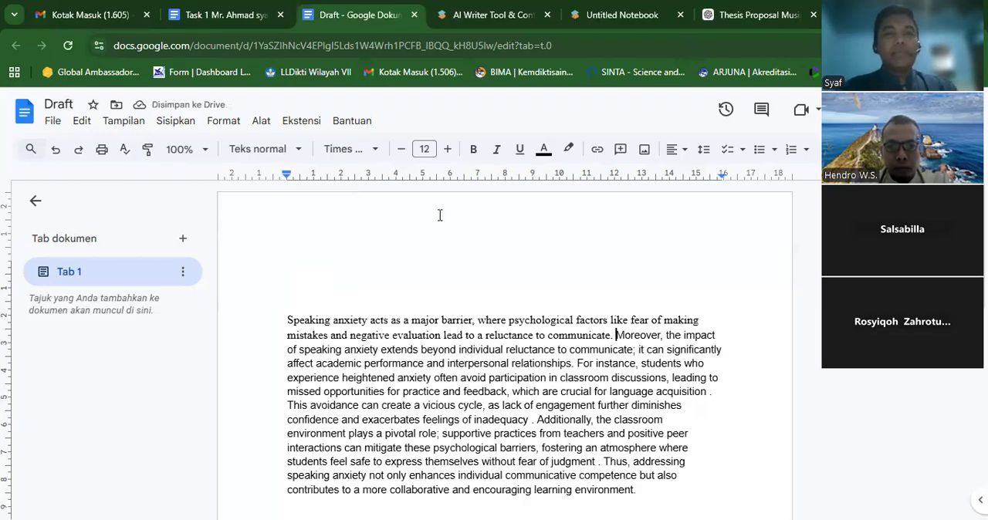
- Enlarge the Draft document's view to 125% and compare its opening sentence with the source row in the Task 1 document
left_click(202, 149)
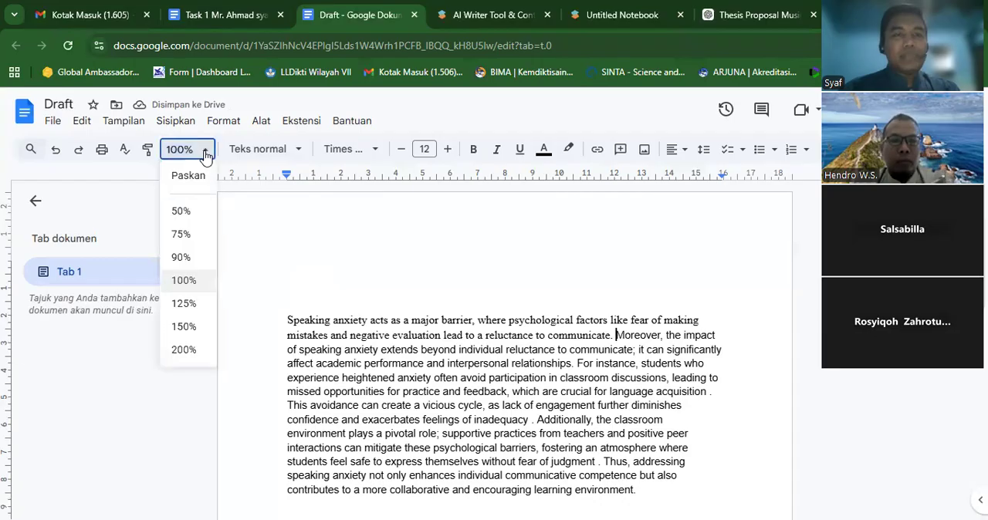
left_click(196, 305)
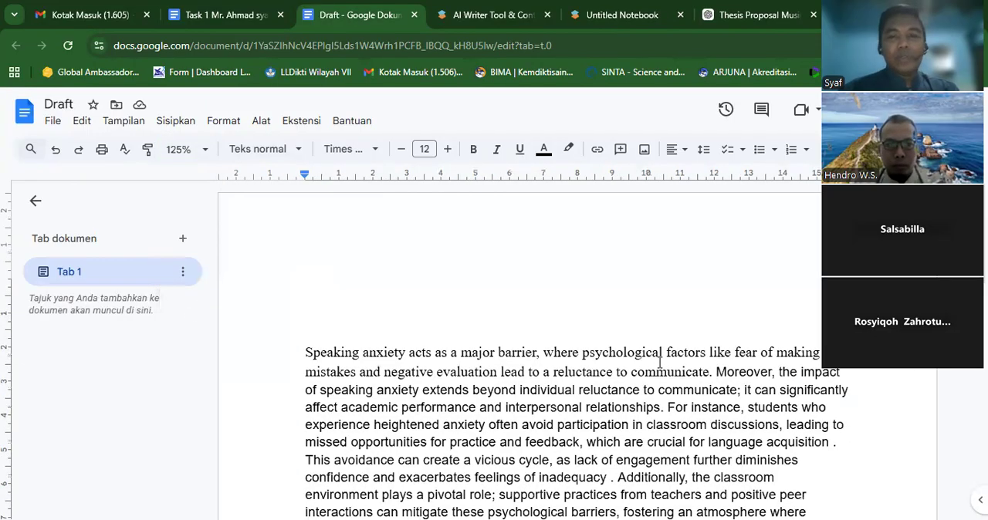
left_click(640, 323)
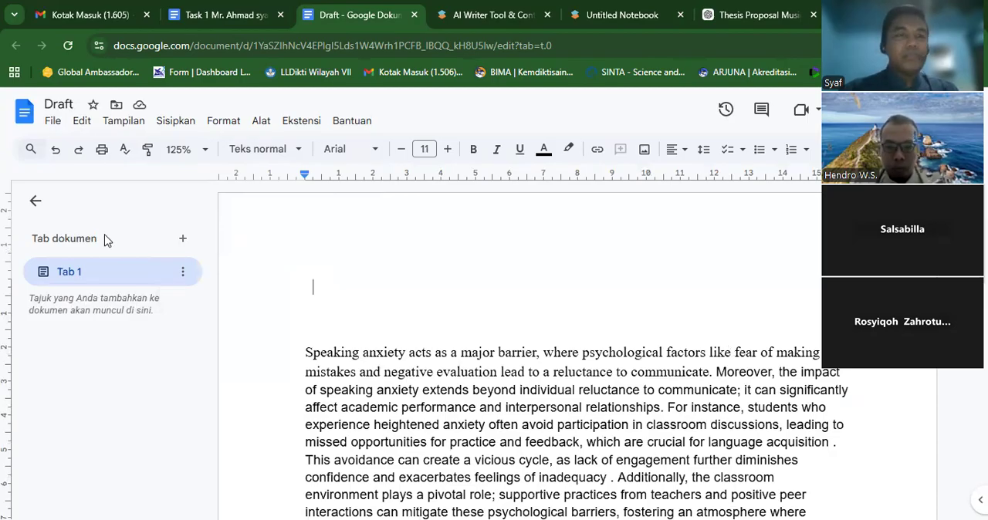
key("Down")
key("Down")
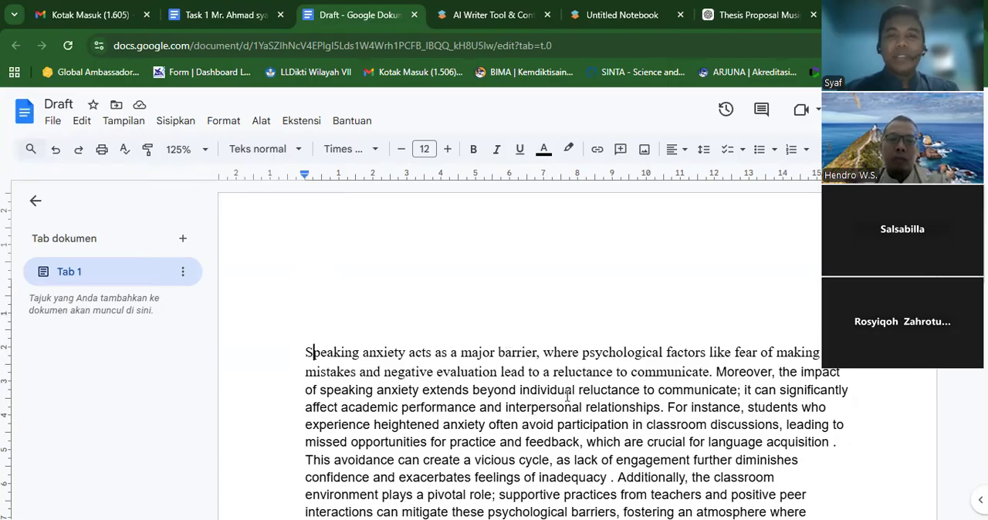
left_click(207, 17)
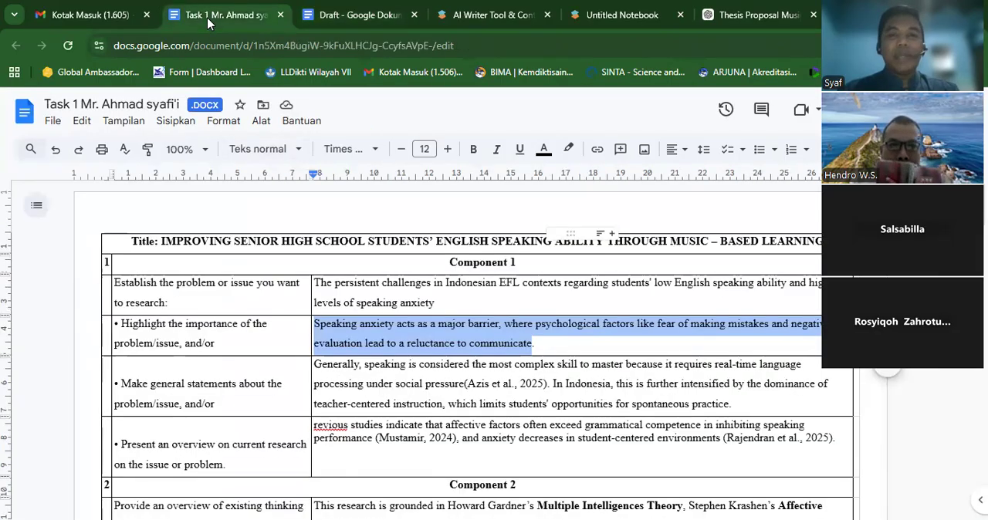
left_click(323, 19)
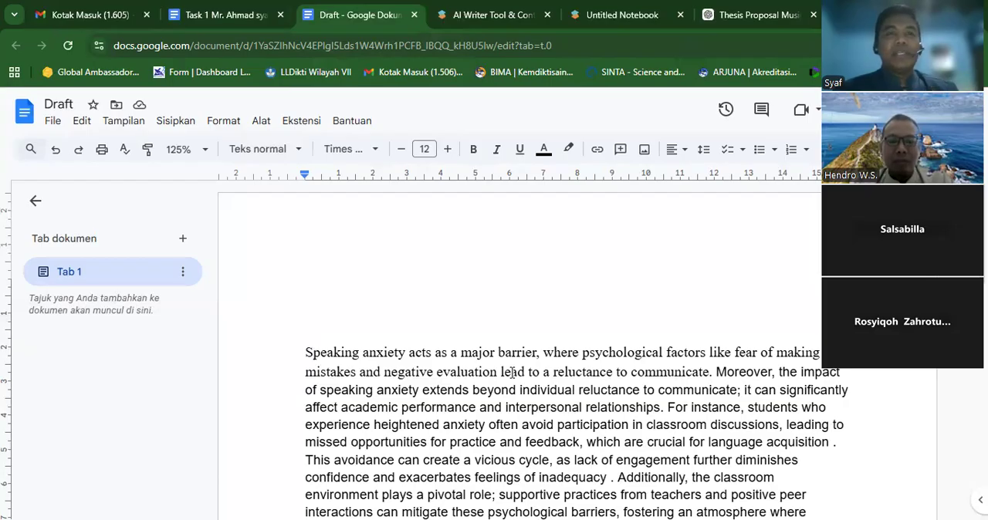
- Return to the SciSpace notebook and bring up an AI suggestion after the closing words "student engagement and confidence", checking the Task 1 document meanwhile
left_click(482, 14)
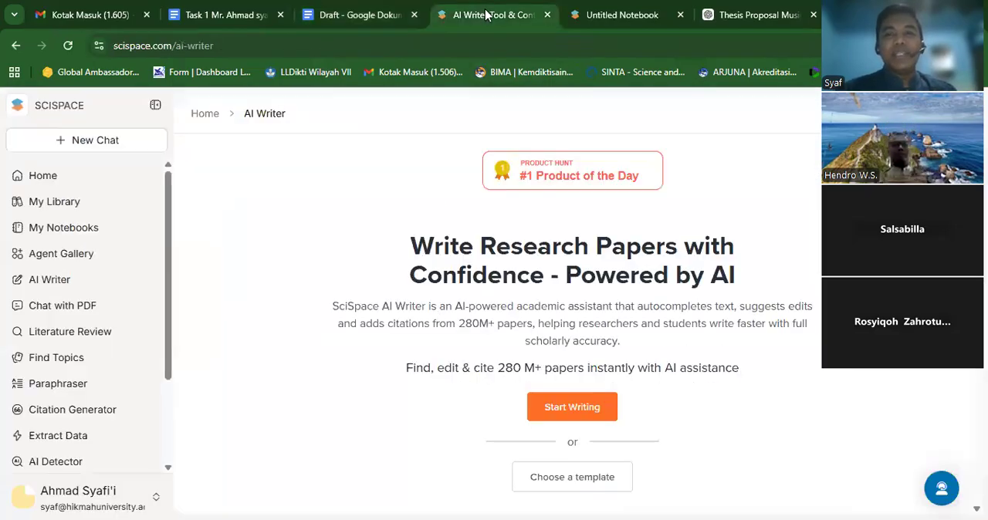
left_click(578, 16)
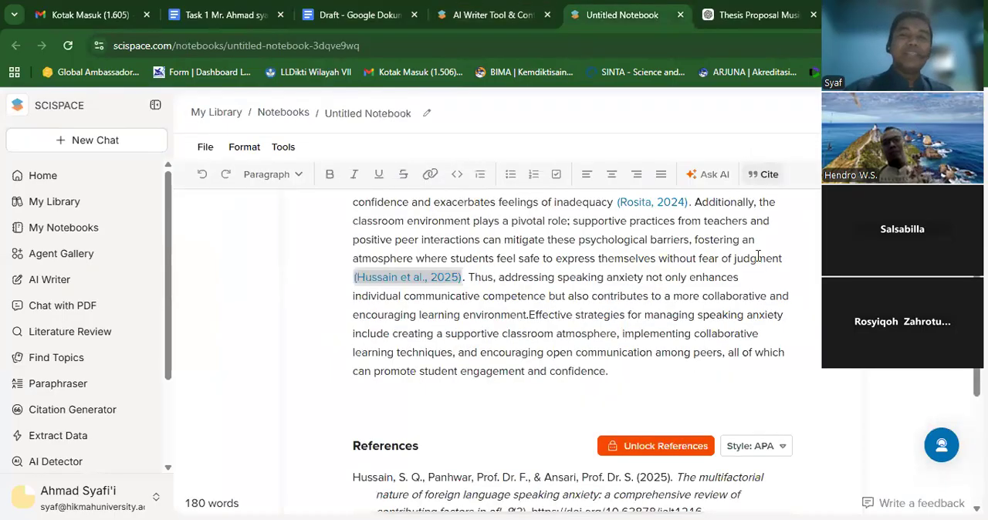
left_click(713, 370)
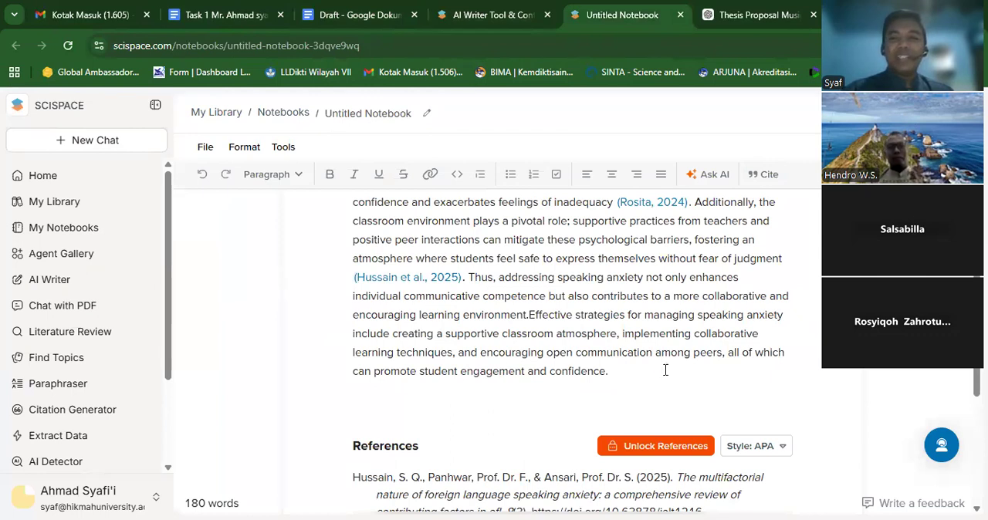
key("Up")
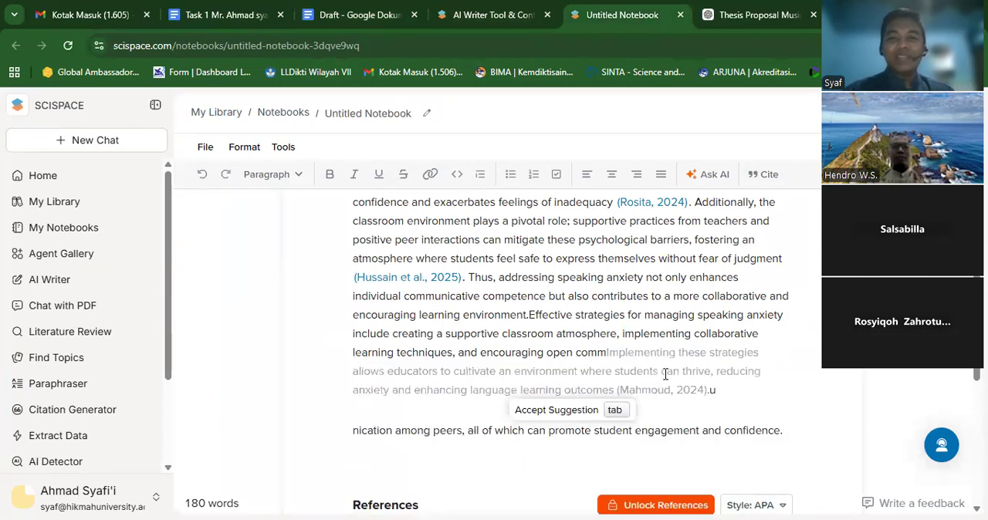
key("Down")
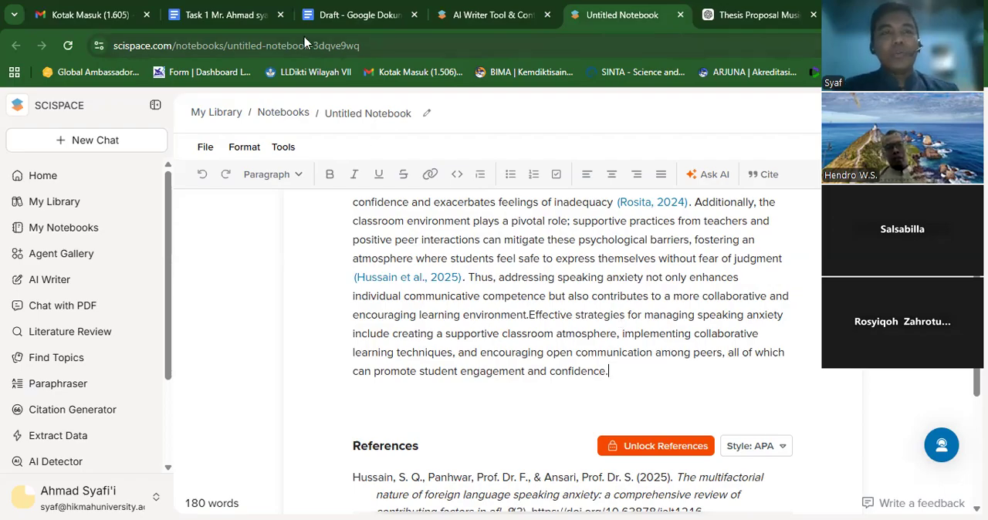
left_click(249, 23)
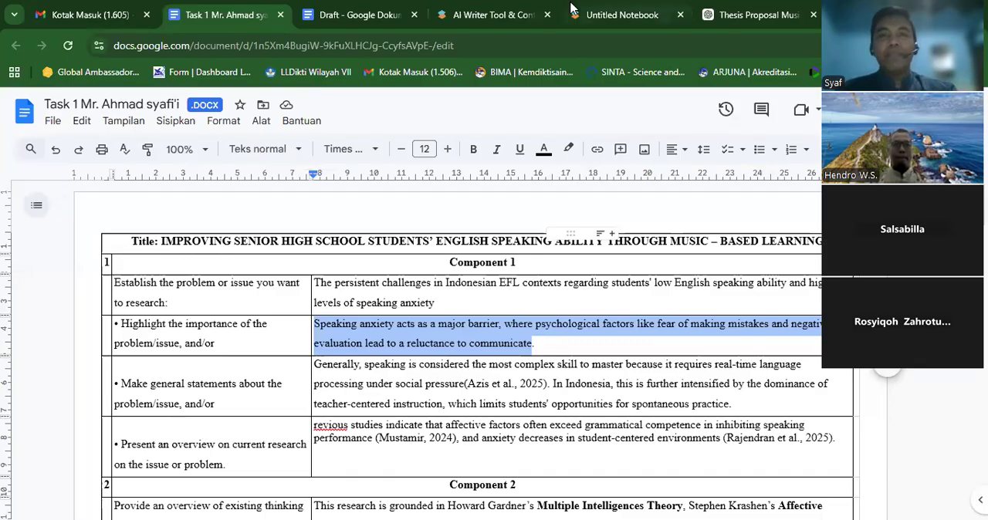
left_click(601, 15)
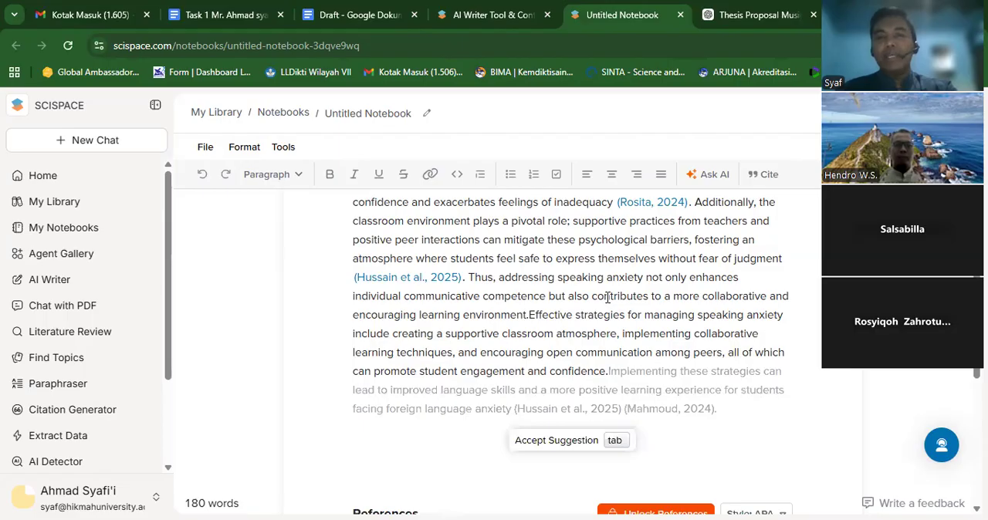
- Open the paper cited after "feelings of inadequacy" in the notebook and check its options for getting the PDF
left_click(643, 209)
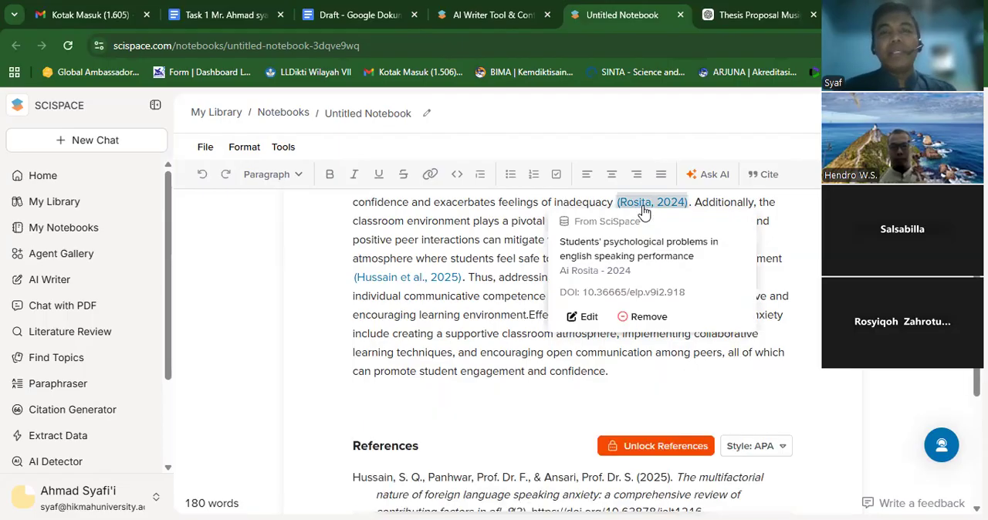
left_click(629, 260)
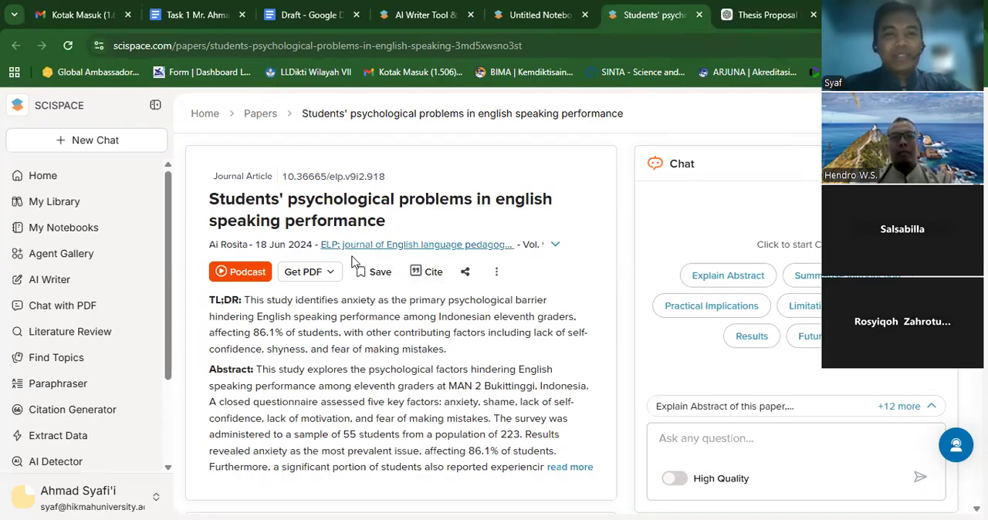
left_click(331, 275)
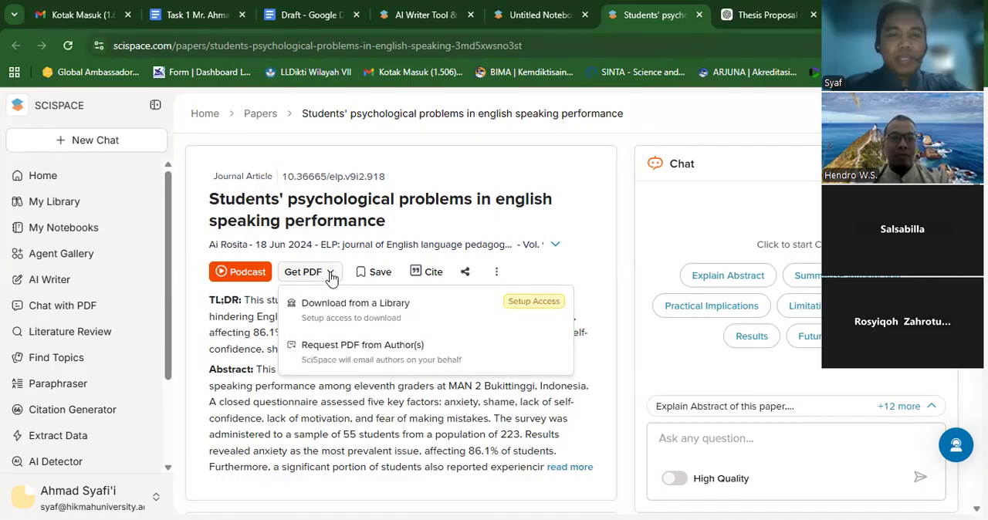
left_click(331, 276)
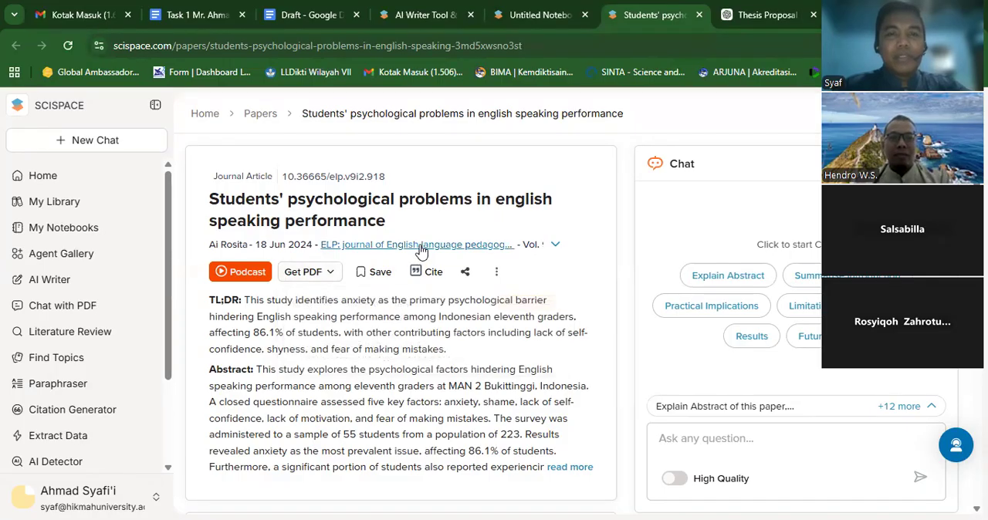
- Open the paper's journal page, ELP: journal of English language pedagogy, and trace the journal to view its full profile
left_click(420, 248)
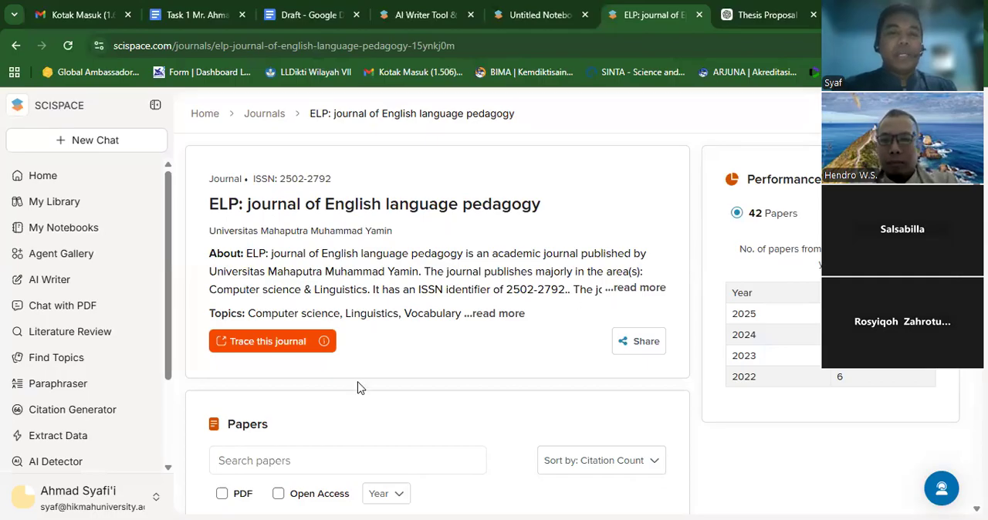
left_click(302, 348)
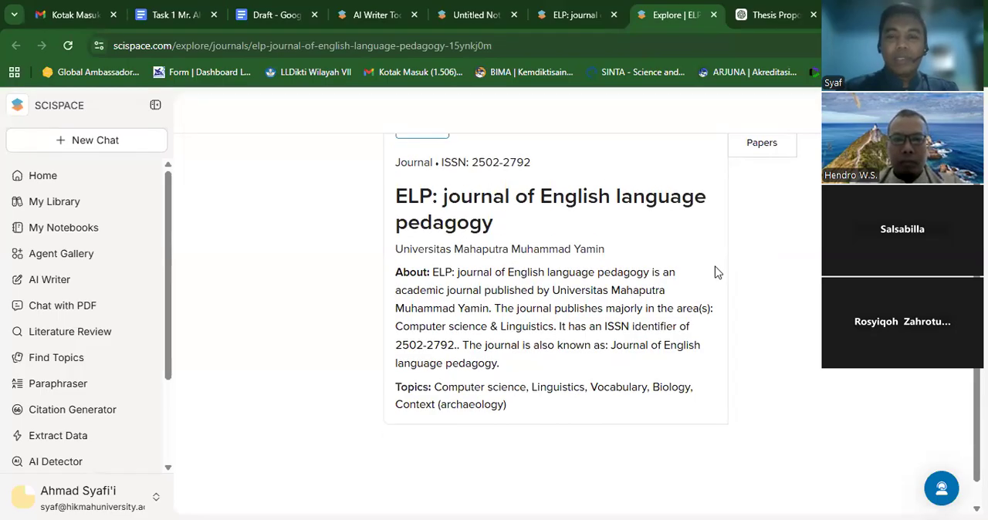
scroll(717, 272, "down", 1)
scroll(717, 273, "up", 2)
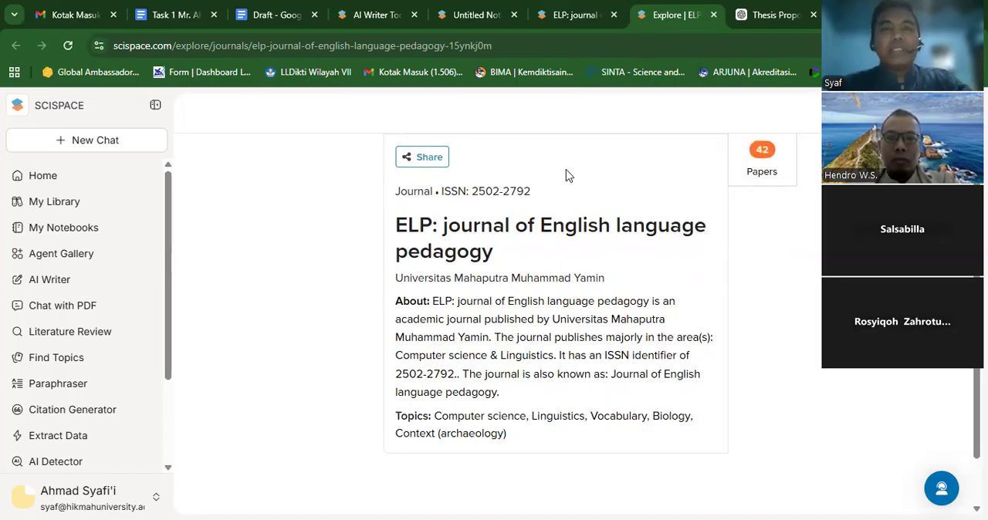
- Check the highlighted speaking anxiety sentence in the Task 1 document and return to the SciSpace notebook
left_click(468, 15)
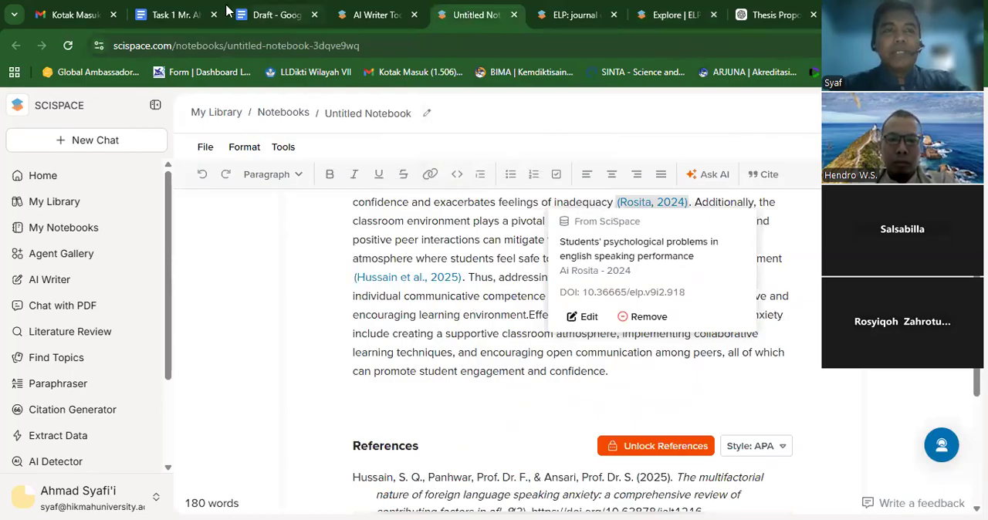
left_click(194, 16)
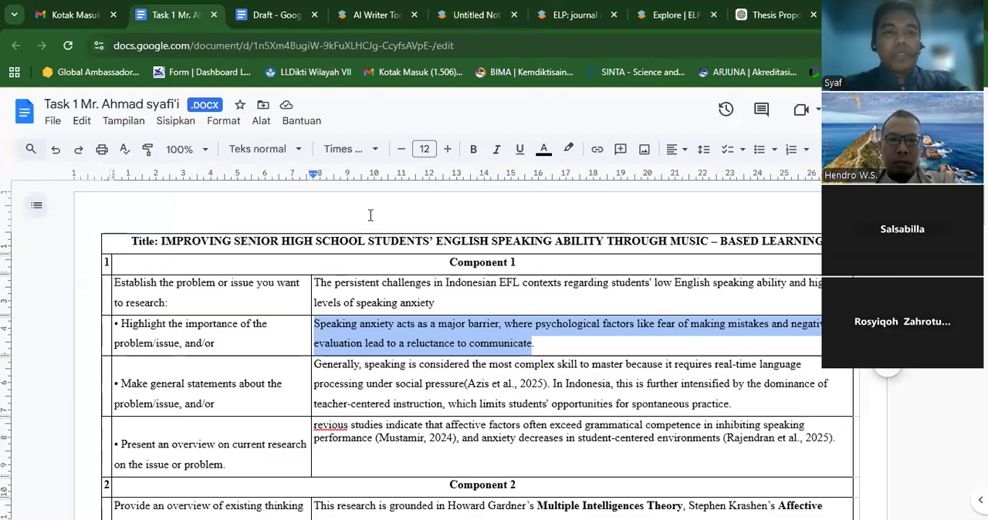
left_click(480, 21)
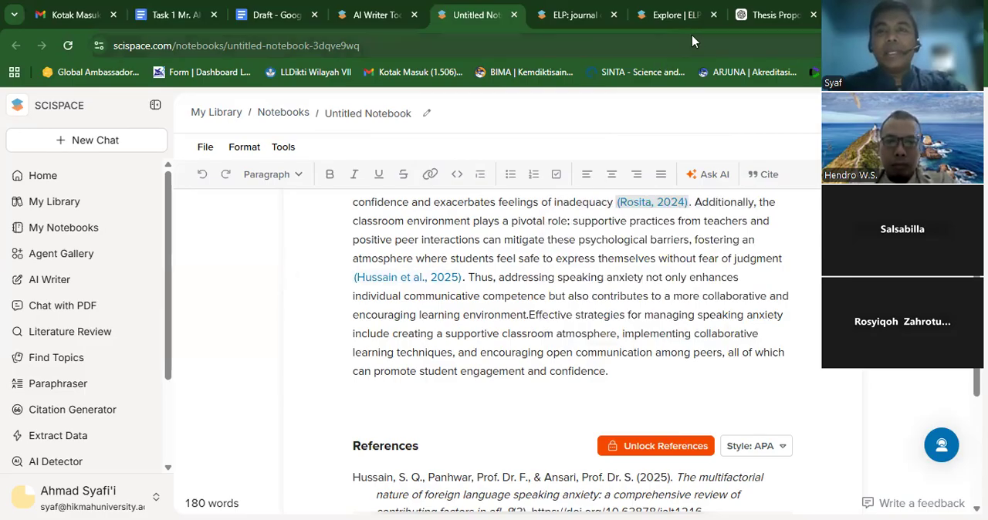
- Go back to the ELP journal page and browse its published papers
mouse_move(653, 15)
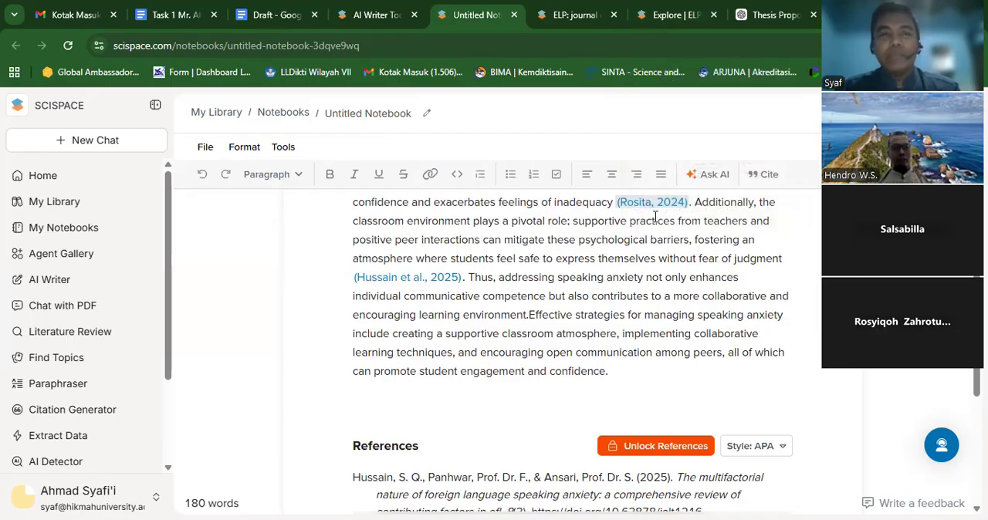
left_click(572, 21)
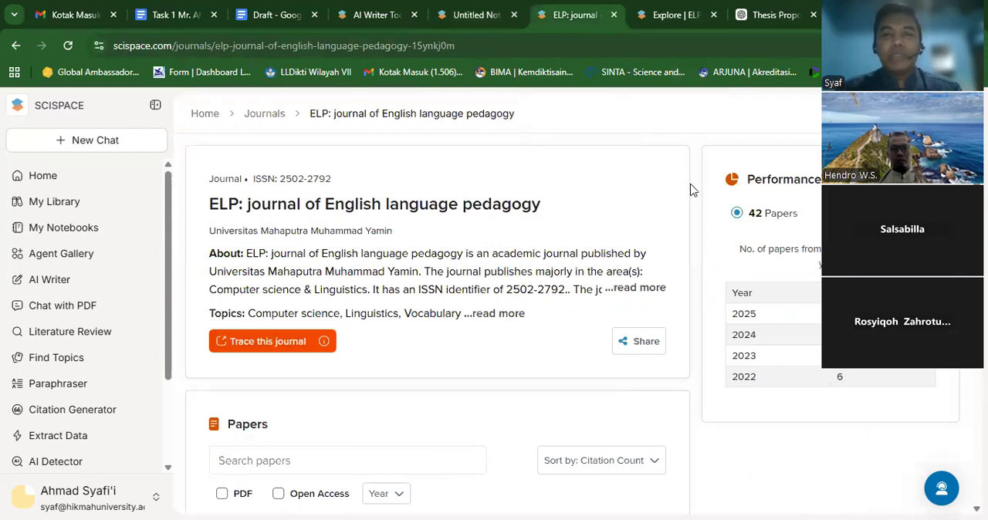
scroll(695, 204, "down", 5)
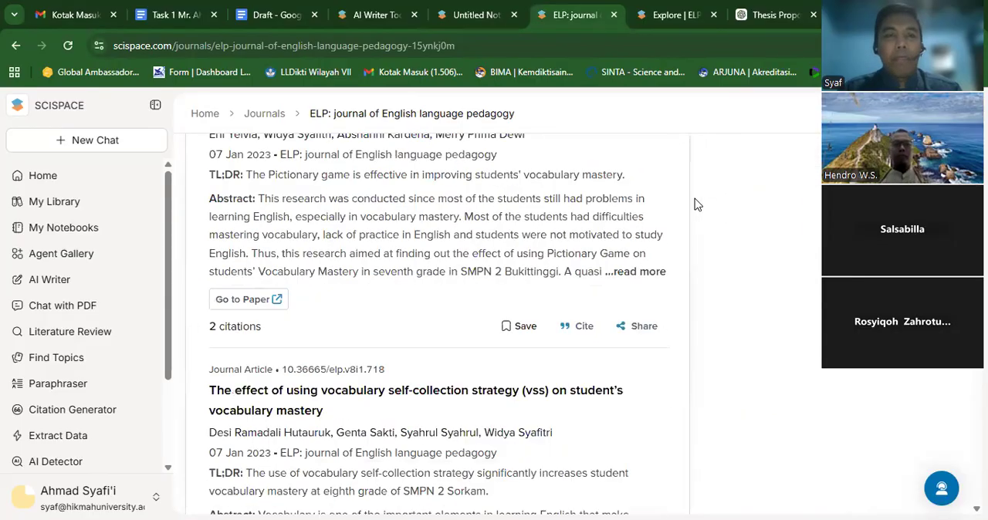
scroll(695, 204, "down", 3)
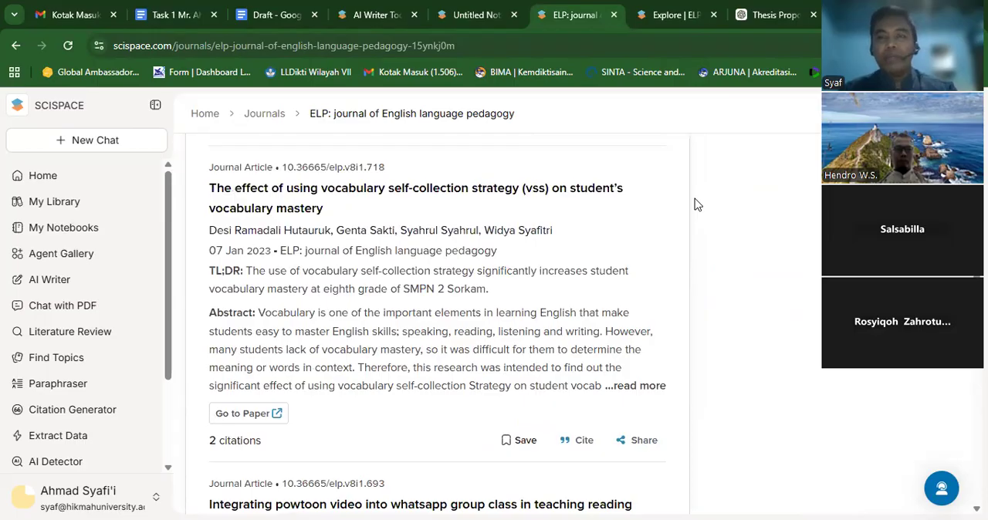
scroll(695, 204, "up", 8)
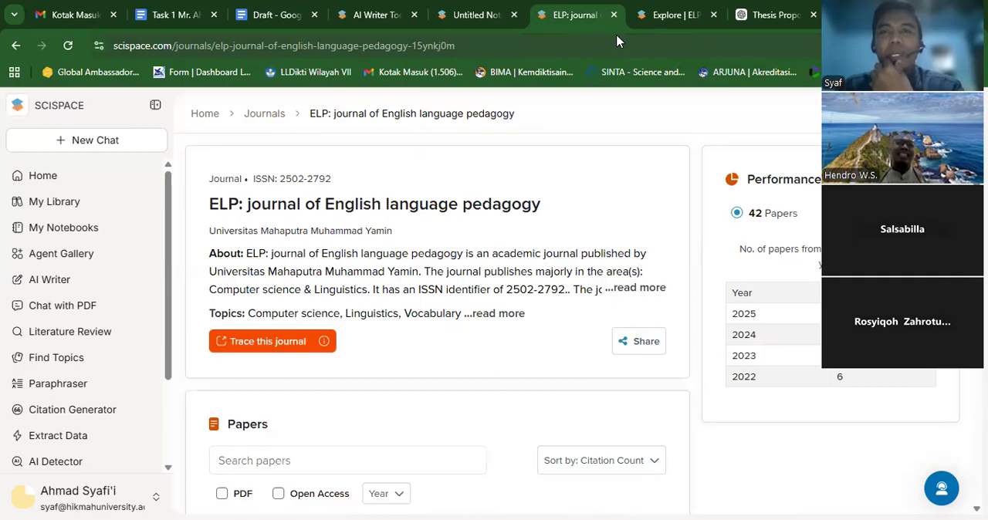
- Look at the thesis proposal chat in ChatGPT and the SciSpace AI Writer start page, and return to the notebook
left_click(772, 15)
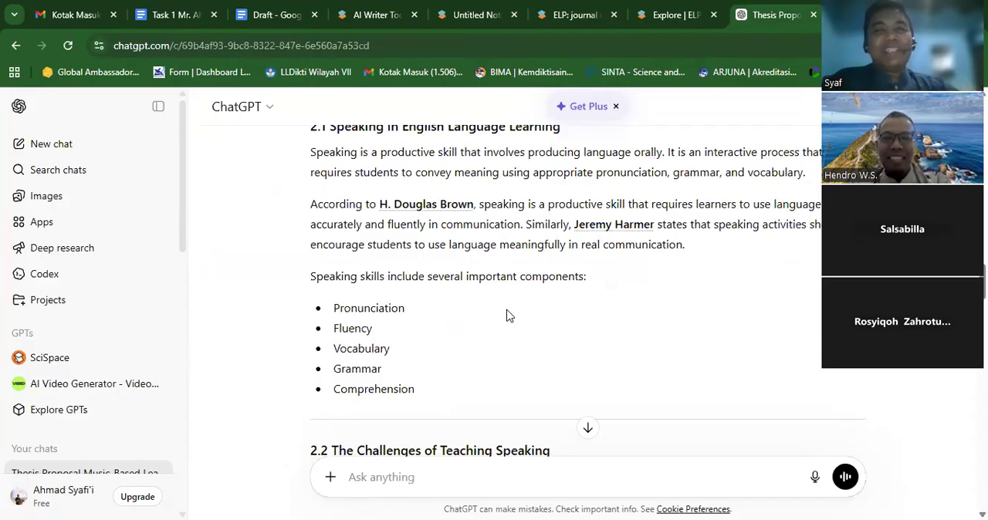
left_click(368, 18)
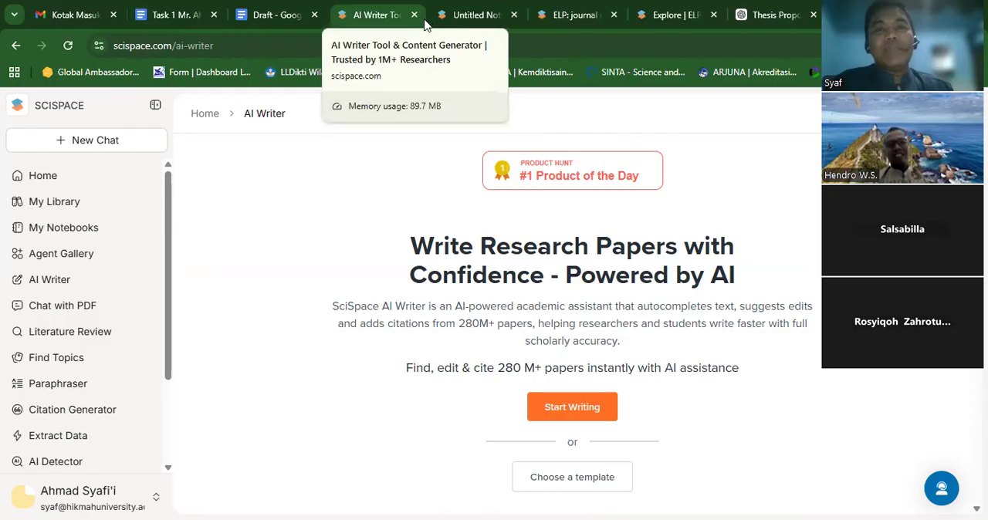
left_click(473, 16)
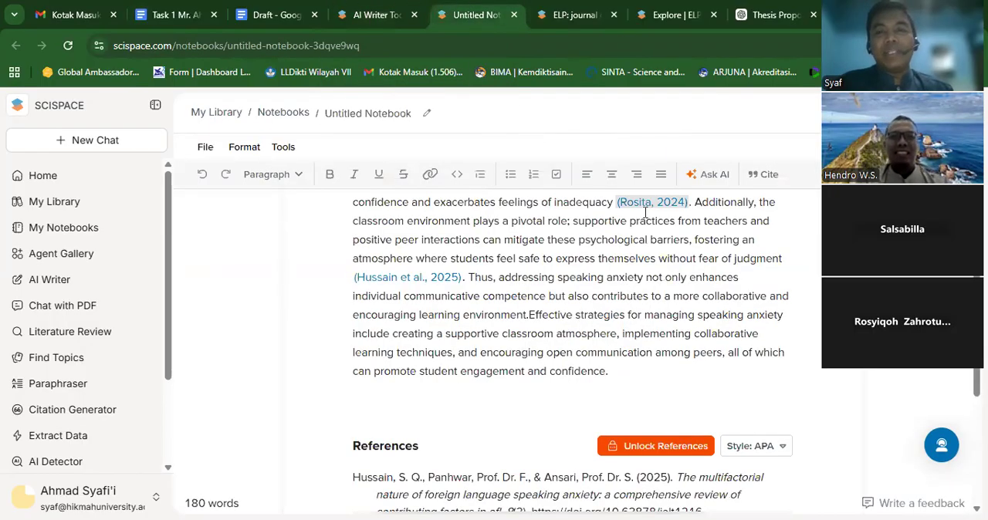
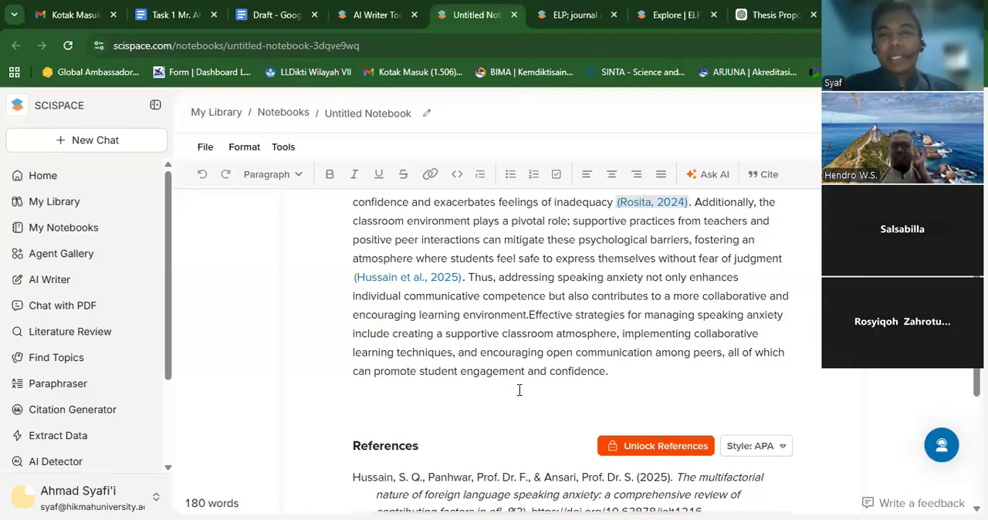
- Open Literature Review, copy the music-based learning title from the Task 1 document into its query, and close the AI Writer page
left_click(106, 344)
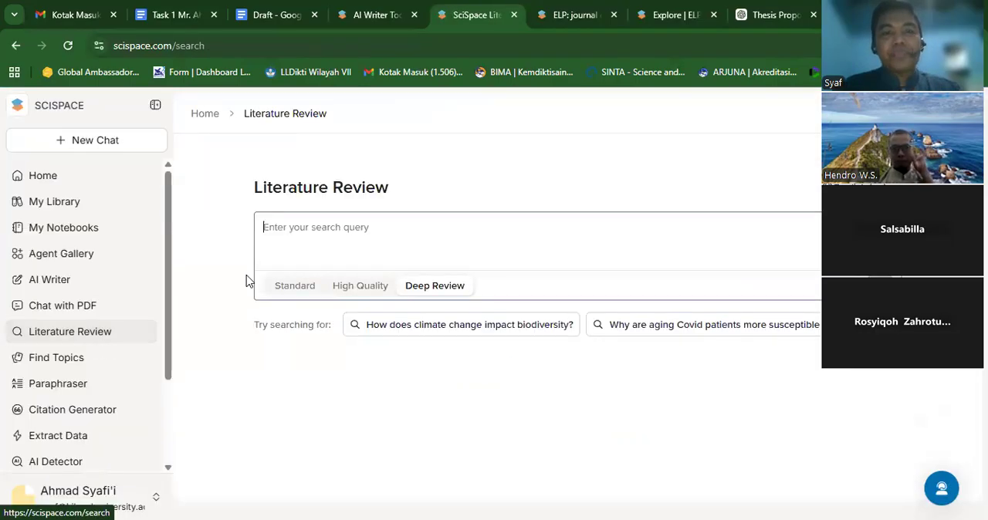
left_click(359, 240)
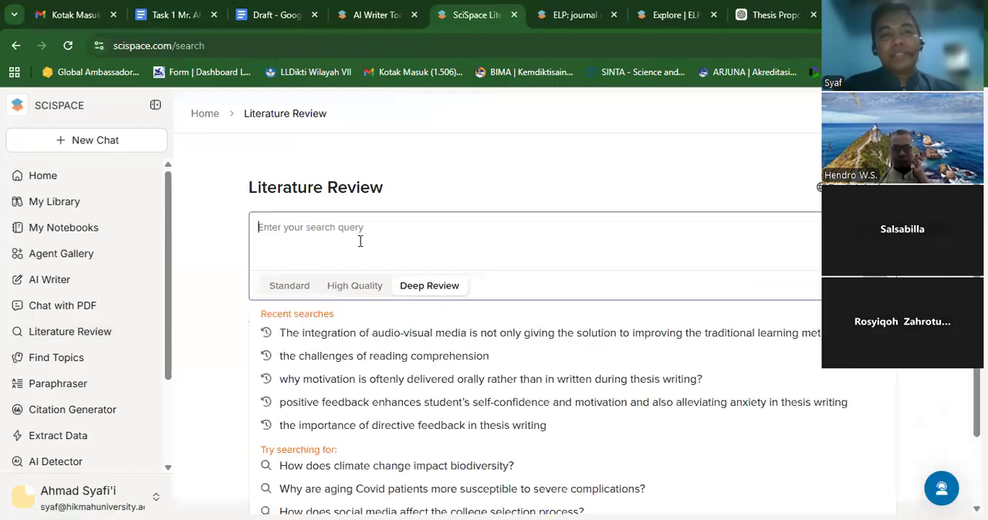
left_click(176, 15)
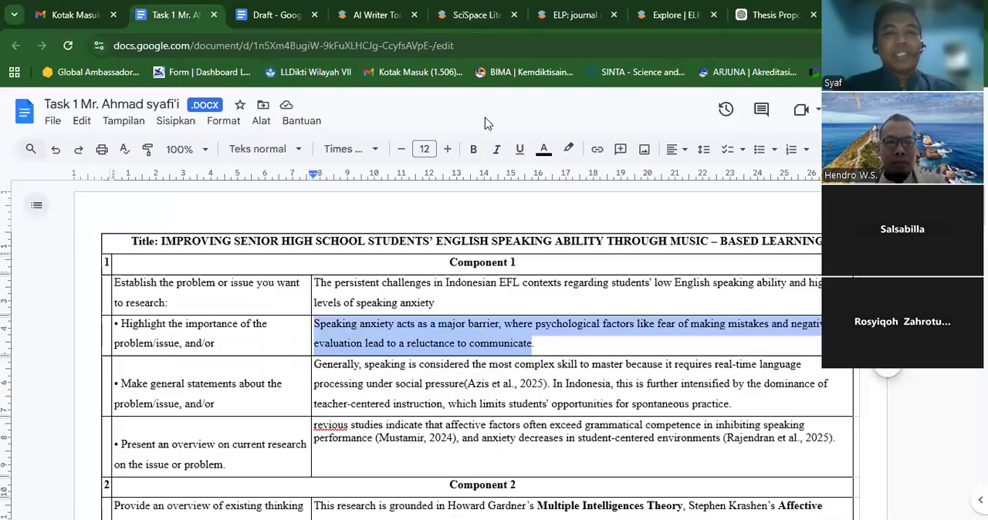
triple_click(498, 242)
key("ctrl+c")
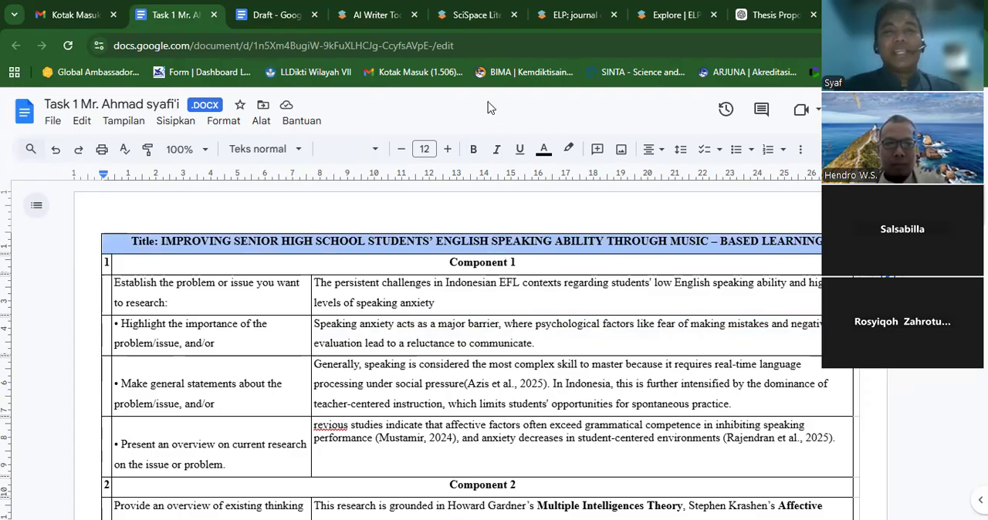
left_click(393, 17)
left_click(415, 16)
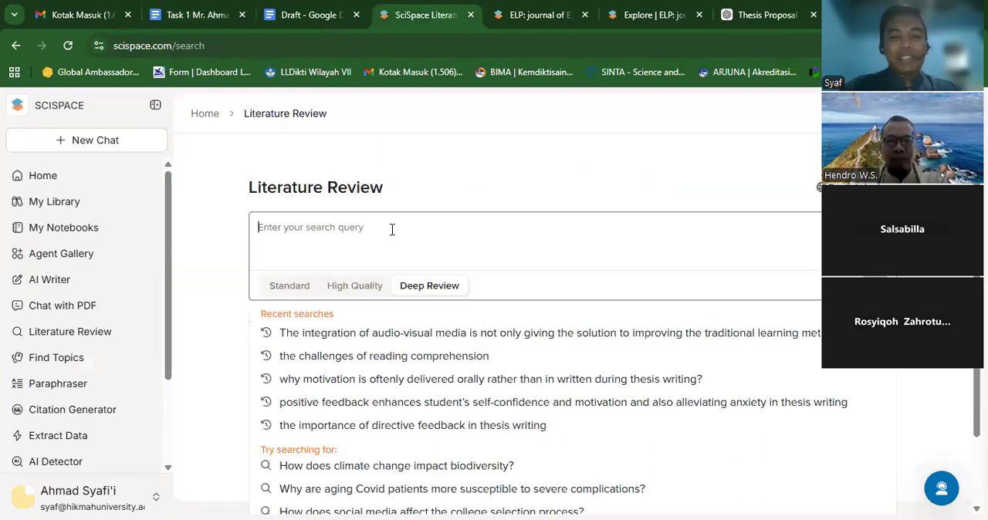
key("ctrl+v")
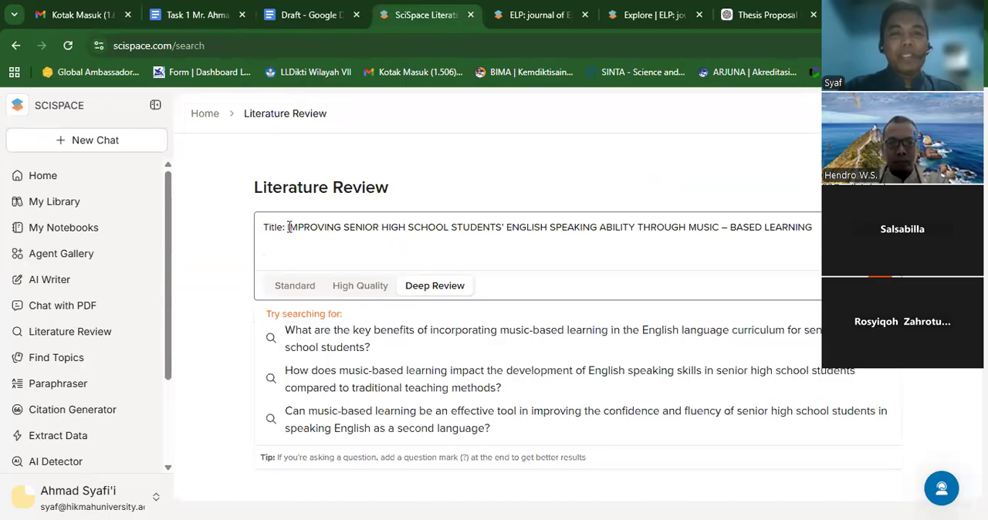
- Remove the "Title:" prefix from the query and run it as a Deep Review search
left_click(288, 227)
key("BackSpace")
key("BackSpace")
key("BackSpace")
key("BackSpace")
key("BackSpace")
key("BackSpace")
key("BackSpace")
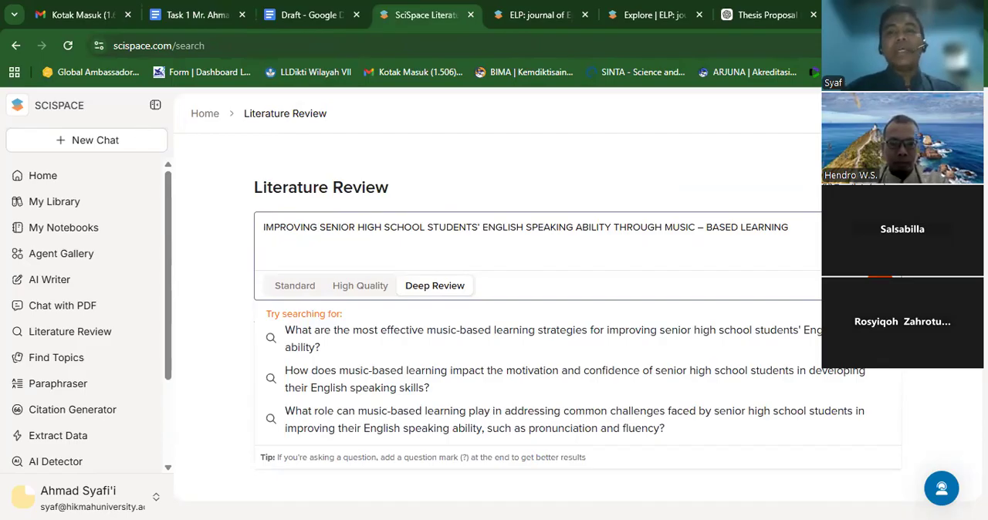
key("Return")
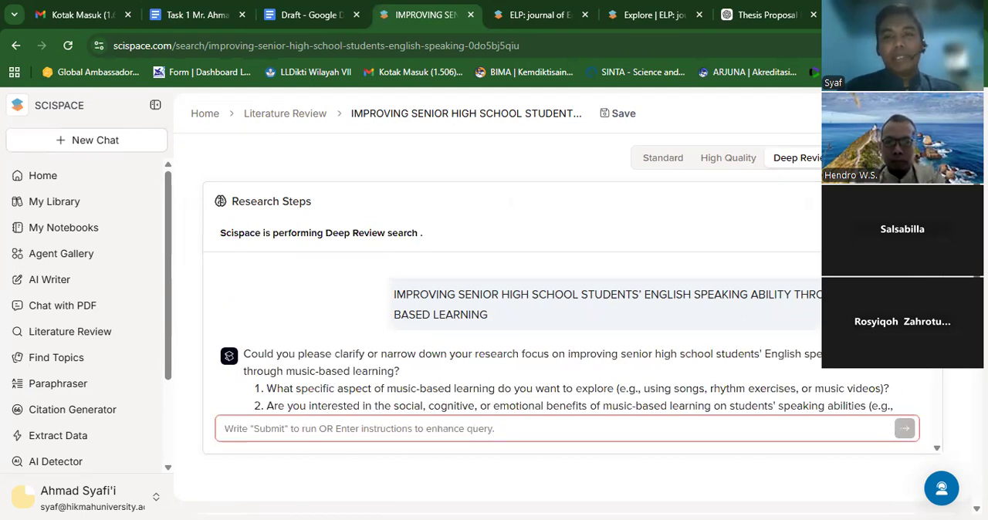
- Read the clarifying questions on the research focus and reply with "Create me a comprehensive literature review"
scroll(558, 324, "down", 3)
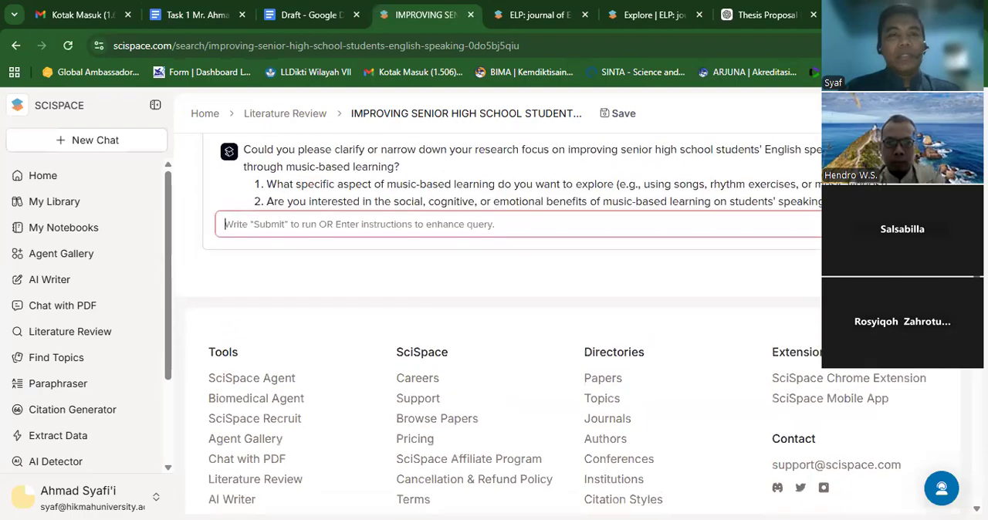
scroll(576, 245, "up", 1)
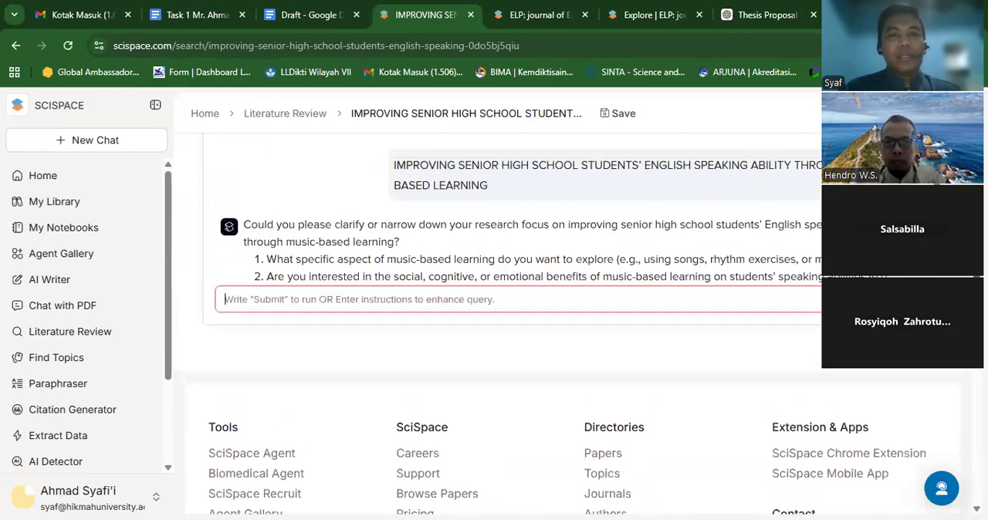
left_click(395, 167)
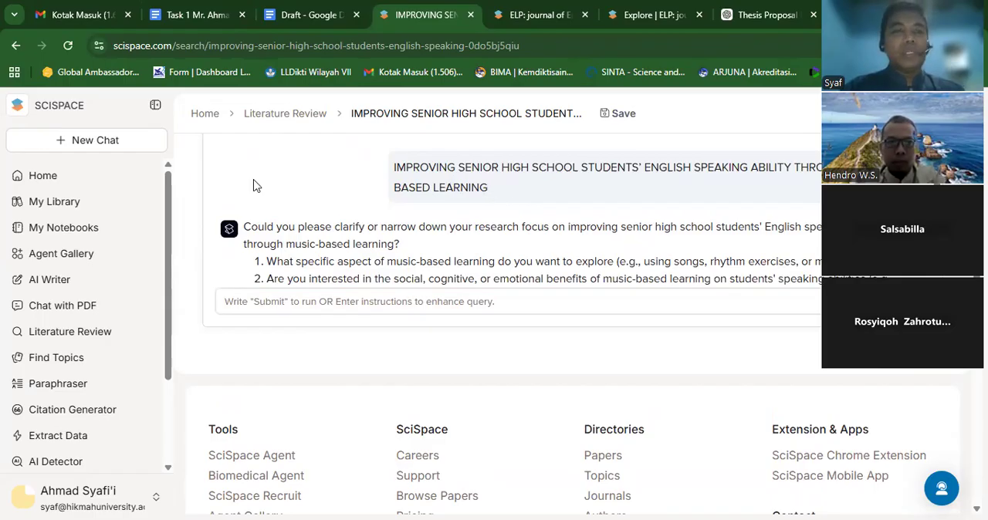
left_click(520, 306)
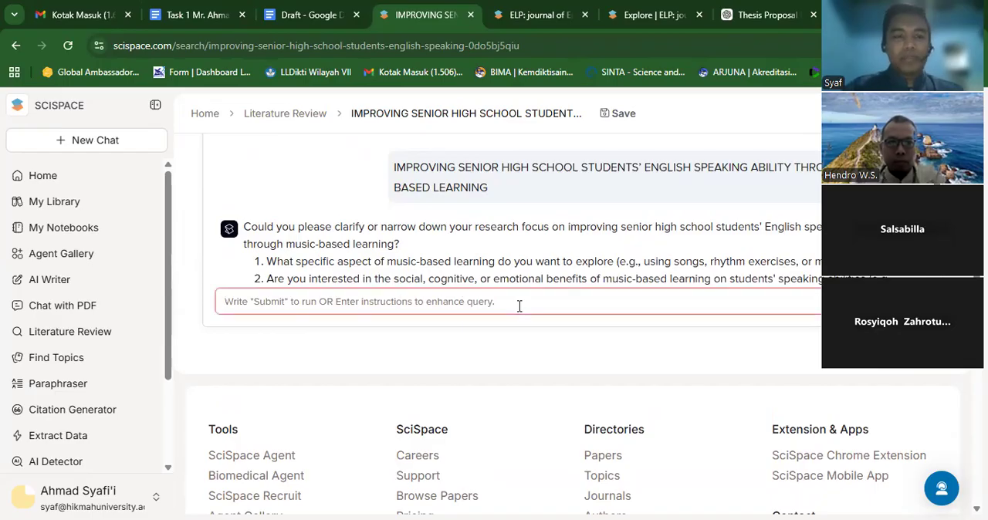
type("Create me")
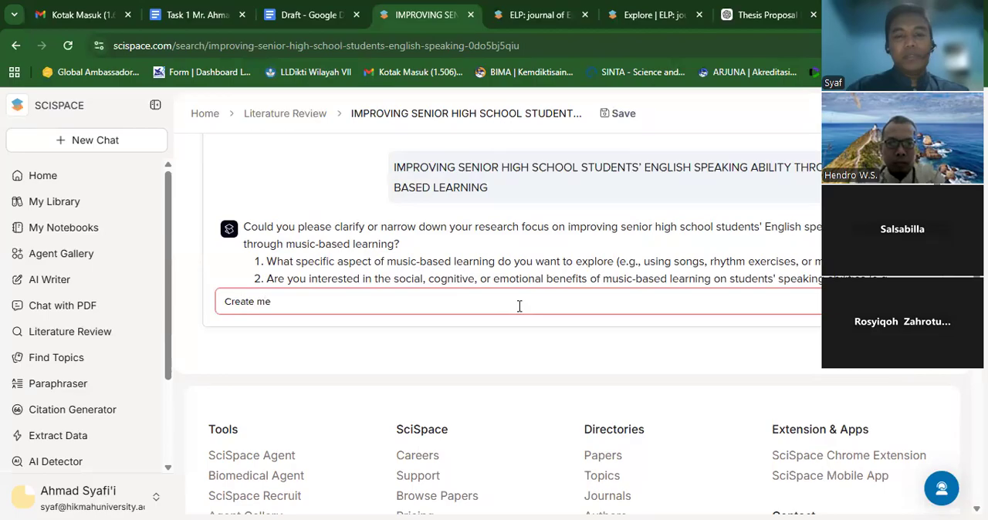
type(" a compr")
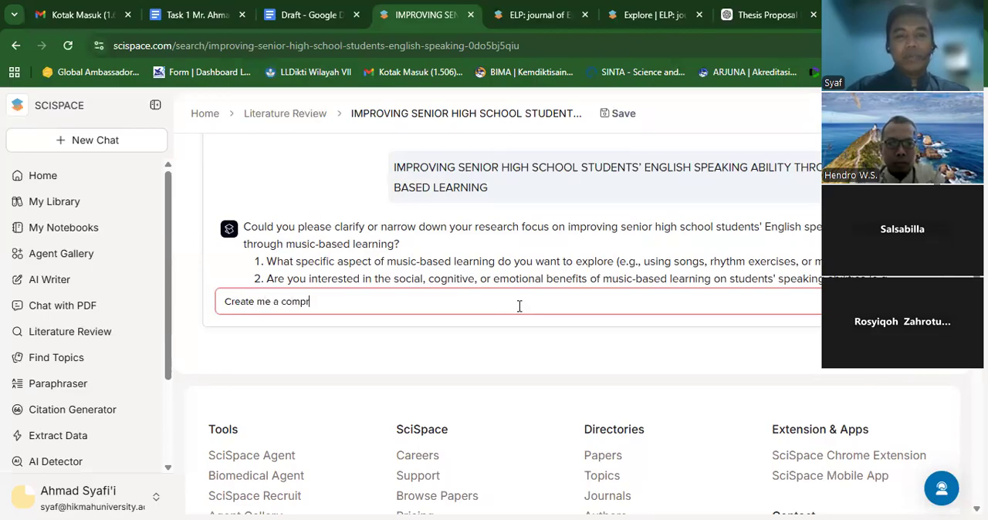
type("ehensiv")
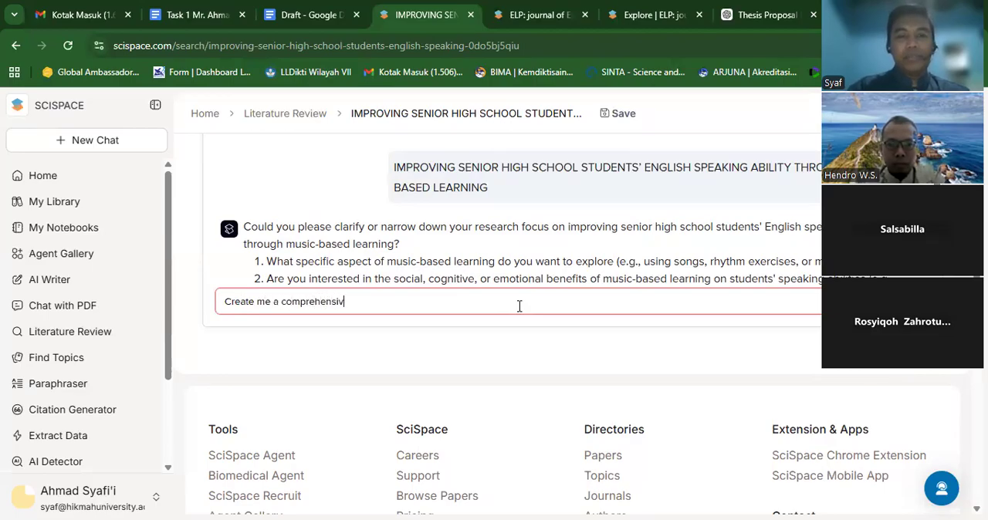
type("e iterat")
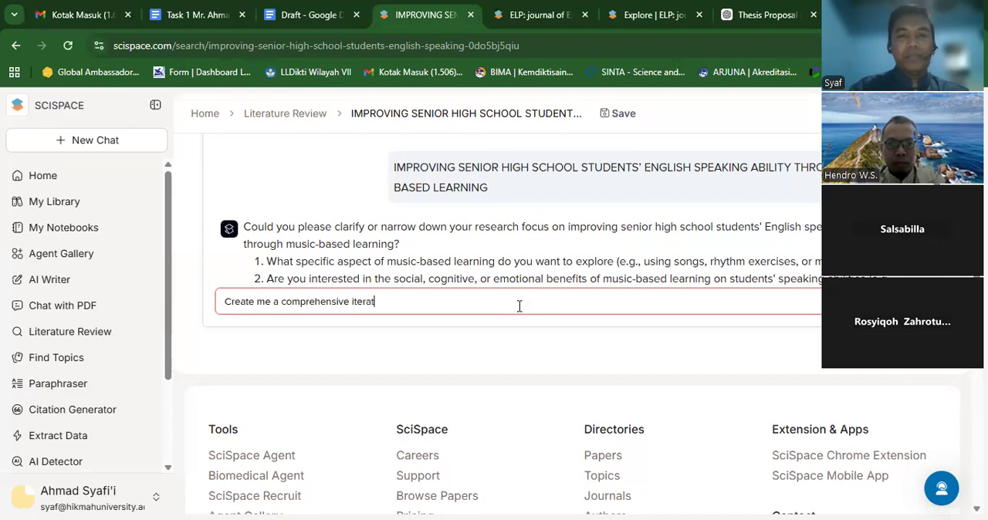
key("BackSpace")
key("BackSpace")
key("BackSpace")
key("BackSpace")
key("BackSpace")
key("BackSpace")
type("litert")
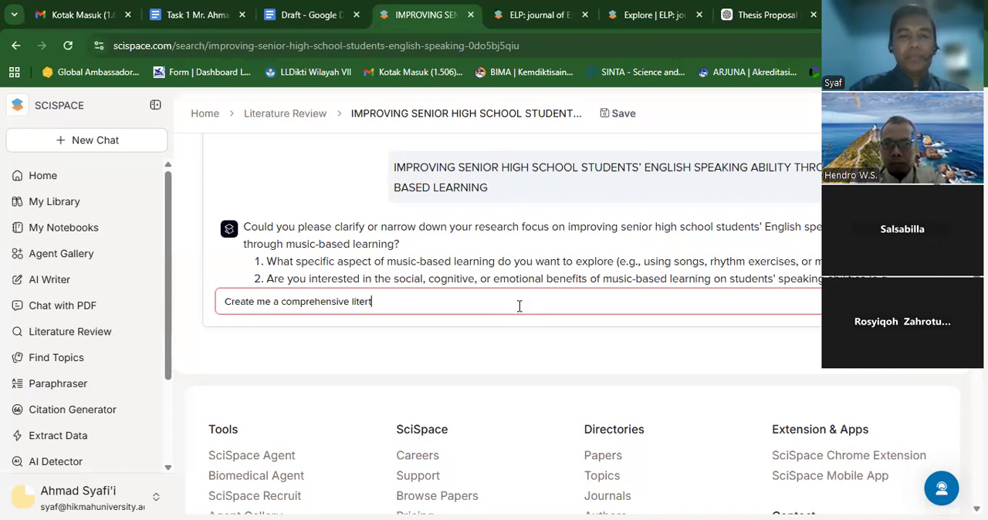
key("BackSpace")
type("atur")
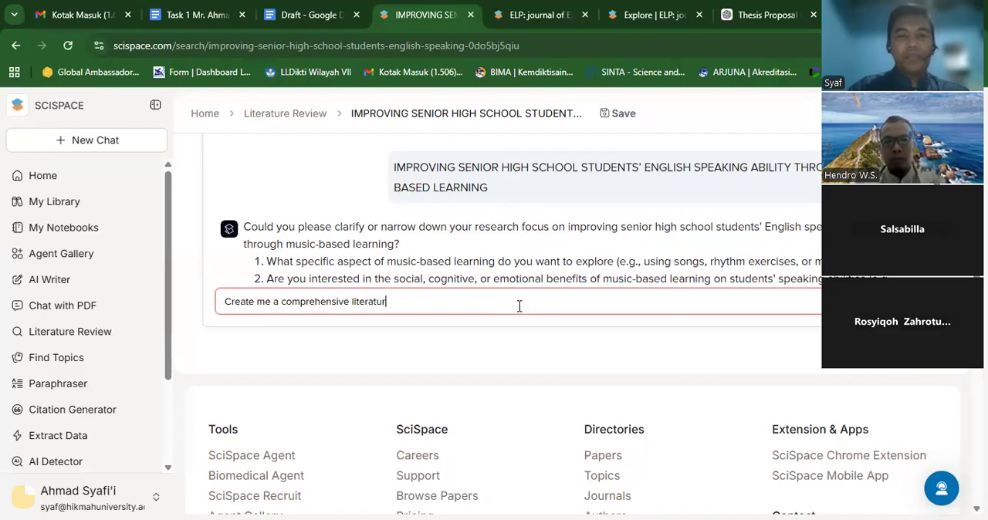
type("e review")
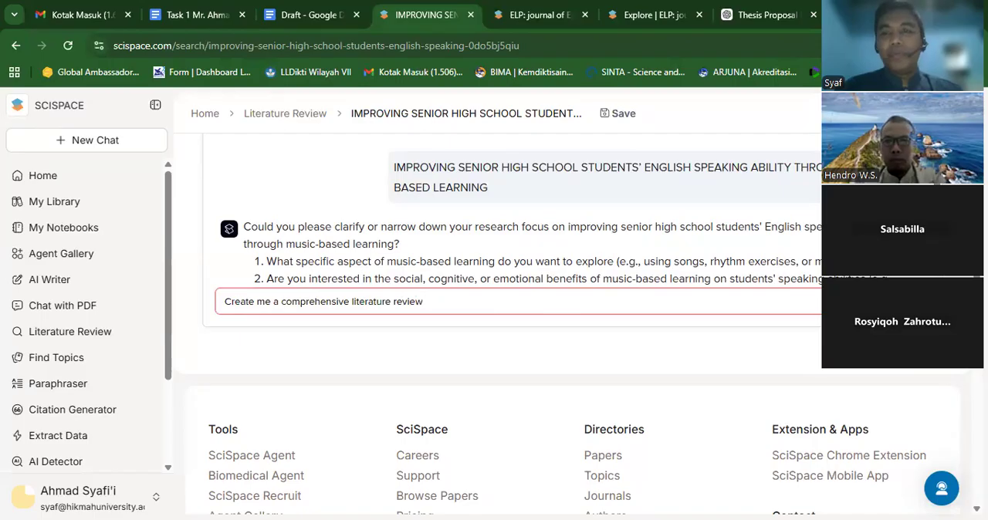
key("Return")
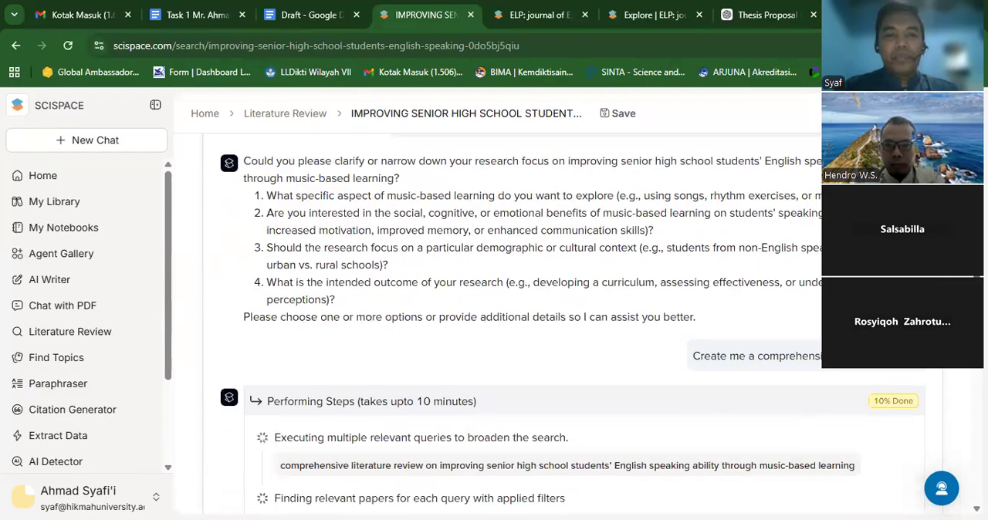
- Follow the Deep Review's research steps, examining the queries, the papers found and the progress of the report
scroll(572, 324, "down", 2)
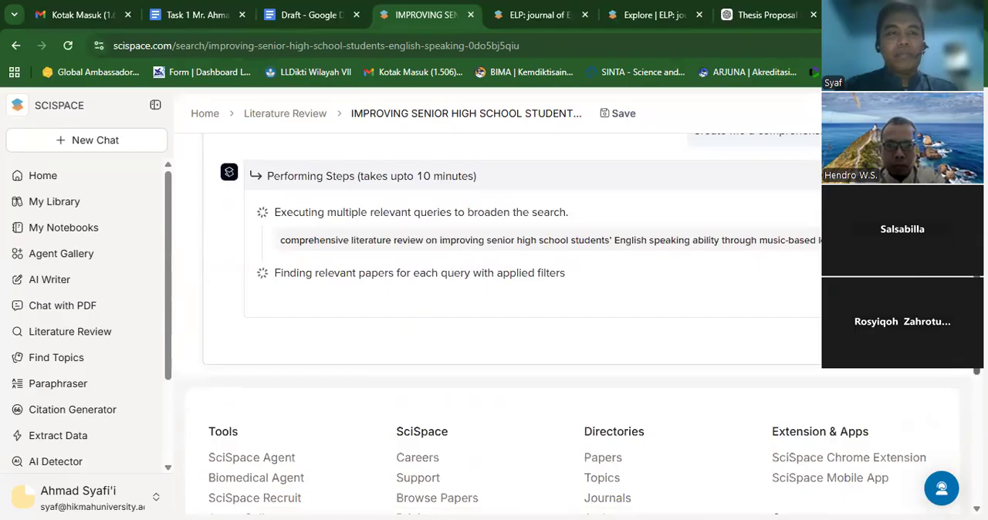
scroll(572, 324, "down", 1)
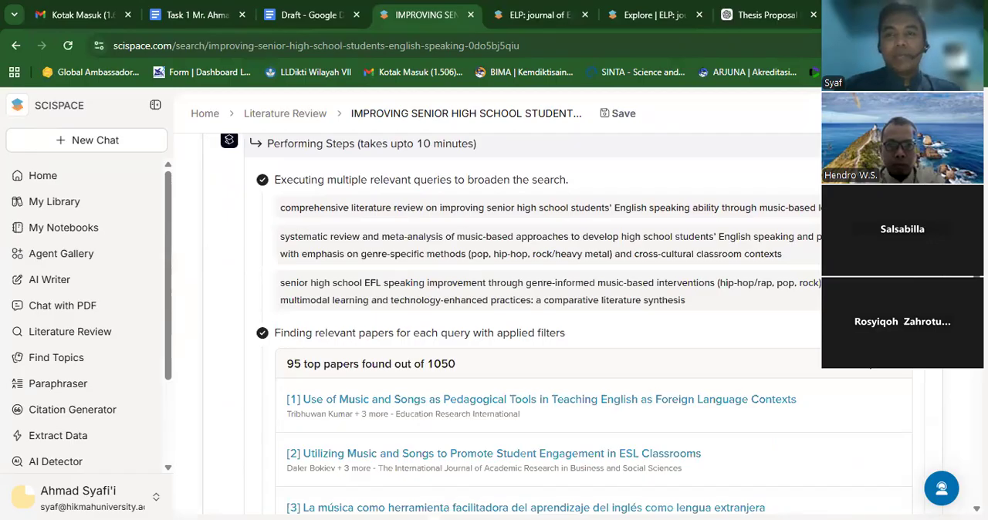
scroll(571, 324, "down", 4)
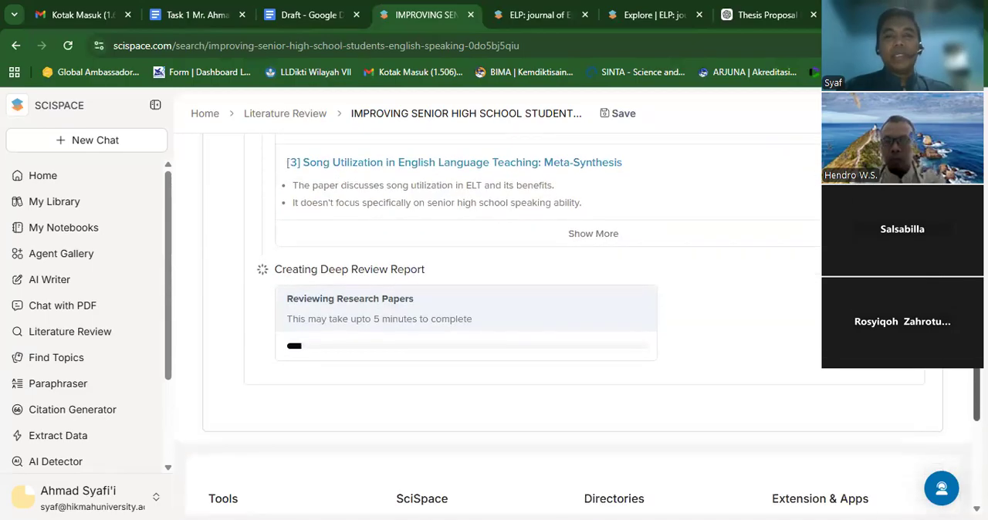
scroll(571, 324, "up", 13)
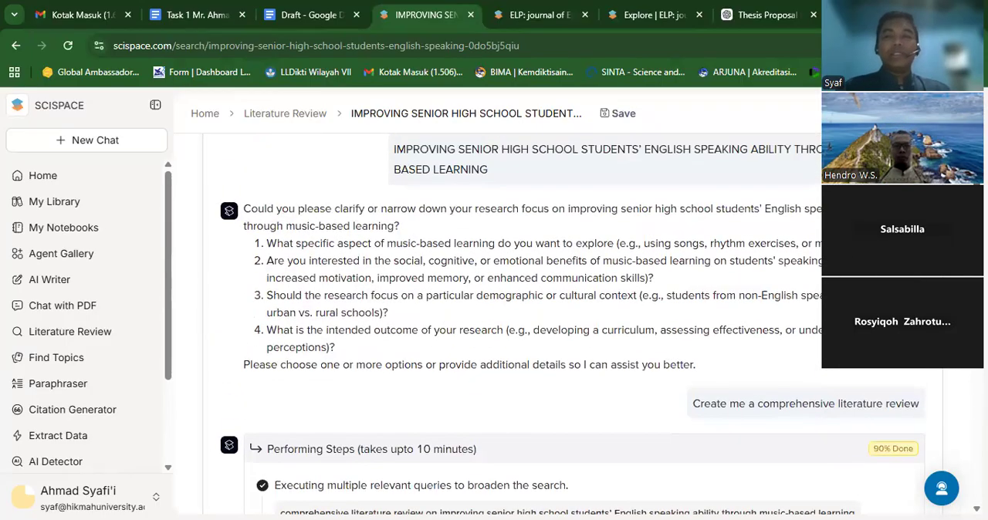
scroll(571, 324, "up", 2)
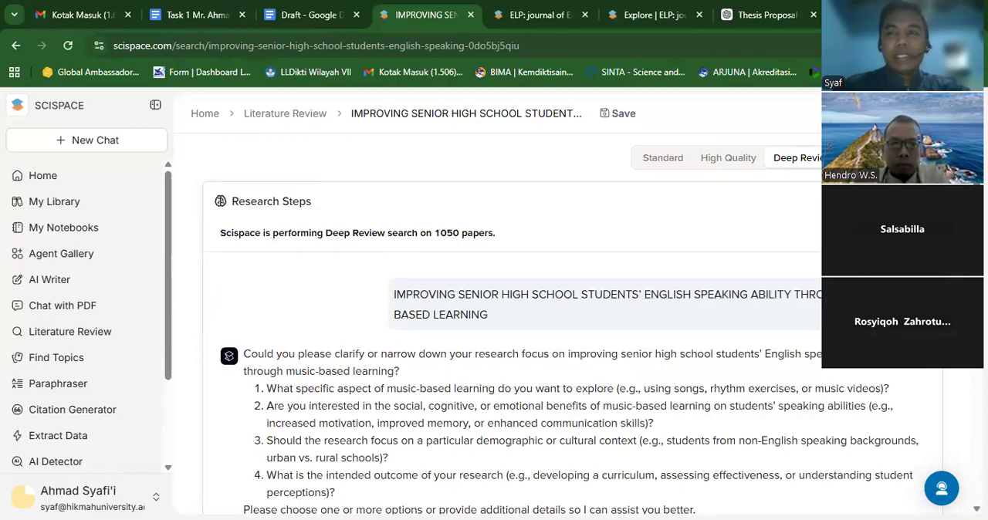
scroll(396, 452, "down", 5)
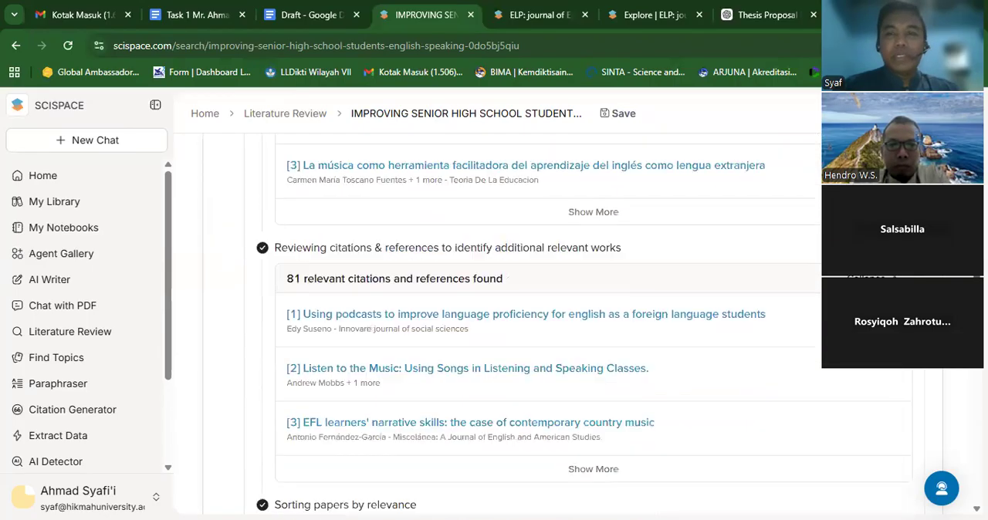
- Look through the finished Deep Review page, from the list of papers up to the report's introduction, abstract, TLDR and table of contents
scroll(494, 324, "down", 2)
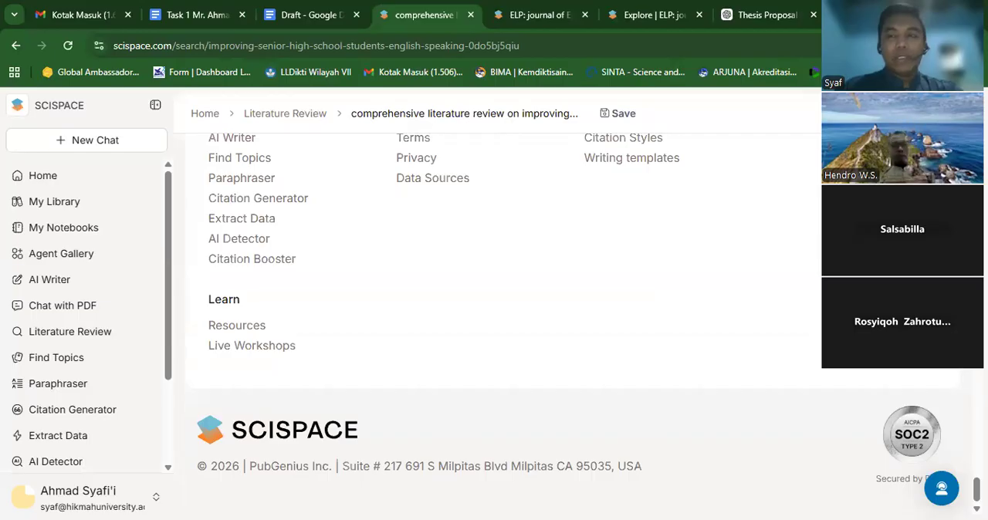
scroll(502, 309, "up", 10)
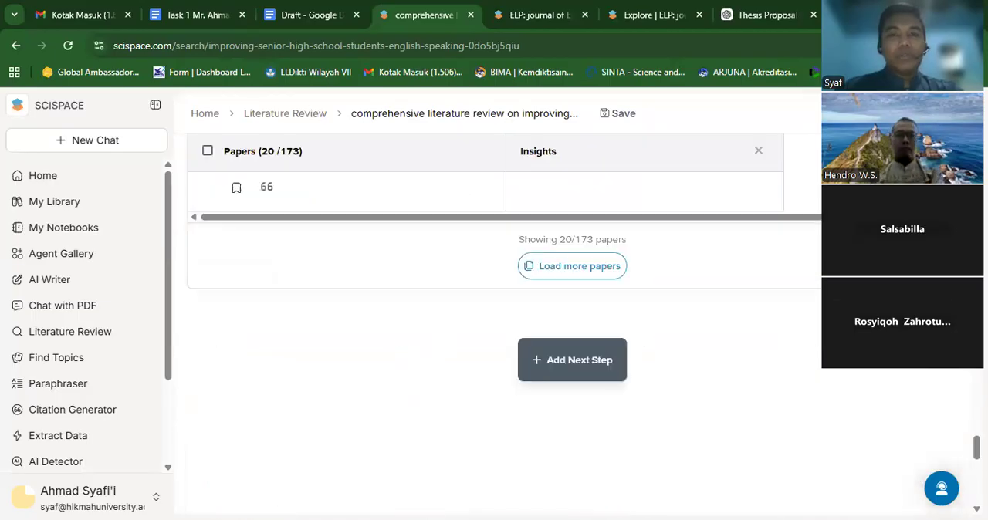
scroll(486, 324, "up", 4)
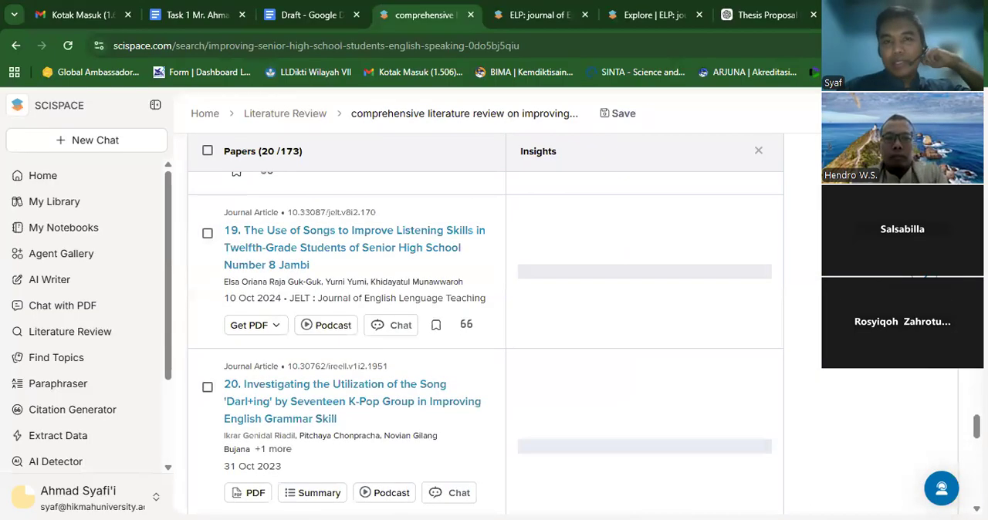
scroll(486, 324, "up", 15)
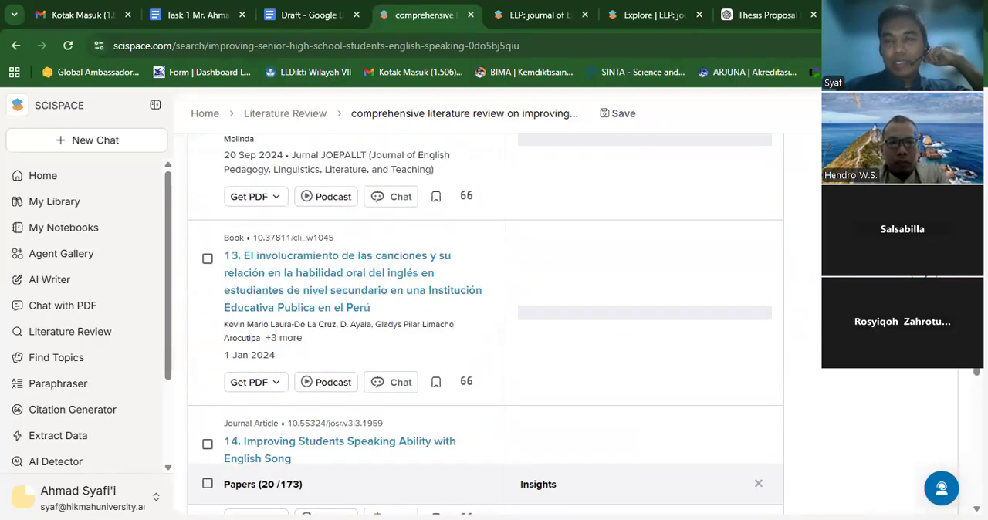
scroll(486, 324, "up", 5)
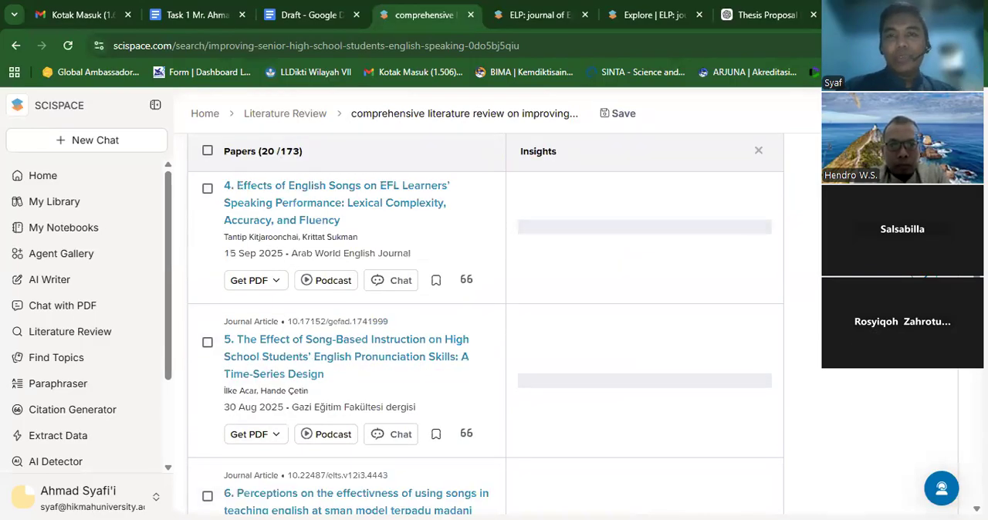
scroll(486, 324, "up", 10)
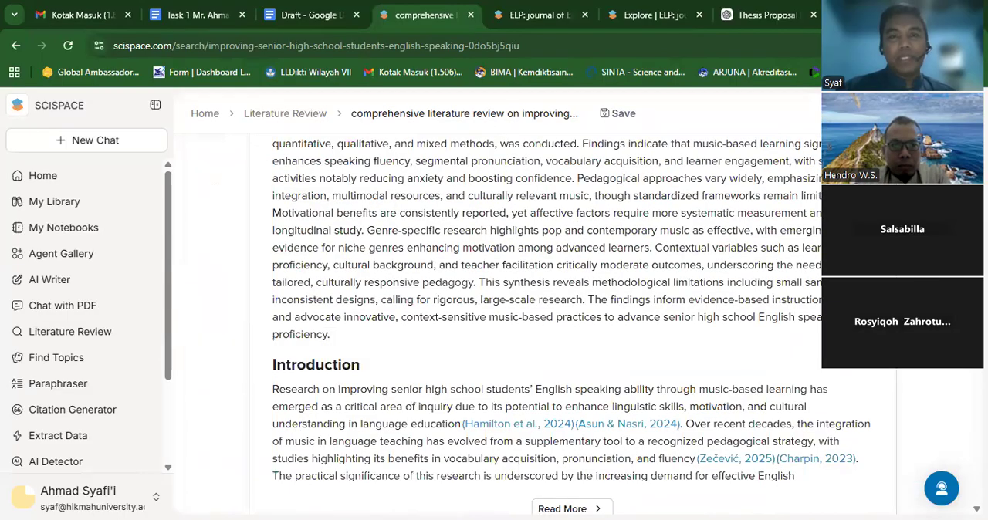
scroll(486, 324, "up", 5)
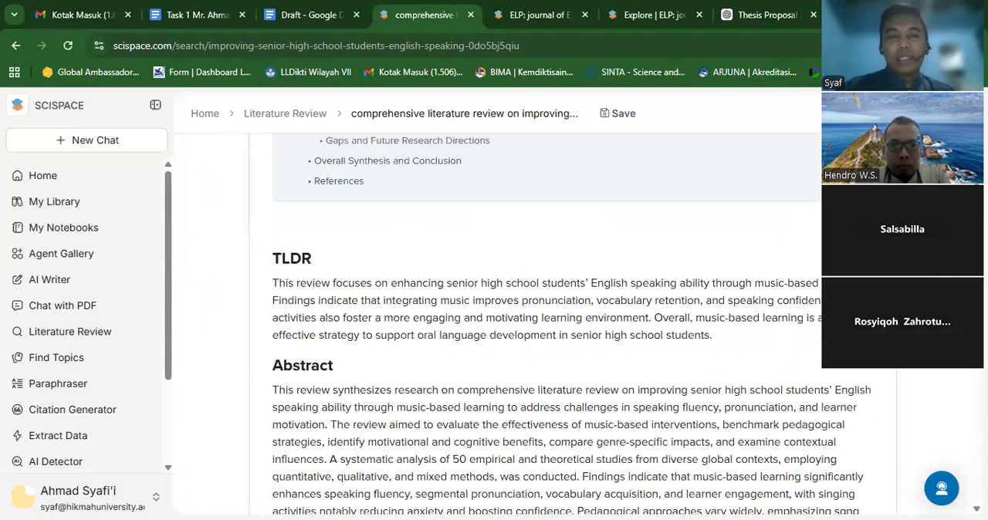
scroll(486, 325, "up", 8)
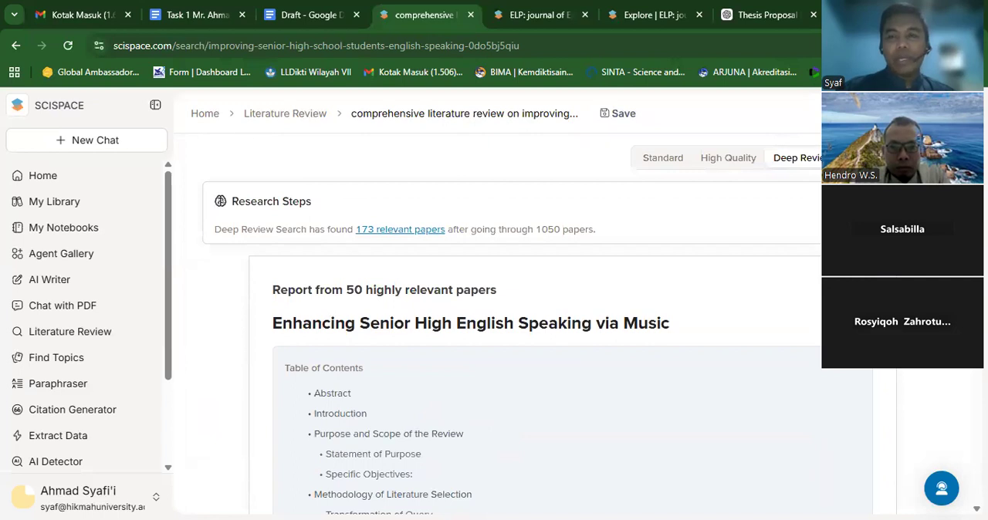
scroll(513, 325, "down", 3)
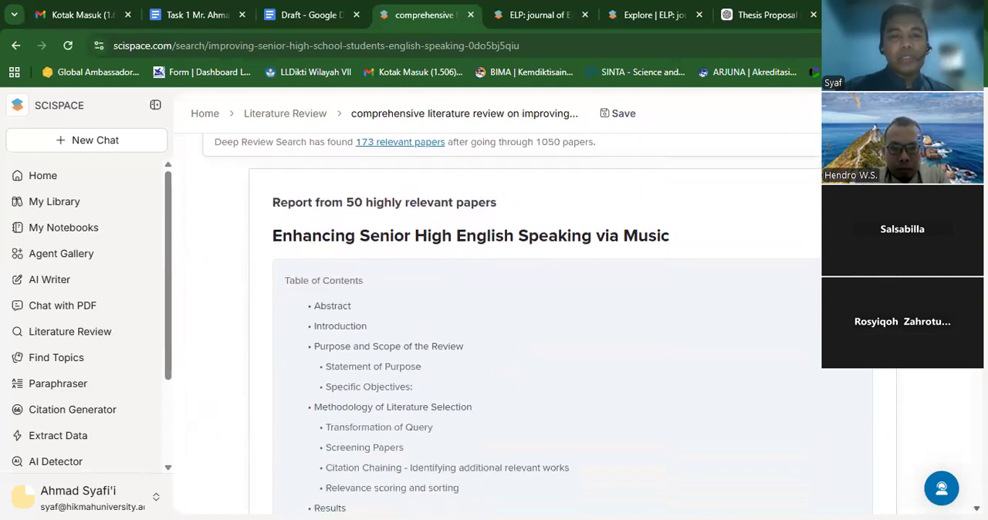
- Read through the report's table of contents, TLDR, abstract and introduction, and briefly open its full version
scroll(514, 324, "down", 1)
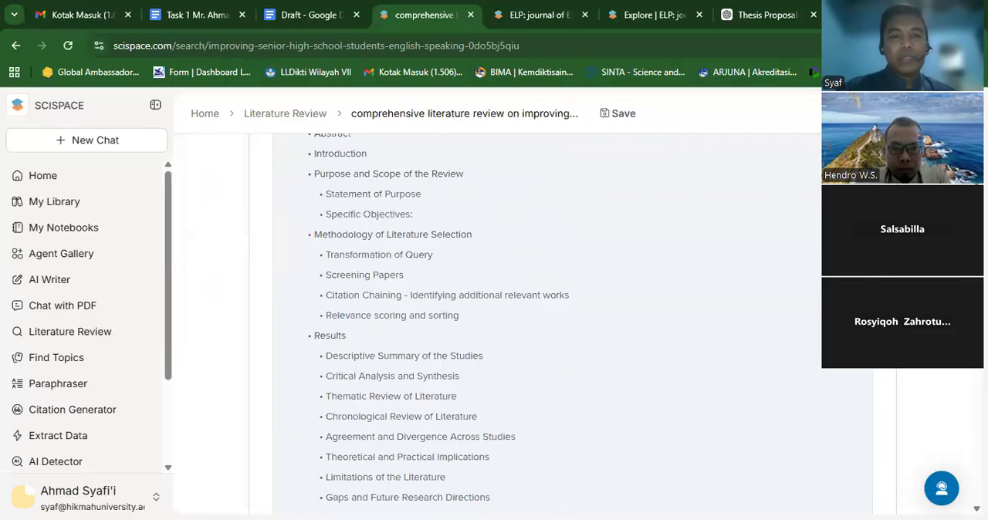
scroll(513, 324, "down", 2)
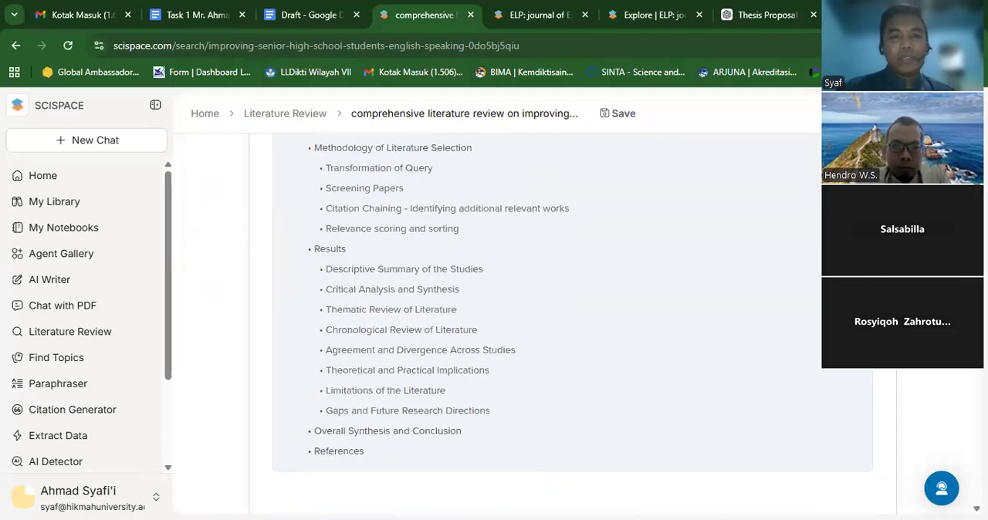
scroll(513, 325, "down", 3)
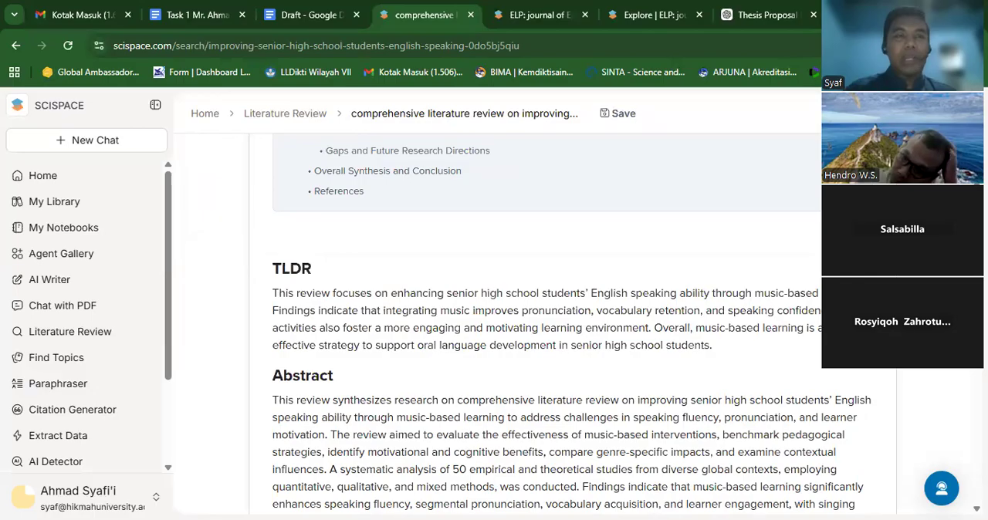
scroll(571, 324, "down", 3)
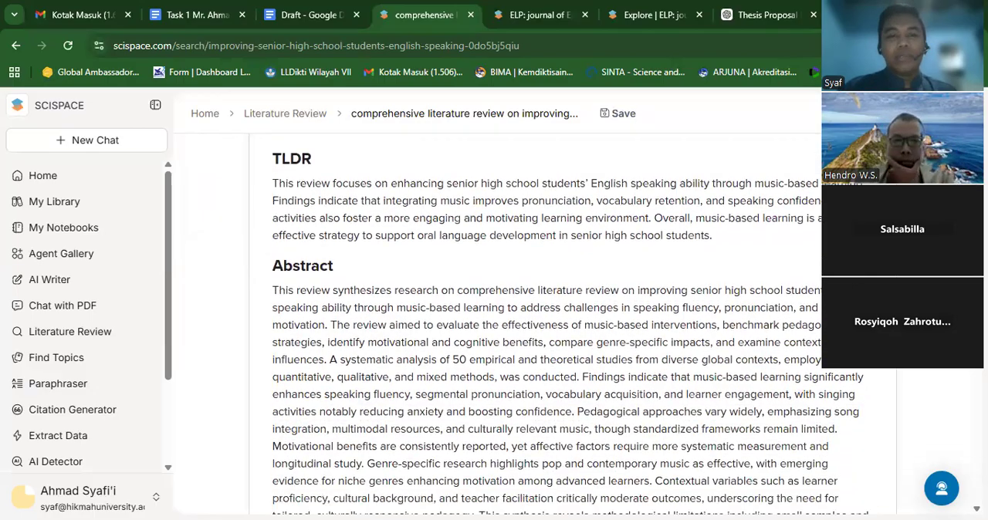
scroll(584, 376, "down", 4)
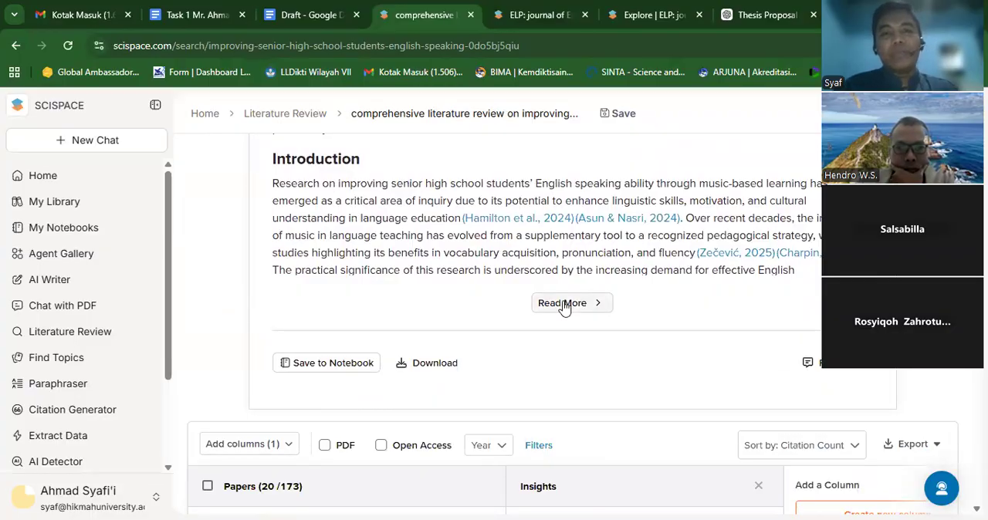
left_click(564, 303)
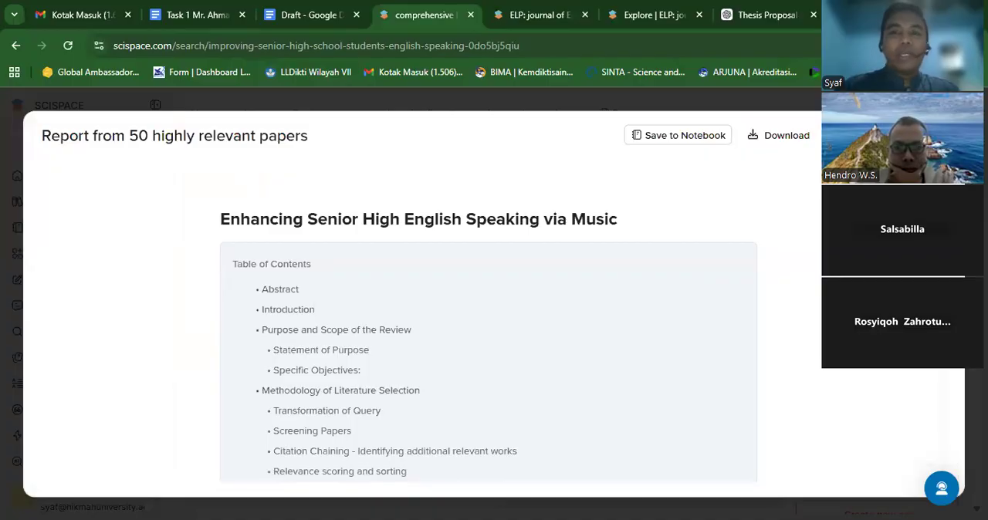
key("Escape")
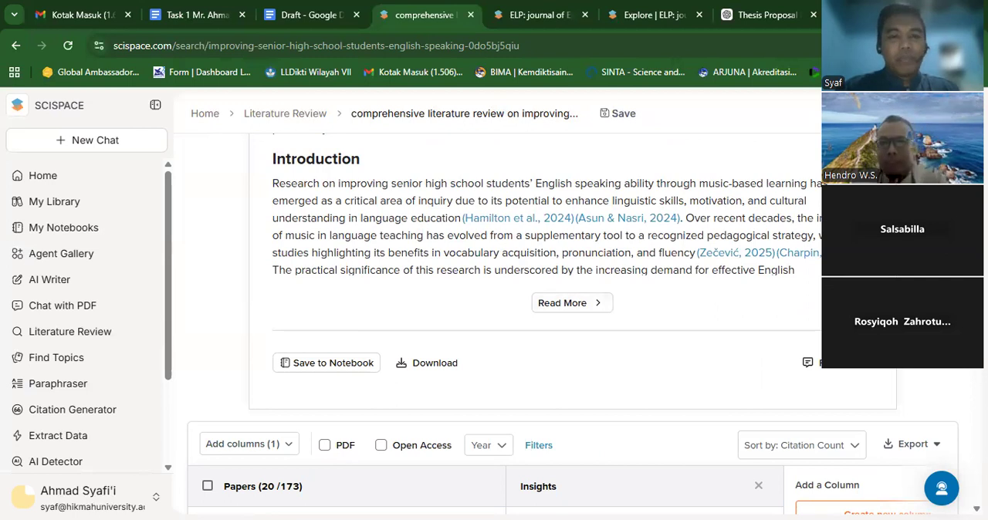
- Examine the papers and their insights below the report, checking the PDF access options of the first and sixth papers
scroll(494, 324, "down", 5)
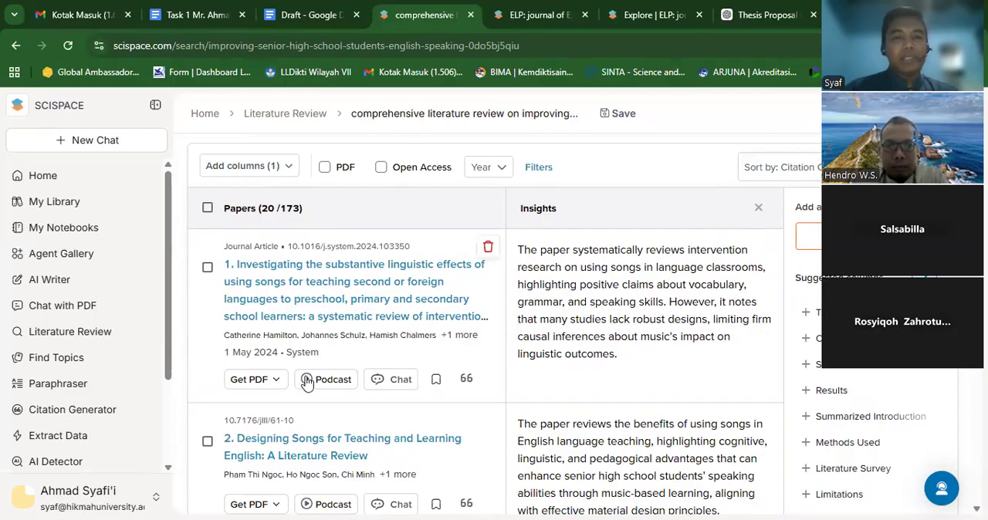
left_click(279, 386)
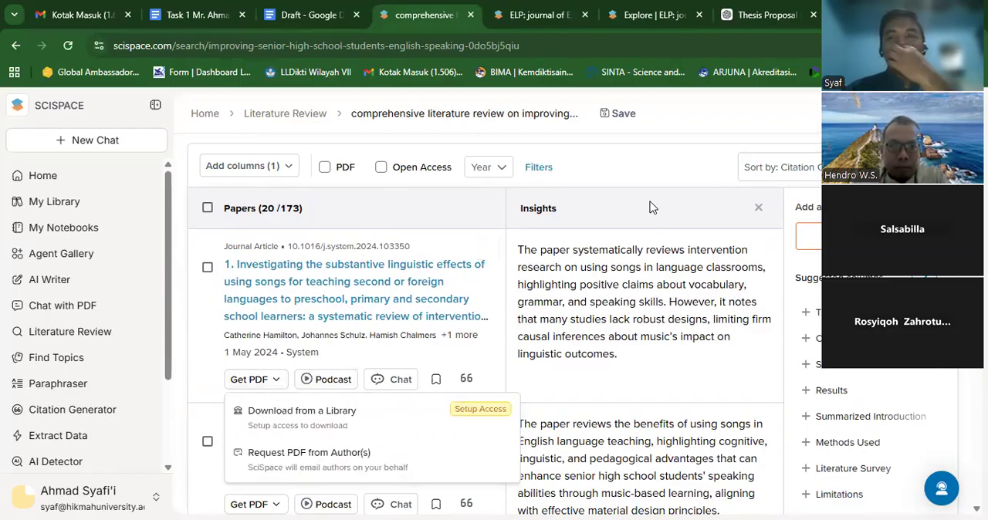
key("Escape")
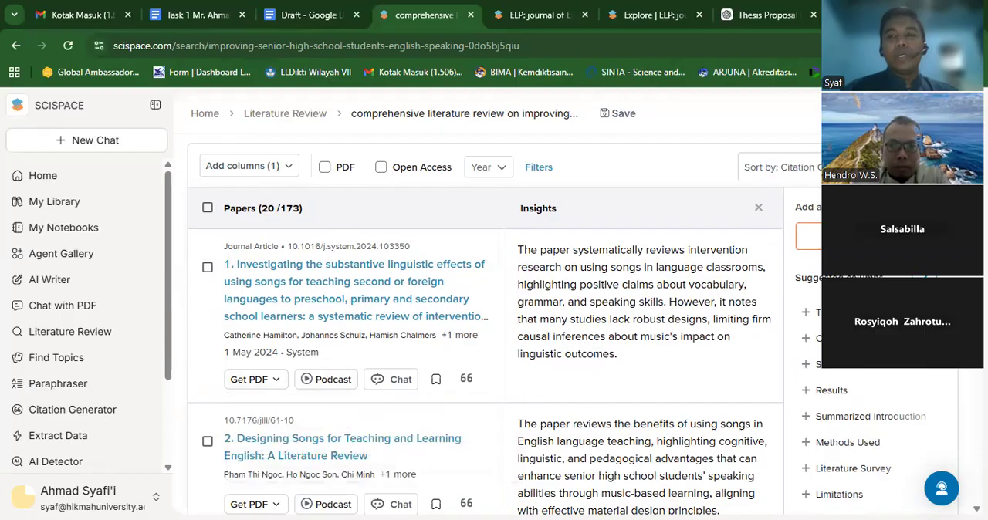
scroll(485, 324, "down", 4)
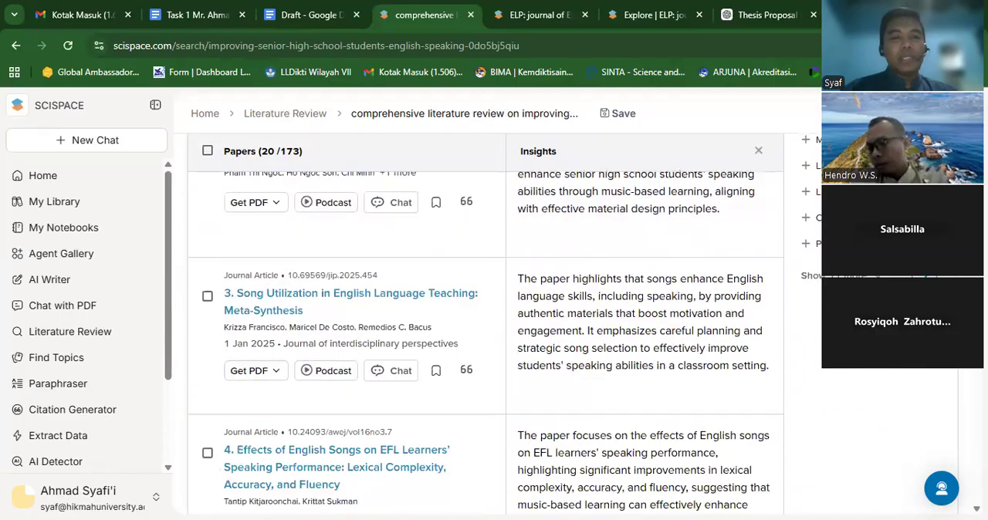
scroll(485, 324, "down", 6)
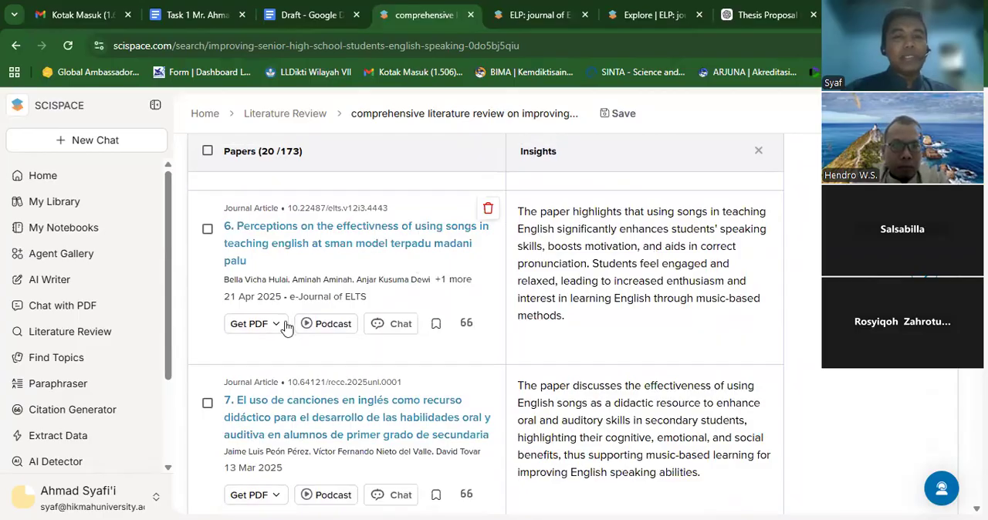
left_click(276, 332)
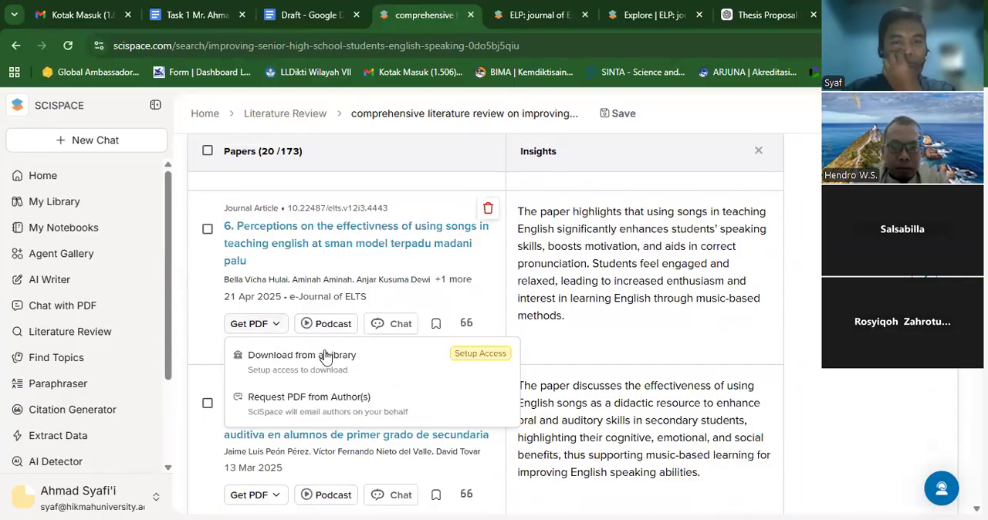
key("Escape")
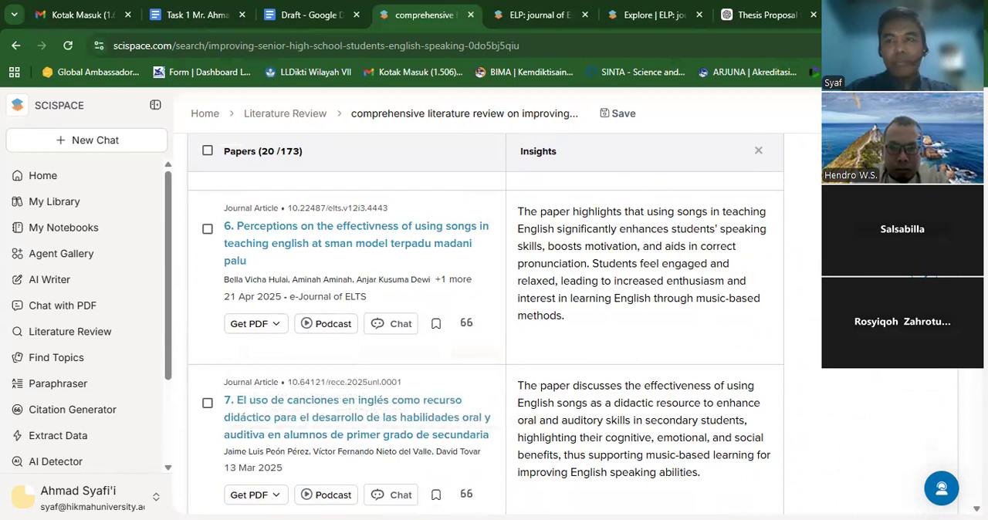
- Look through the remaining listed papers and their insights, checking the PDF access options of "Integrating Music for Acquisition of English as a Second Language"
scroll(485, 344, "down", 2)
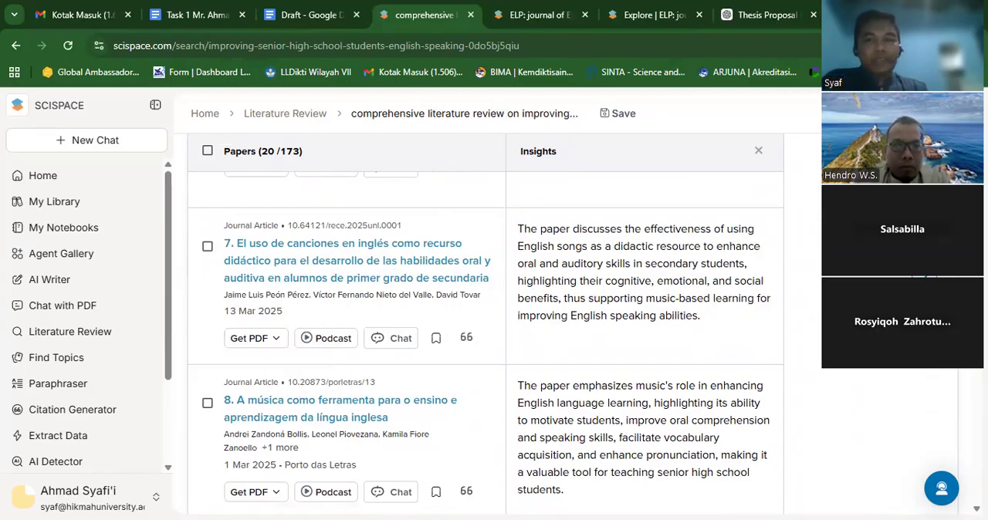
scroll(485, 325, "down", 3)
scroll(485, 344, "down", 4)
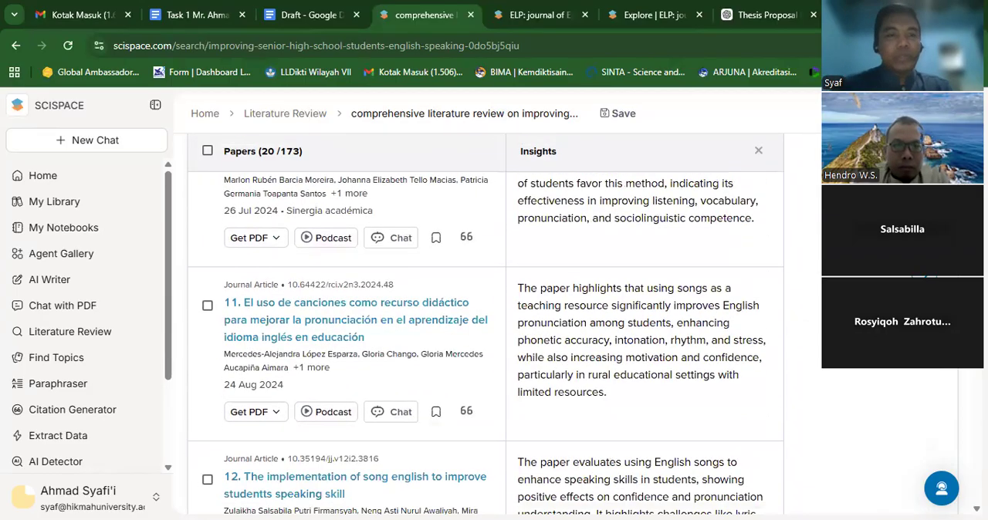
scroll(485, 324, "down", 4)
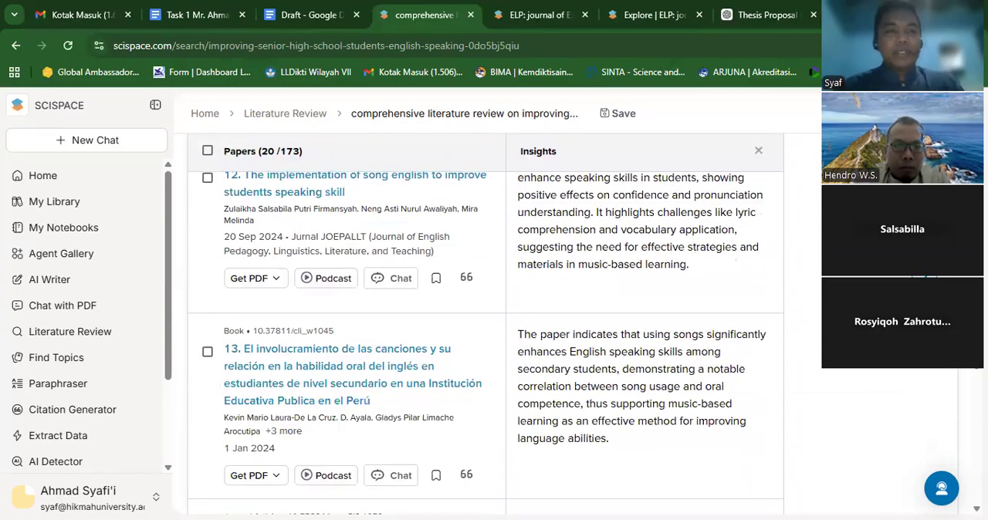
scroll(486, 324, "down", 6)
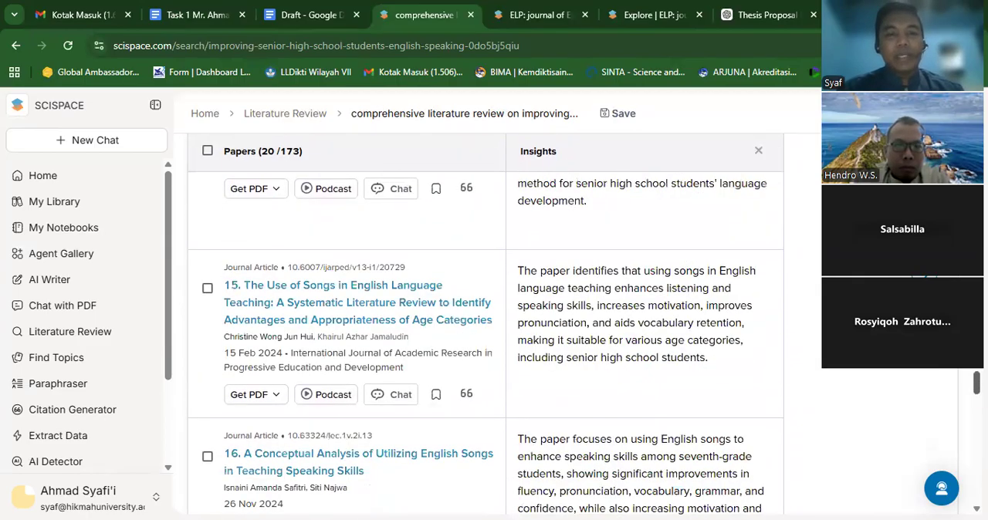
scroll(485, 325, "down", 3)
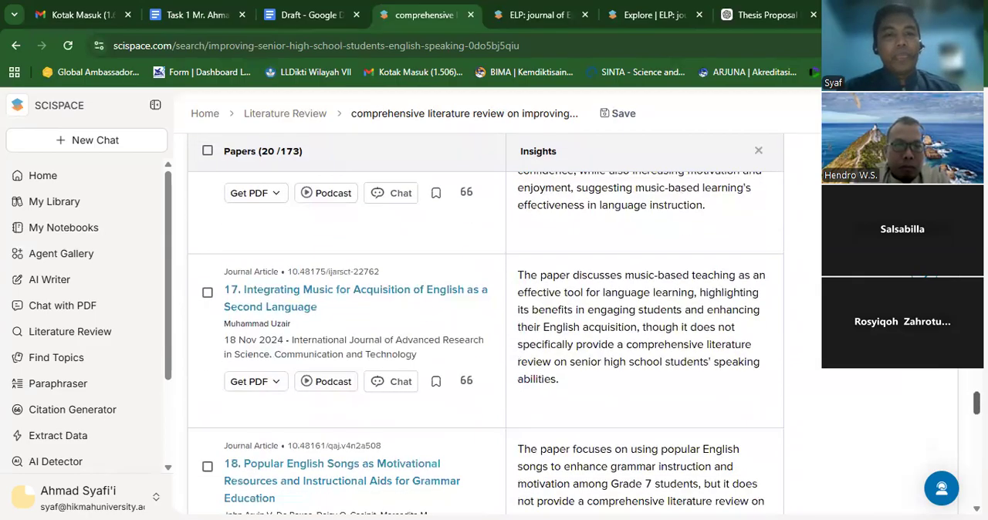
left_click(277, 382)
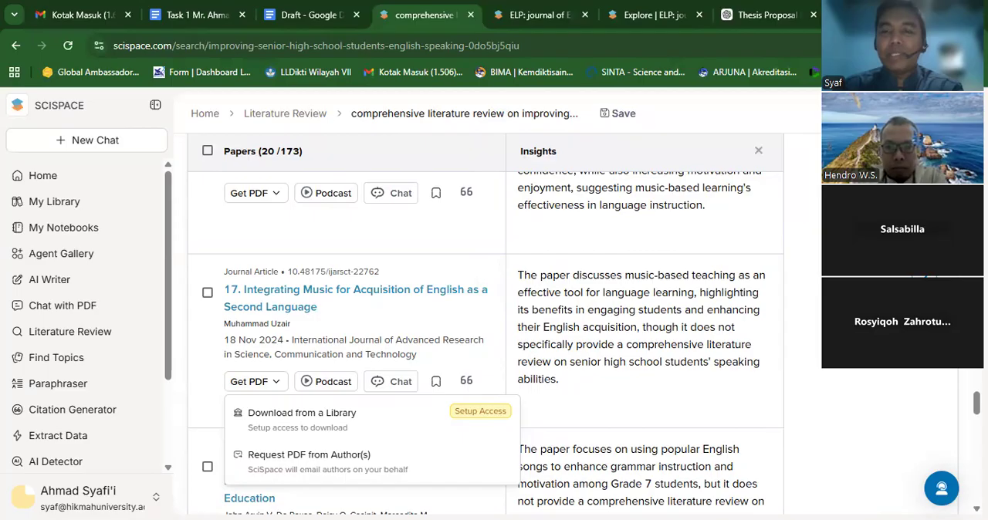
scroll(486, 324, "down", 4)
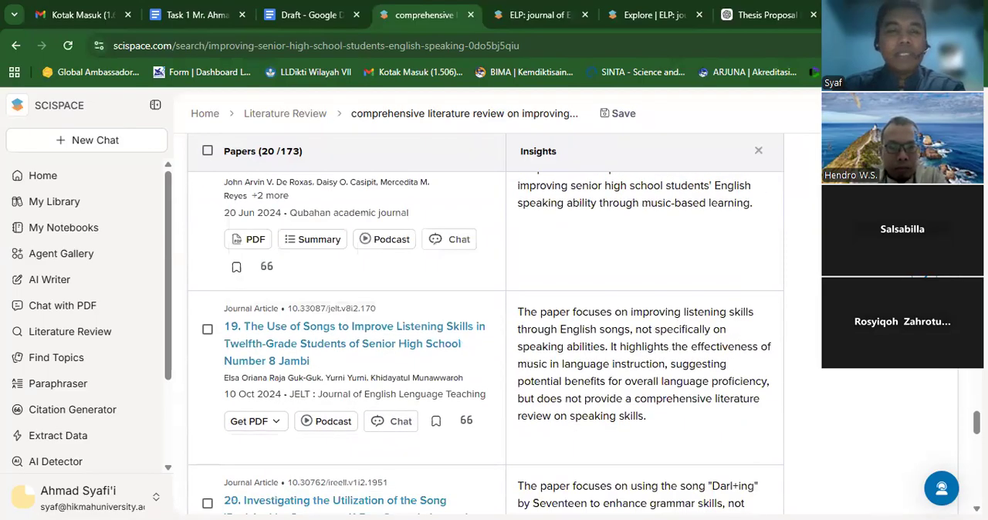
scroll(486, 325, "down", 4)
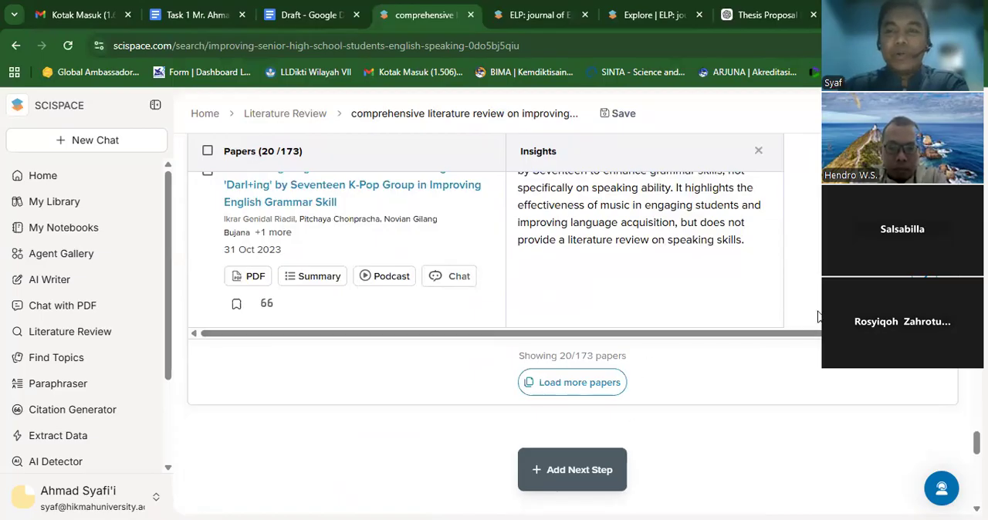
- Load more papers into the Deep Review results list and return to the start of the report
left_click(582, 394)
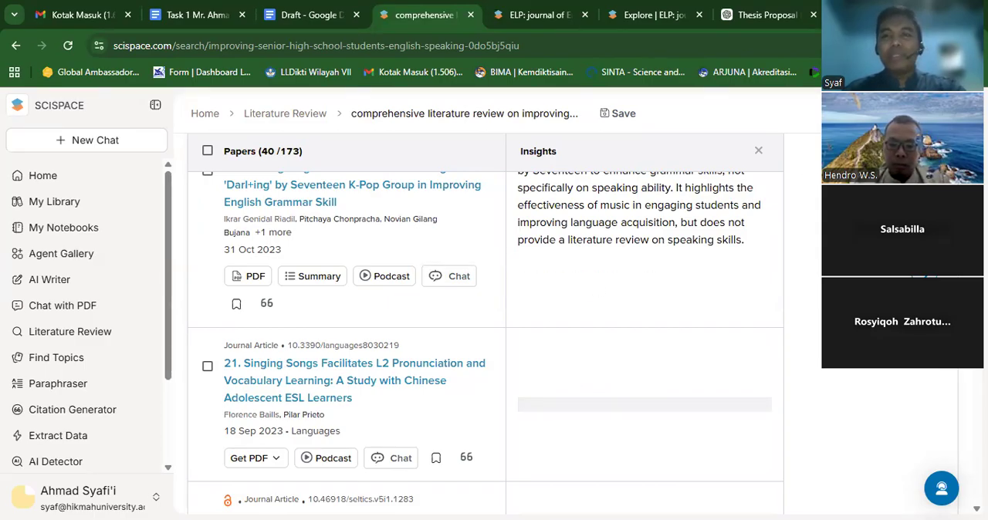
scroll(485, 324, "up", 20)
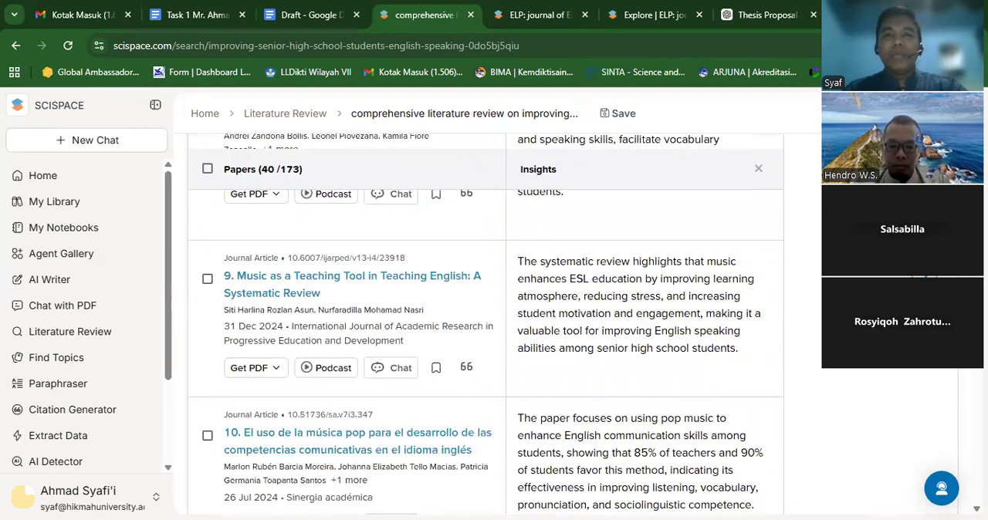
scroll(485, 324, "up", 15)
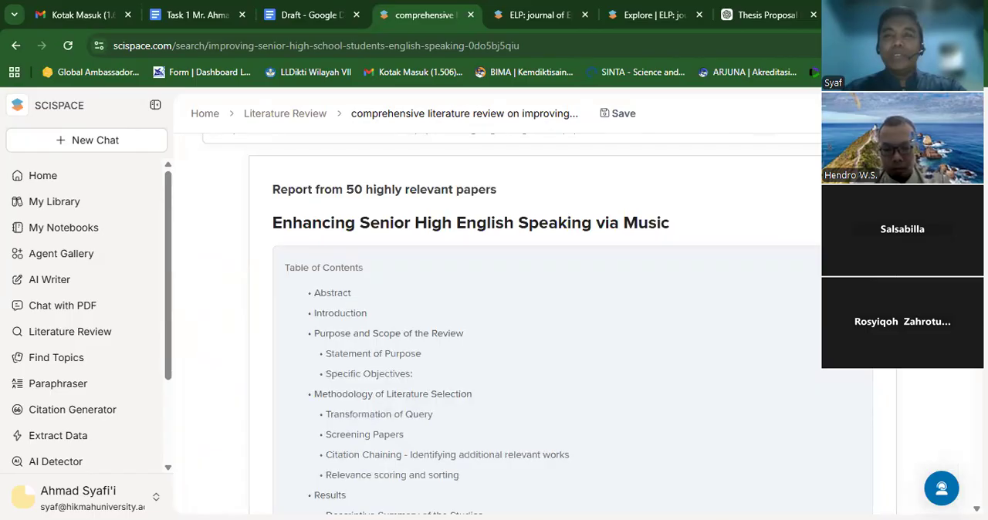
scroll(485, 324, "up", 2)
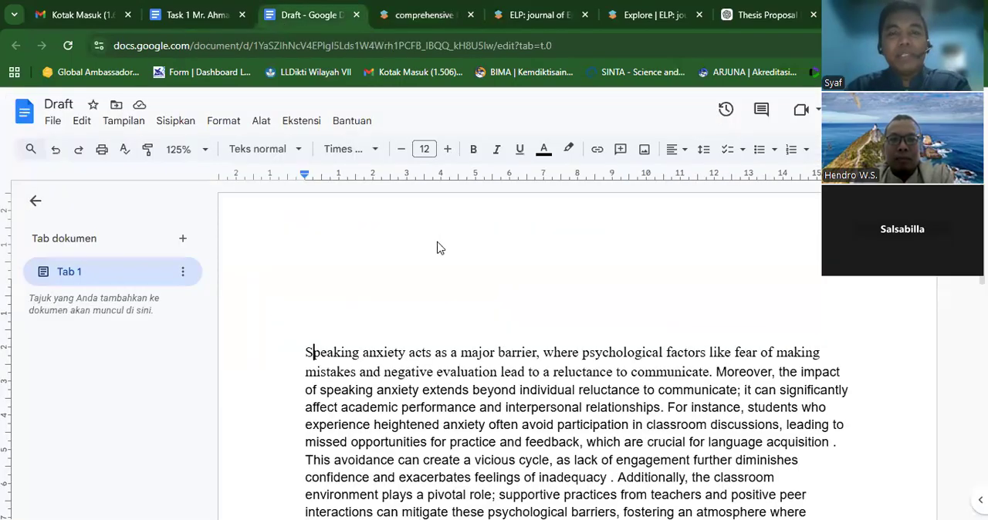
left_click(877, 502)
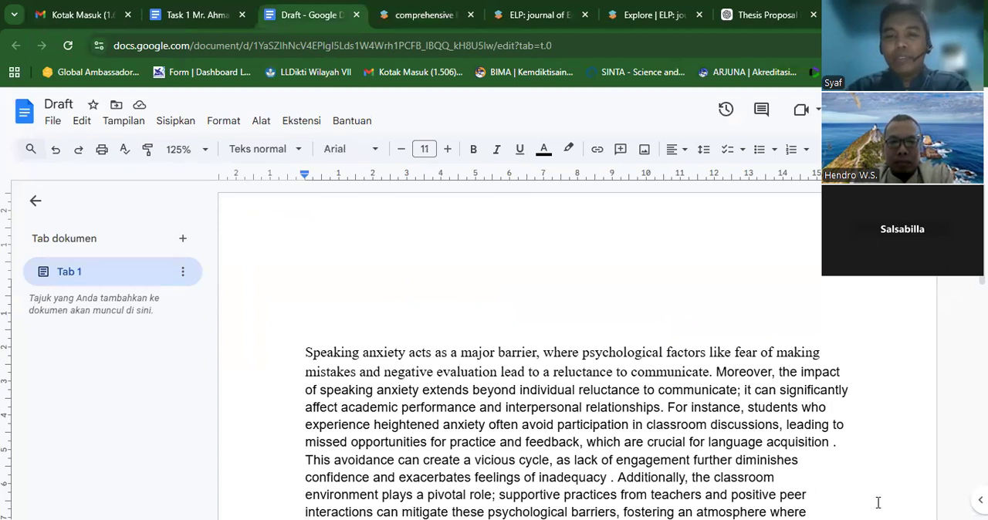
key("ctrl+End")
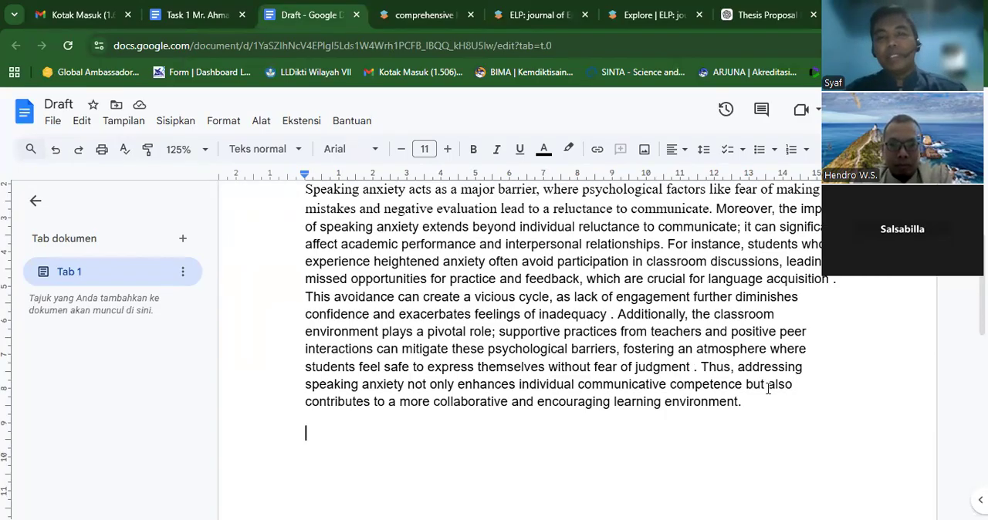
left_click(629, 329, "shift")
left_click_drag(629, 328, 250, 296)
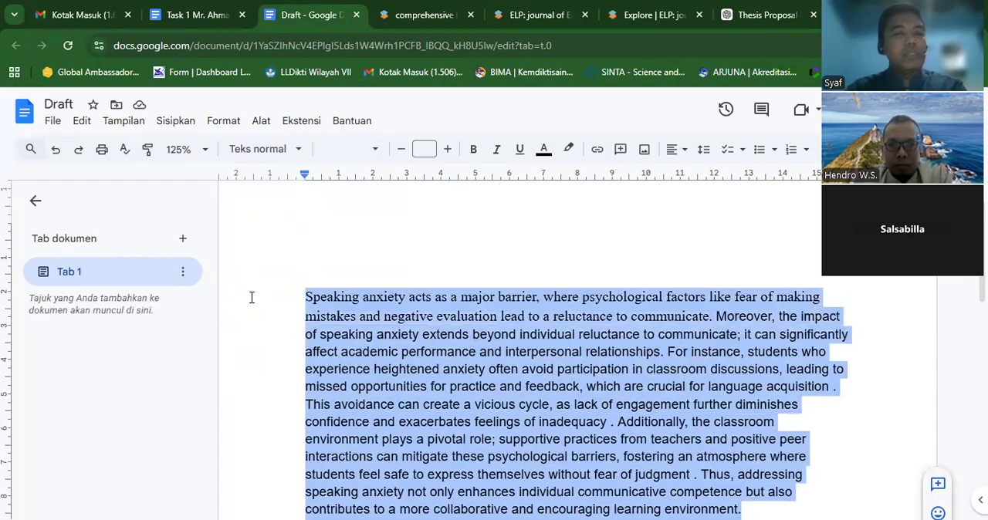
right_click(385, 312)
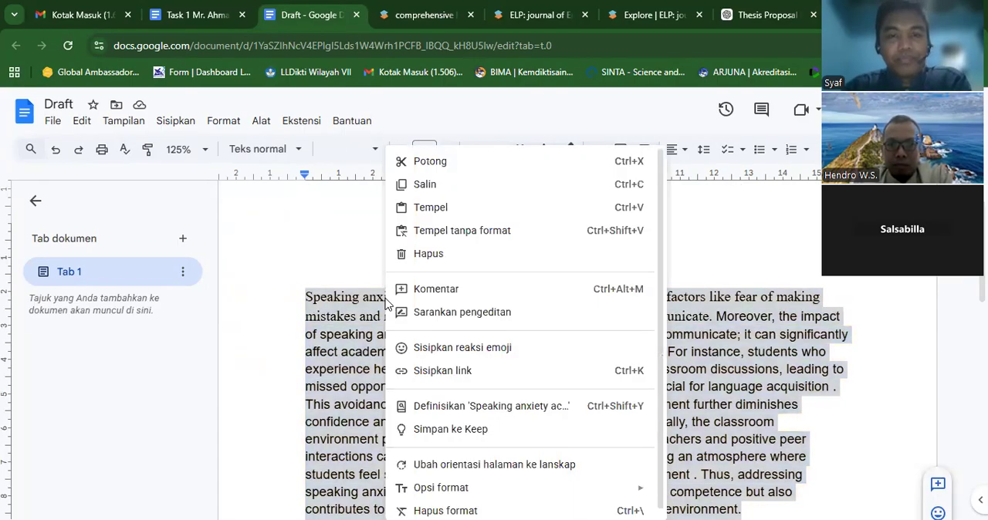
left_click(315, 251)
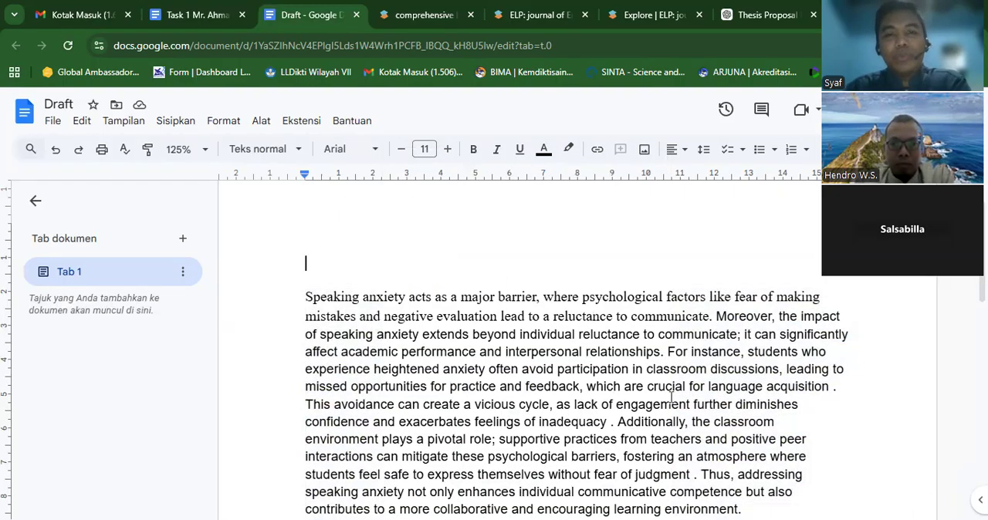
- Start a new line in the Draft document after the speaking anxiety paragraph's last sentence
left_click(745, 504)
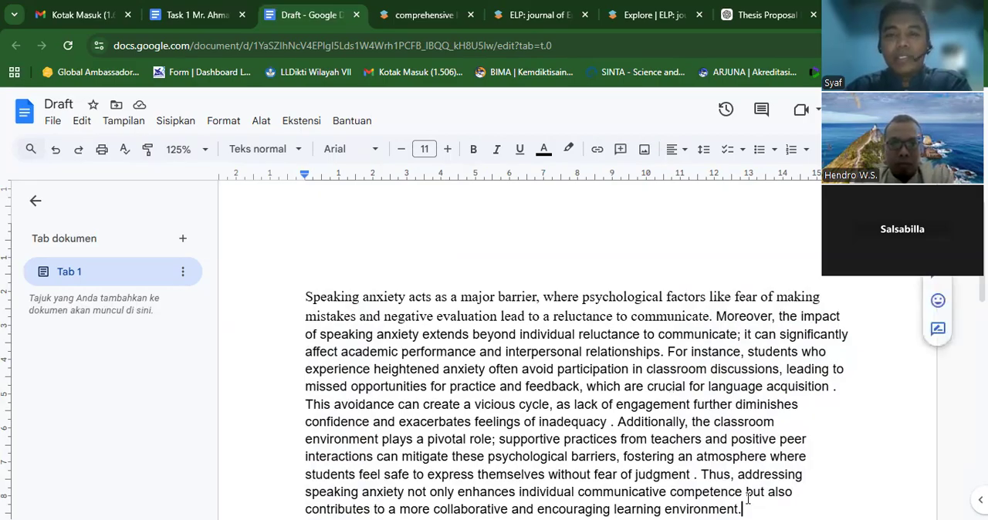
key("Return")
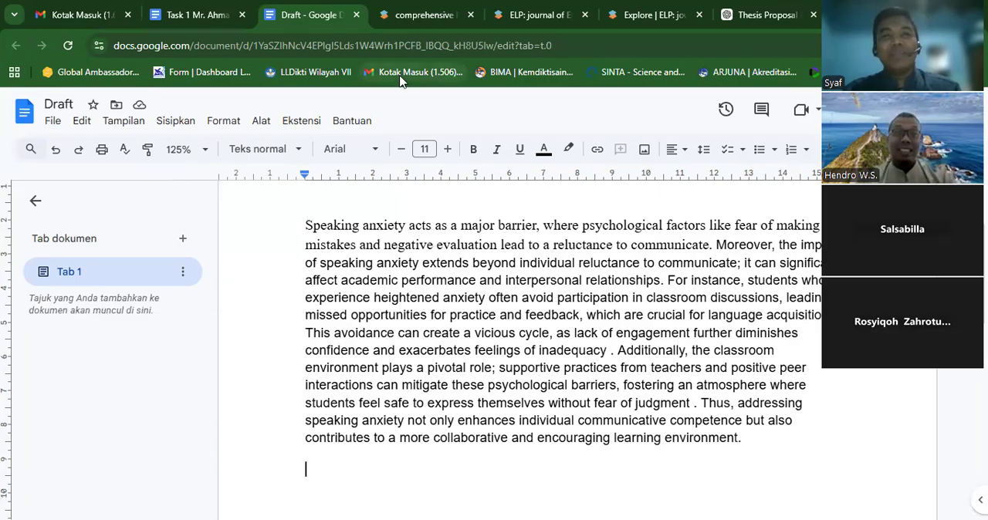
- Open the add-on marketplace for the Draft document
left_click(309, 123)
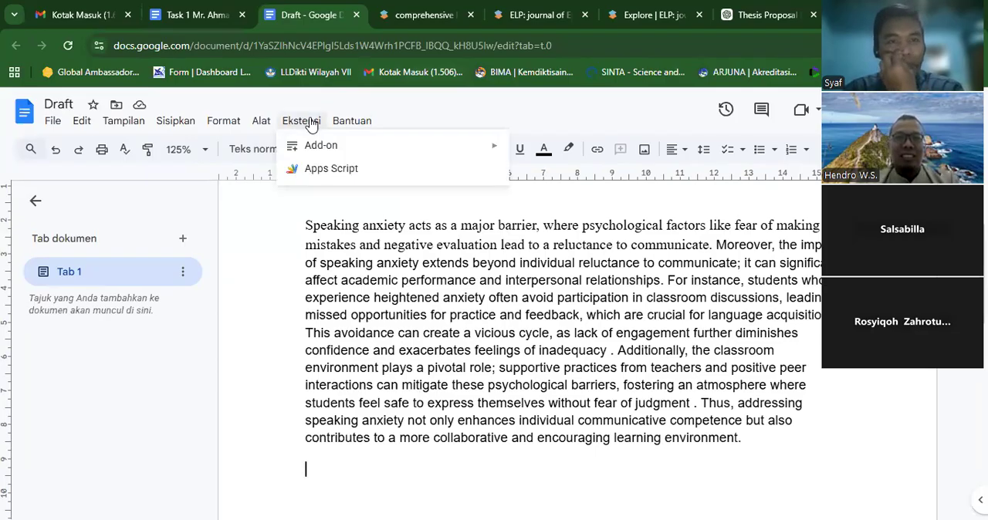
mouse_move(352, 121)
mouse_move(311, 123)
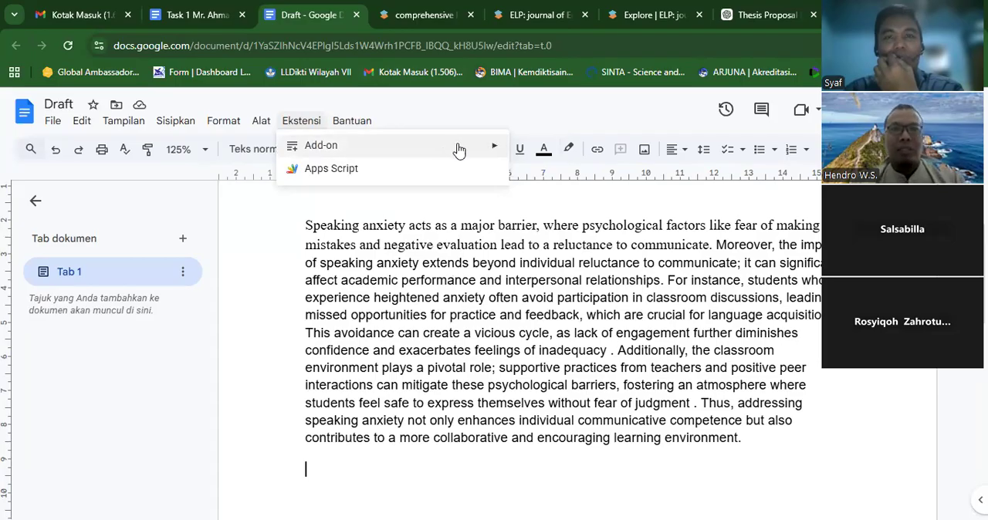
mouse_move(487, 151)
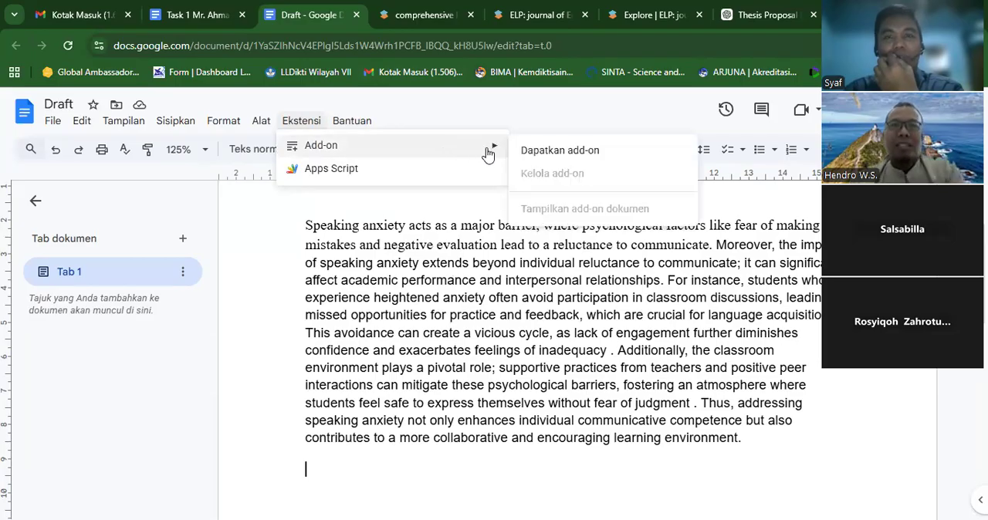
left_click(540, 151)
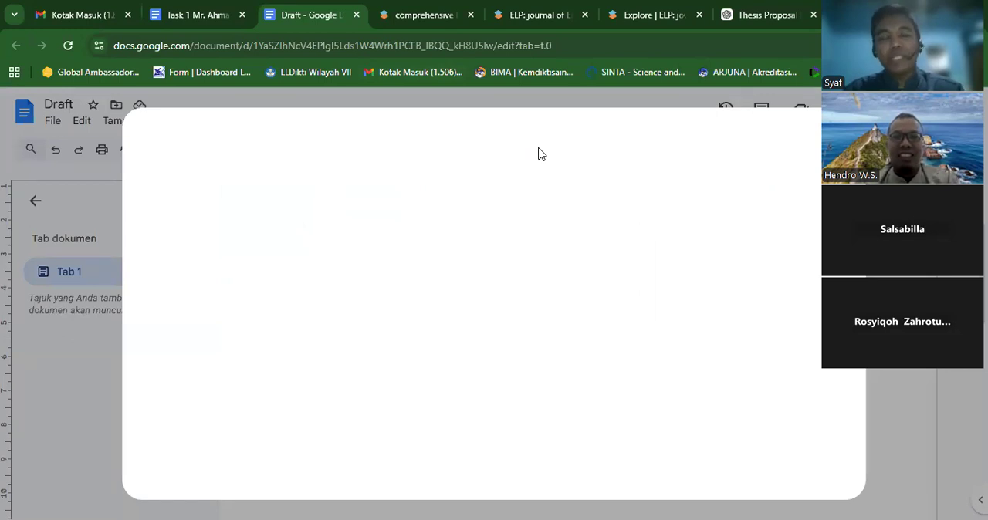
- Search the marketplace for "Paperpal: Free AI Writing Tool & Grammar Checker"
left_click(555, 145)
type("pap")
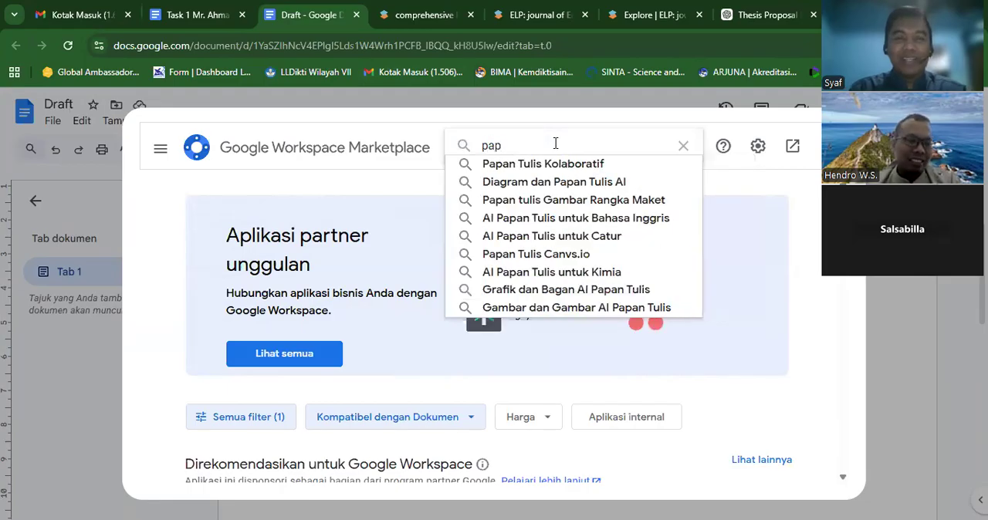
type("erpa")
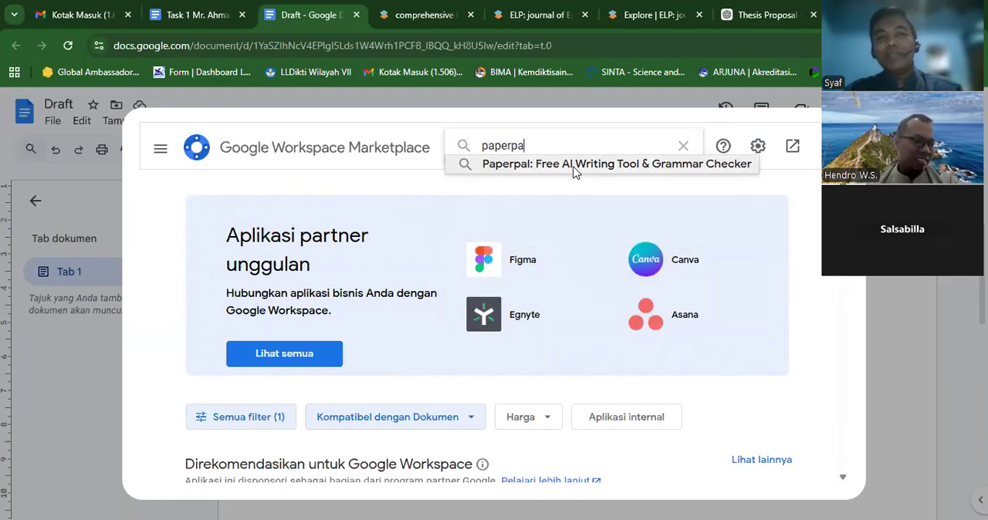
left_click(573, 164)
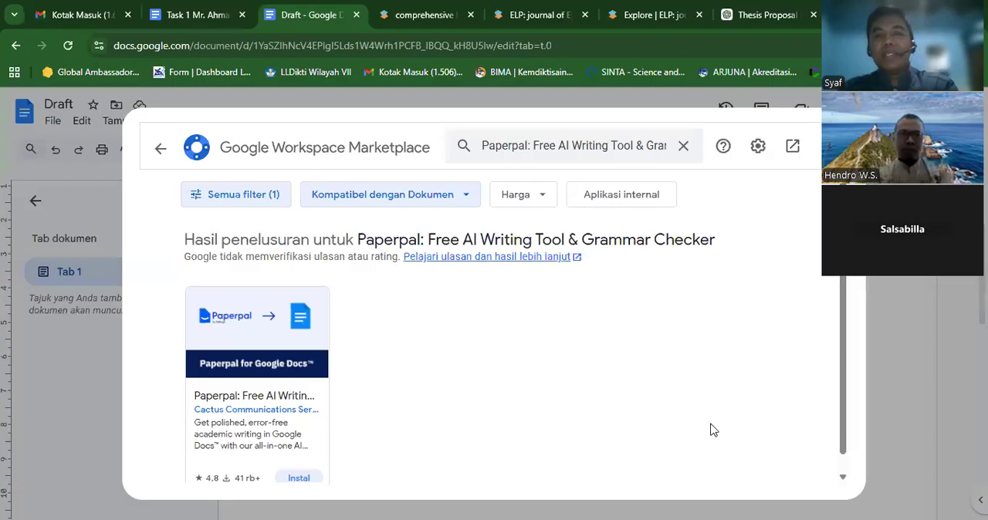
- Install the Paperpal add-on for Google Docs and return to the Draft document
scroll(673, 402, "down", 1)
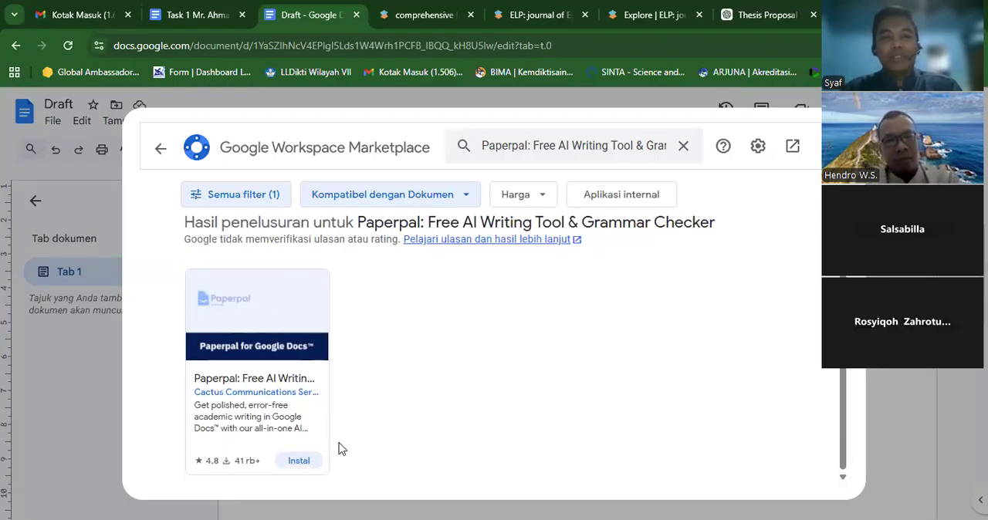
left_click(301, 460)
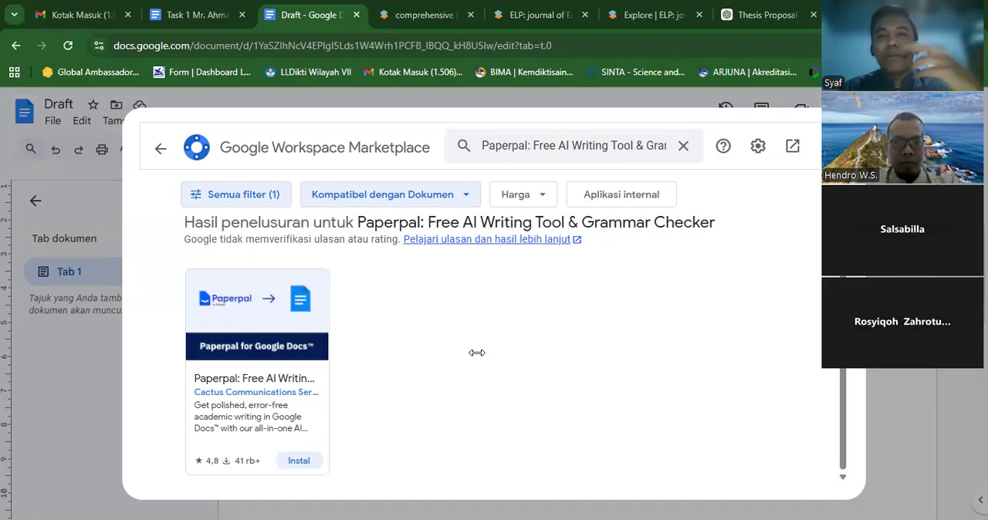
left_click(298, 461)
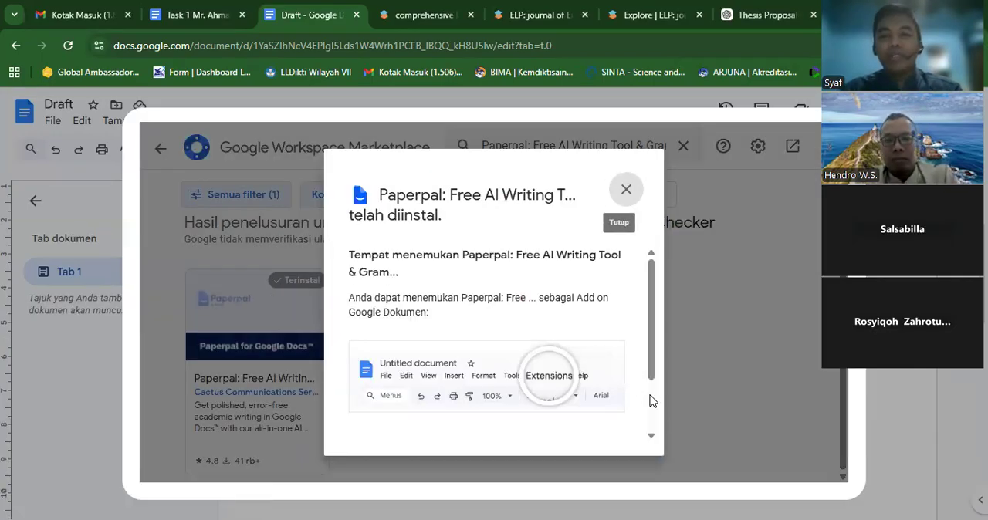
scroll(647, 400, "down", 3)
left_click(609, 409)
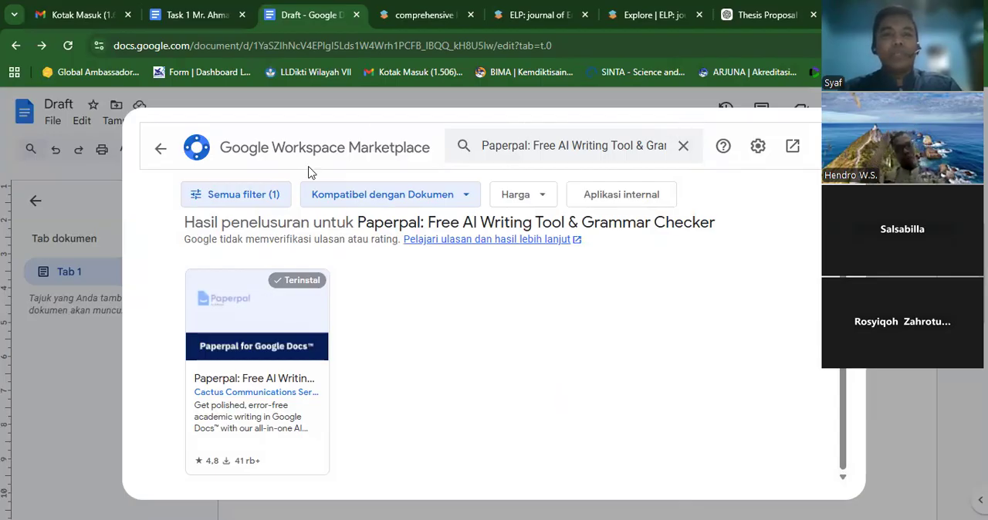
left_click_drag(157, 234, 144, 217)
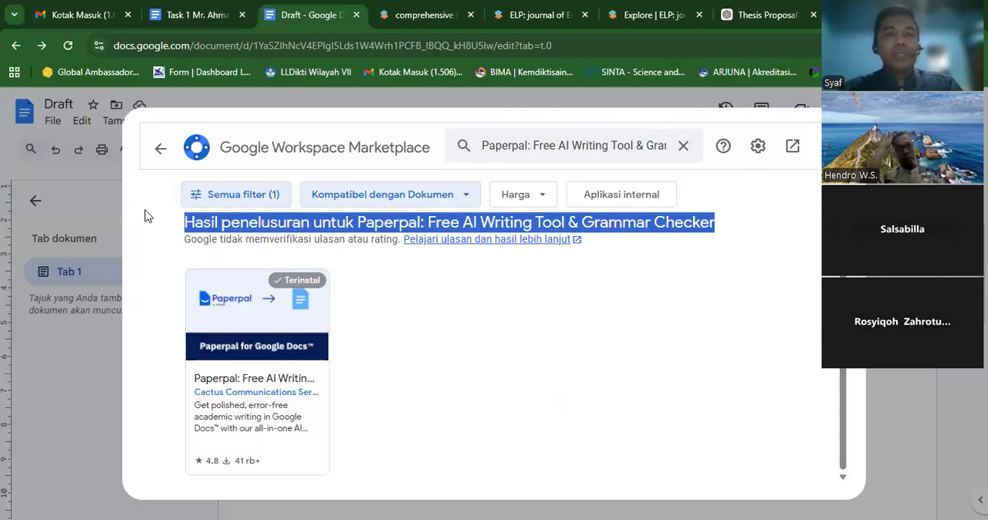
left_click(494, 364)
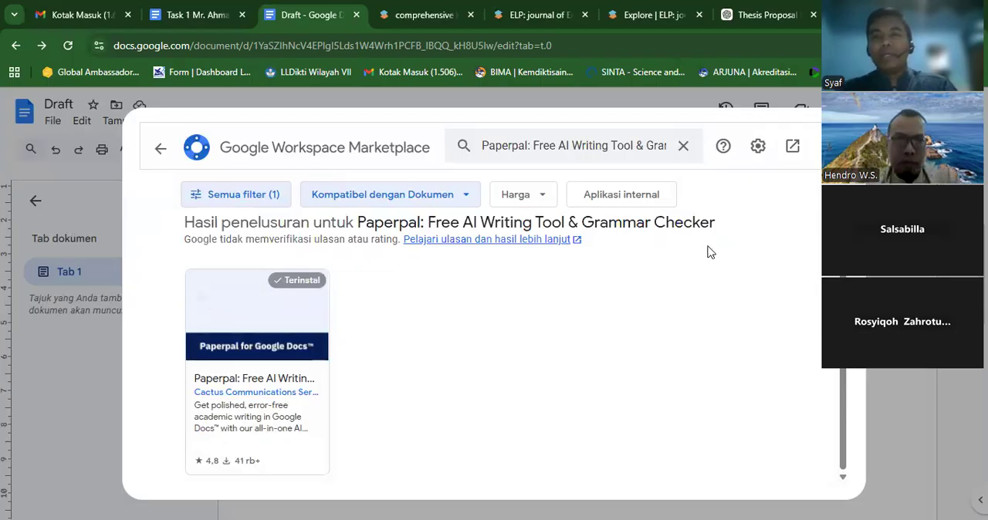
key("Escape")
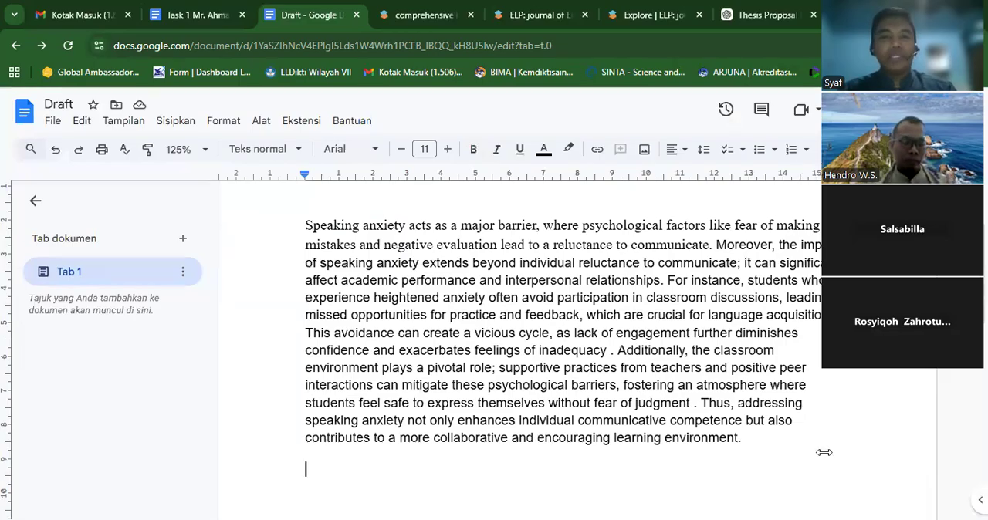
- Launch the installed Paperpal add-on beside the Draft document
left_click(299, 129)
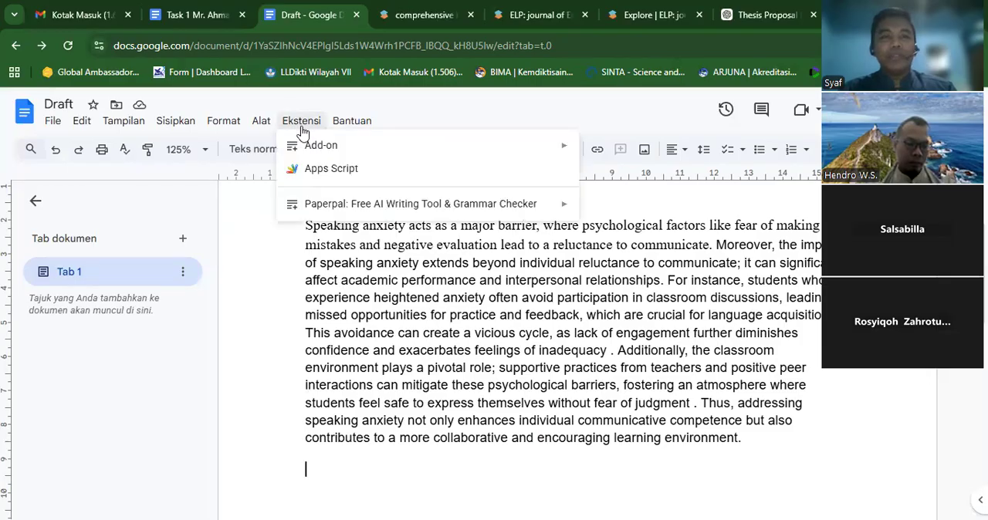
mouse_move(558, 204)
left_click(602, 213)
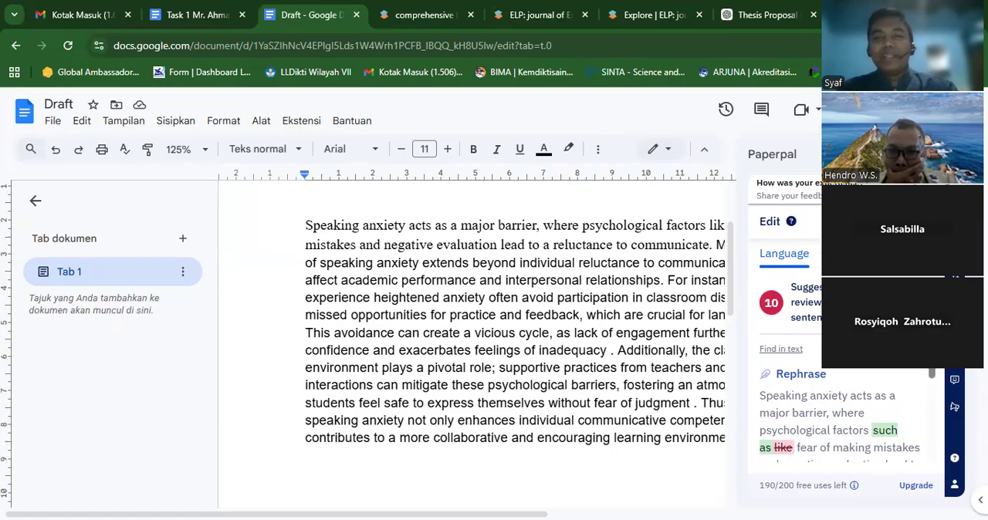
- Accept Paperpal's rephrasing of the paragraph's first sentence, replacing "like" with "such as"
scroll(931, 374, "down", 2)
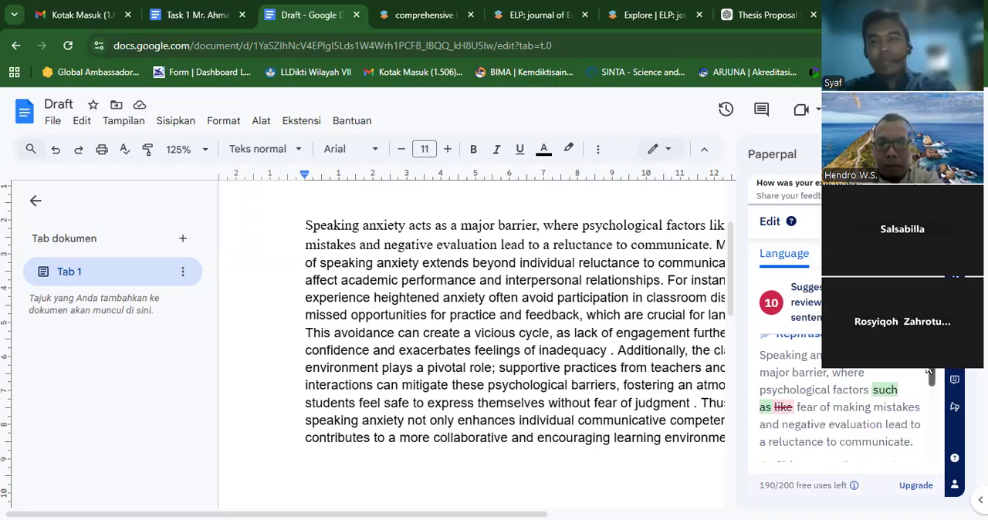
scroll(931, 373, "down", 2)
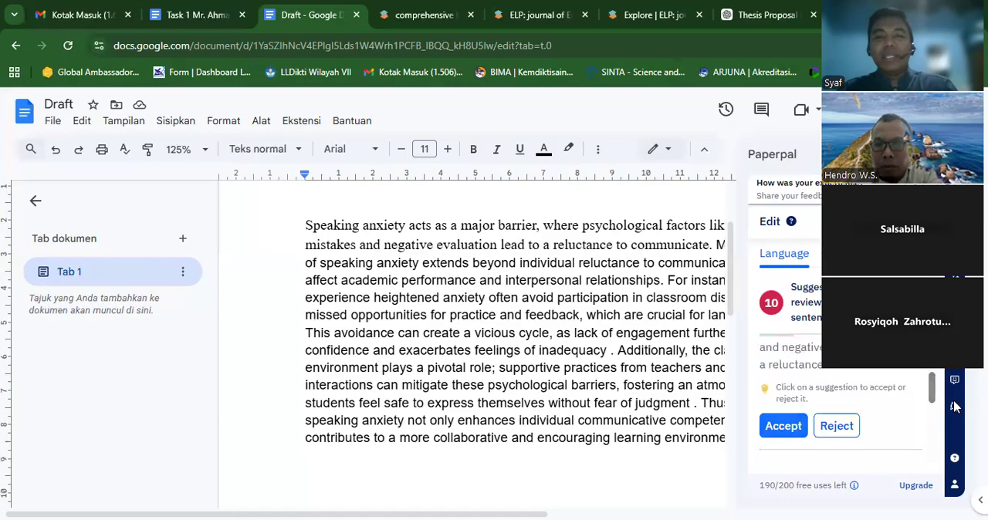
left_click(794, 426)
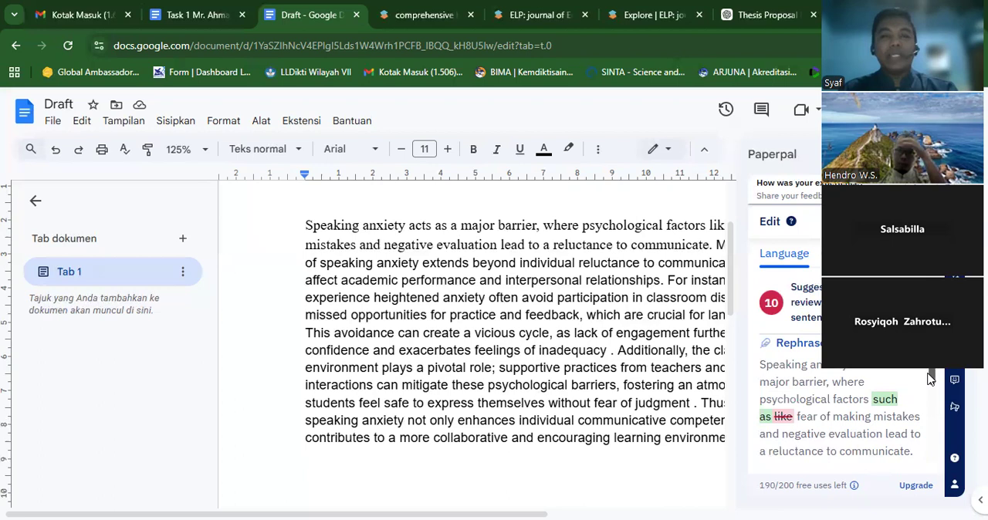
scroll(931, 378, "down", 1)
scroll(930, 378, "down", 3)
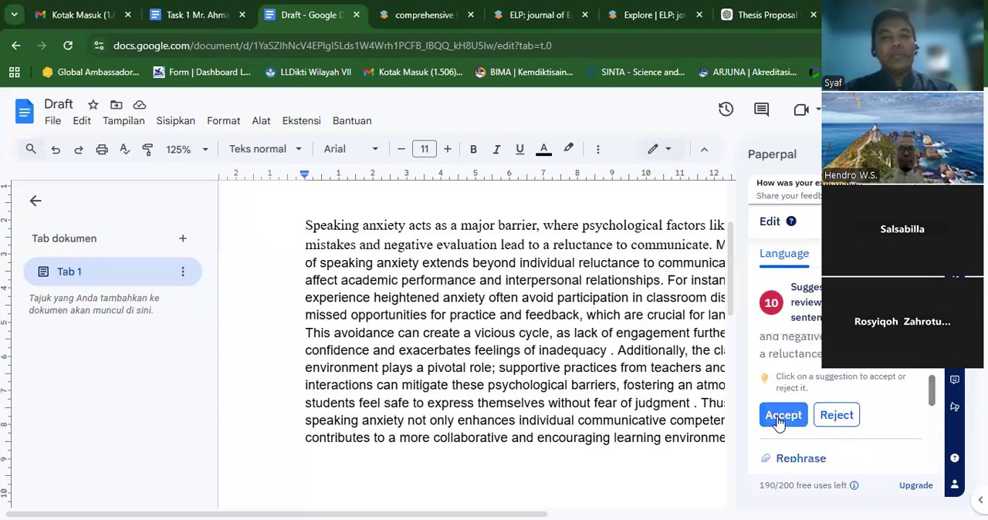
left_click(778, 418)
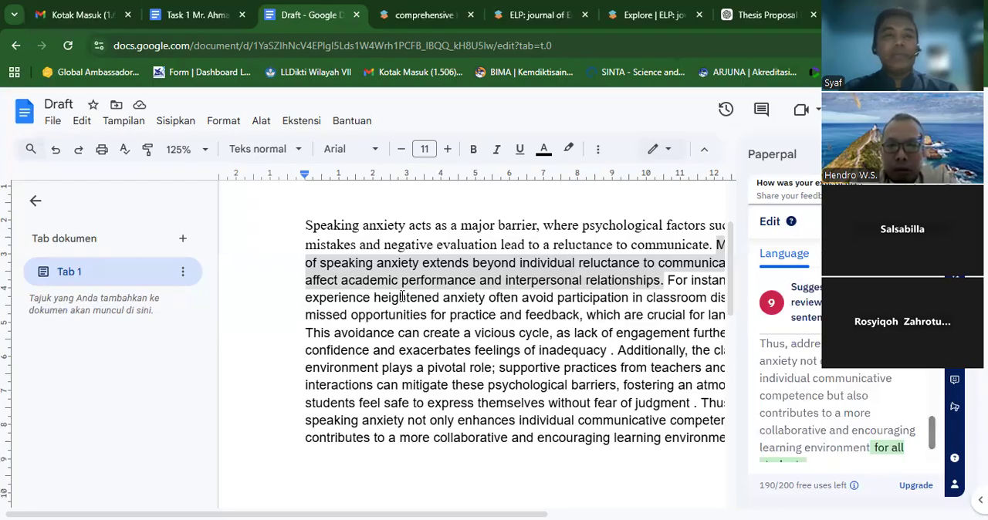
- Highlight "such as" in the paragraph's first sentence to check the accepted rephrasing
key("ctrl+minus")
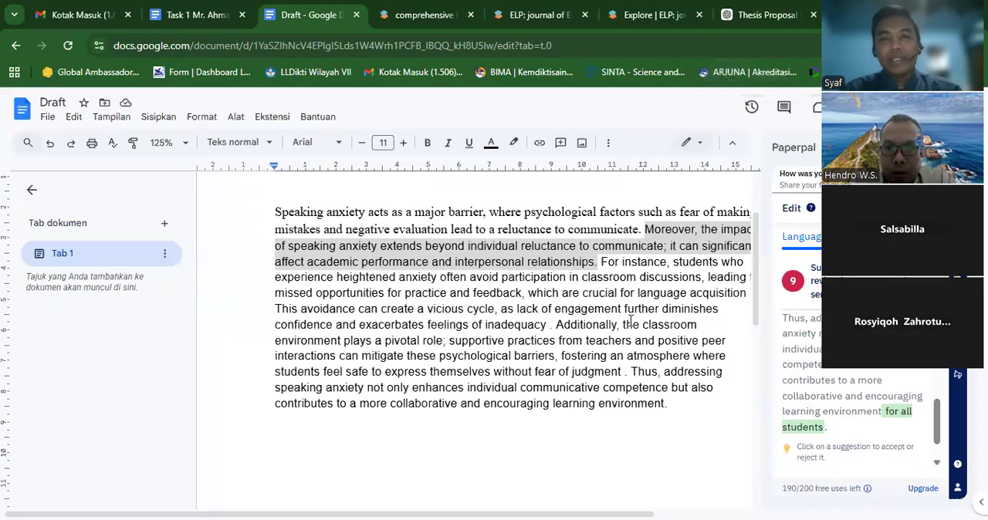
left_click(469, 213)
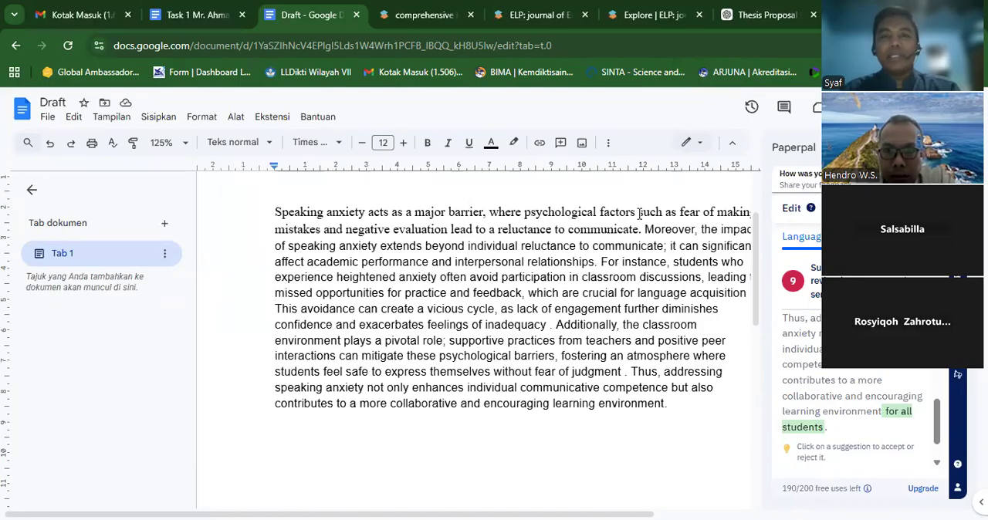
left_click_drag(638, 213, 677, 217)
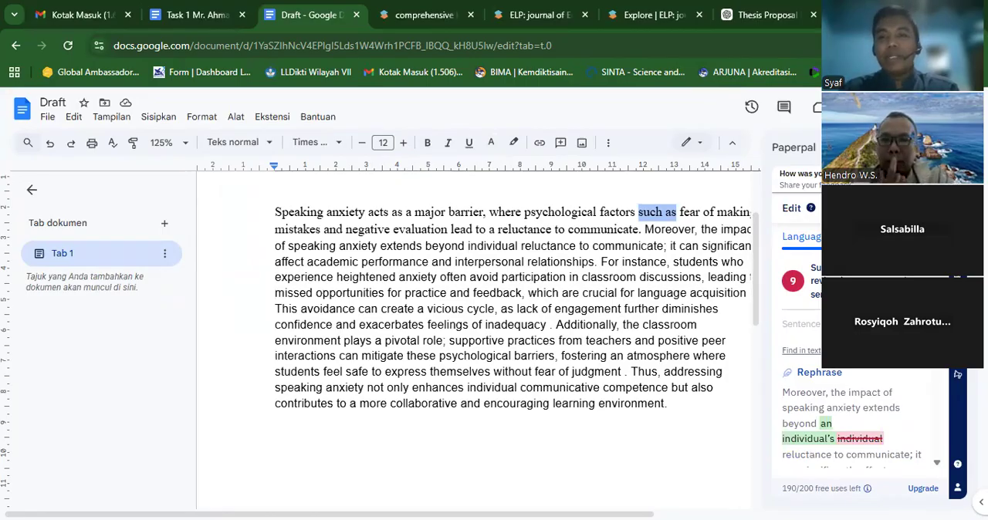
- Expand Paperpal's suggestion categories and check the grammar category against the highlighted paragraph text
left_click(926, 281)
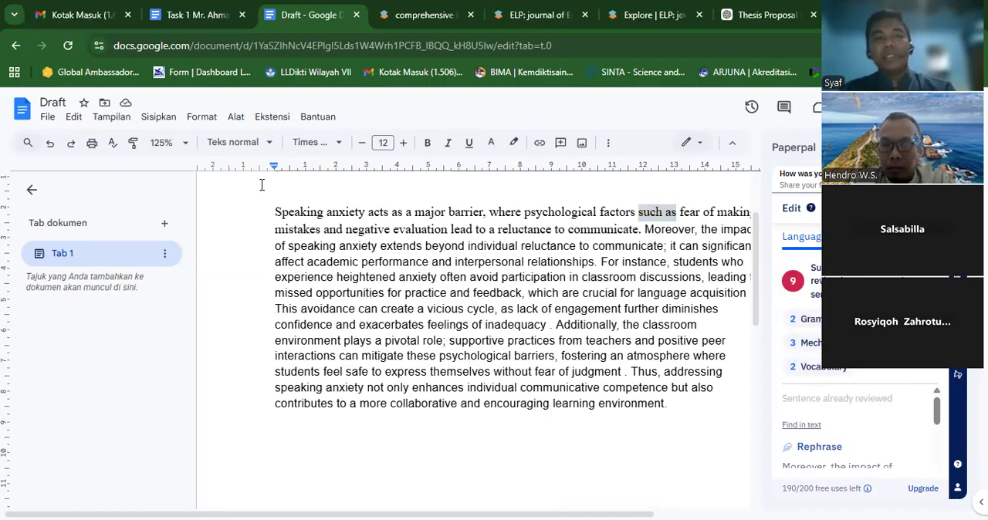
left_click_drag(276, 213, 689, 395)
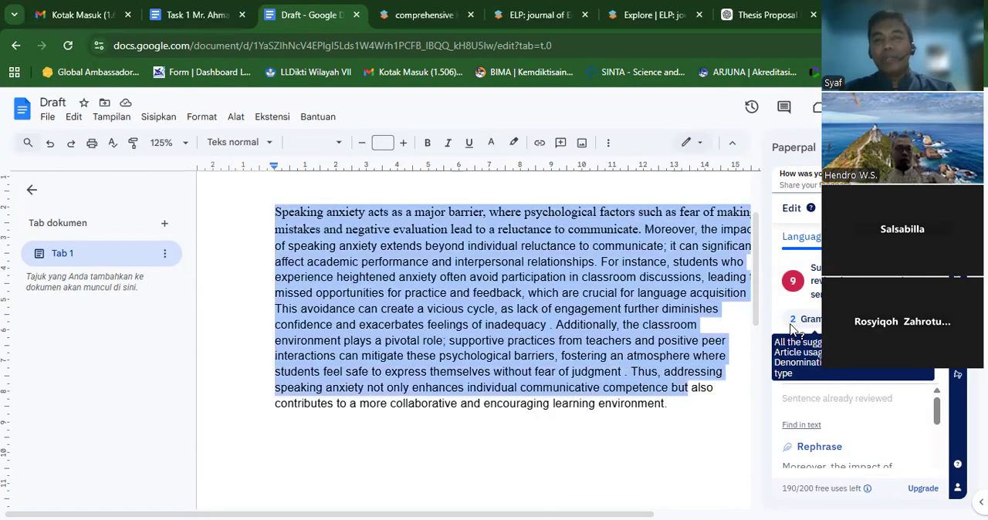
left_click(814, 325)
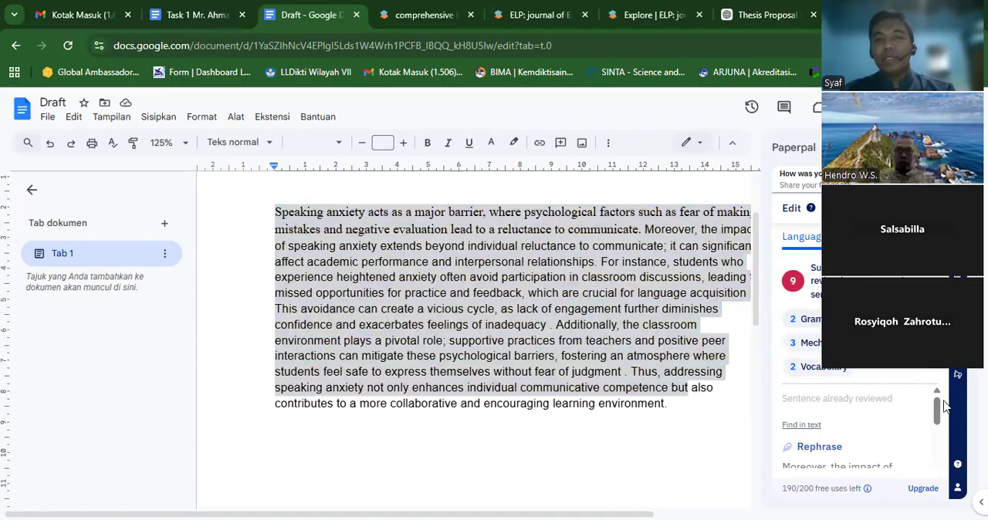
- Accept all suggestions for the "For instance" sentence, including "participating" for "participation", and for the "This avoidance" sentence, including "a lack", removing spaces before both periods
left_click_drag(937, 412, 941, 477)
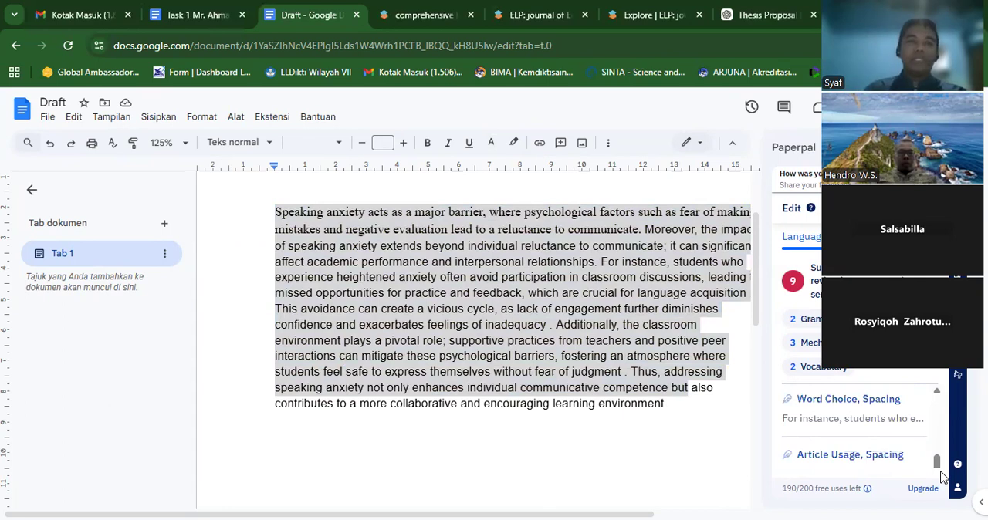
left_click(829, 403)
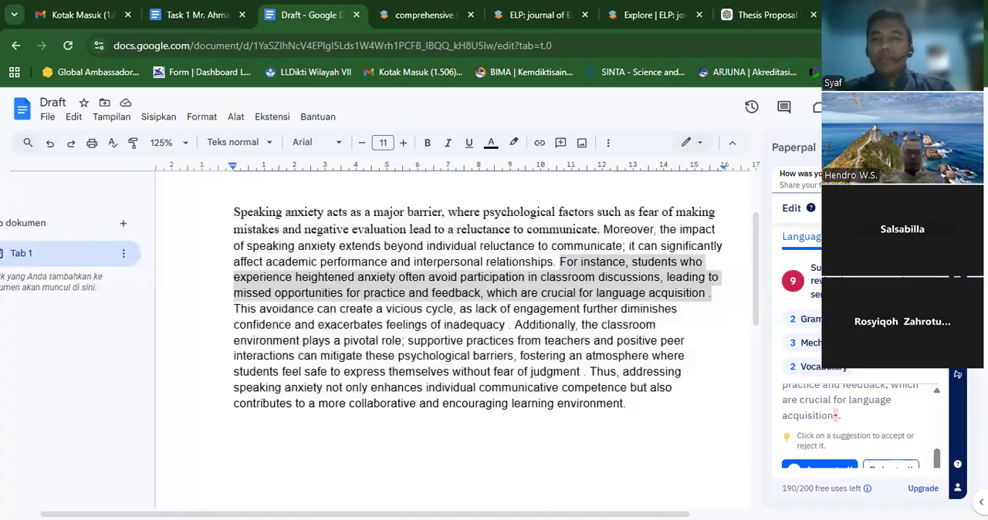
scroll(940, 395, "up", 4)
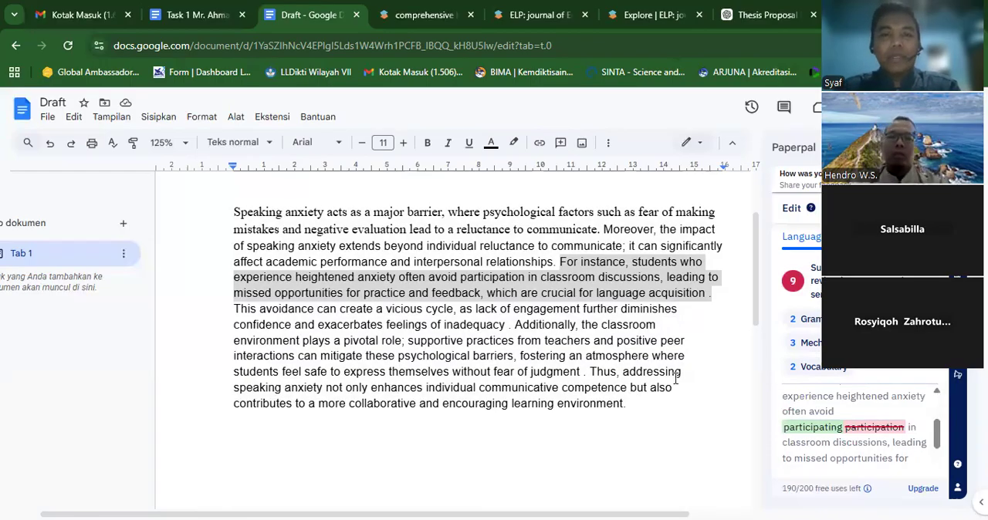
left_click(505, 282)
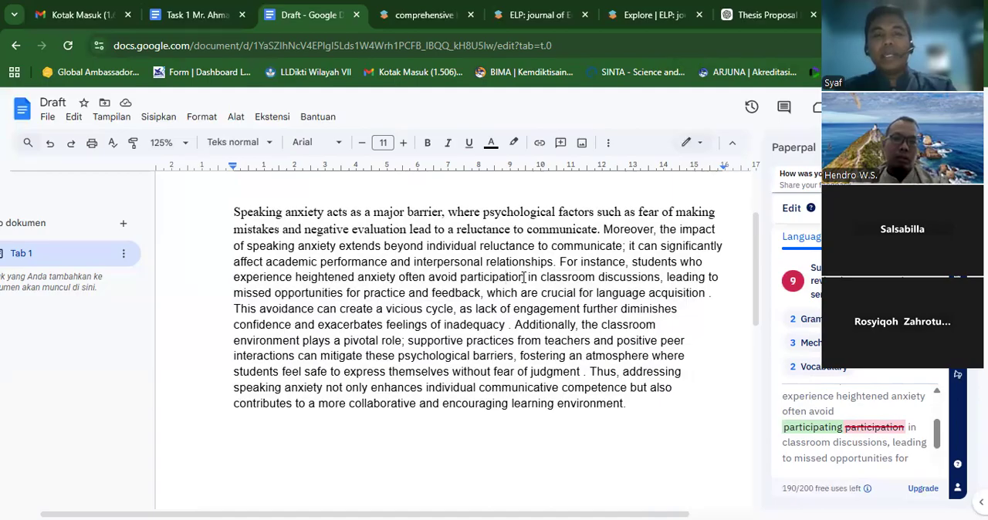
left_click_drag(524, 276, 474, 278)
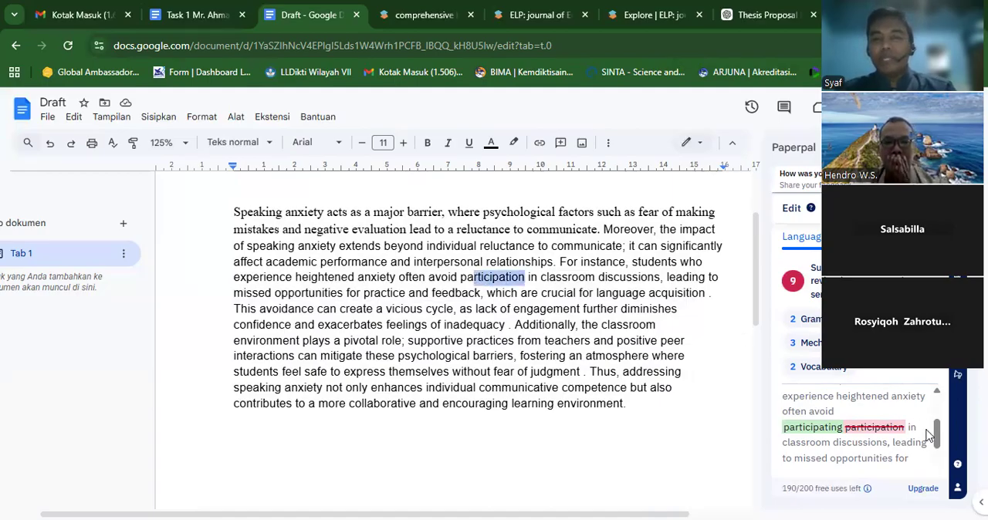
left_click_drag(936, 434, 936, 459)
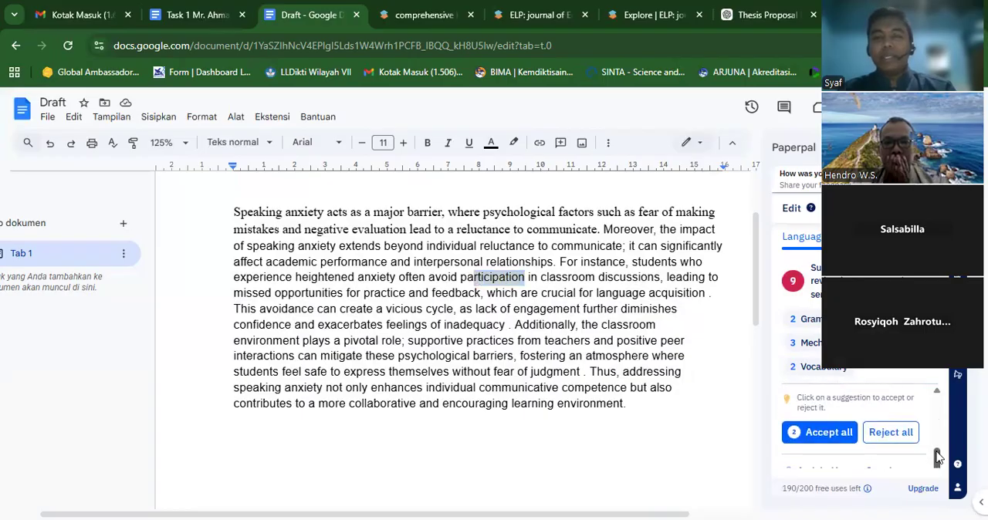
left_click(841, 434)
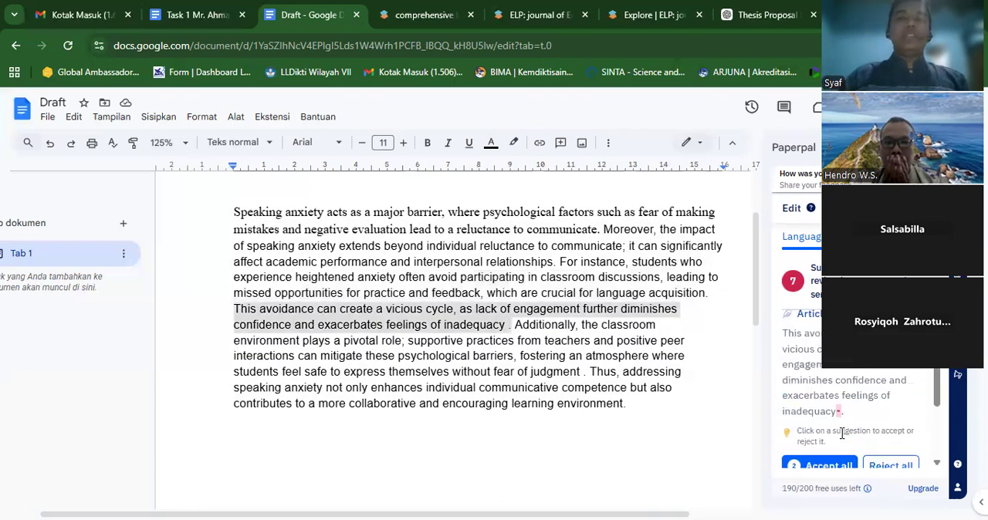
left_click(816, 465)
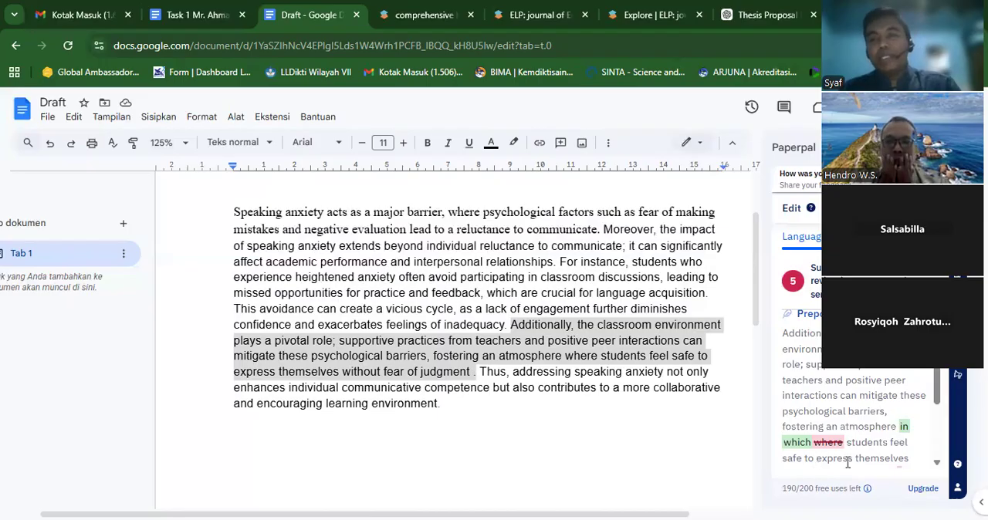
- Accept all suggestions for the "Additionally" sentence, including "in which" for "where", and accept adding "for all students" to the final sentence
left_click_drag(940, 371, 940, 426)
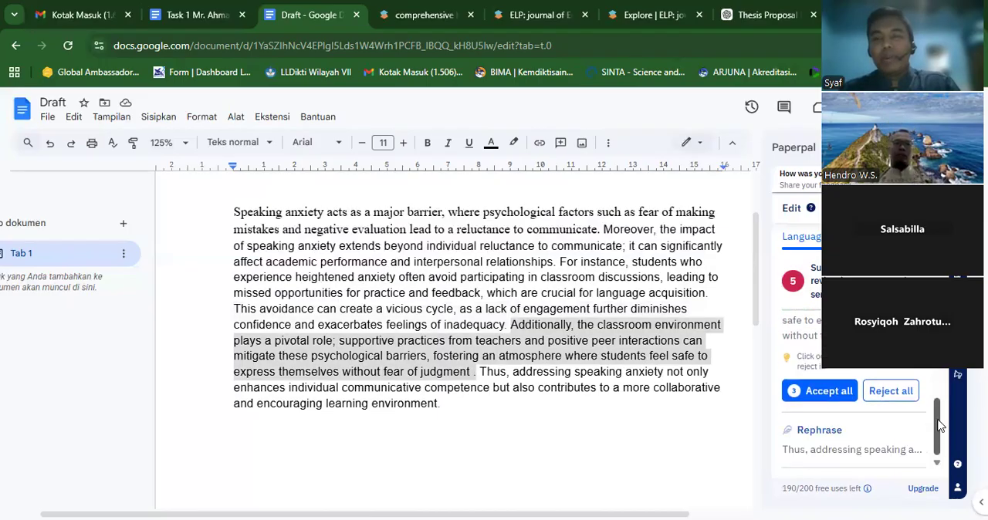
left_click(841, 386)
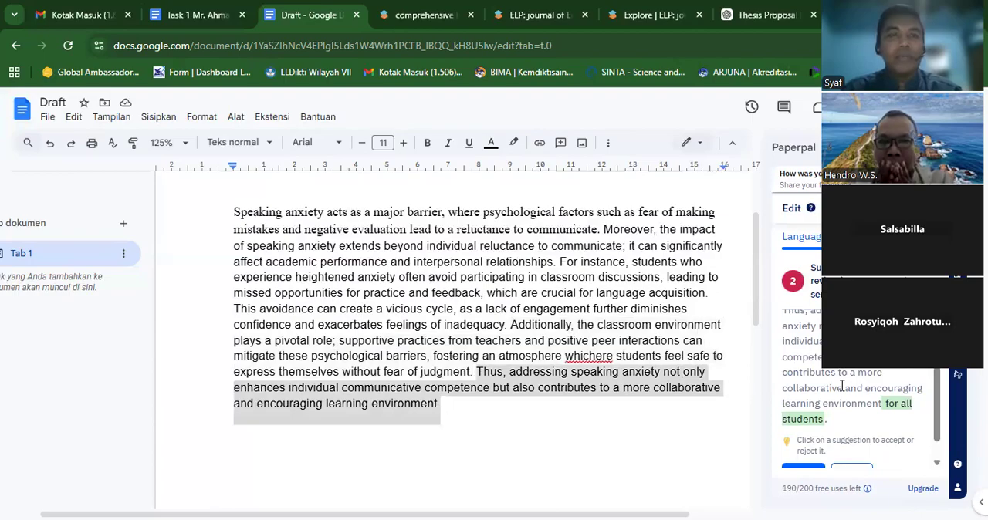
left_click(270, 118)
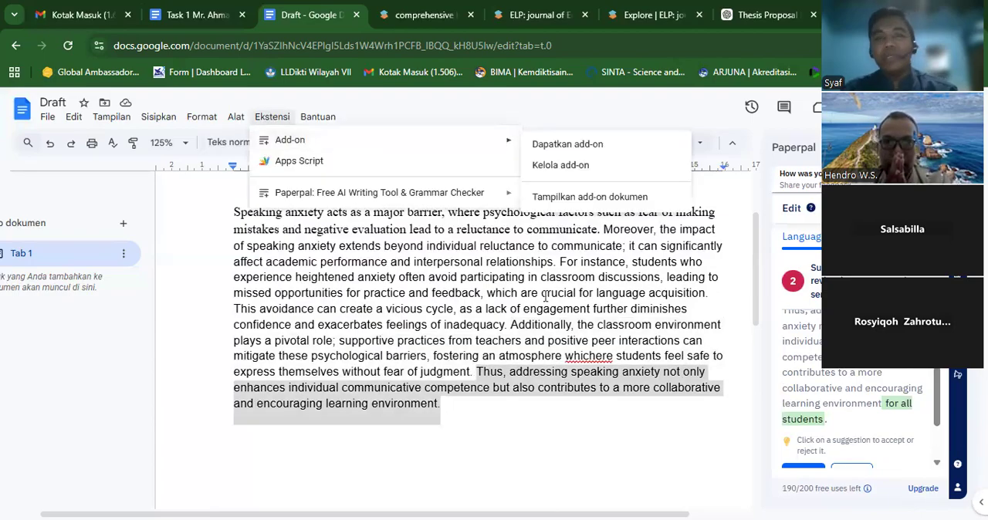
left_click(602, 419)
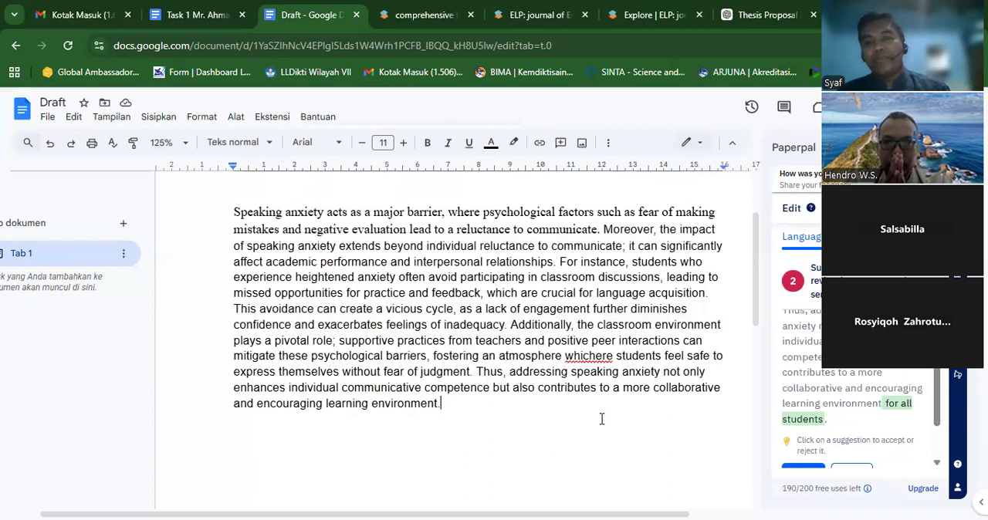
left_click(938, 437)
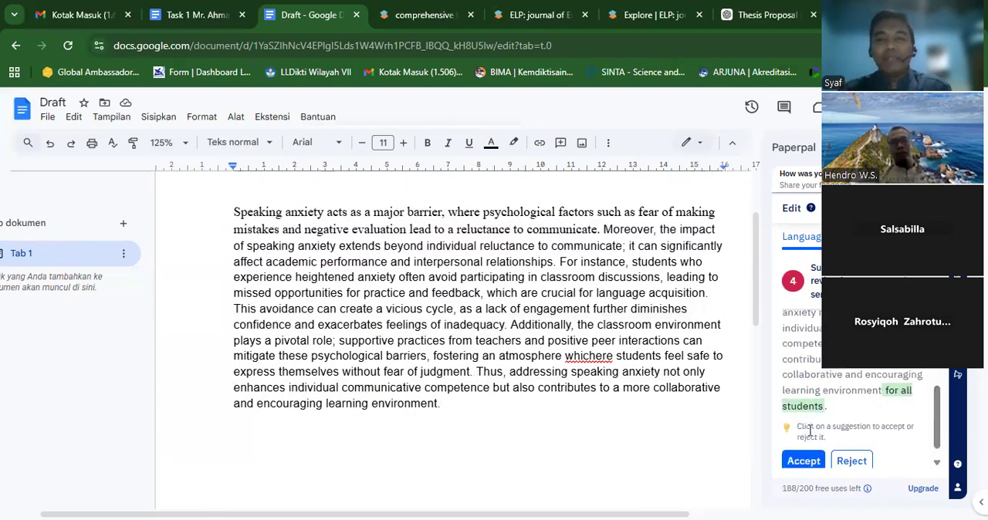
left_click(804, 460)
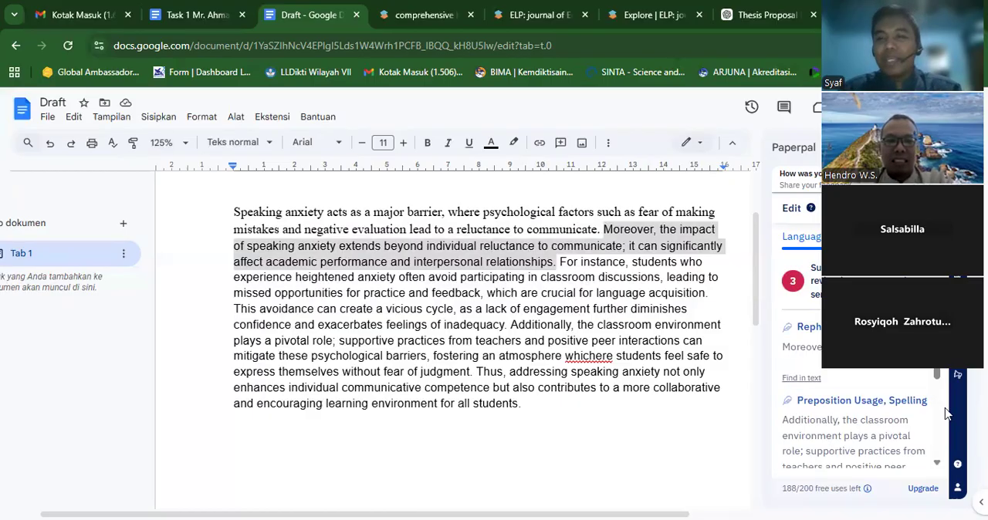
- Try to replace "whichere" with "in which" through its suggestions, and accept "an individual's" for "individual" in the "Moreover" sentence
scroll(939, 413, "down", 3)
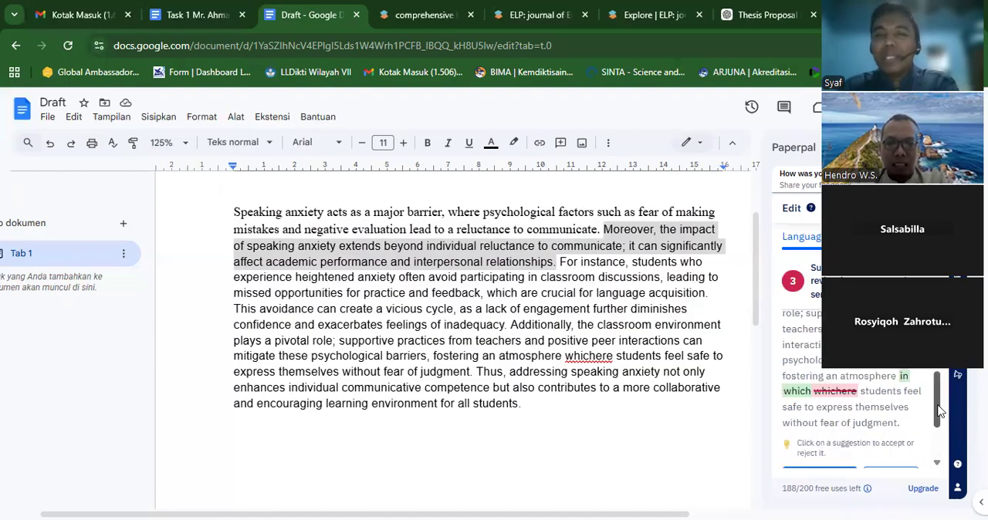
scroll(939, 412, "down", 2)
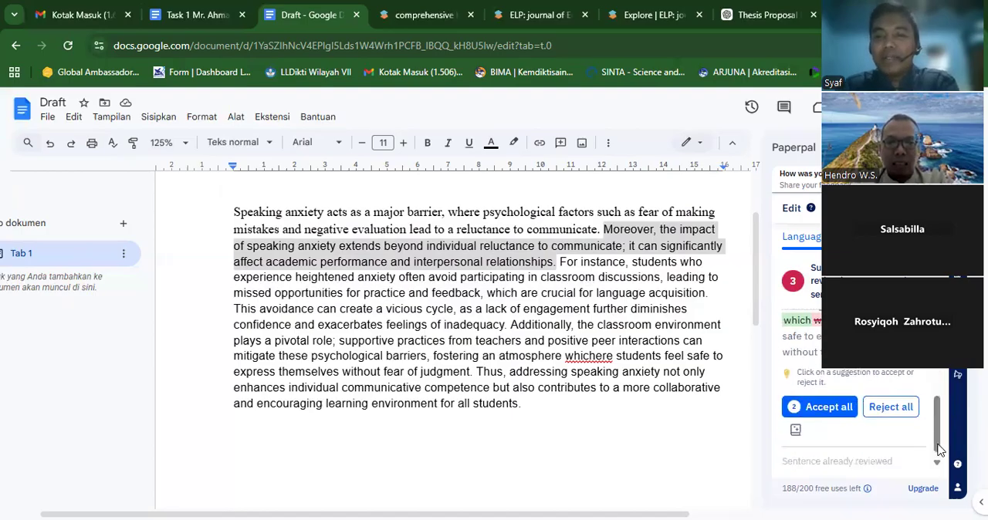
left_click(823, 404)
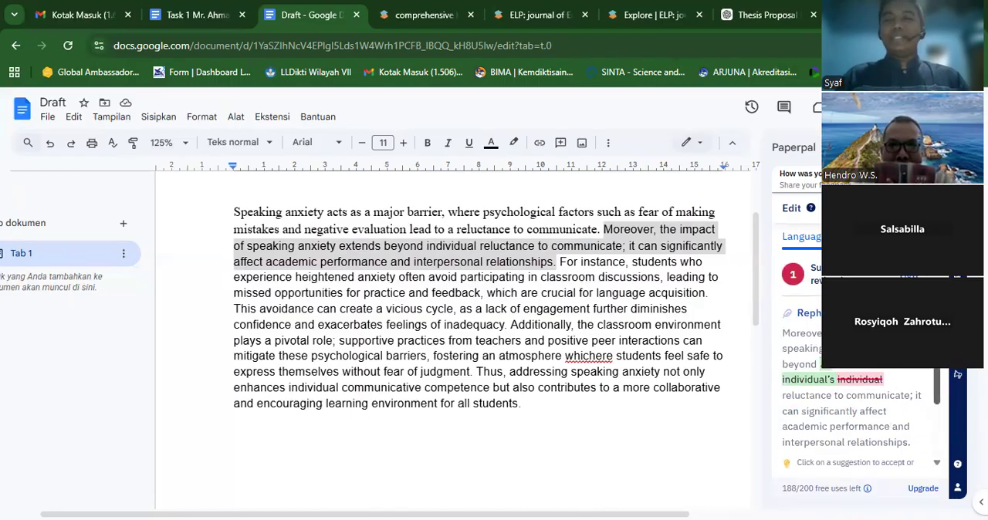
left_click_drag(936, 388, 936, 429)
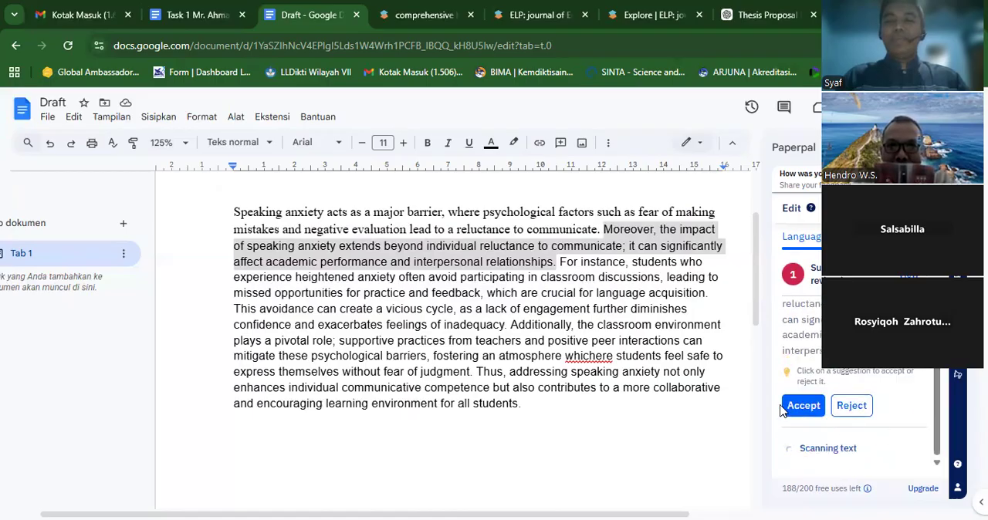
left_click(800, 444)
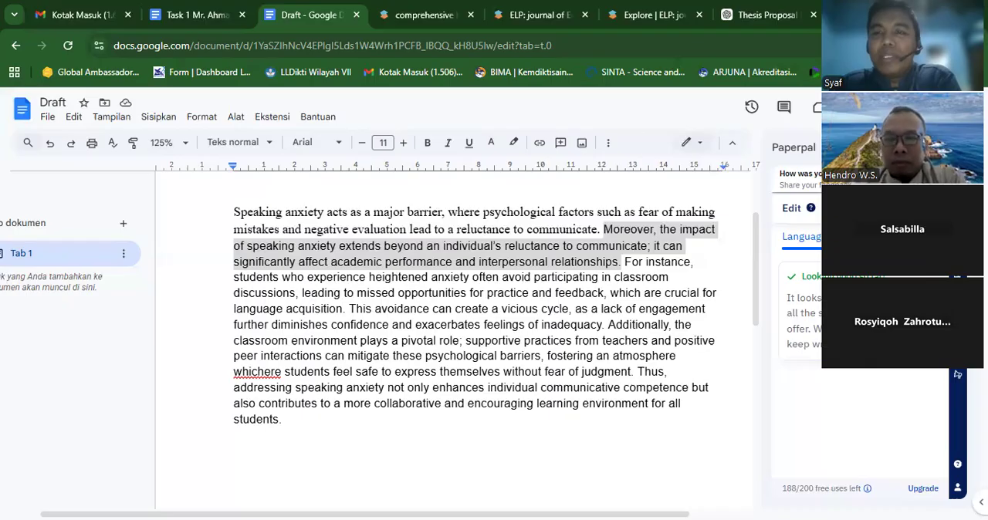
- Select the whole draft text, show Paperpal's Rewrite options, send the recommendation rating without a comment, and skip the Marketplace review request
left_click(367, 345)
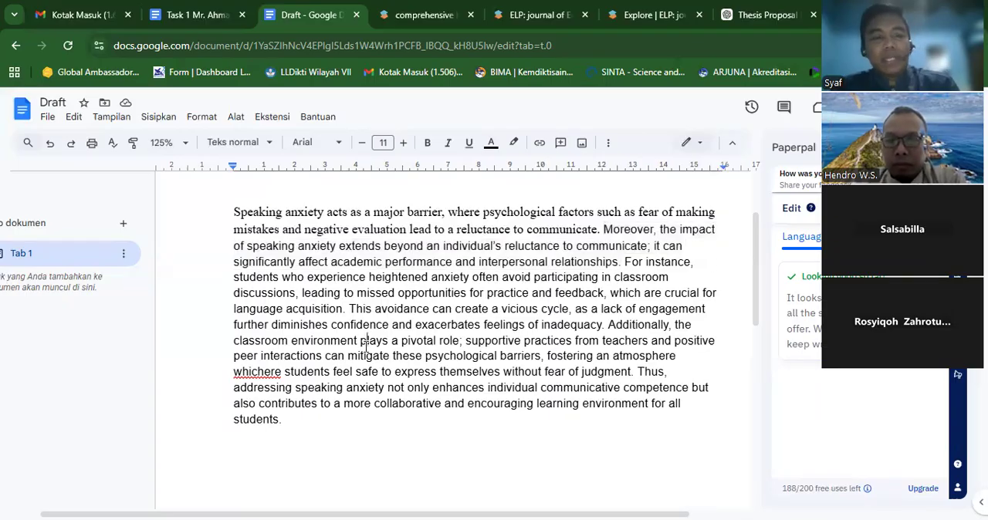
key("ctrl+a")
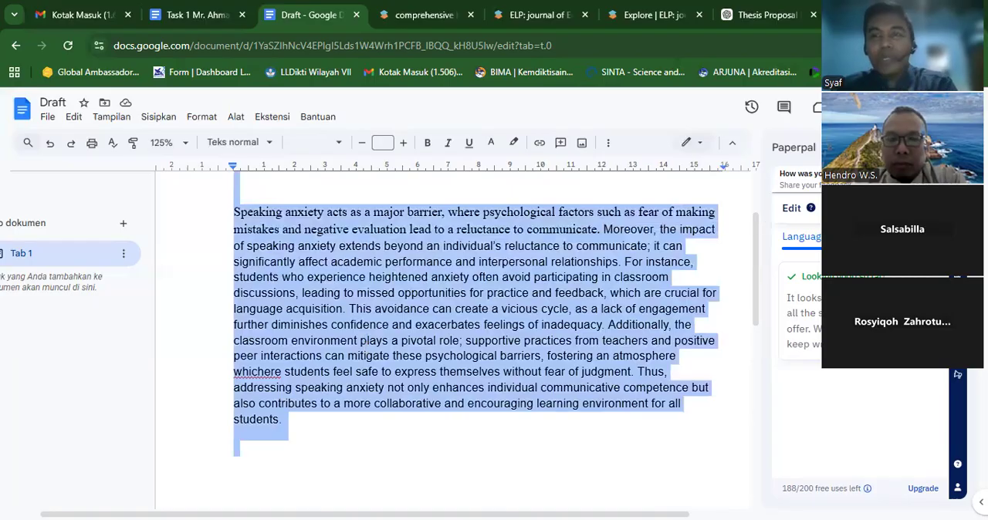
left_click(957, 244)
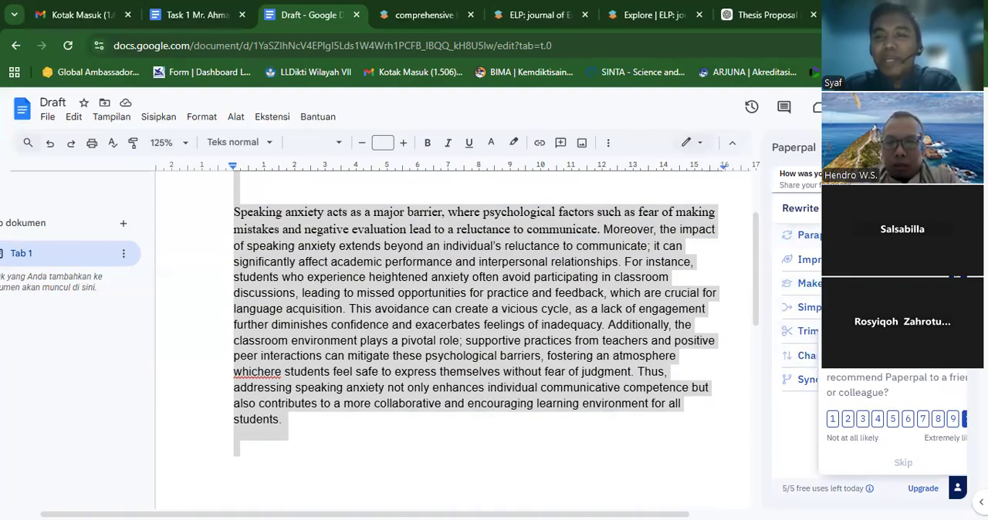
left_click(964, 418)
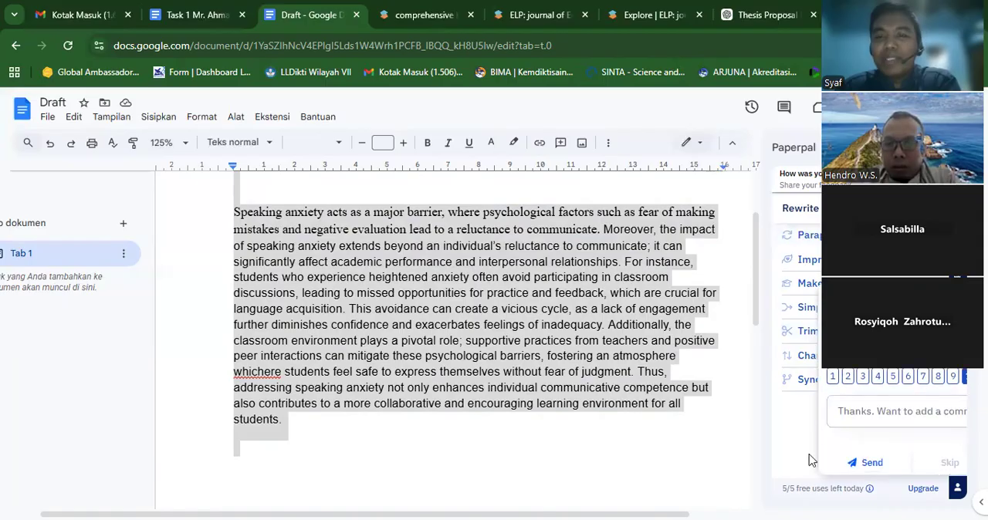
left_click(872, 464)
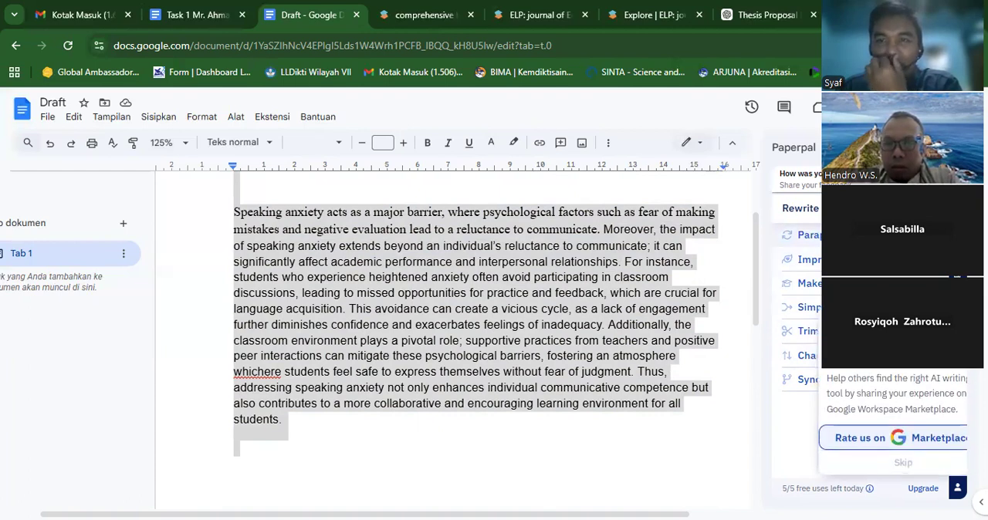
left_click(904, 463)
- Generate rewritten versions of the selected text in the Paraphrase, Improve Fluency, Make Academic and Simplify modes
left_click(835, 236)
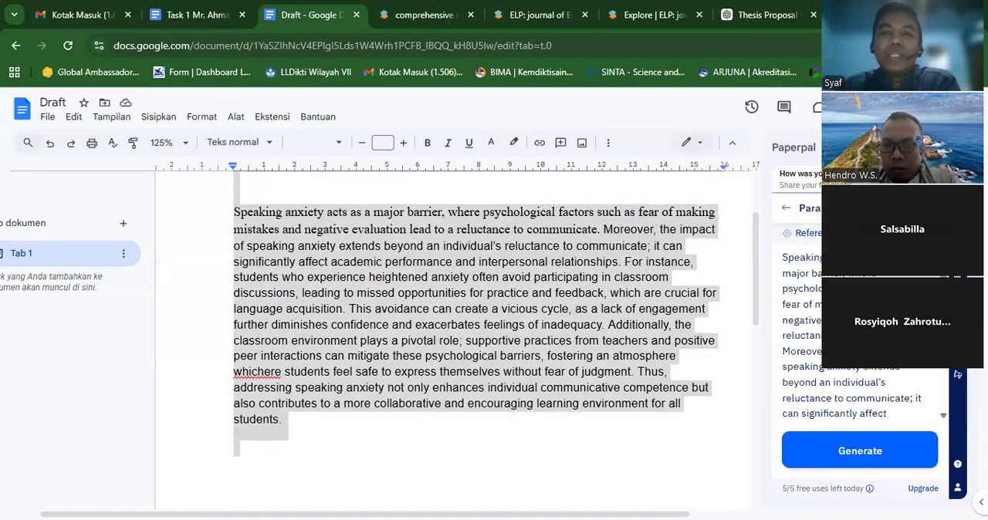
left_click(862, 455)
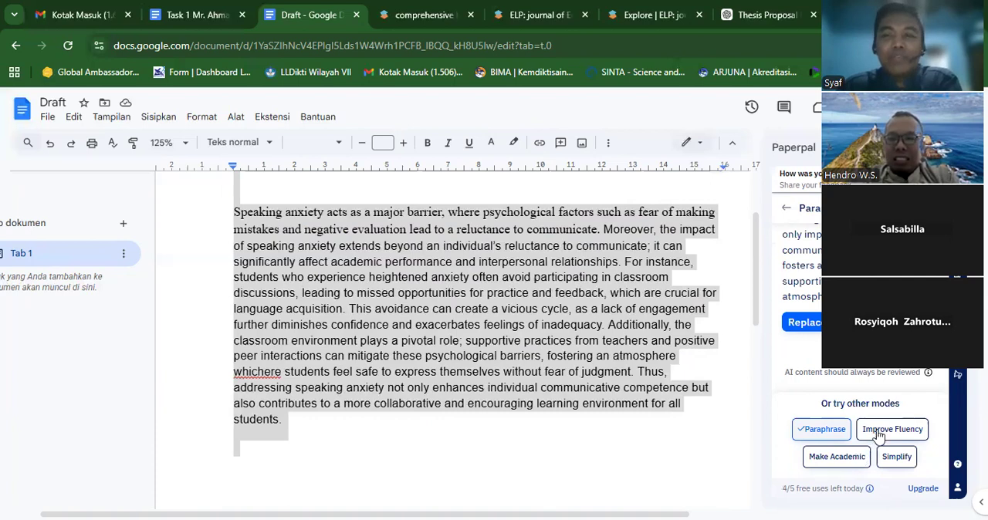
left_click(878, 429)
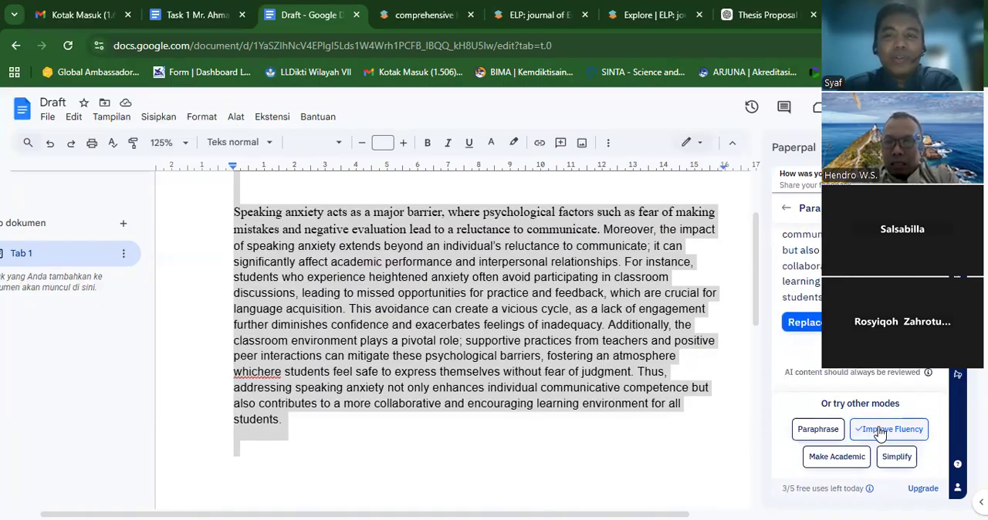
left_click(816, 461)
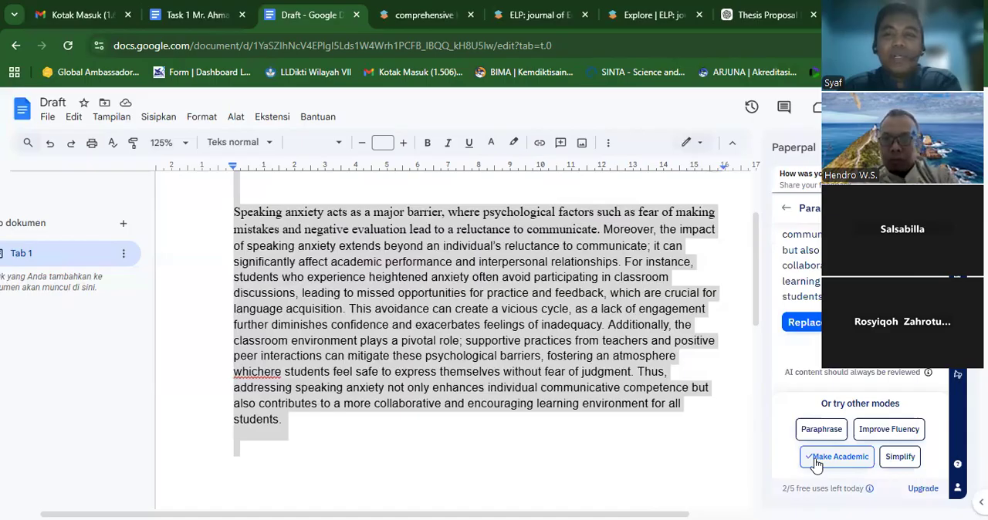
left_click(896, 463)
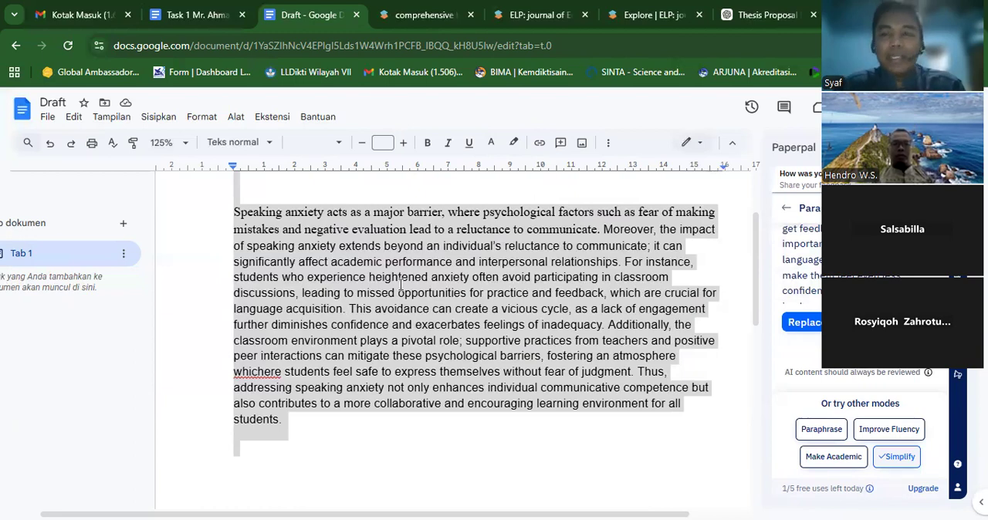
- Replace the draft's text with the Paraphrase version, and review the Improve Fluency and Make Academic versions for comparison
left_click(821, 431)
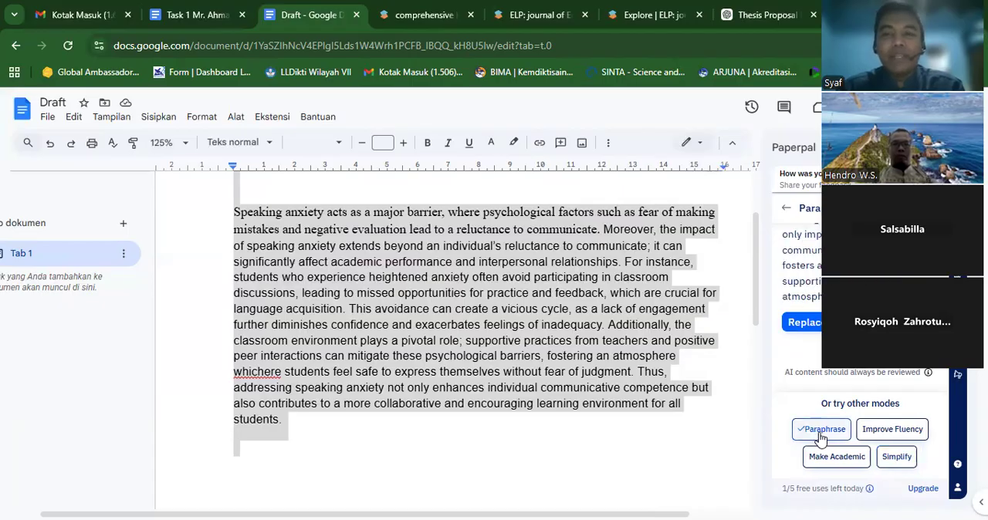
left_click(804, 323)
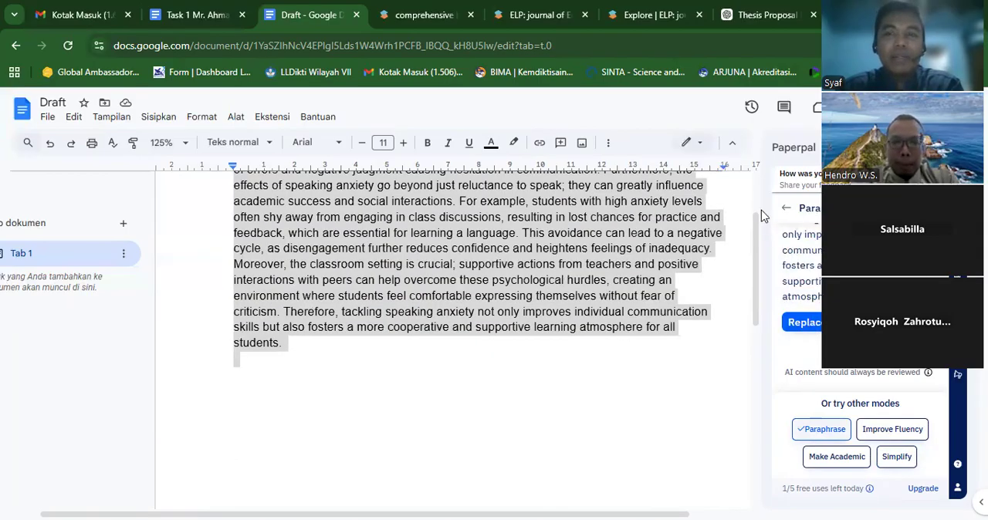
scroll(758, 205, "up", 3)
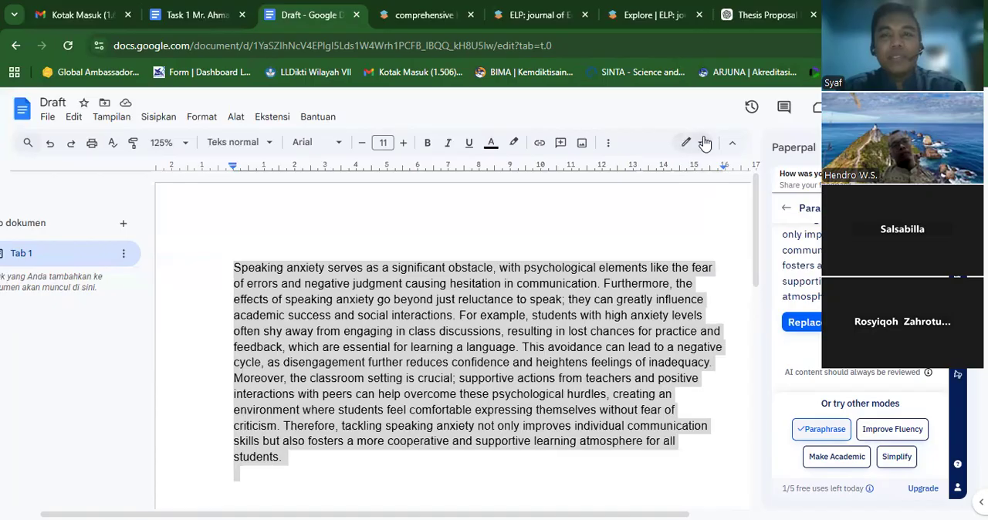
left_click(252, 209)
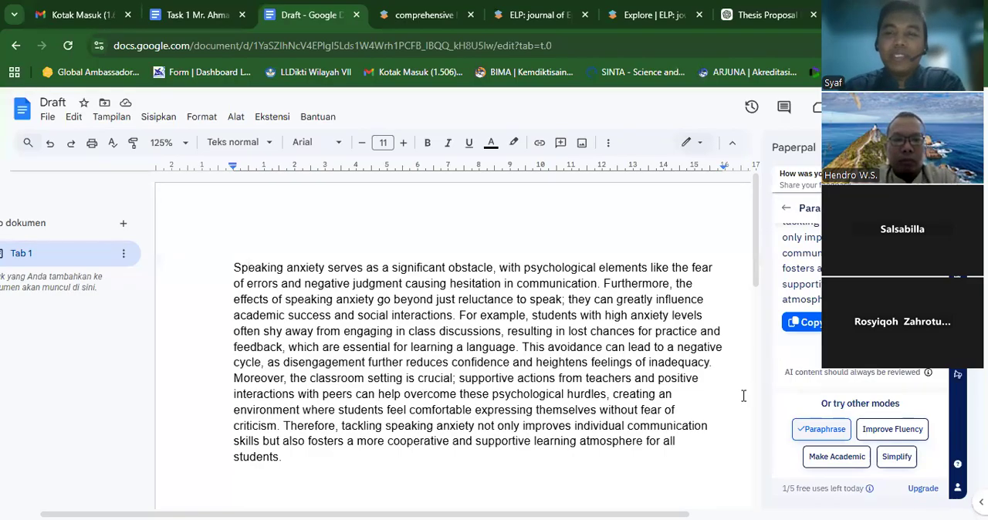
left_click(899, 440)
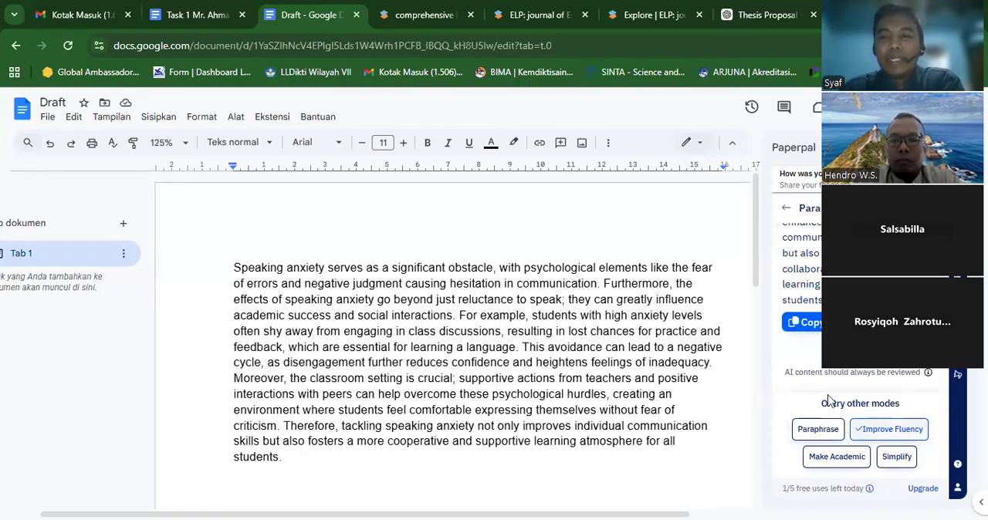
left_click(840, 458)
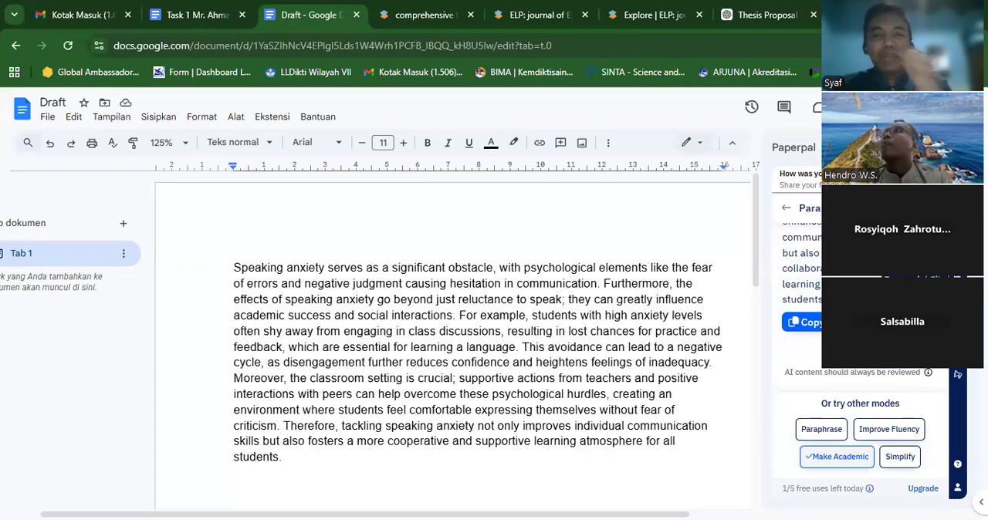
- Select the entire paraphrased paragraph and open Paperpal's Research & Cite tool in its web editor
double_click(633, 332)
triple_click(633, 331)
key("ctrl+c")
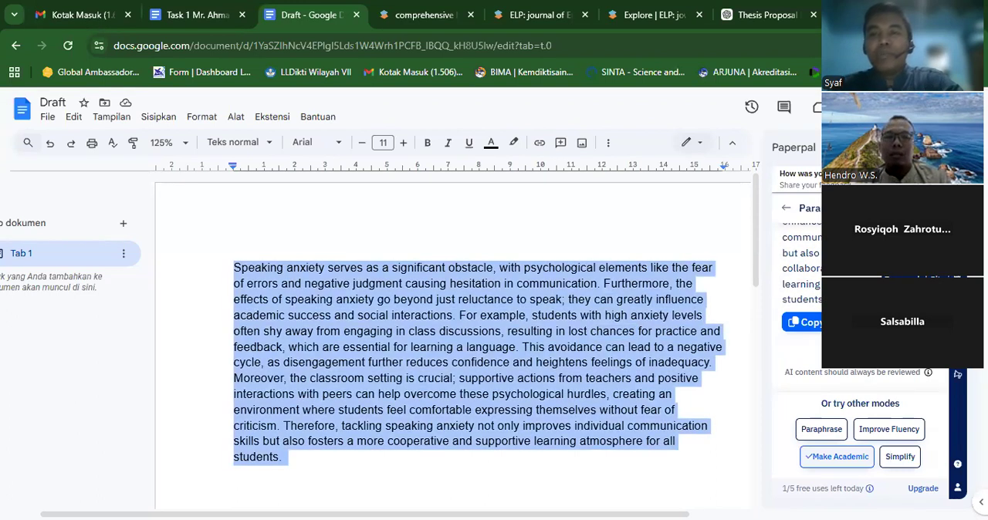
left_click(785, 208)
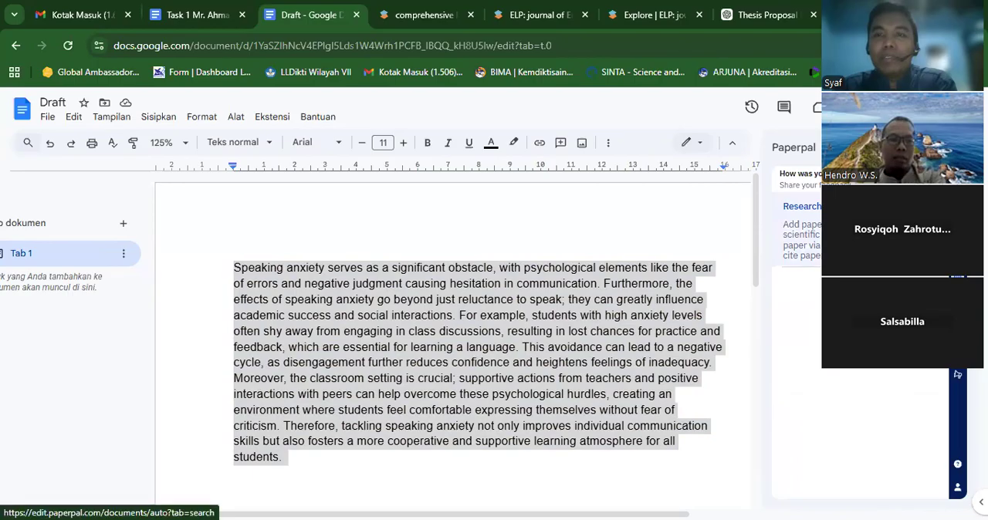
left_click(802, 207)
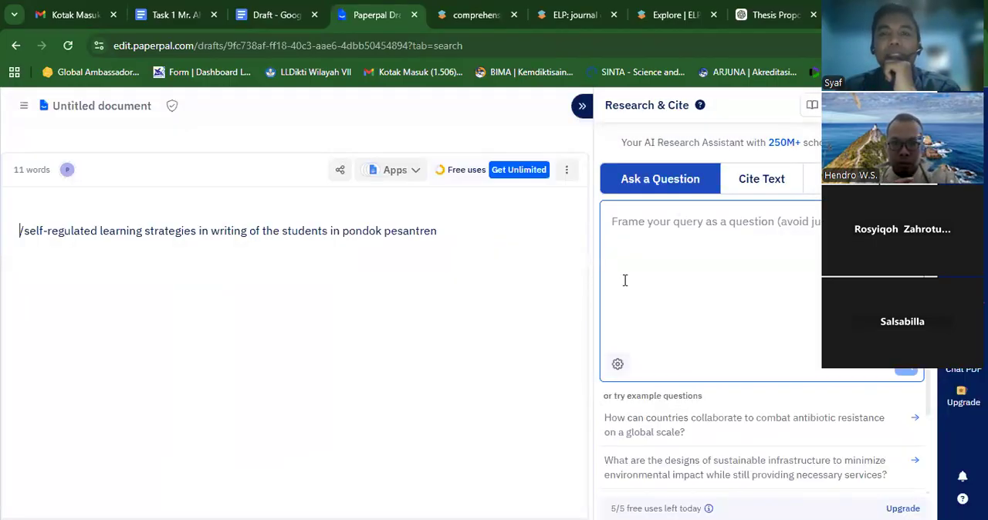
- Replace the text in Paperpal's untitled web document with the paraphrased paragraph copied from the Google Docs draft
left_click(278, 17)
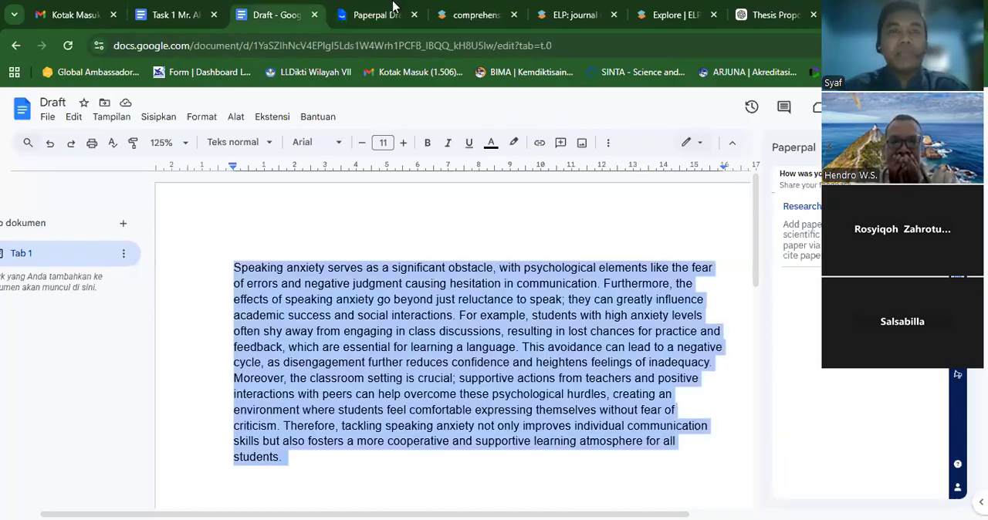
left_click(393, 14)
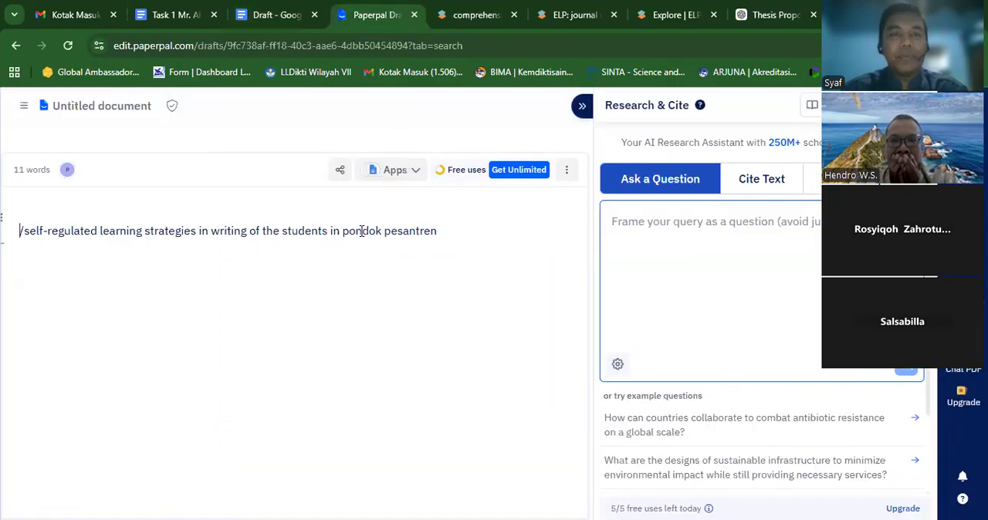
key("ctrl+a")
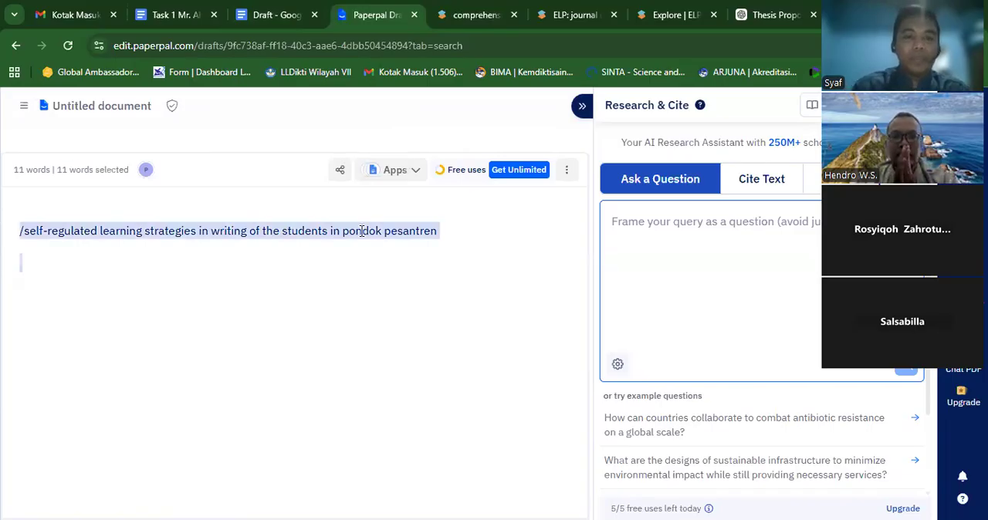
key("ctrl+v")
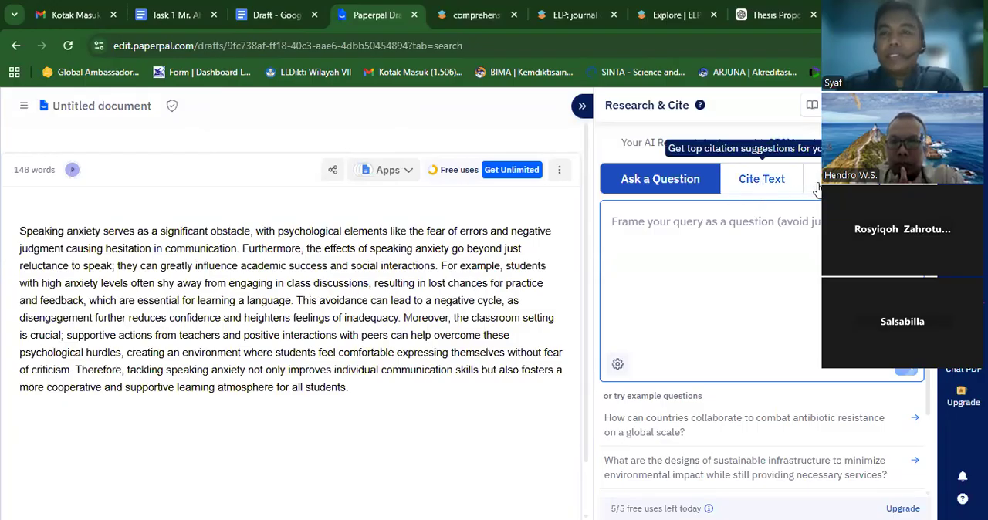
- Use the paragraph's first sentence, "Speaking anxiety serves as a significant obstacle…", as the Cite Text context for finding citations
left_click(779, 188)
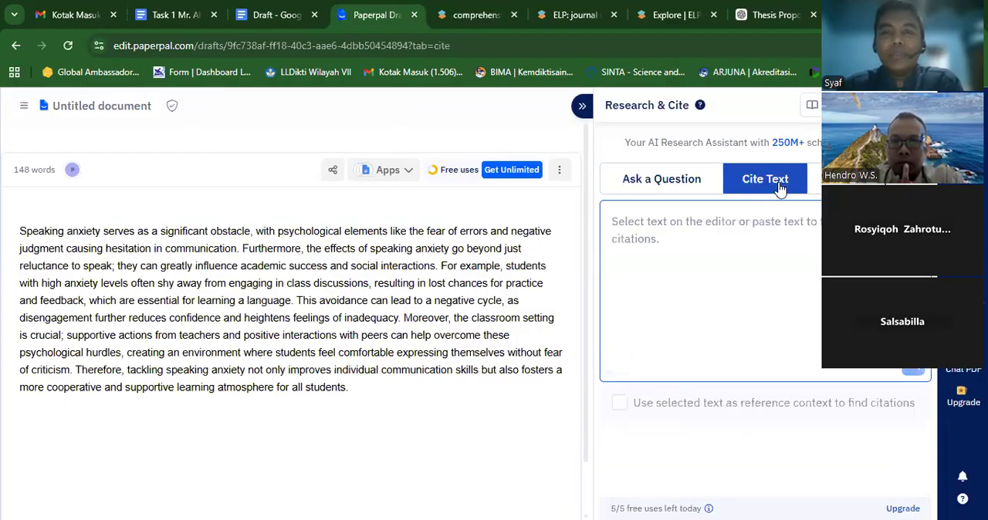
left_click(855, 181)
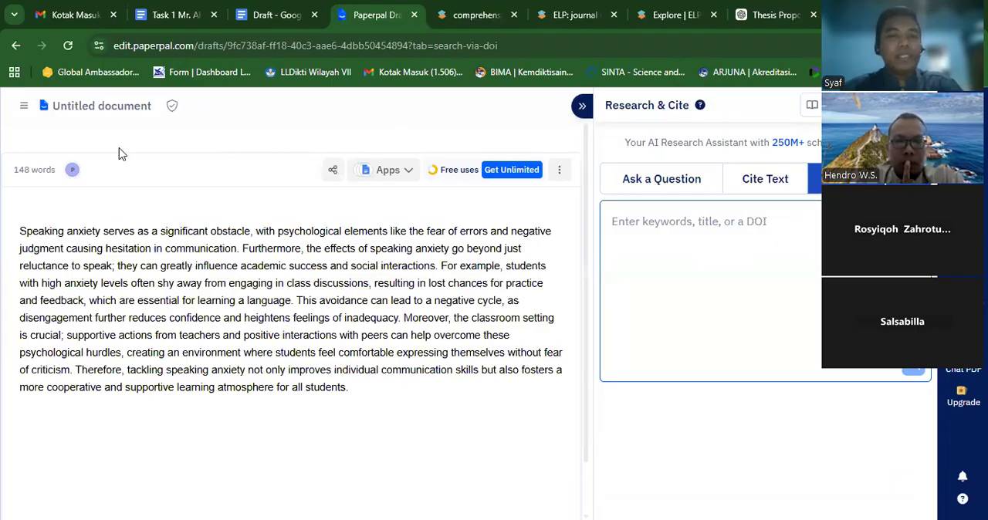
left_click_drag(20, 232, 238, 247)
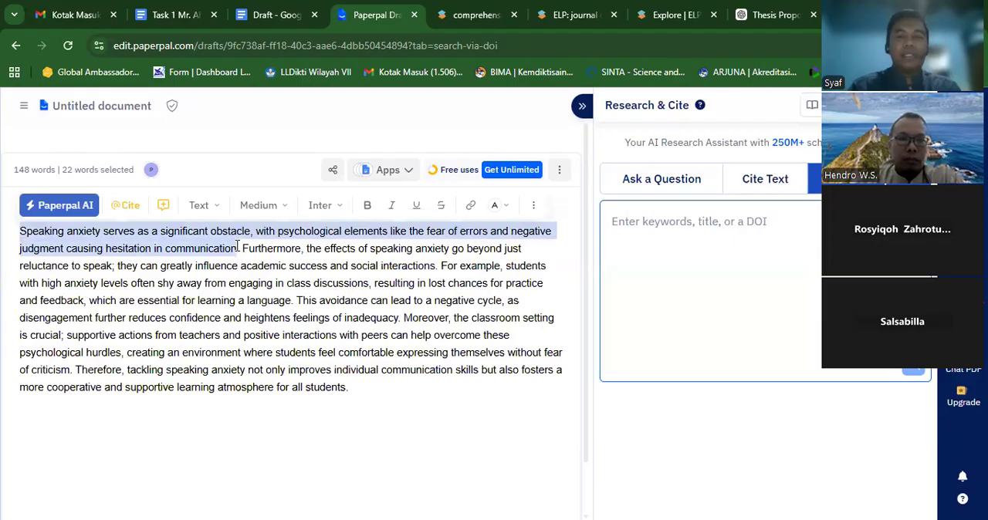
left_click(741, 185)
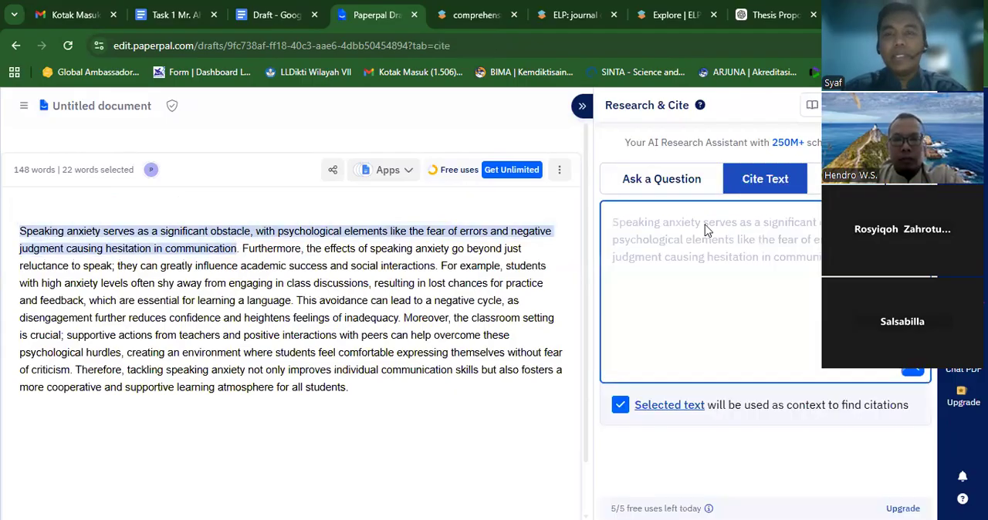
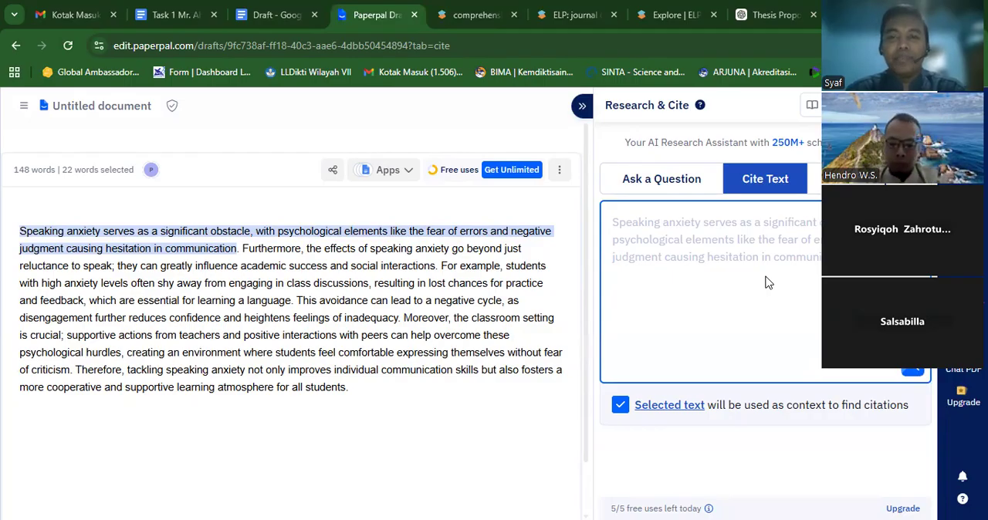
- Find citations for the selected sentence and insert the APA 7th edition citation for "The effectiveness of a skills-based program in reducing public speaking anxiety"
left_click(913, 378)
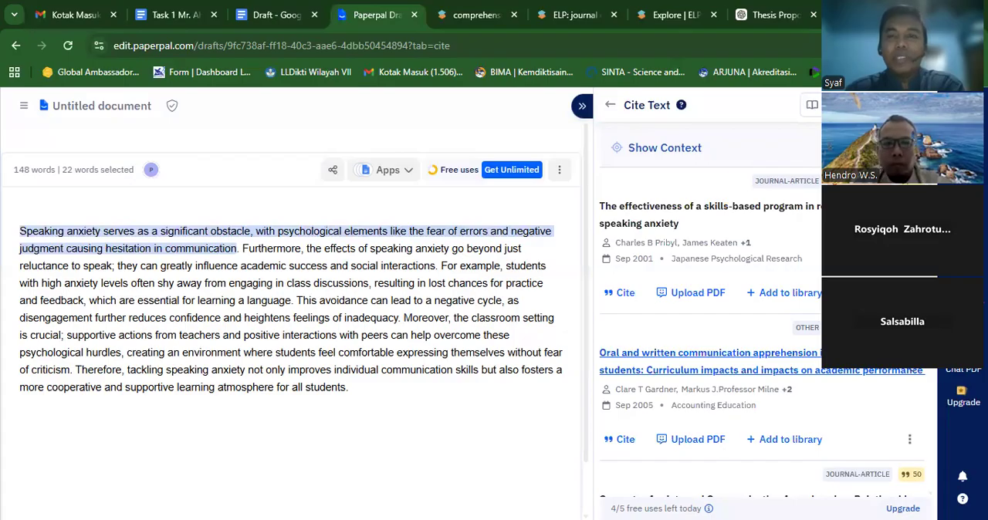
left_click(626, 294)
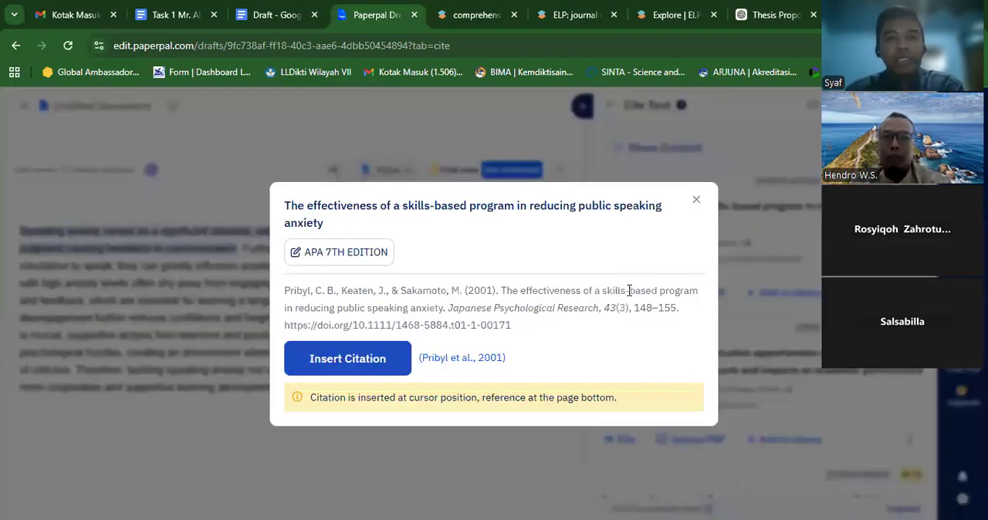
left_click(380, 371)
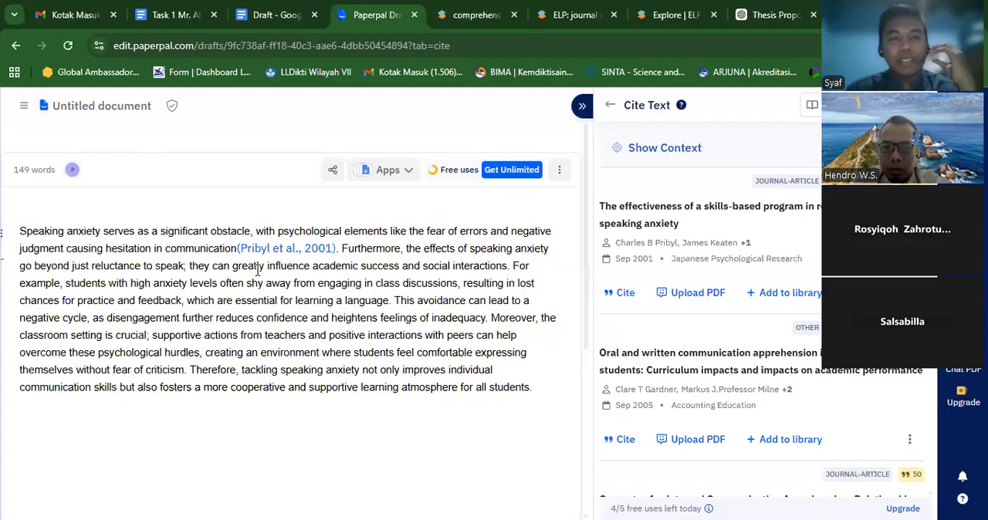
- Examine the PDF upload option for the cited article and review the rest of the suggested citation results
left_click(683, 294)
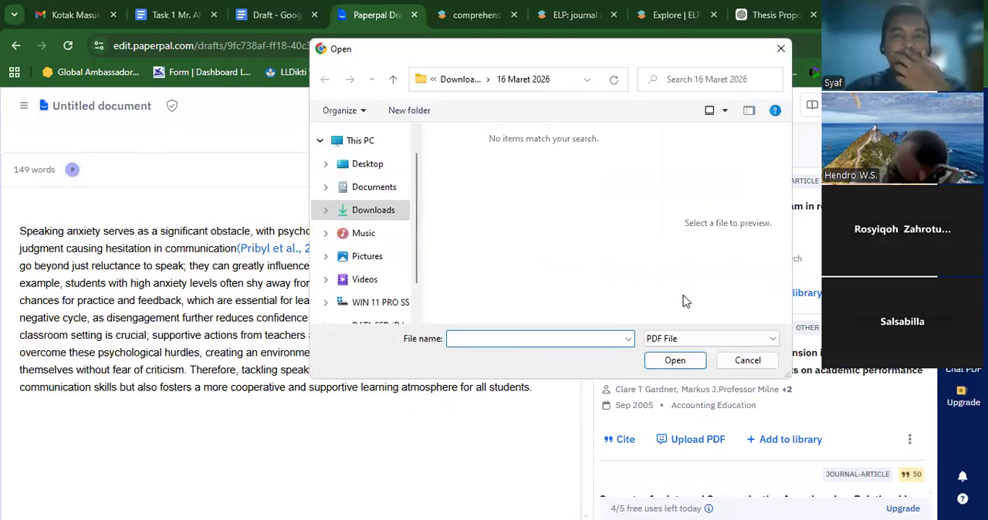
left_click(752, 368)
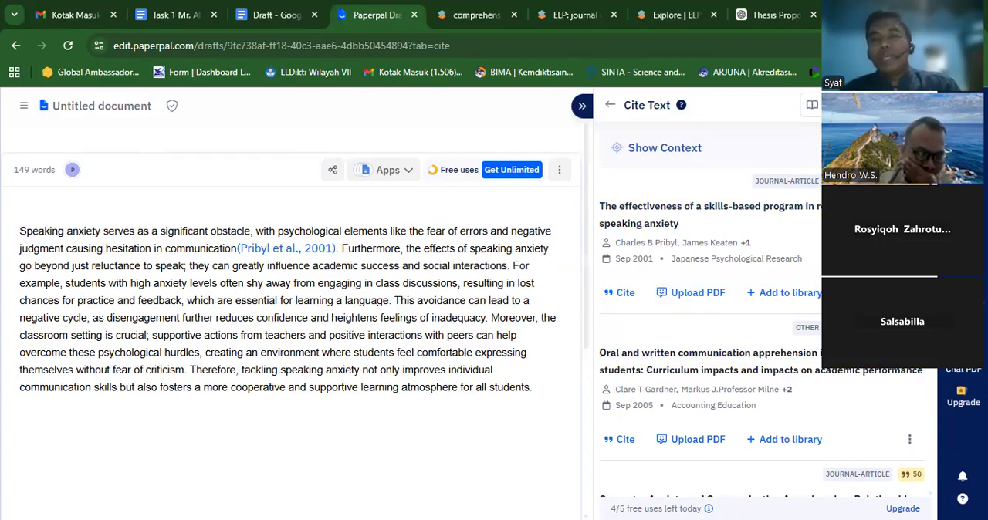
scroll(710, 324, "down", 8)
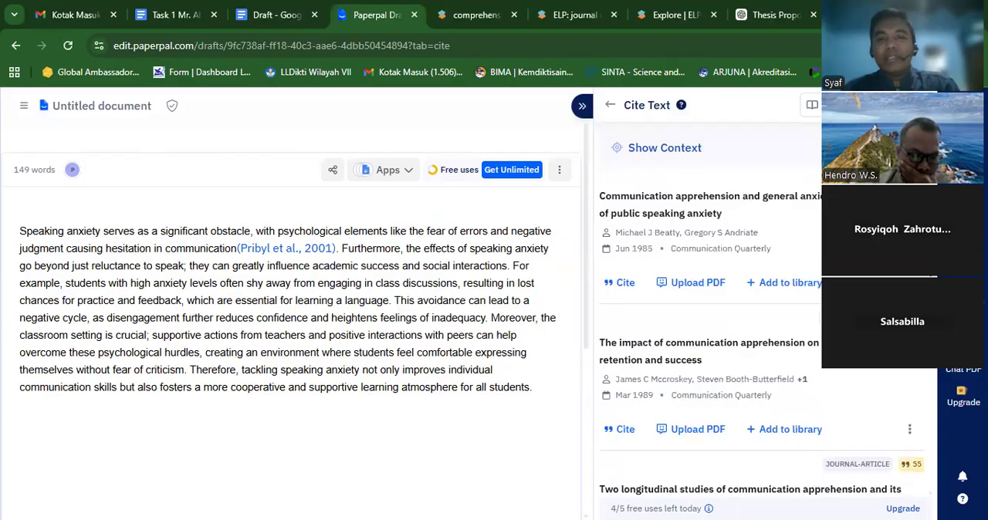
scroll(936, 386, "down", 8)
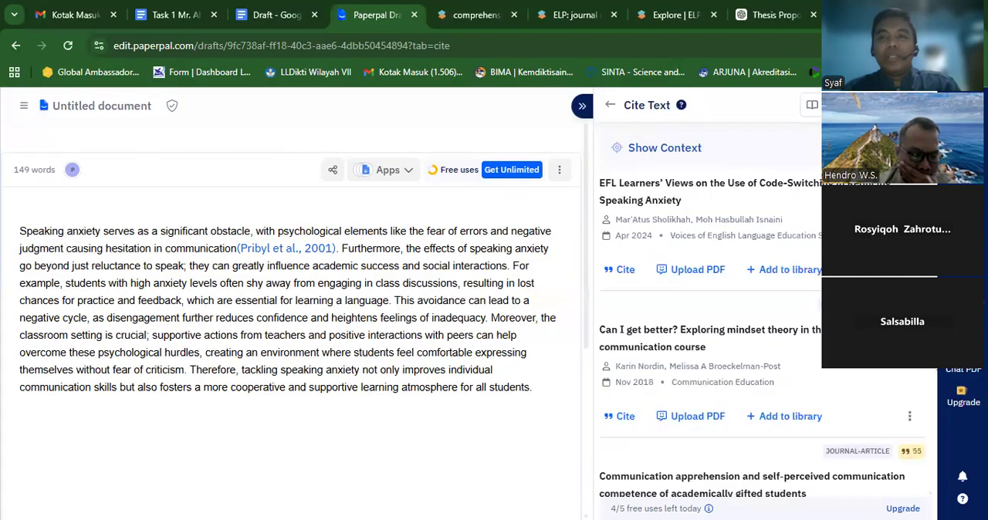
scroll(935, 386, "down", 8)
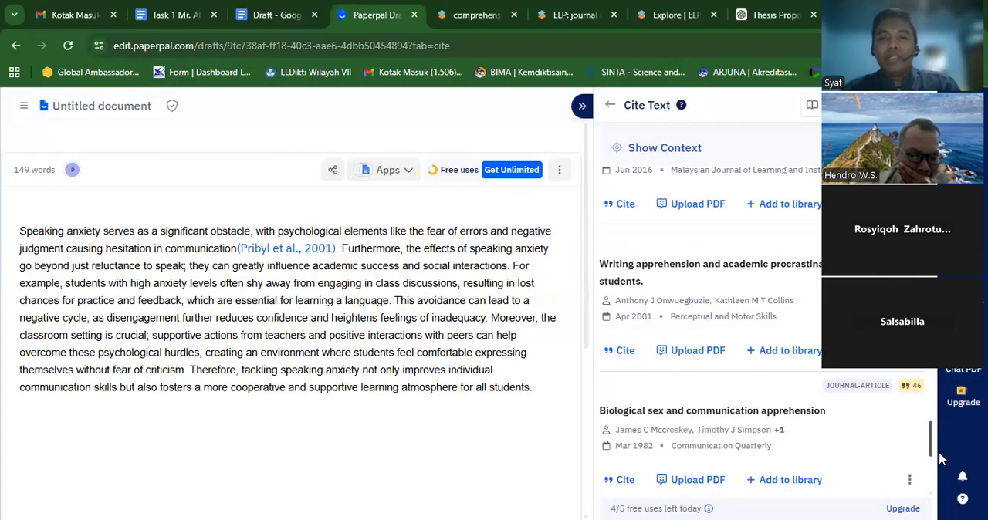
scroll(940, 460, "down", 3)
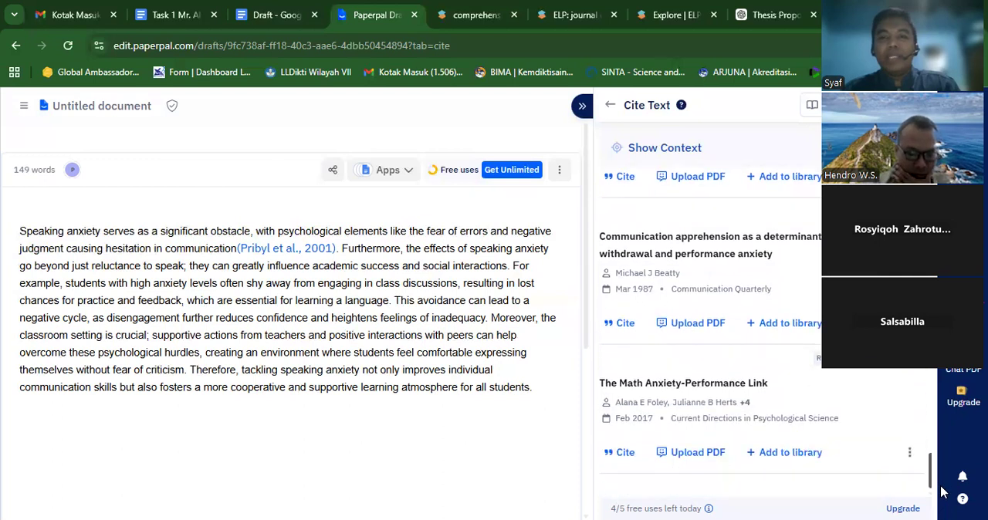
left_click_drag(943, 504, 954, 207)
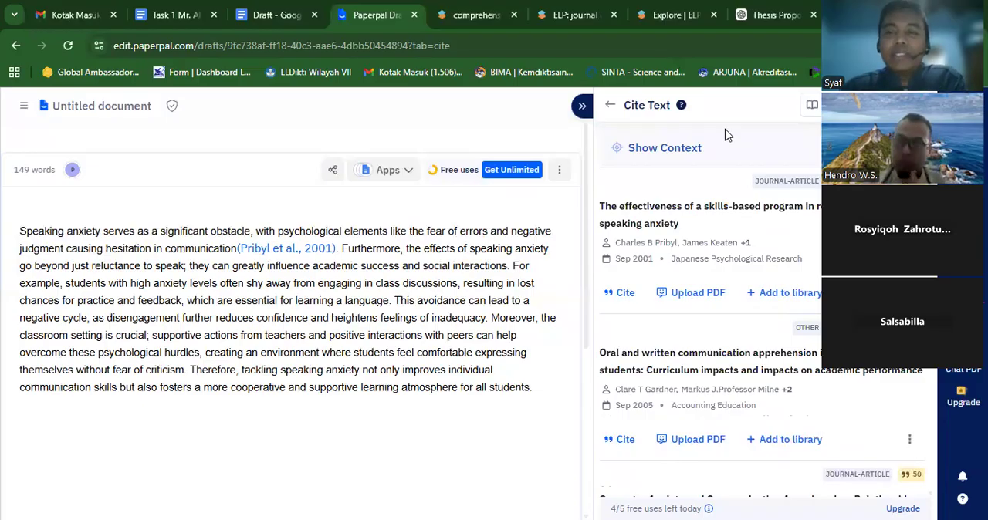
- Leave the Cite Text results and open the Plagiarism Check for the document
left_click(609, 107)
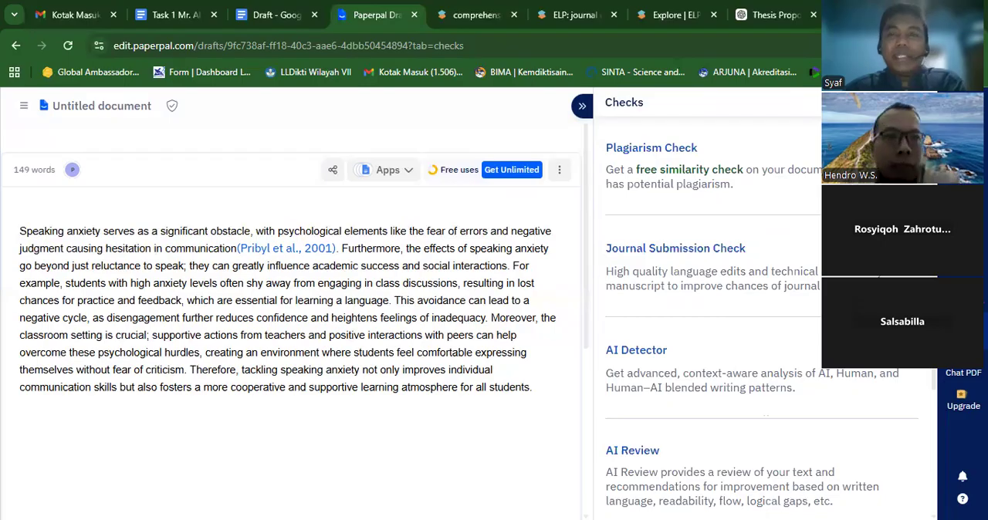
left_click(751, 183)
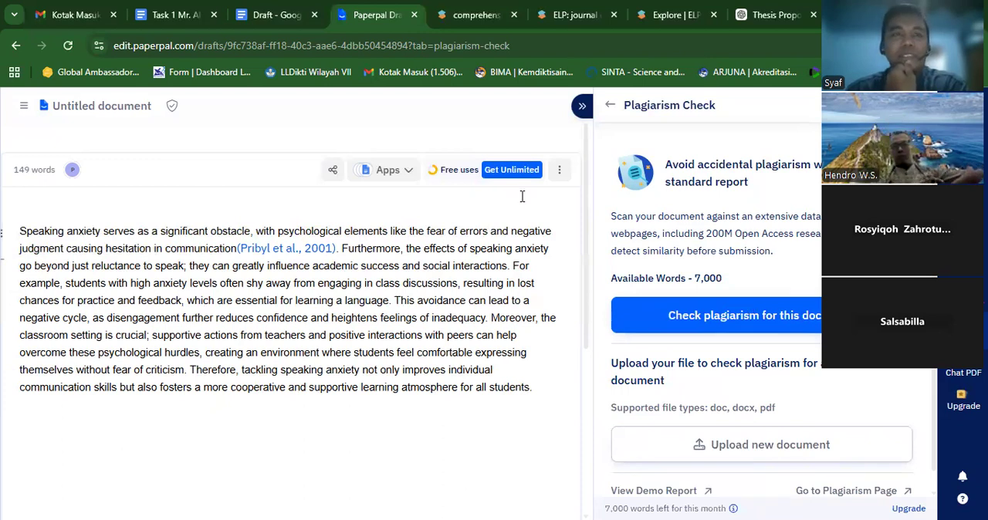
- Switch to the Draft document in Google Docs and download it as a Microsoft Word (.docx) file
left_click(265, 15)
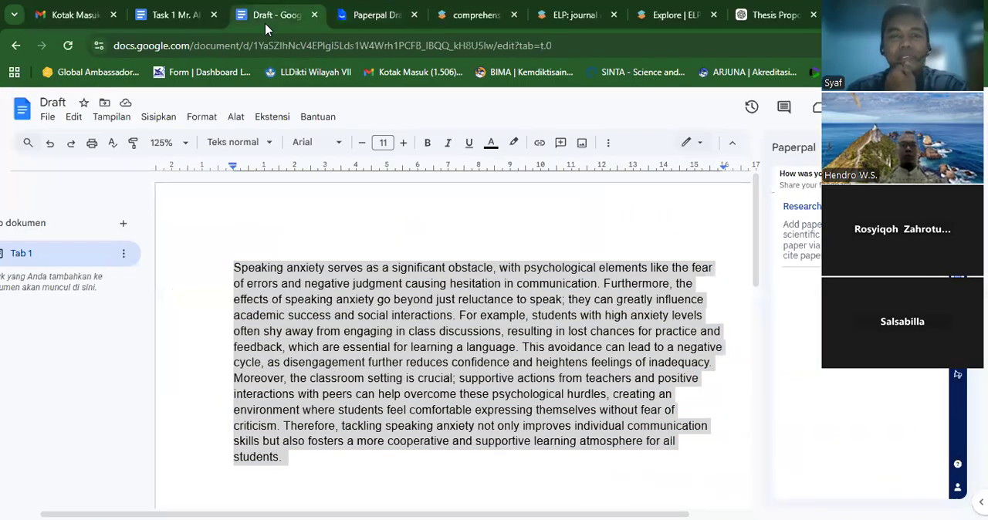
left_click(46, 118)
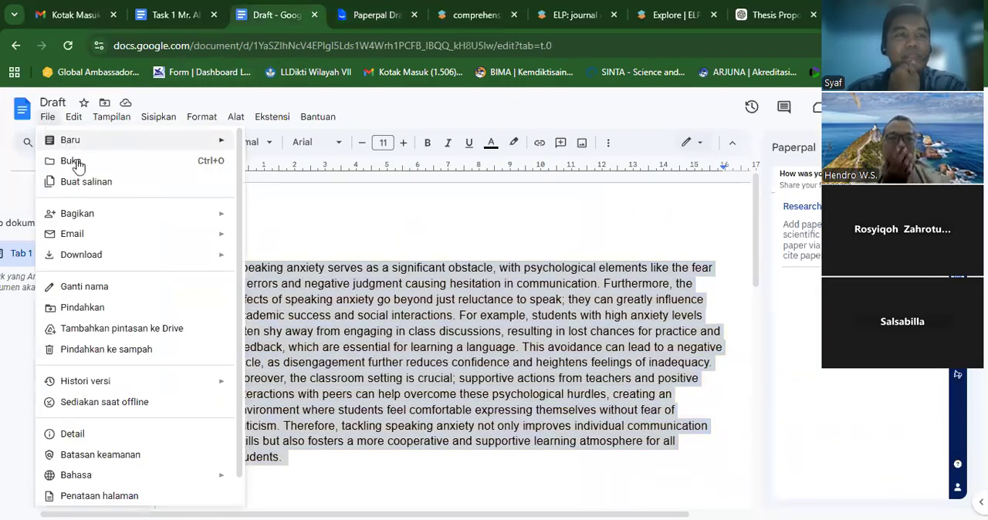
mouse_move(214, 257)
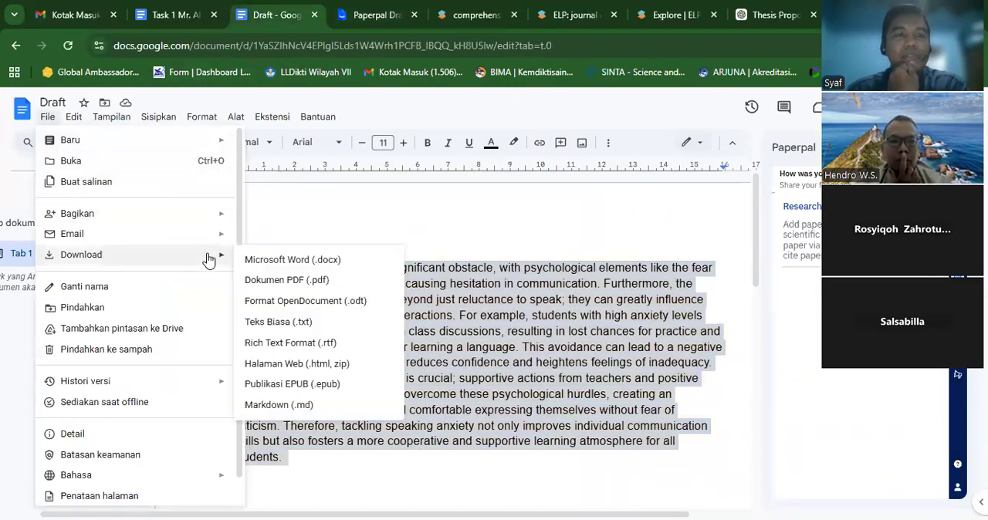
left_click(268, 263)
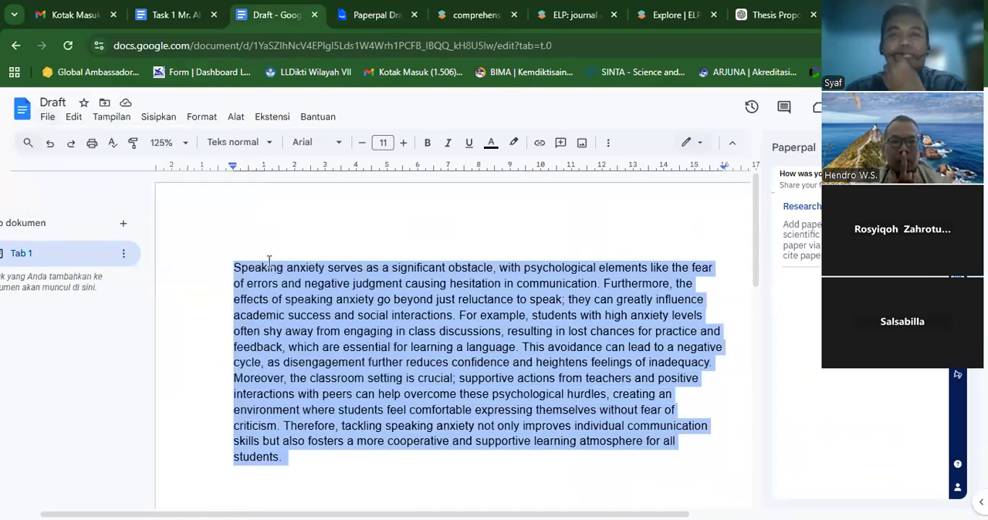
left_click(352, 22)
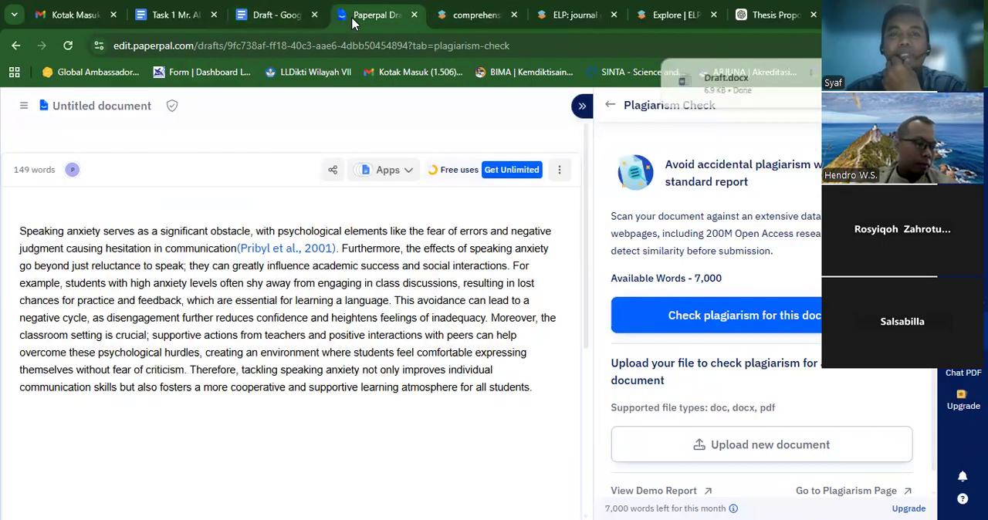
left_click(753, 447)
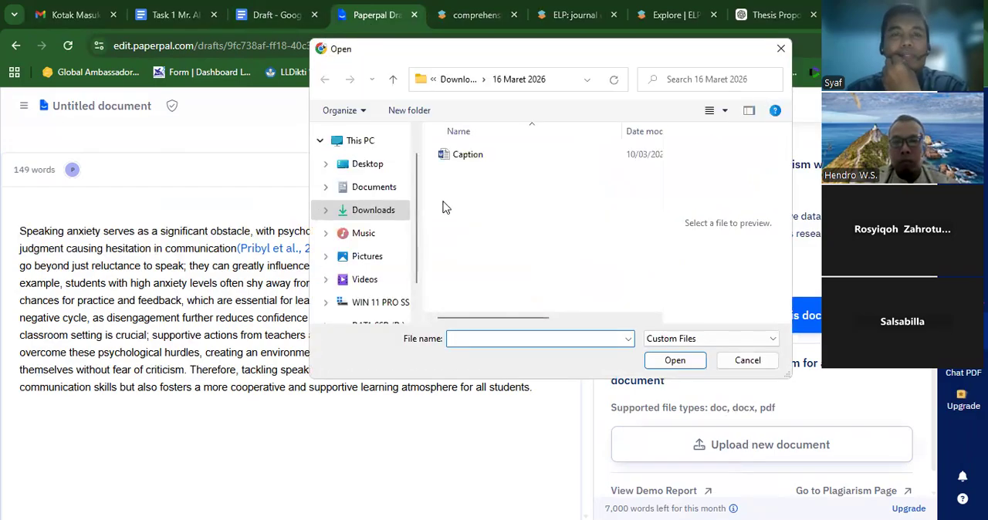
left_click(400, 211)
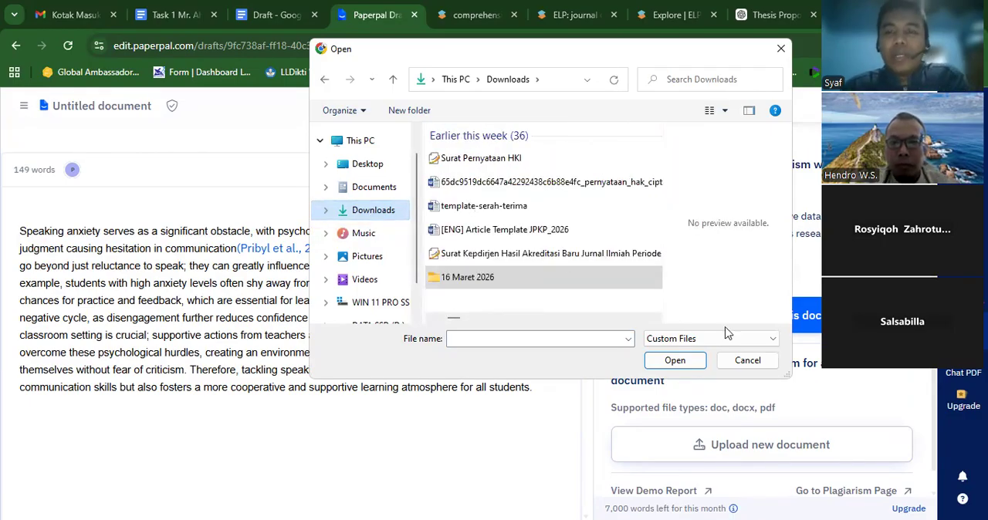
left_click(743, 366)
left_click(745, 362)
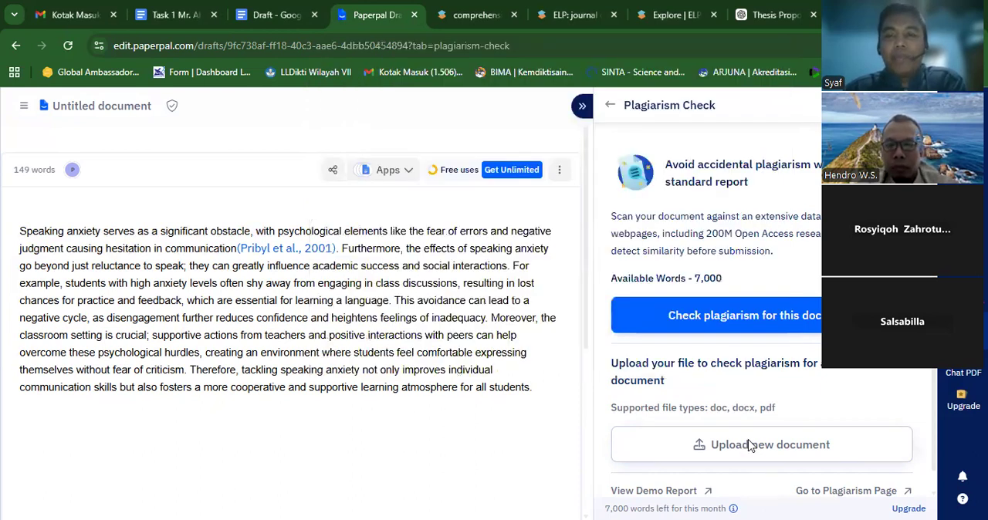
left_click(749, 446)
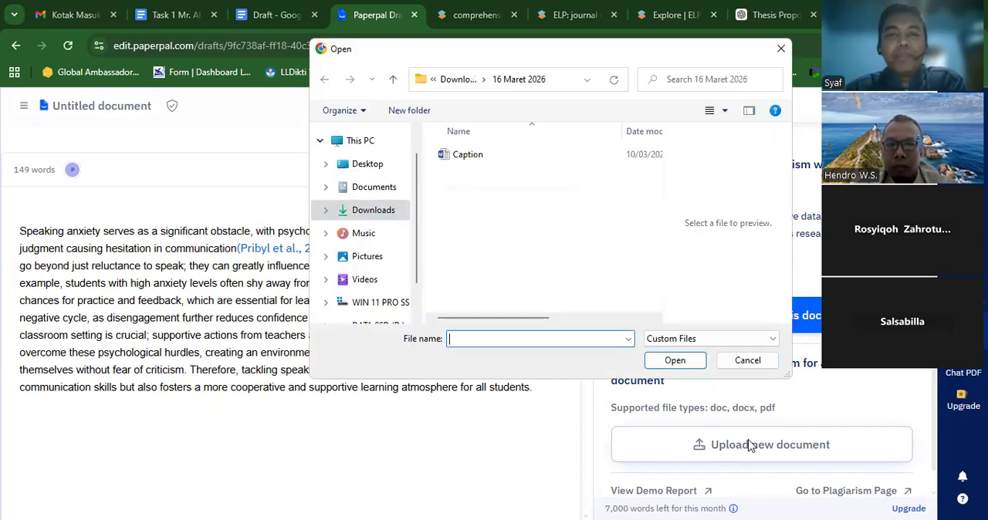
left_click(368, 210)
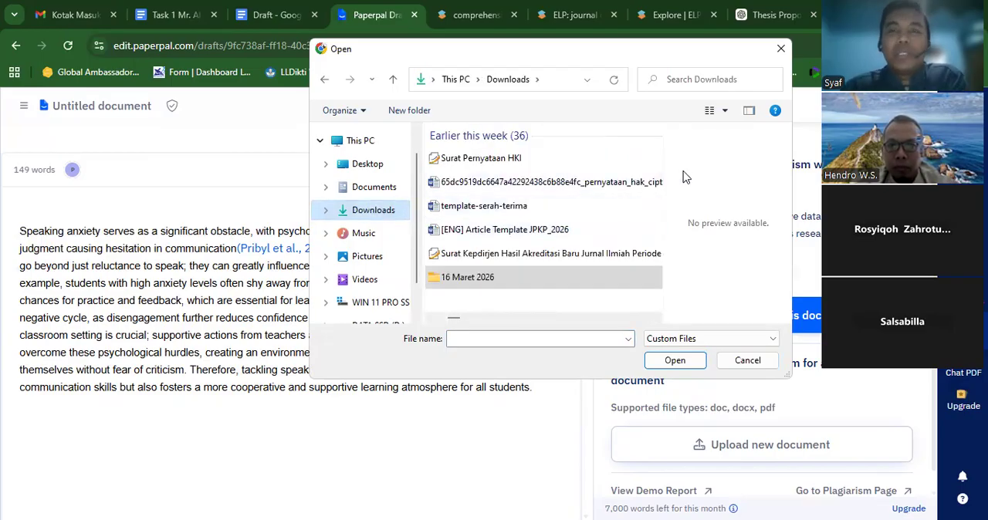
left_click(780, 49)
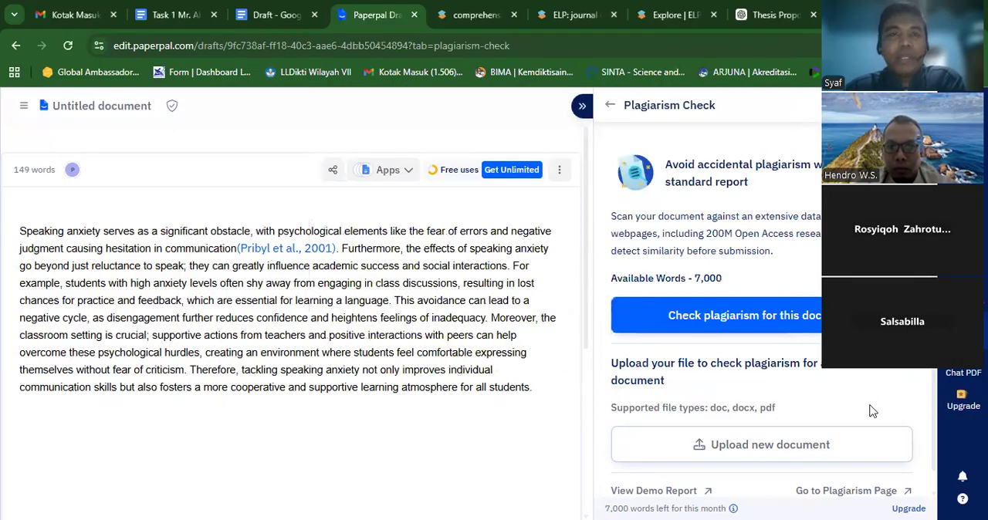
- Download the Task 1 document from Google Docs as a Word file and return to Paperpal's Plagiarism Check
left_click(180, 15)
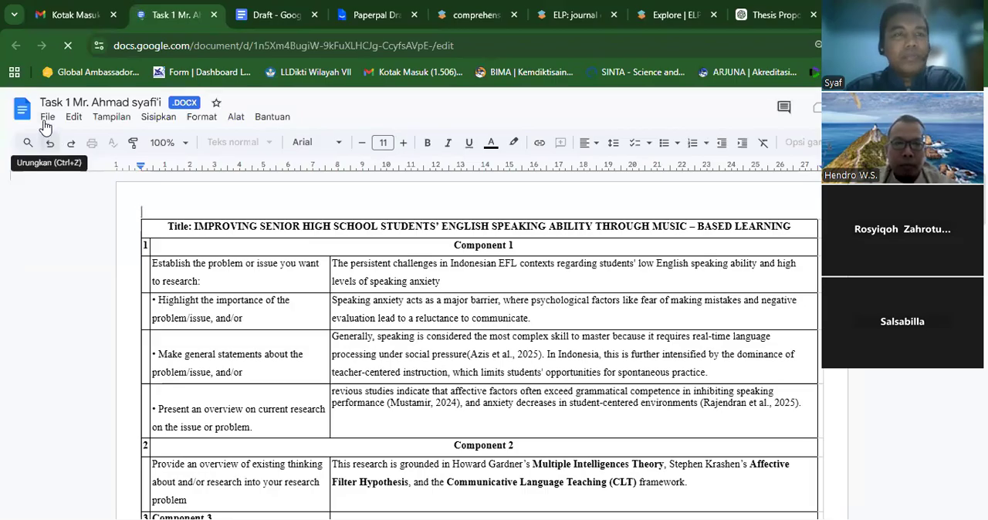
left_click(47, 116)
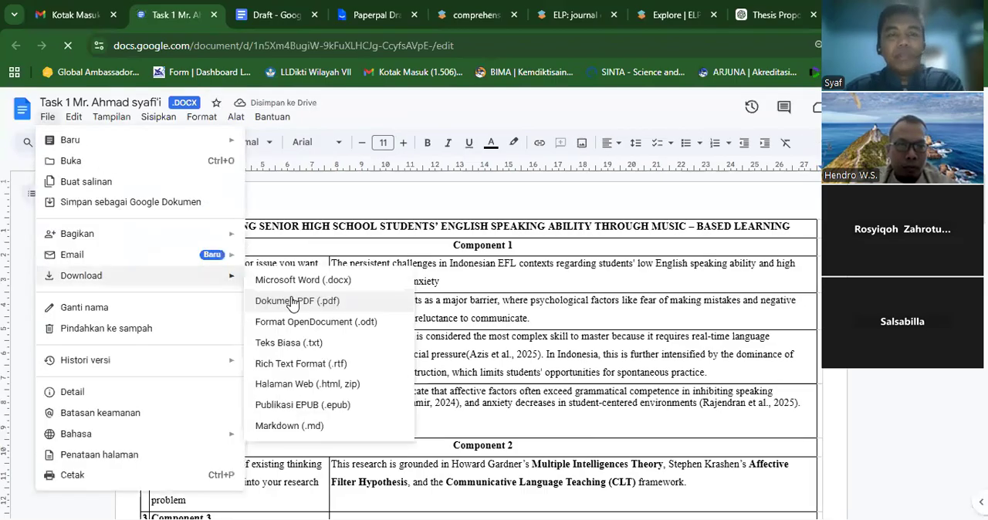
left_click(292, 301)
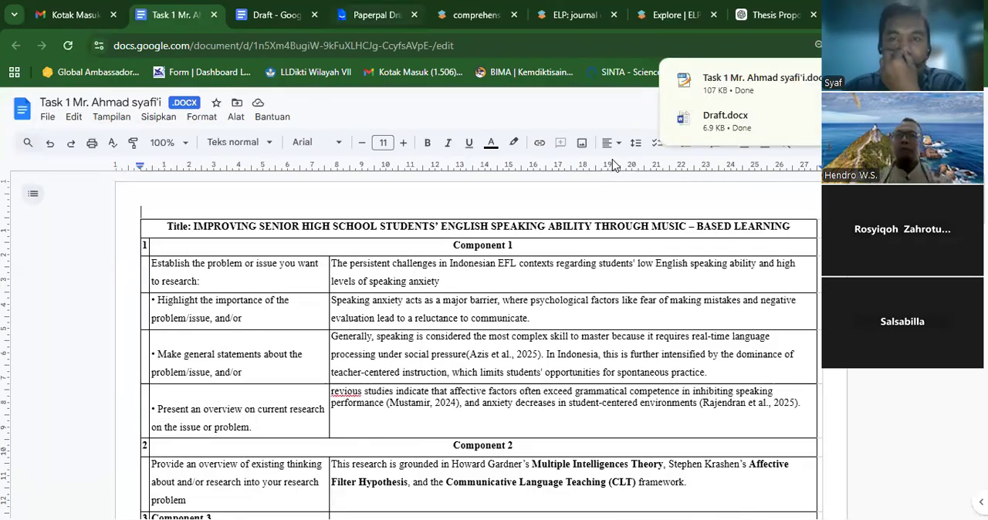
left_click(358, 23)
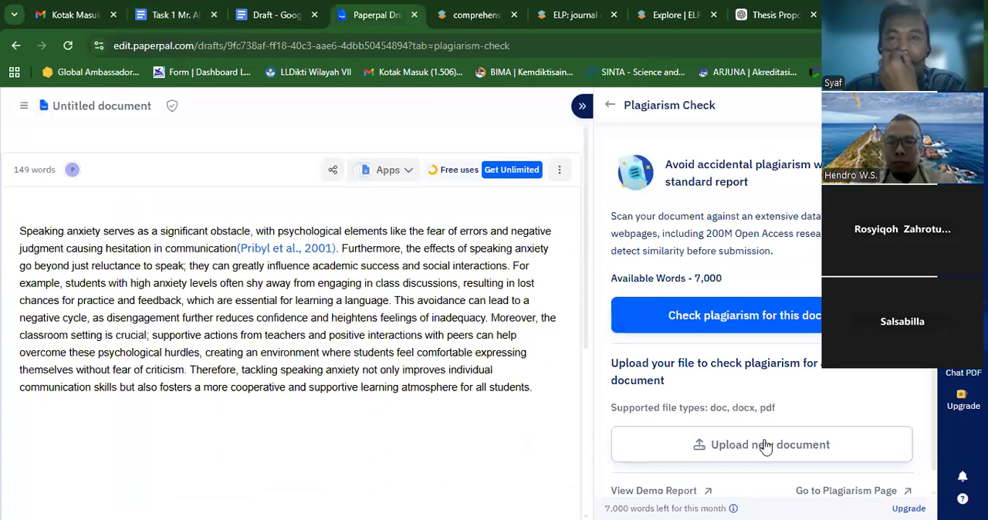
left_click(766, 446)
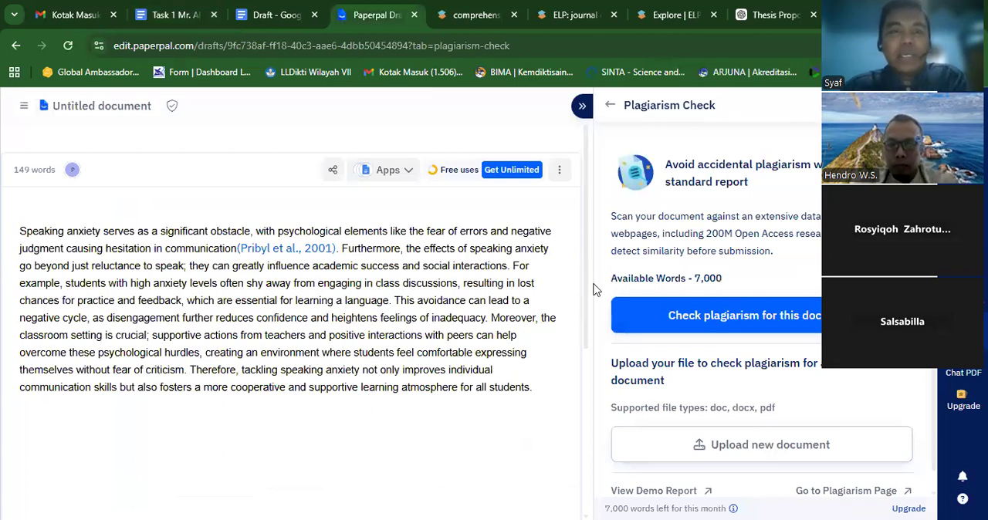
left_click(374, 210)
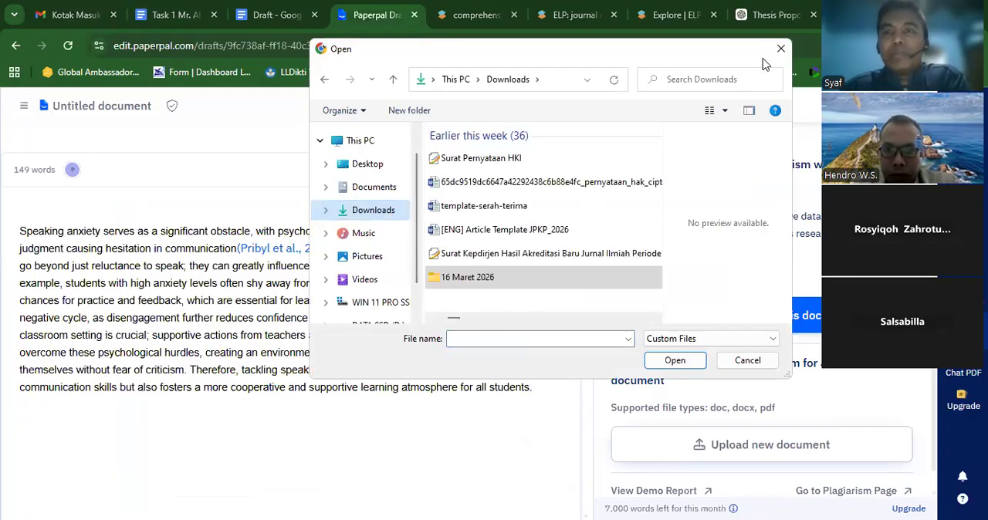
left_click(781, 51)
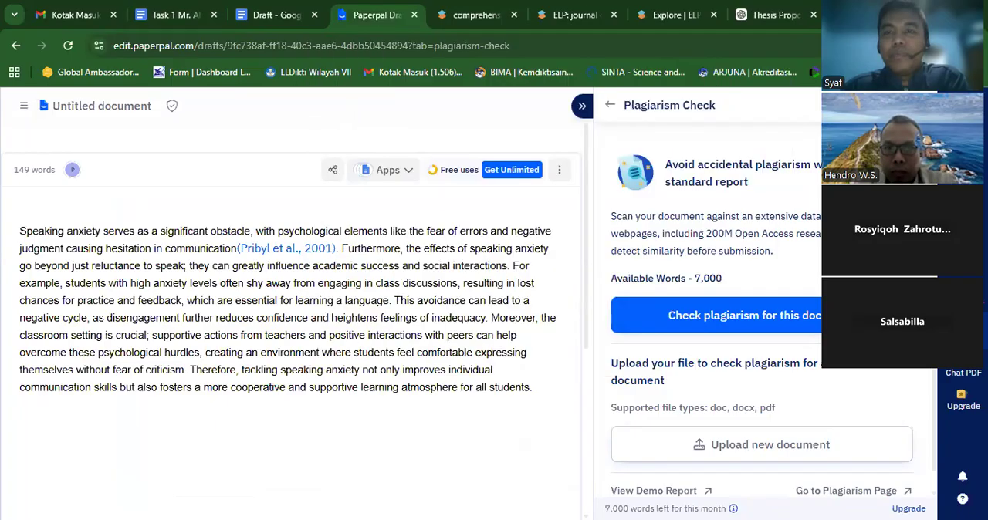
- Upload the downloaded Task 1 Word file from the Downloads folder for a plagiarism check
left_click(913, 45)
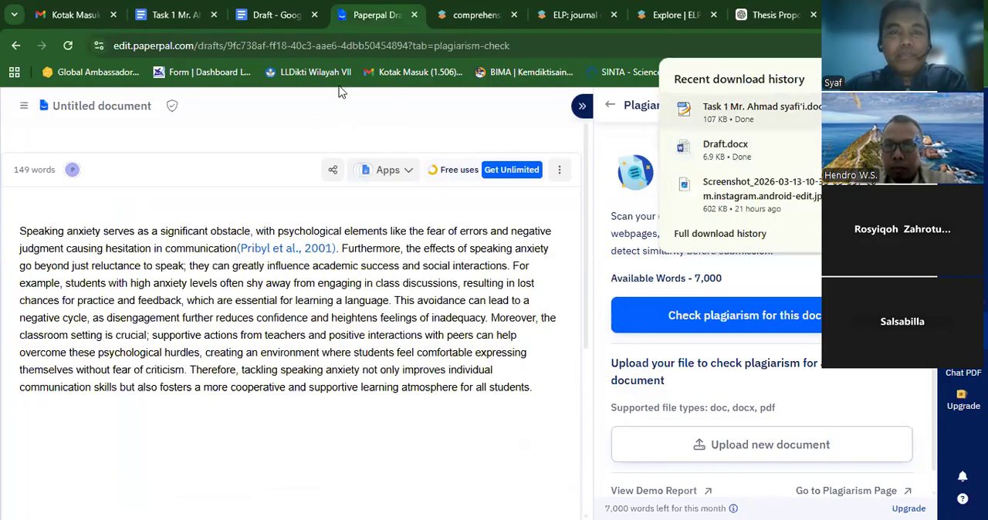
left_click(766, 453)
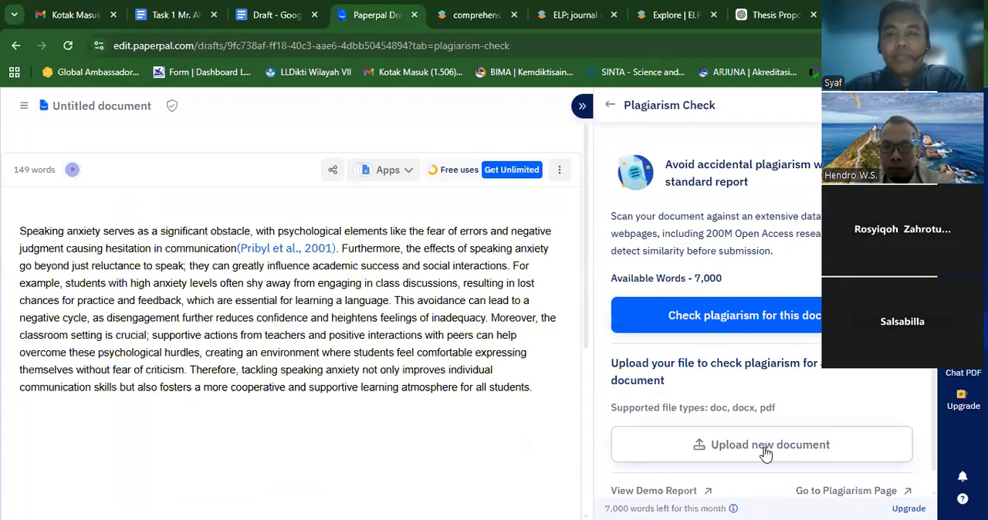
left_click(766, 454)
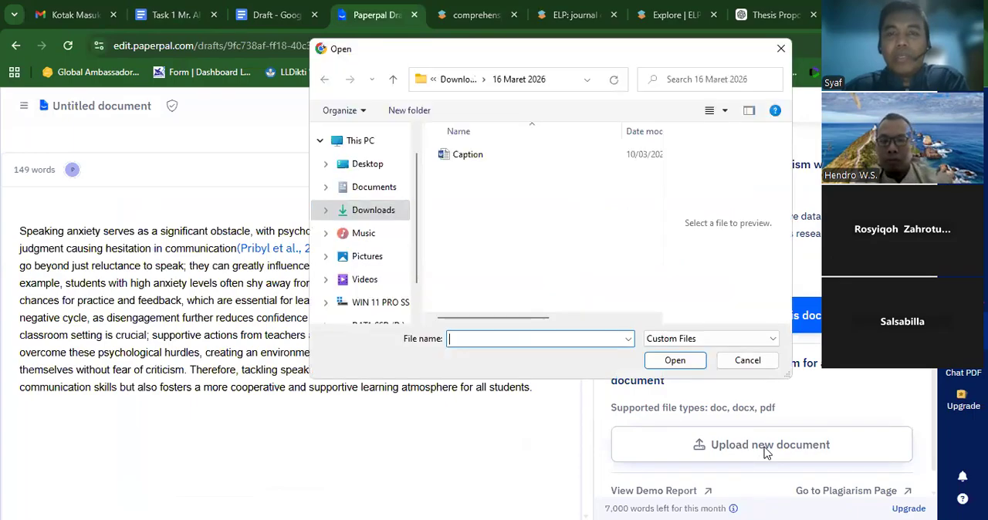
left_click(753, 361)
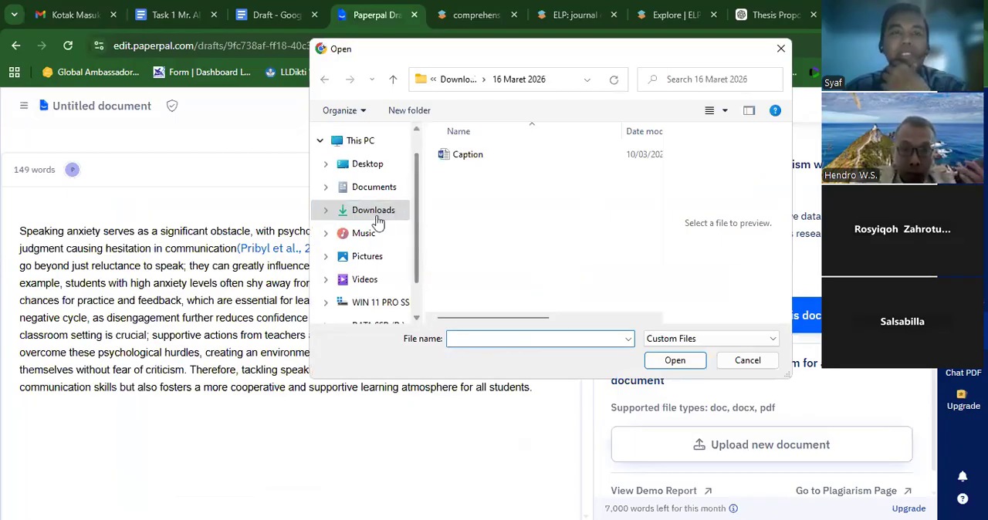
left_click(377, 220)
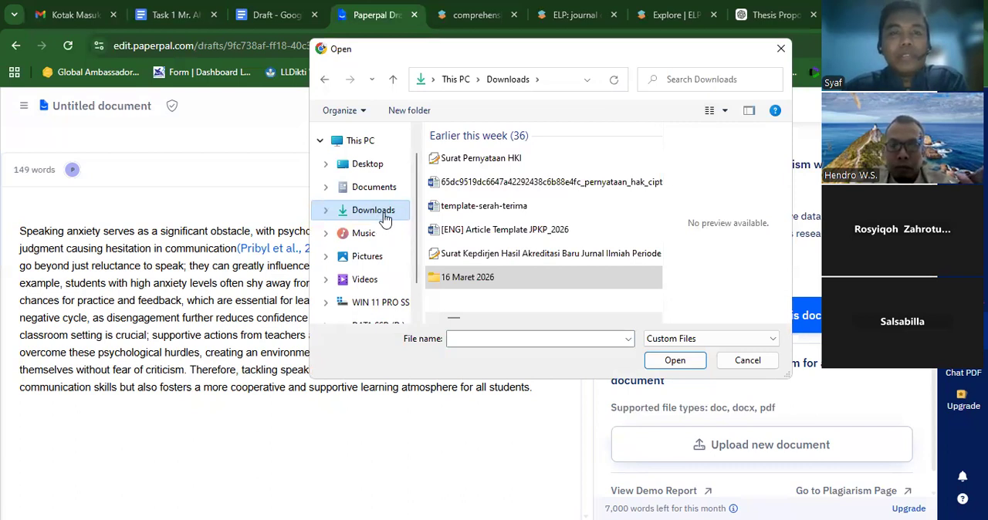
left_click(361, 147)
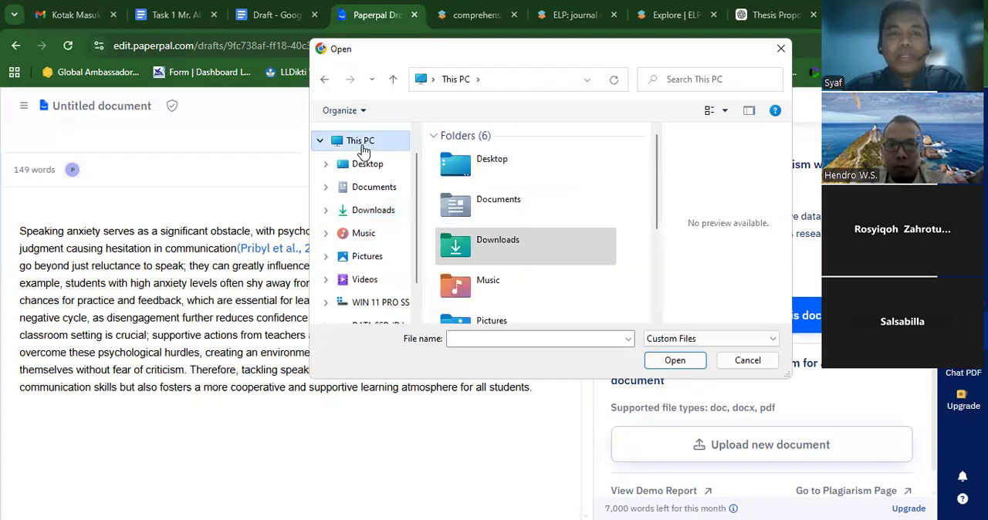
left_click(370, 213)
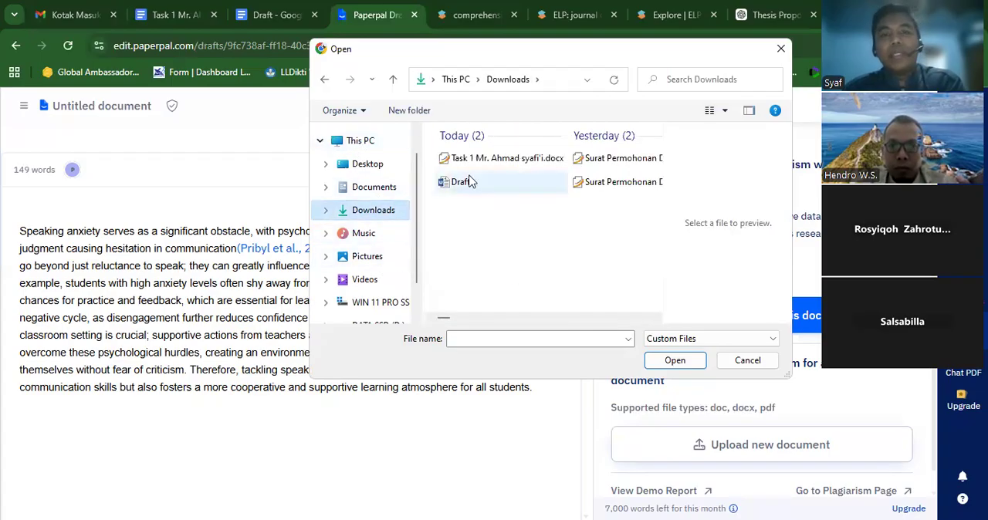
left_click(472, 159)
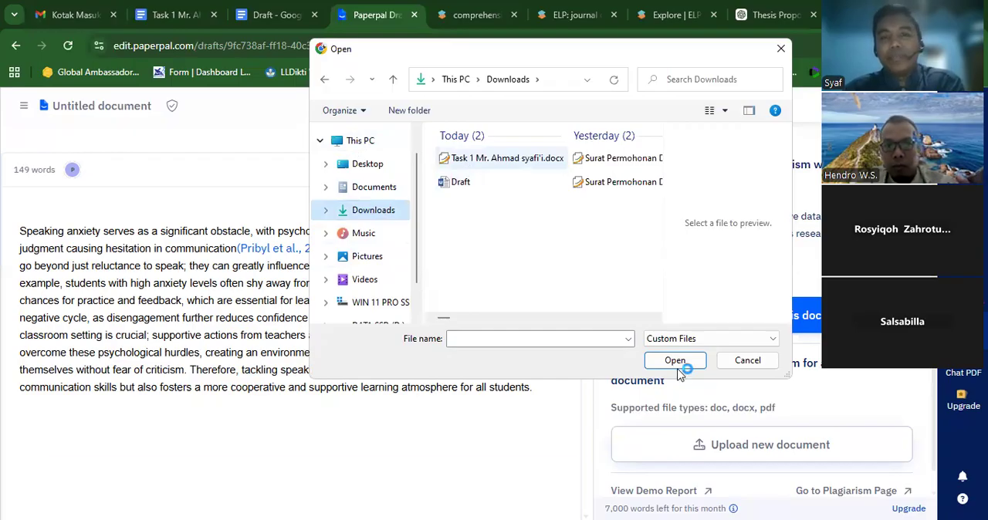
left_click(676, 361)
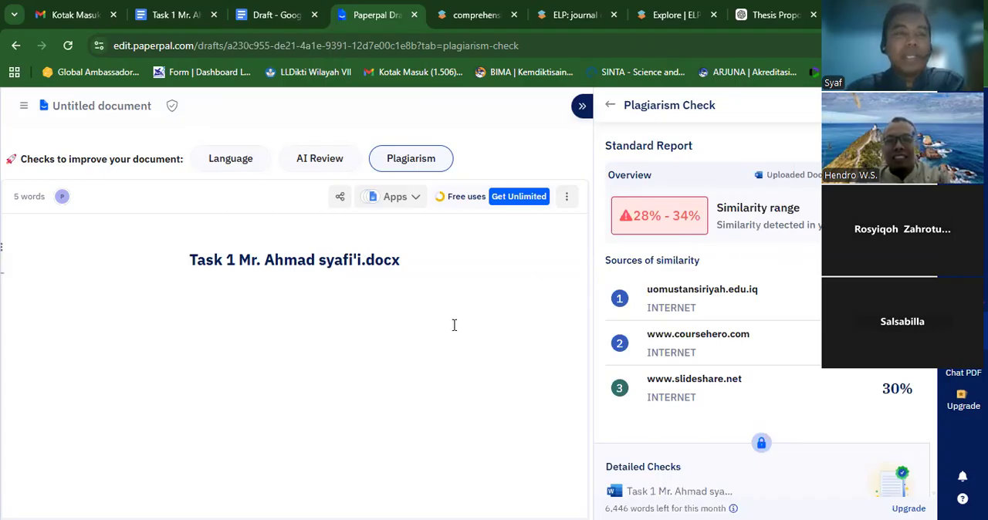
- View the AI Review option for the uploaded document, return to the list of checks and open the AI Detector
left_click(320, 162)
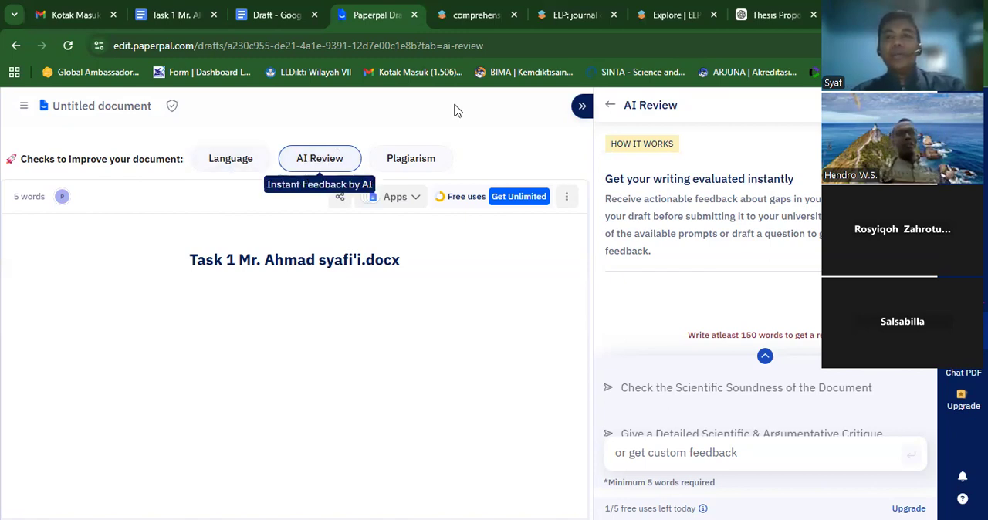
left_click(610, 109)
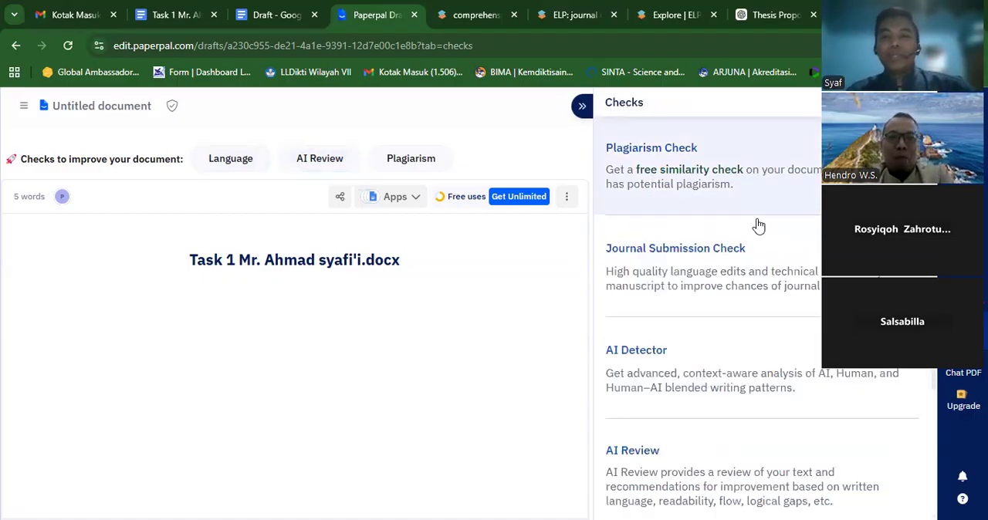
left_click(846, 372)
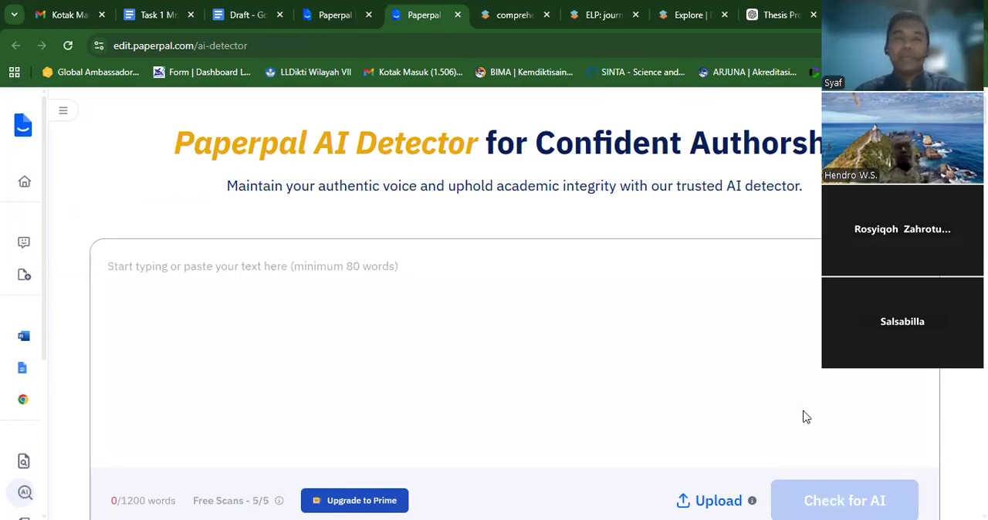
- Upload the Draft Word file from Downloads to the AI Detector and check it for AI writing
left_click(717, 502)
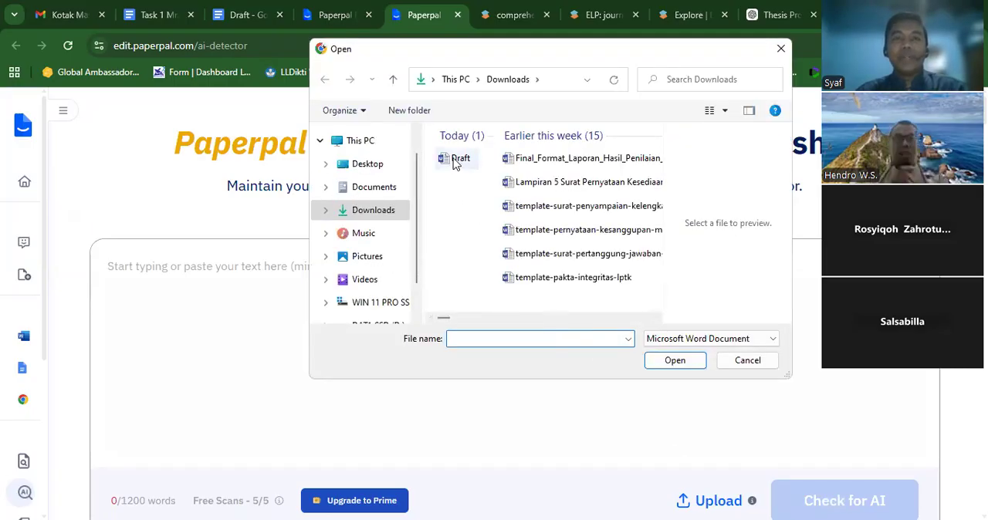
left_click(457, 161)
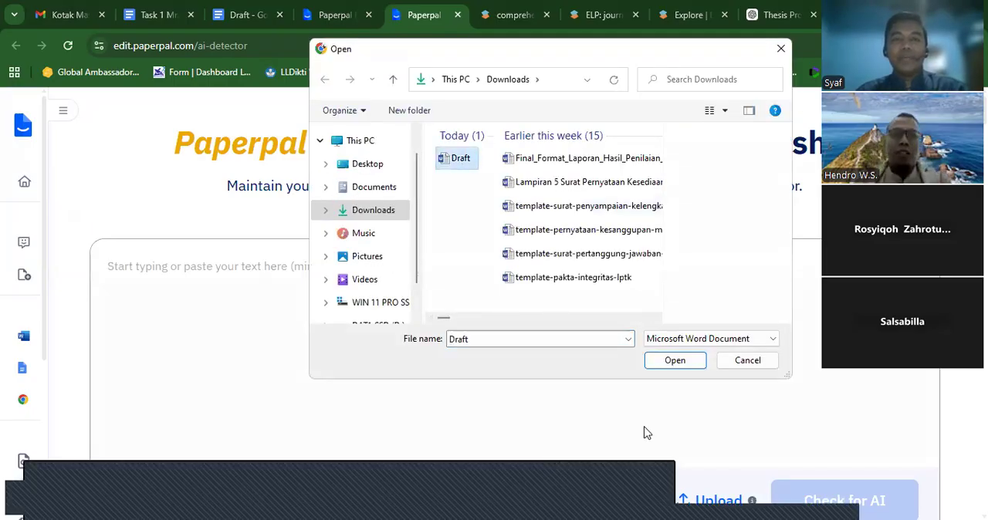
left_click(659, 367)
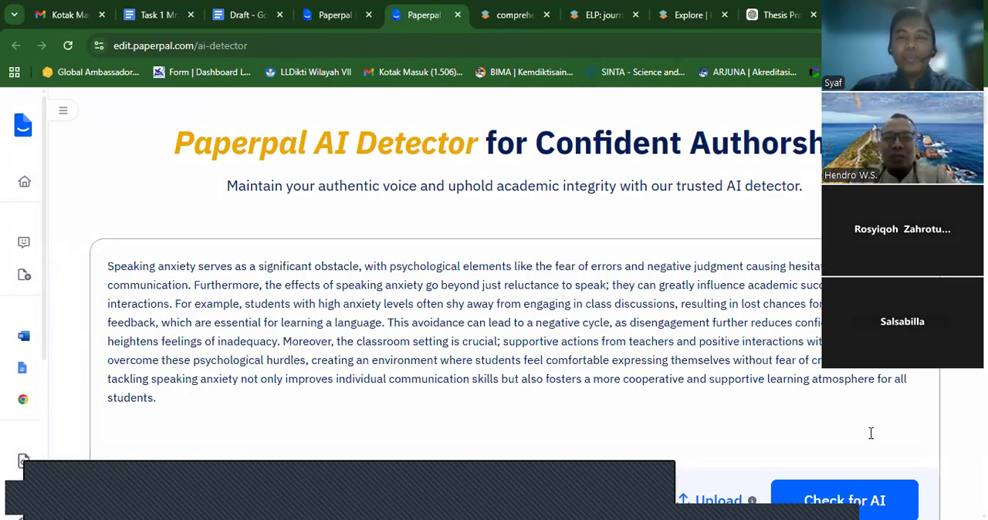
left_click(860, 496)
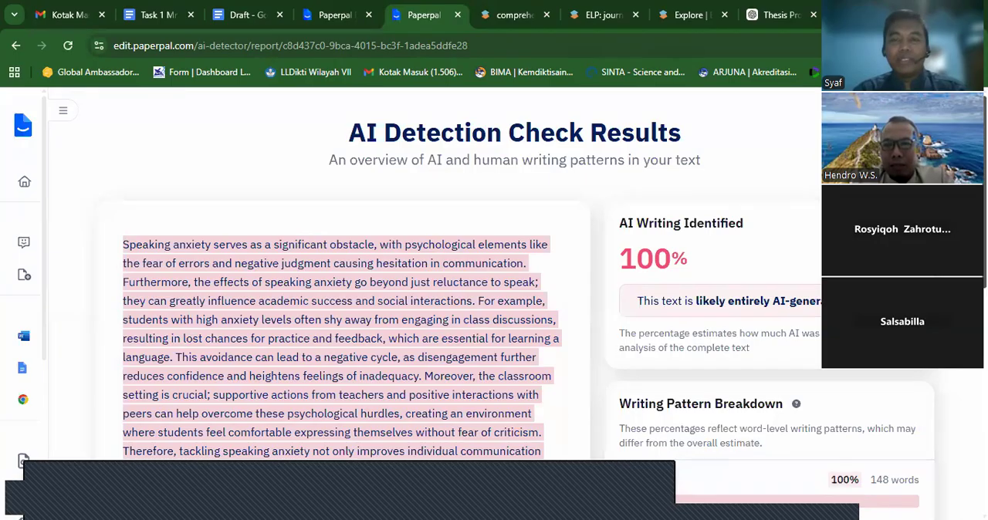
- Examine the AI detection results for the draft, including the writing pattern breakdown and the additional check options
scroll(494, 301, "down", 3)
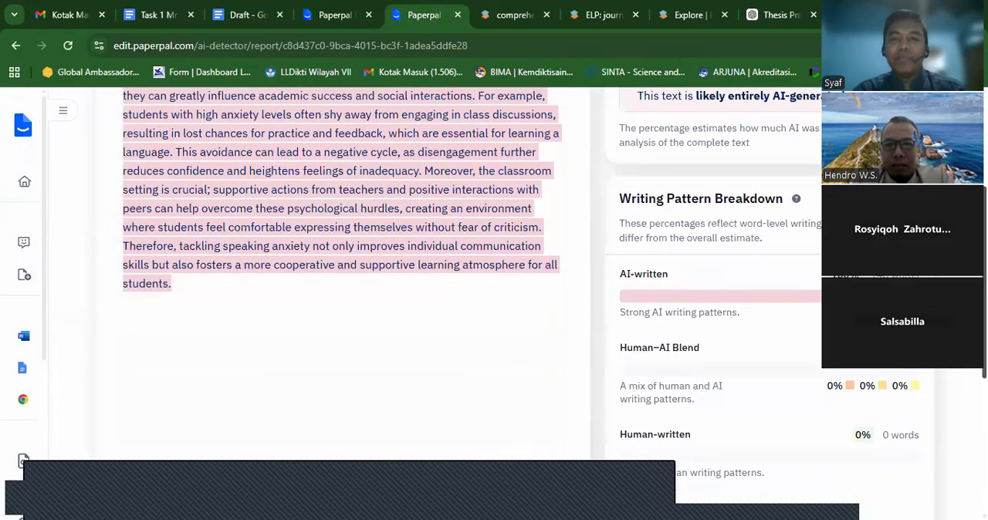
scroll(494, 301, "down", 1)
scroll(494, 301, "down", 1)
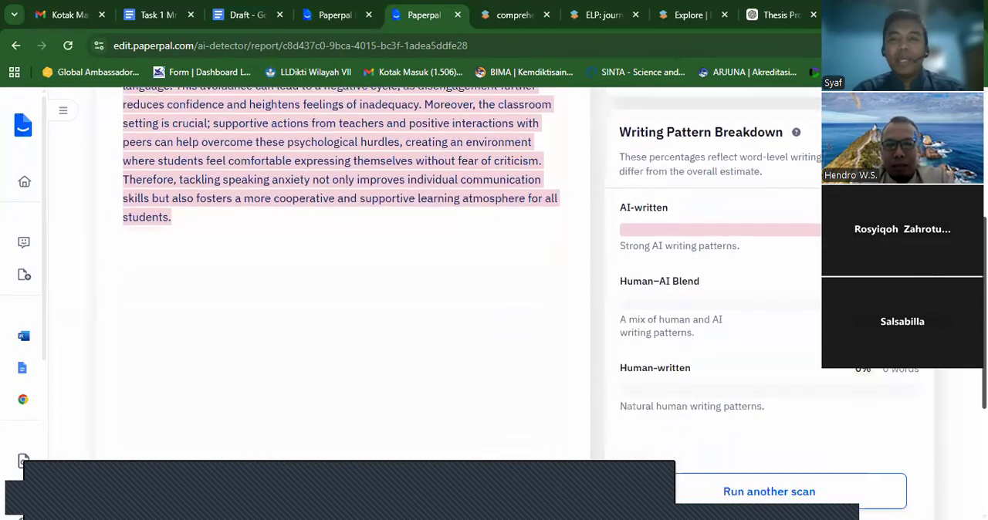
scroll(494, 301, "down", 1)
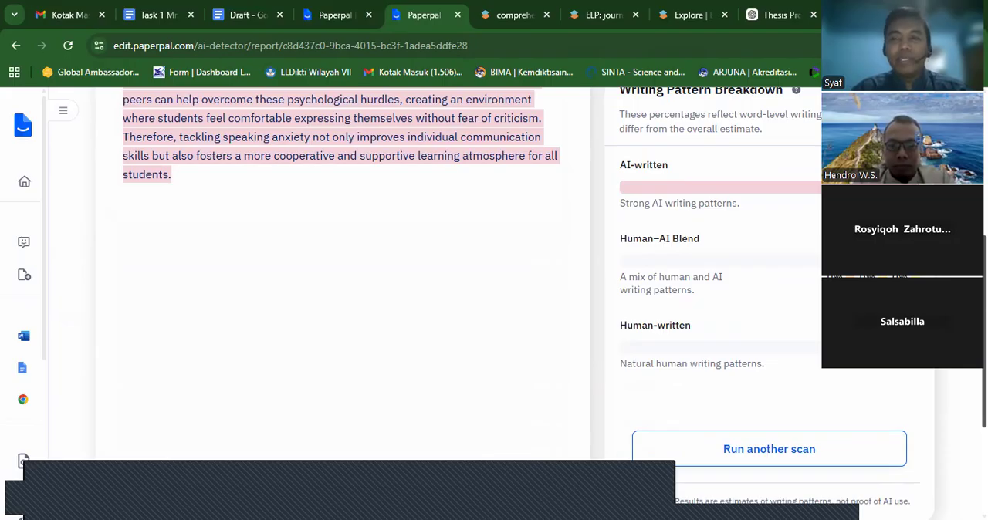
scroll(494, 309, "down", 3)
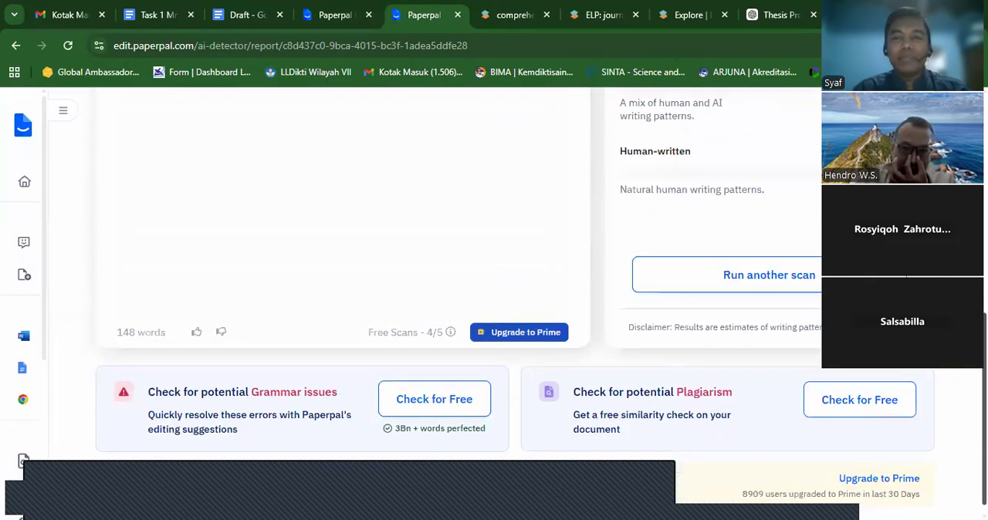
scroll(494, 309, "up", 3)
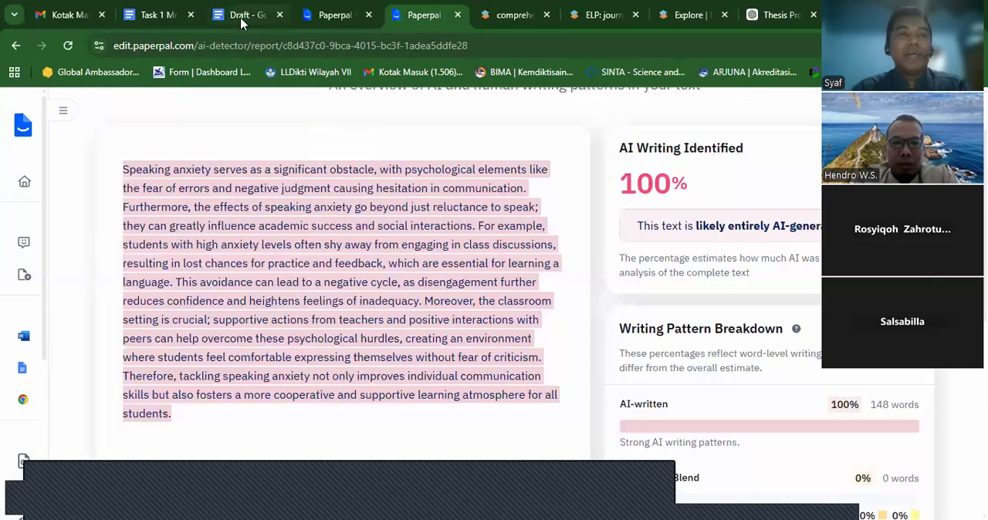
- Search Google for quillbot in the browser tab that holds the Gmail inbox
left_click(62, 14)
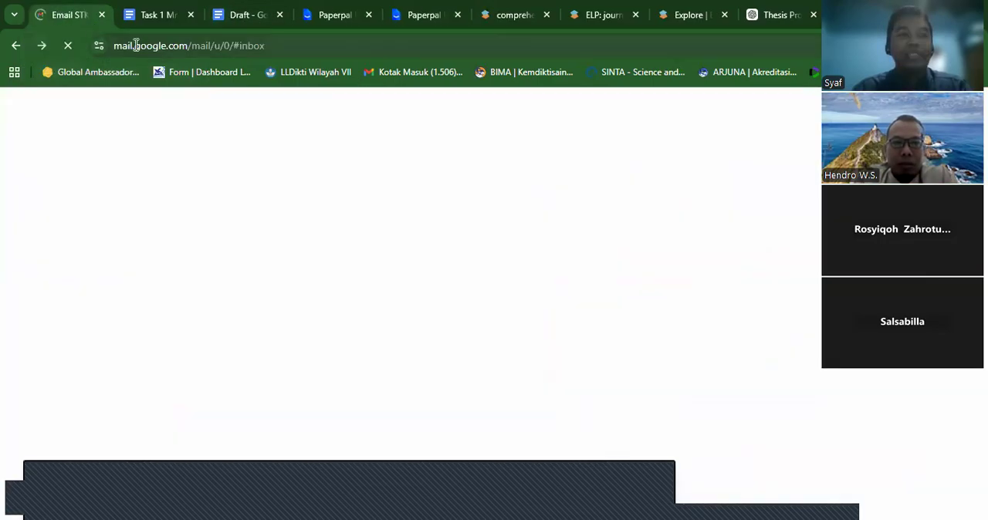
left_click(138, 46)
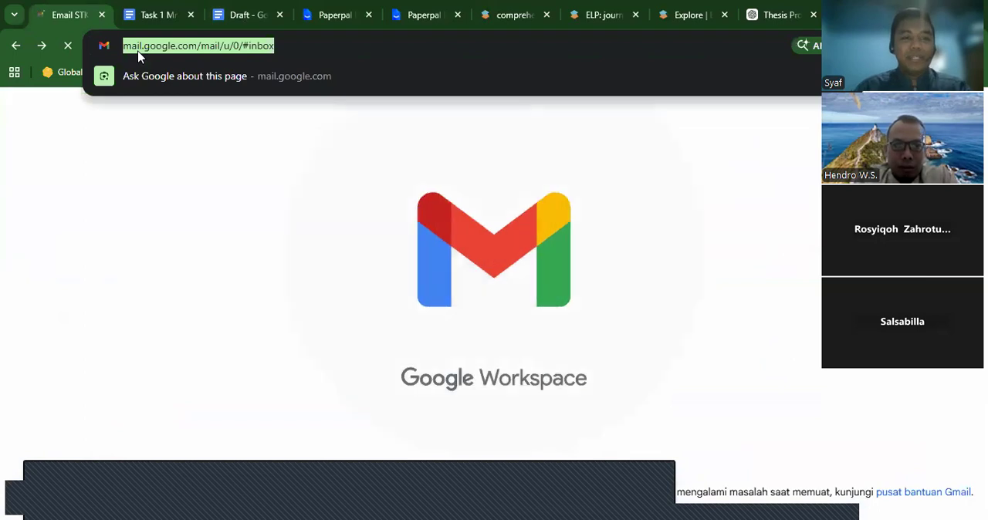
type("quil")
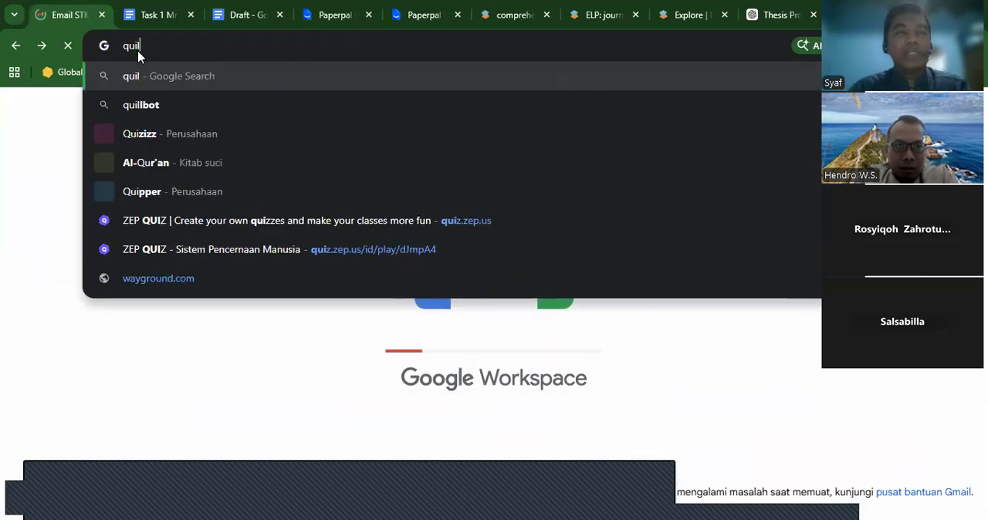
type("ll")
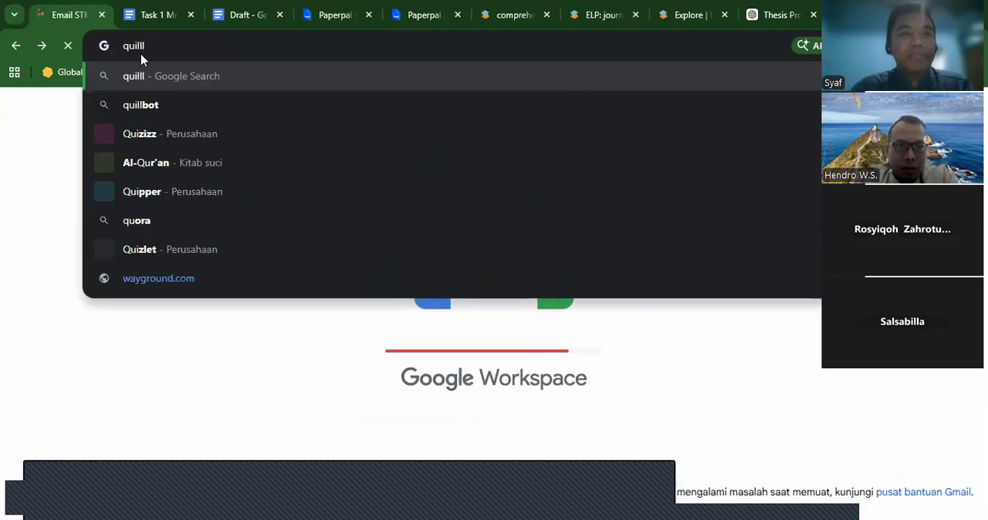
left_click(184, 116)
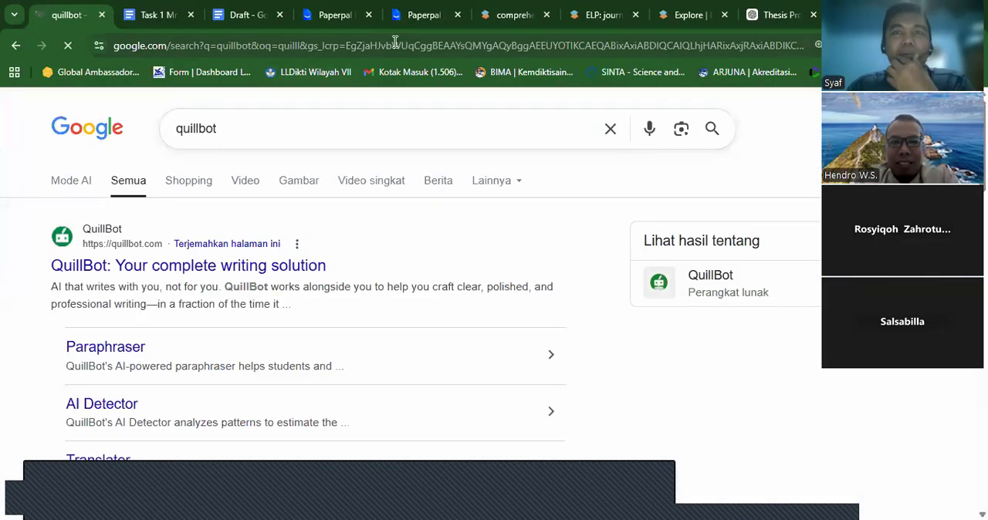
- Close the three SciSpace tabs and the Thesis Proposal chat tab
left_click(545, 15)
left_click(545, 15)
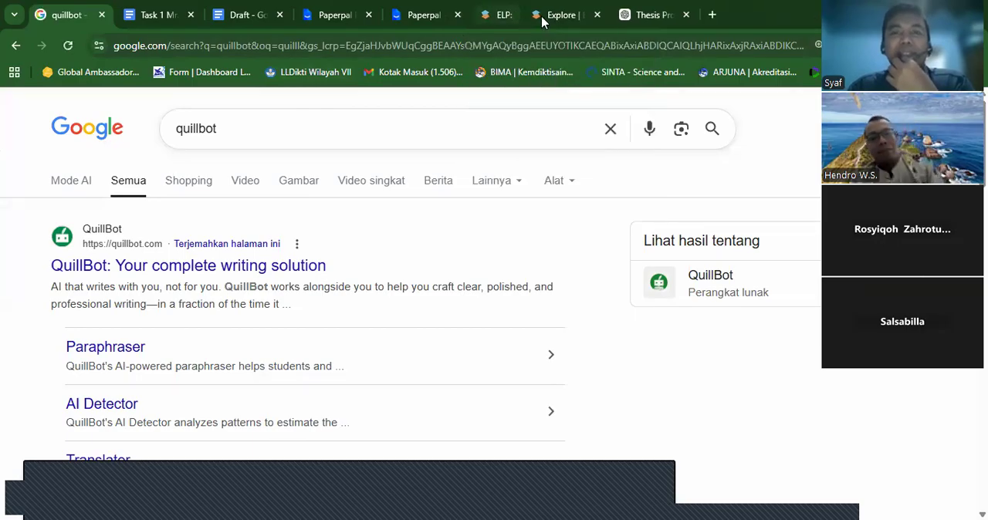
left_click(545, 15)
left_click(546, 16)
- Open the QuillBot website from the search results, close the search tab and dismiss the 20% discount offer
left_click(184, 267)
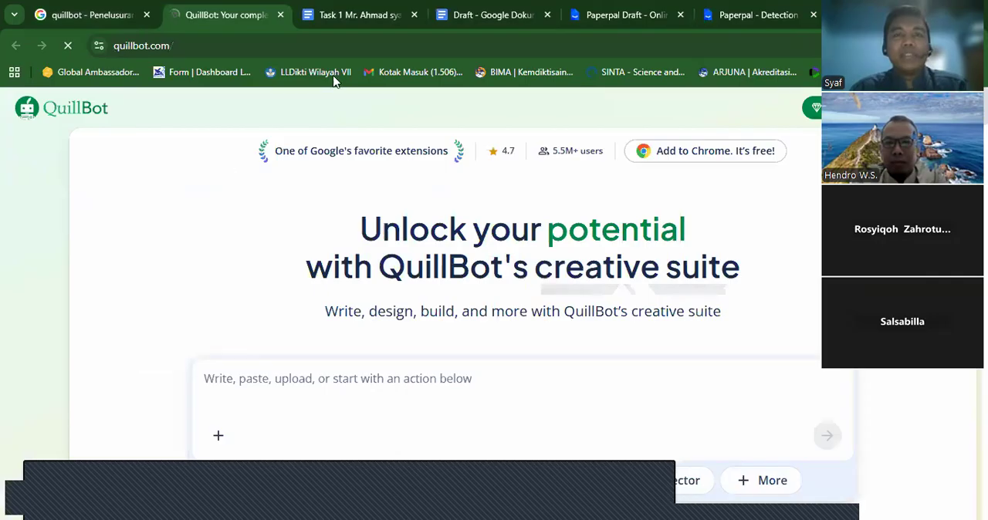
left_click(502, 14)
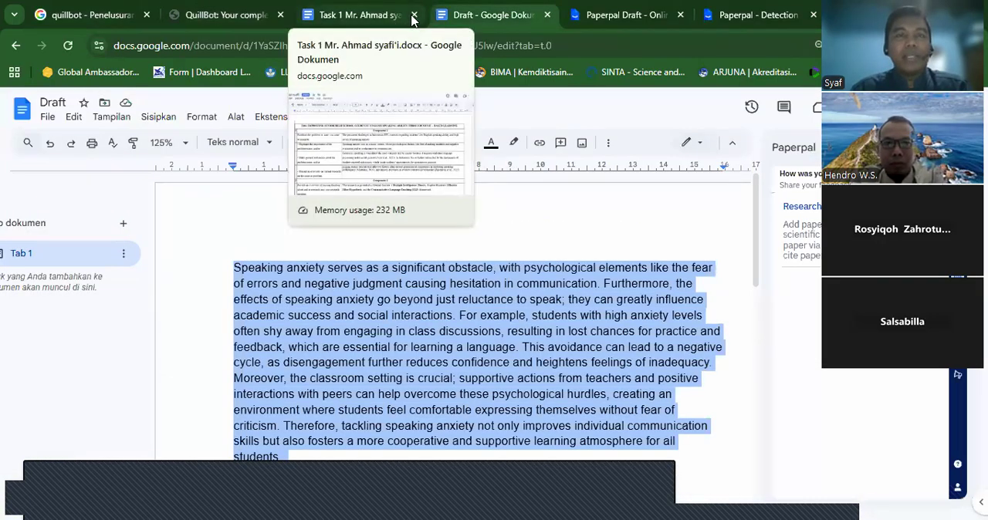
left_click(148, 15)
left_click(126, 16)
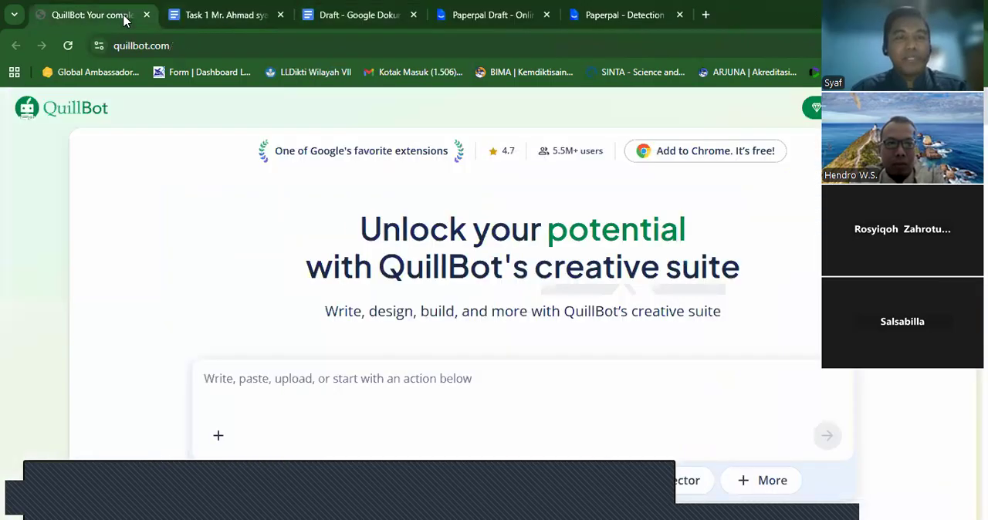
left_click(41, 263)
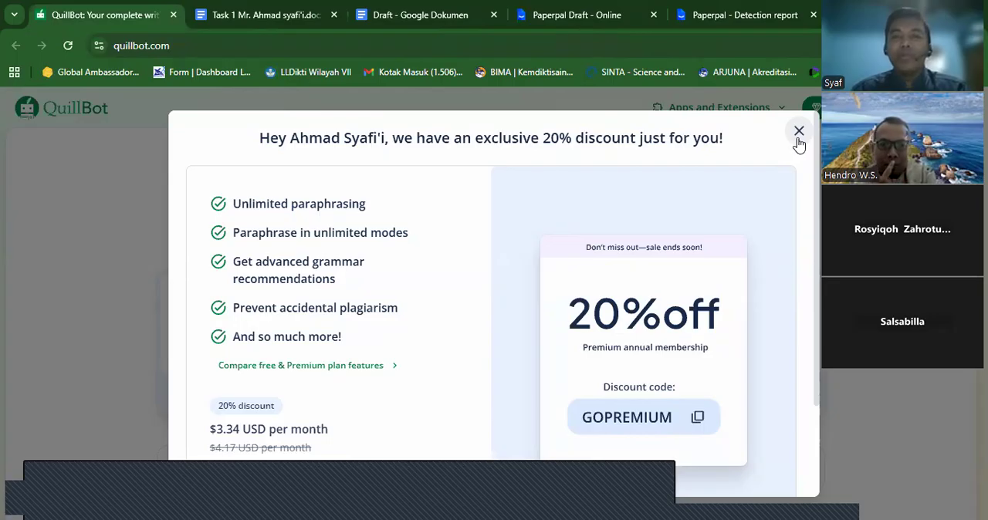
left_click(799, 133)
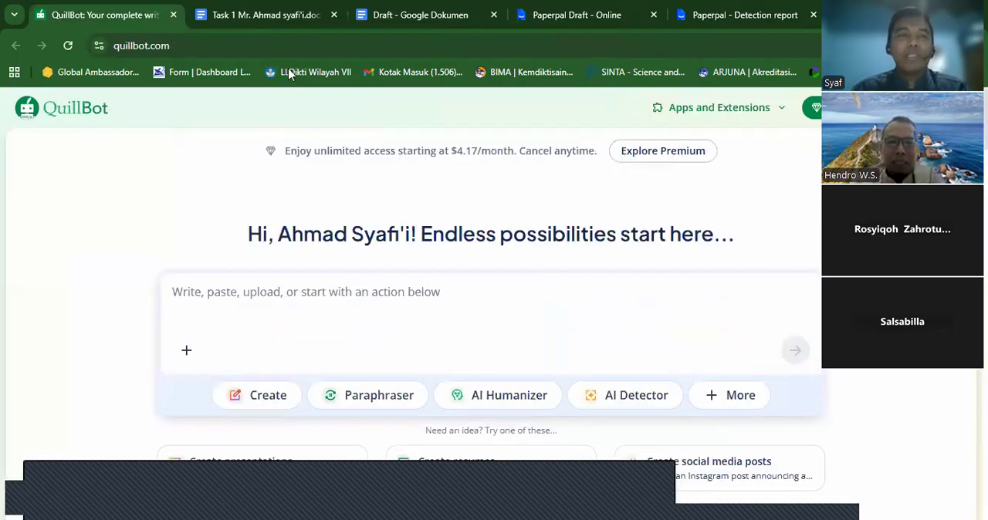
- Copy the speaking anxiety paragraph from the Google Docs Draft and paste it into QuillBot's main text box
left_click(396, 15)
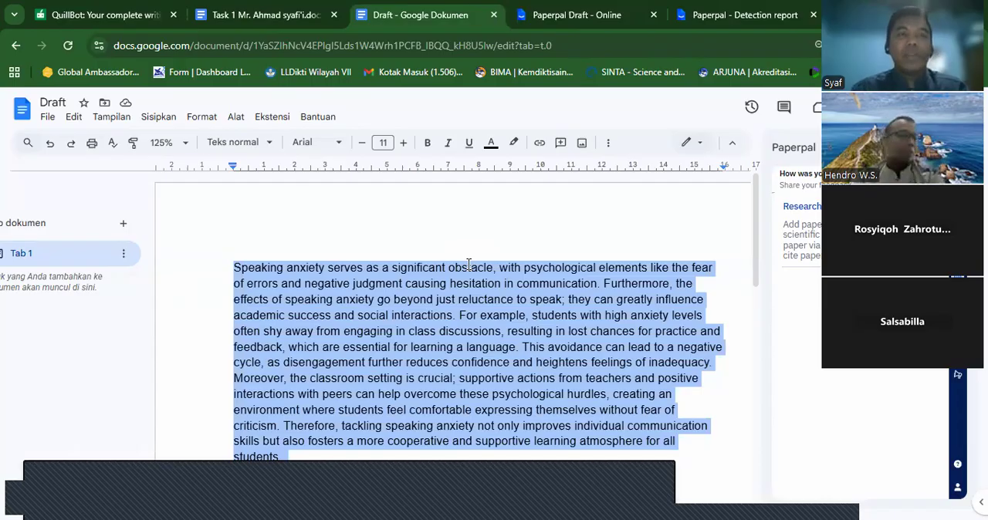
left_click(108, 19)
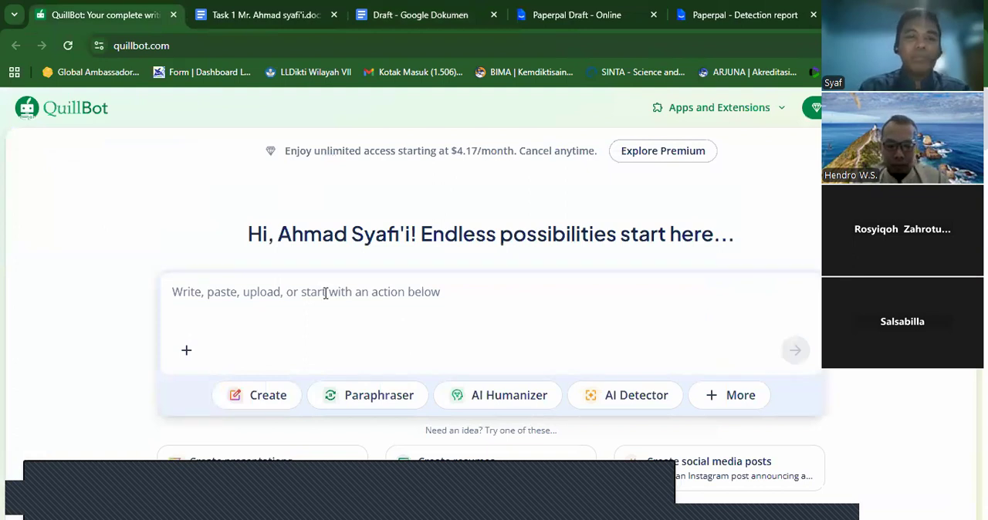
left_click(325, 293)
key("ctrl+v")
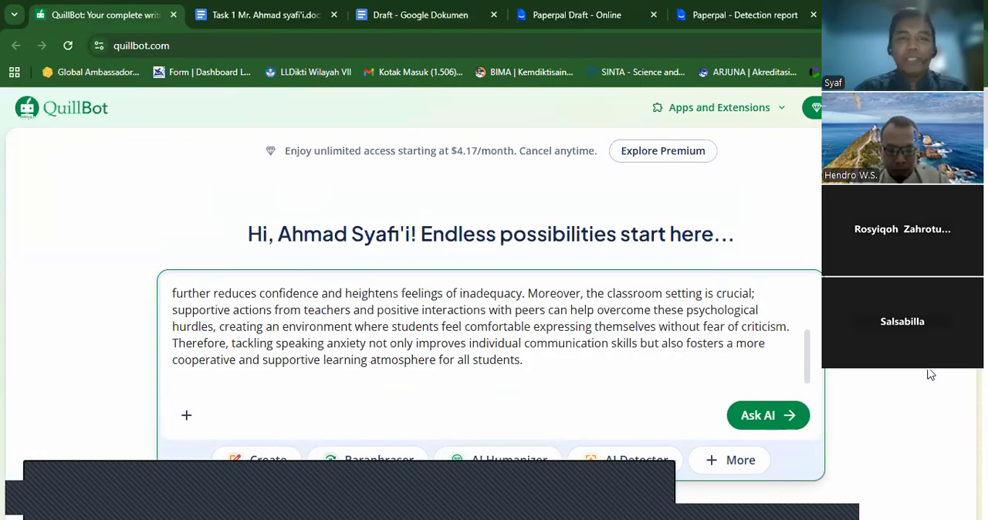
- Humanize the pasted speaking anxiety paragraph with QuillBot's AI Humanizer
scroll(930, 378, "down", 2)
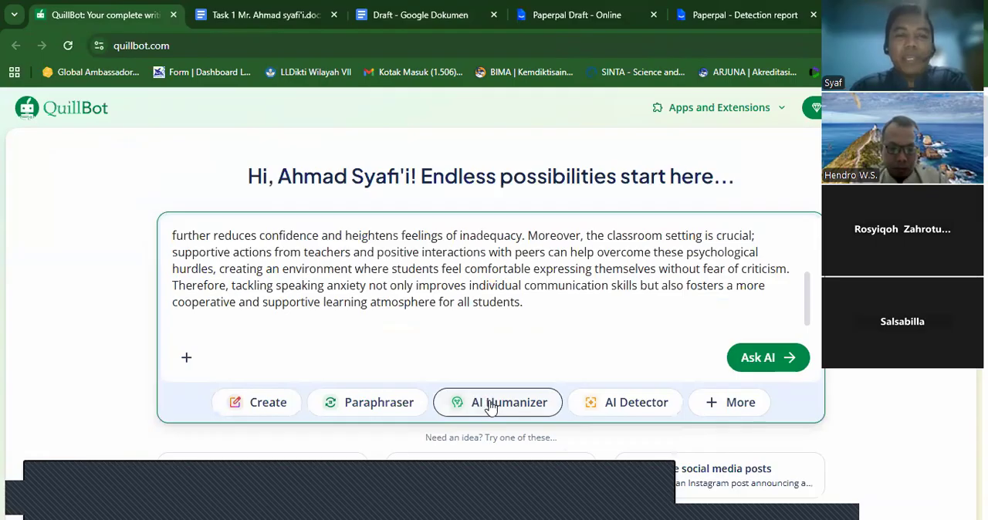
left_click(489, 407)
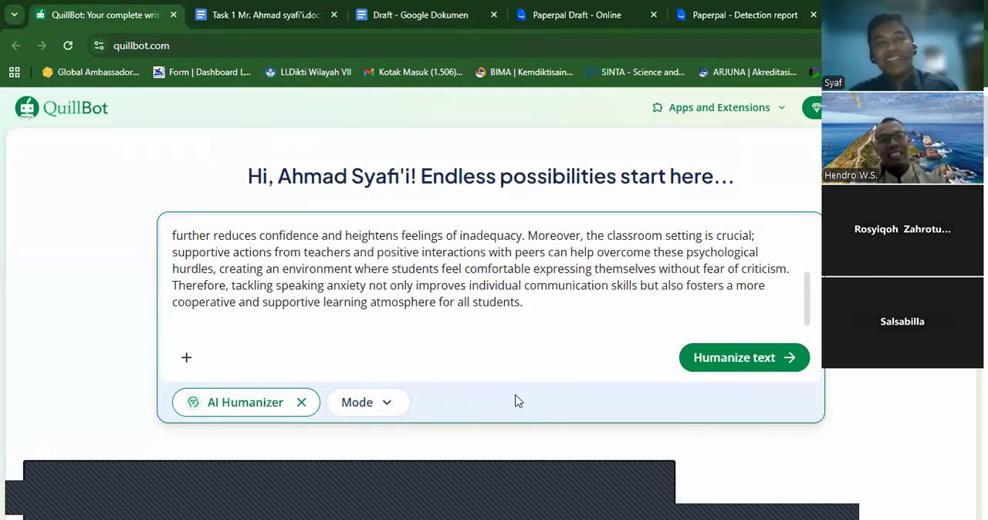
left_click(714, 364)
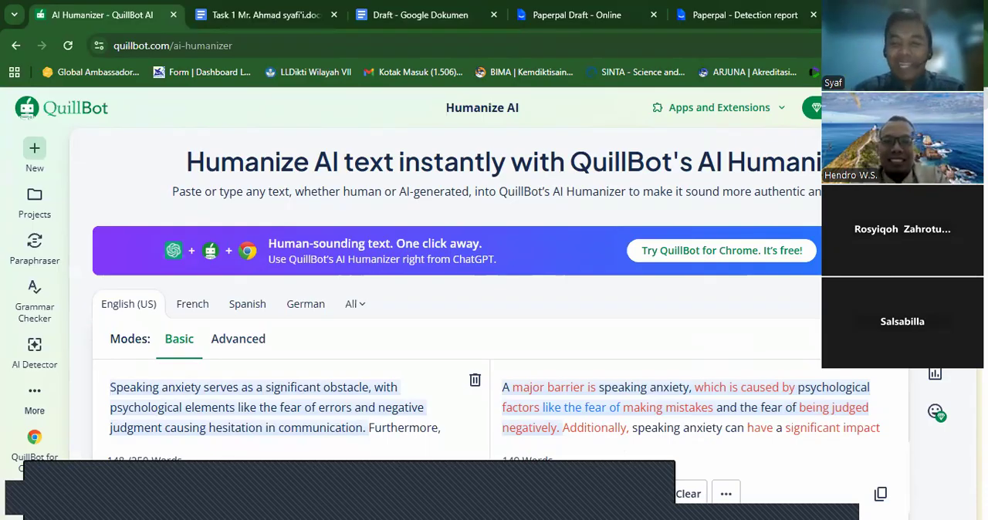
- Compare the original paragraph with the humanized version, including the marked word and structural changes
scroll(478, 299, "down", 1)
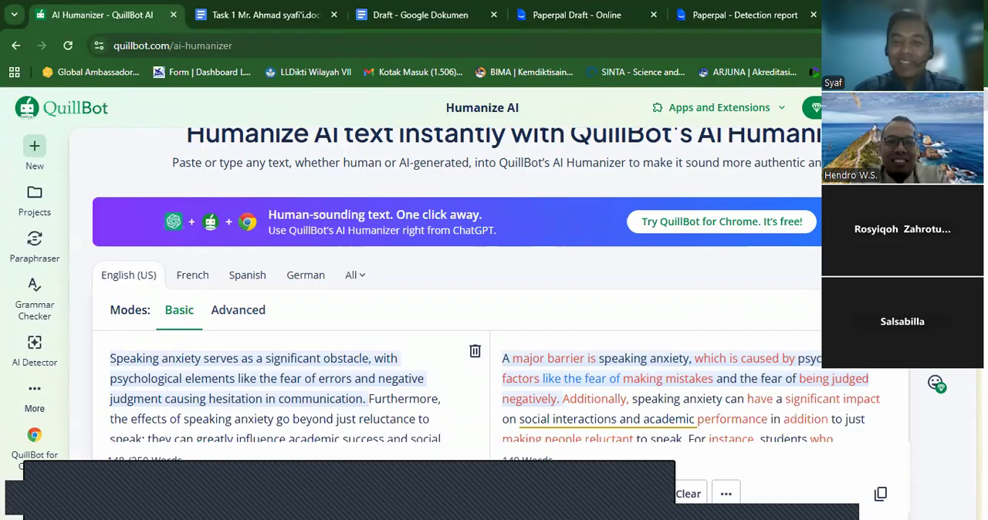
scroll(478, 308, "down", 2)
scroll(478, 309, "down", 4)
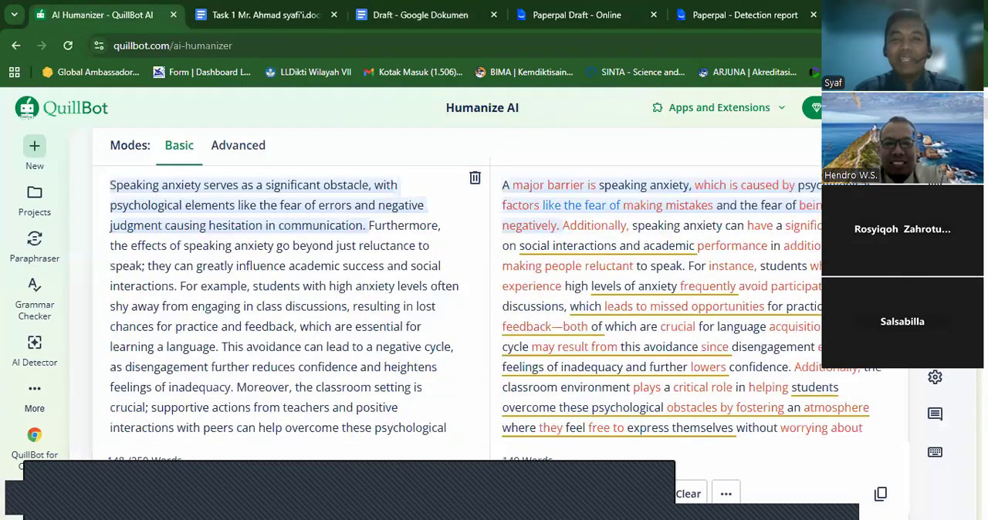
scroll(479, 309, "down", 1)
scroll(478, 309, "down", 3)
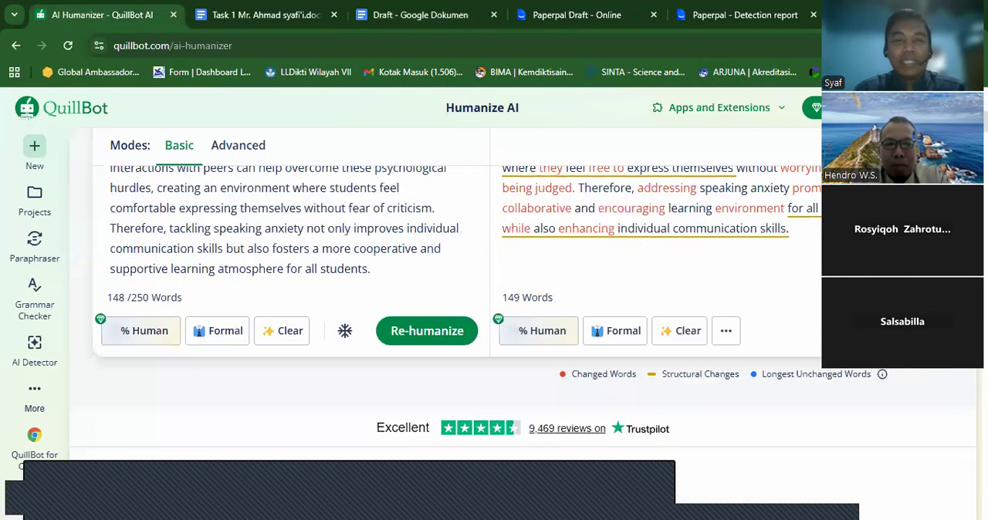
scroll(479, 309, "up", 1)
scroll(479, 309, "up", 1)
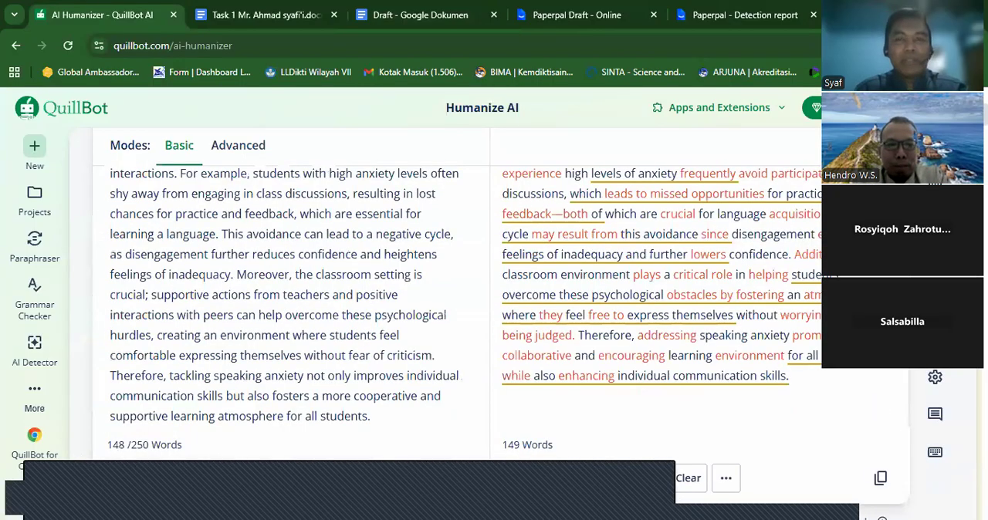
scroll(479, 309, "up", 2)
scroll(479, 308, "up", 1)
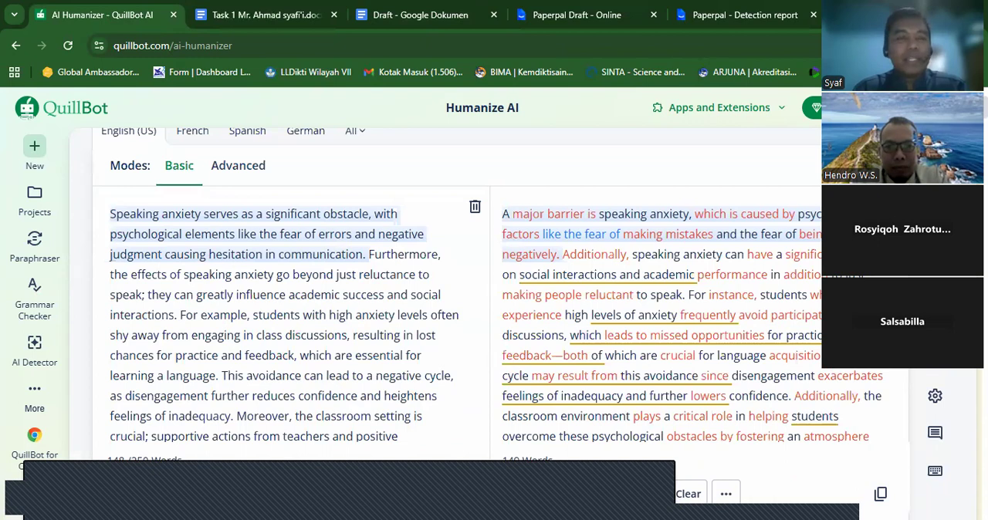
- Try to unlock the % Human score for the humanized text, and close the QuillBot Premium page
scroll(479, 308, "down", 1)
scroll(293, 309, "down", 3)
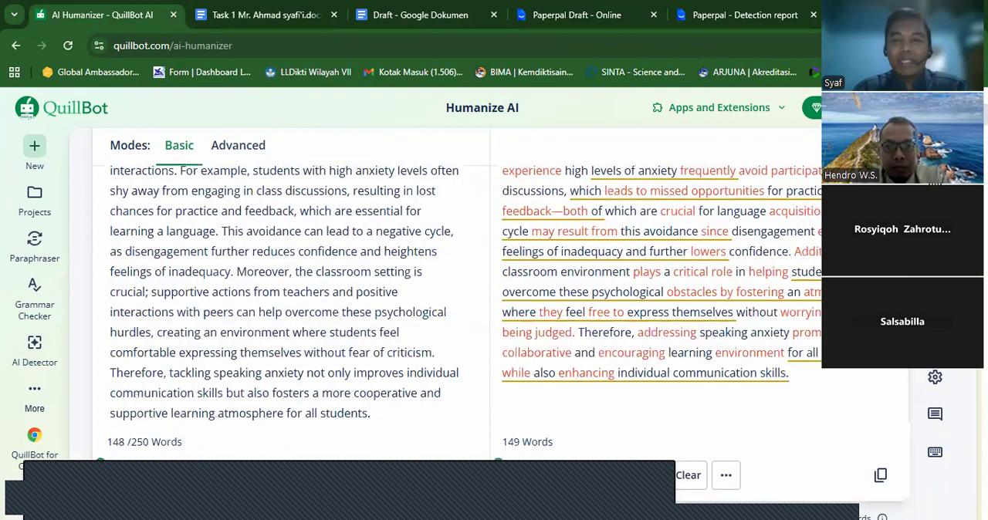
scroll(494, 309, "down", 2)
scroll(536, 340, "down", 1)
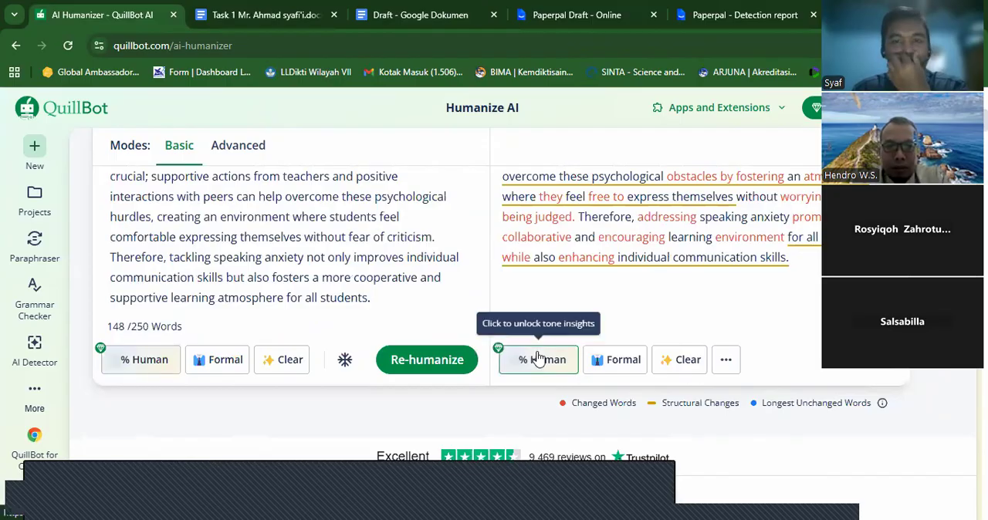
left_click(540, 361)
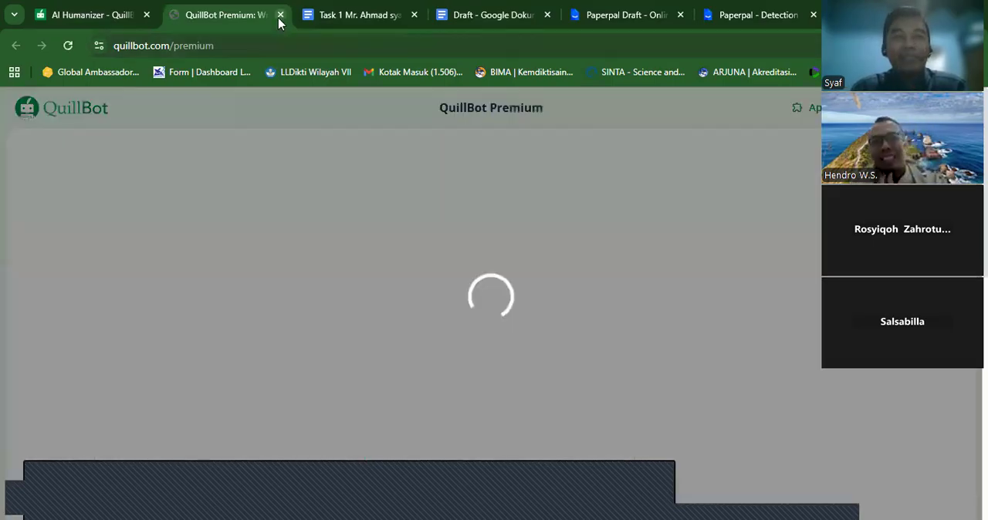
left_click(280, 15)
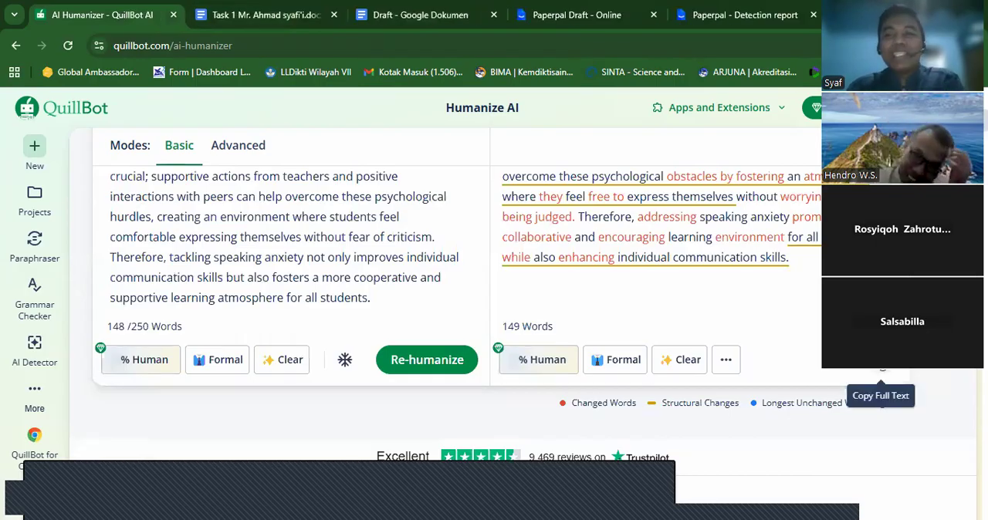
- Copy the full humanized text and paste it into QuillBot's AI Detector
left_click(881, 370)
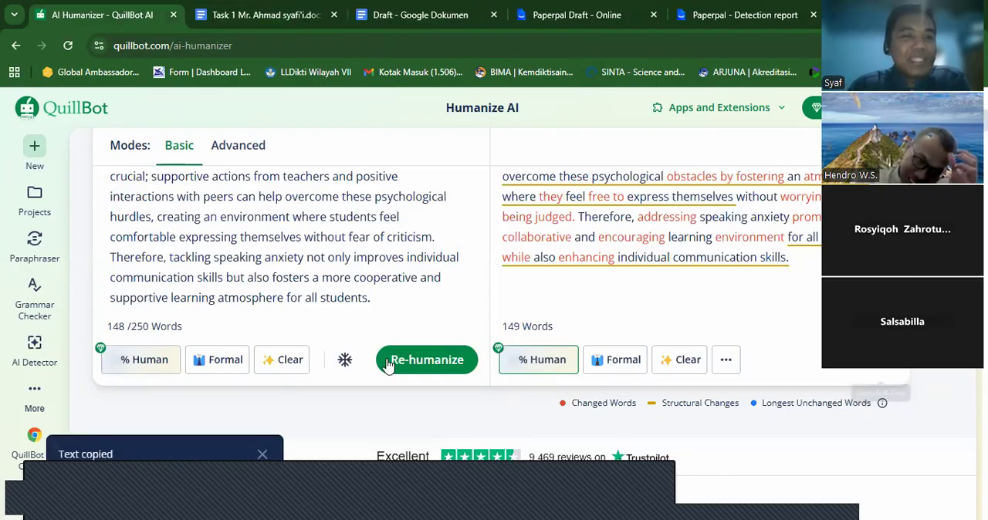
left_click(34, 349)
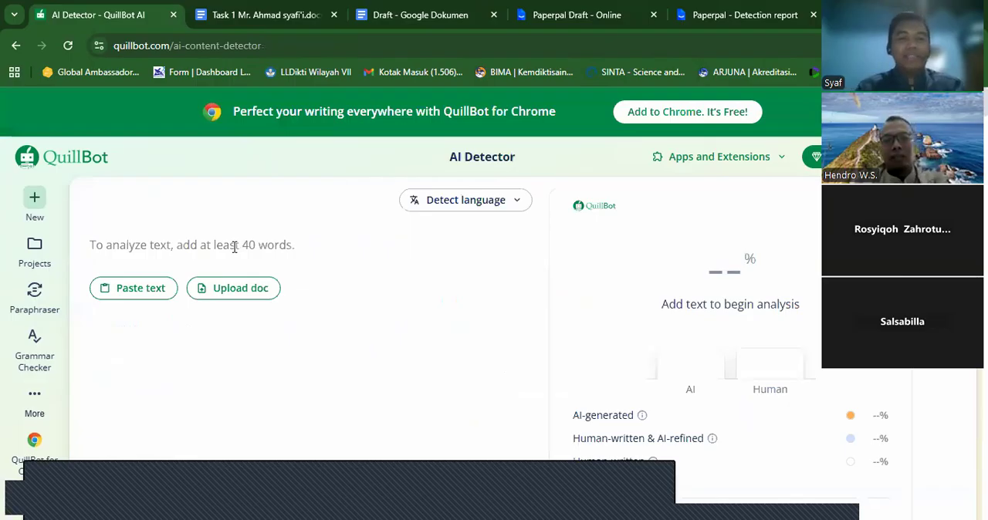
left_click(235, 247)
key("ctrl+v")
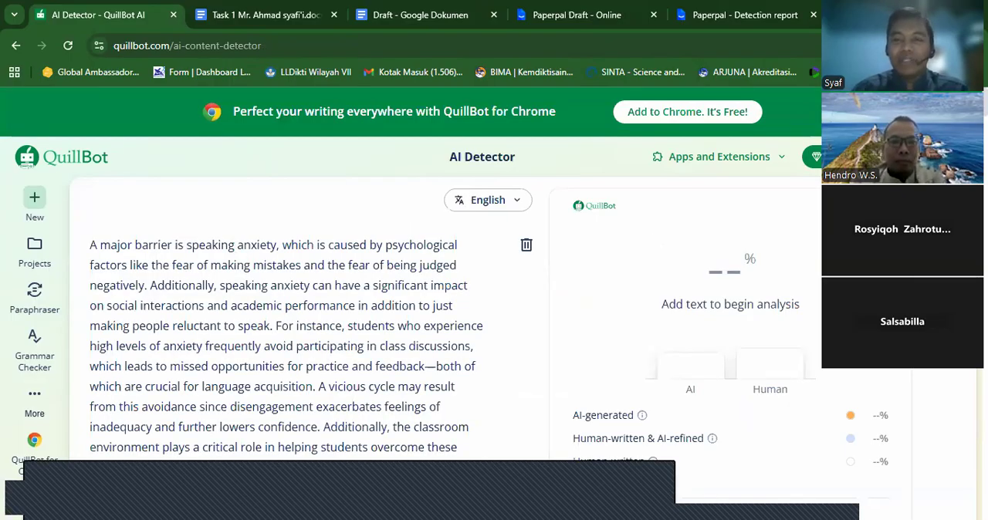
- Run AI detection on the pasted humanized text and review the highlighted passages and score
scroll(617, 328, "down", 2)
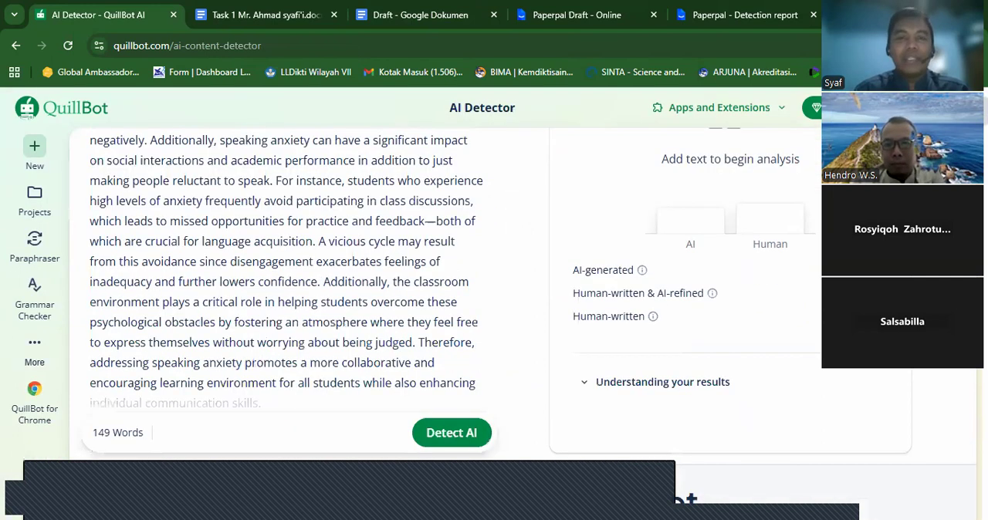
scroll(599, 296, "down", 2)
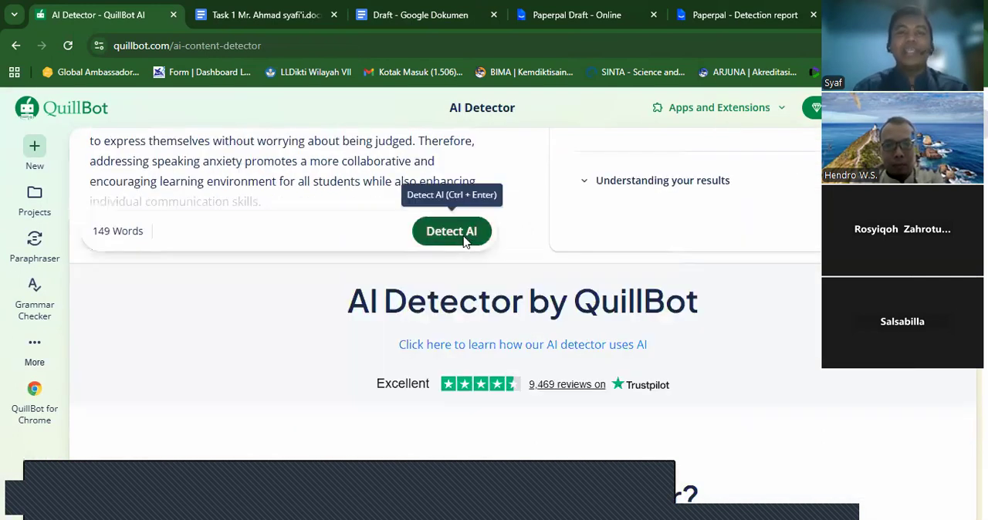
left_click(463, 238)
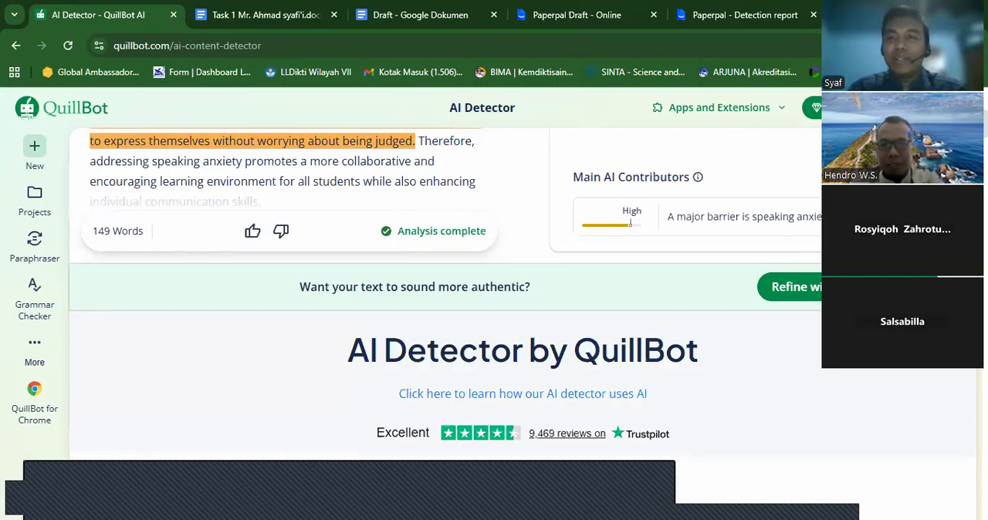
scroll(494, 293, "up", 2)
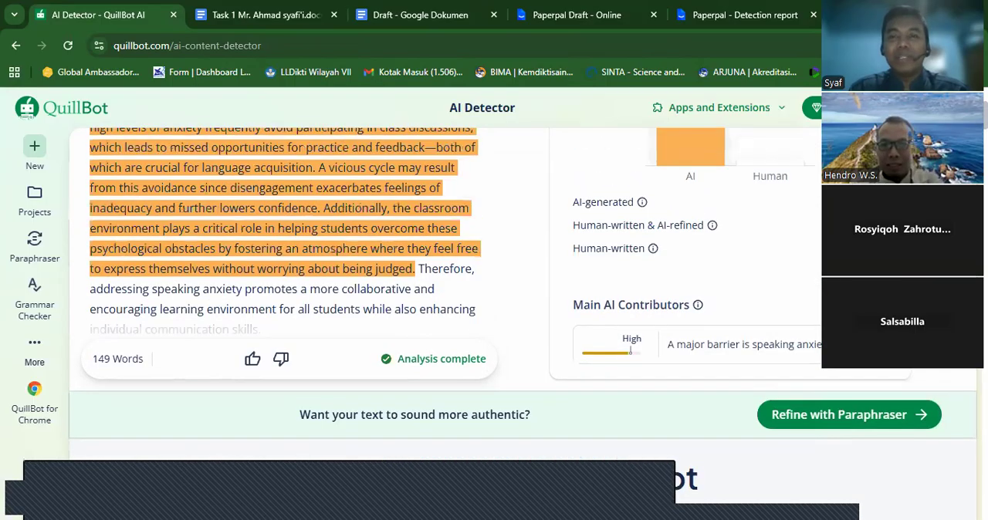
scroll(494, 293, "up", 2)
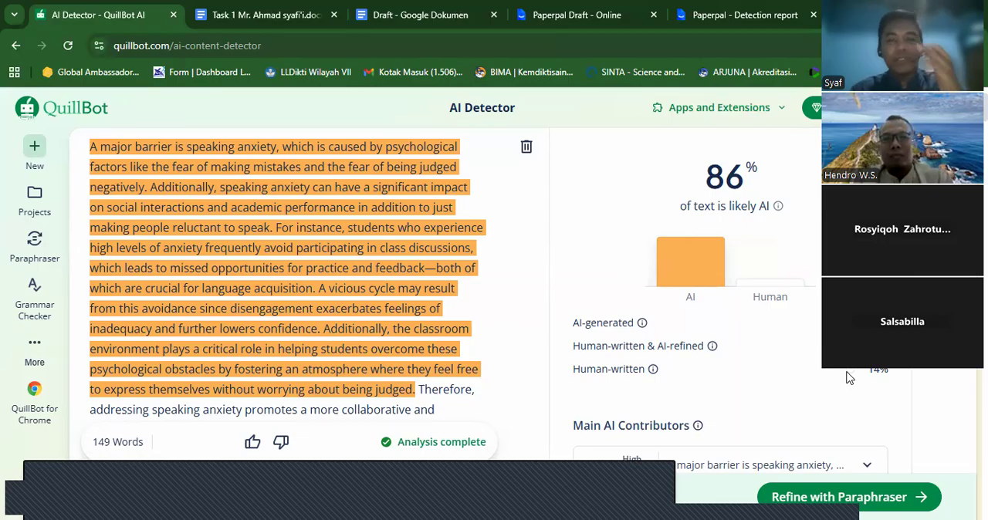
- Send the analysed text to the Paraphraser and try to paraphrase it in Humanize mode
left_click(857, 494)
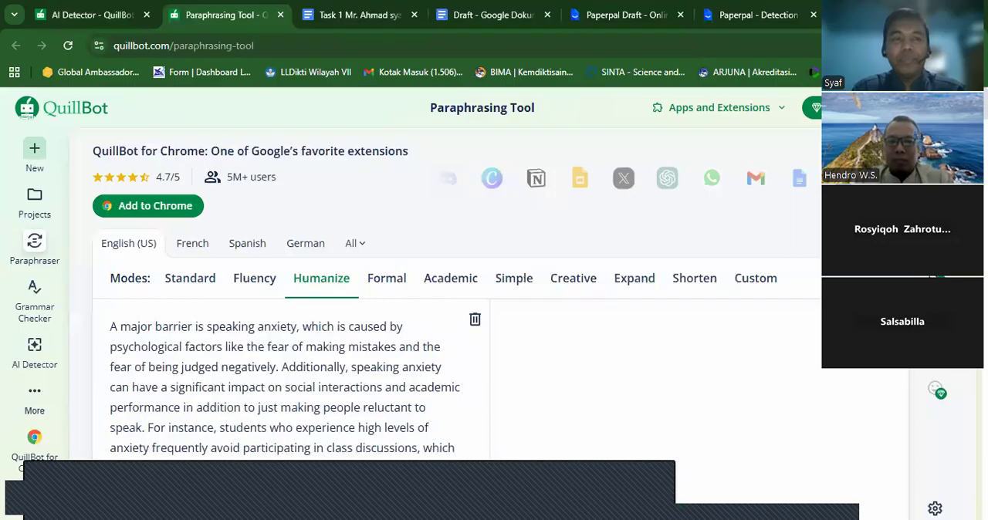
scroll(427, 327, "down", 5)
left_click(427, 327)
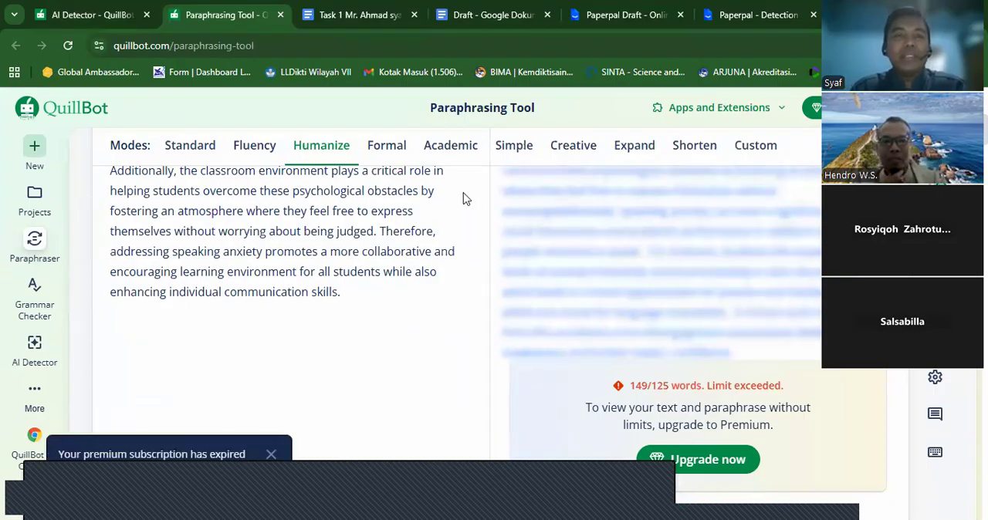
- Compare Paperpal's AI detection report with QuillBot's AI Detector result, and revisit the Task 1, Draft and Paperpal draft documents
left_click(720, 17)
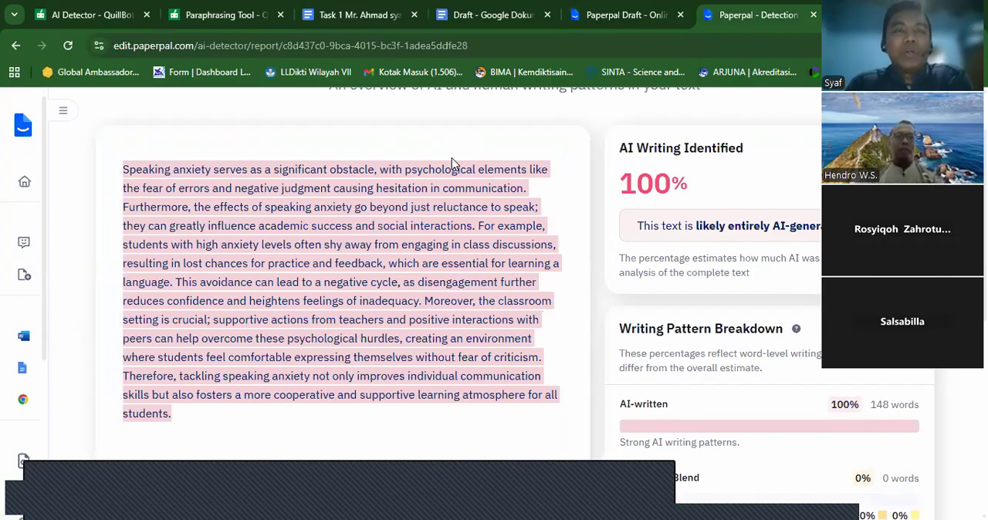
left_click(107, 18)
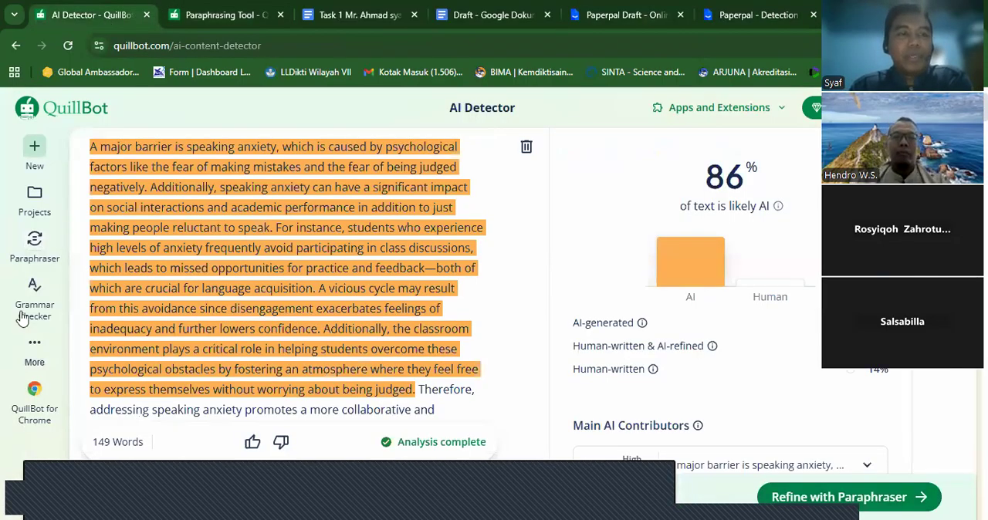
left_click(34, 346)
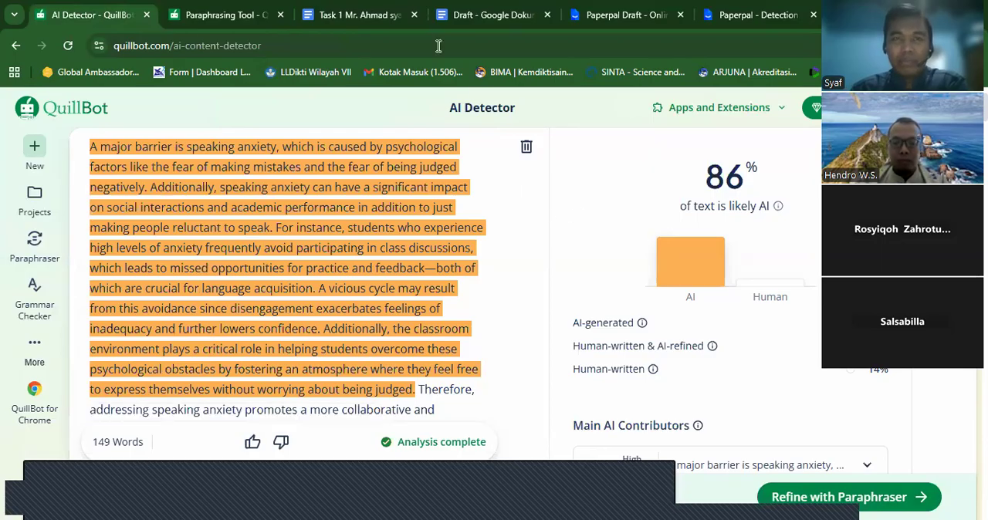
left_click(374, 15)
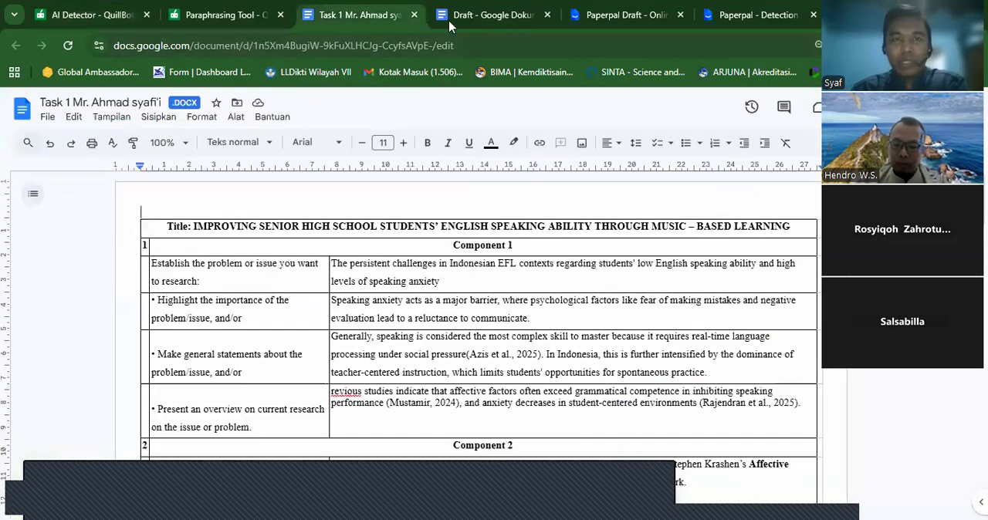
left_click(470, 17)
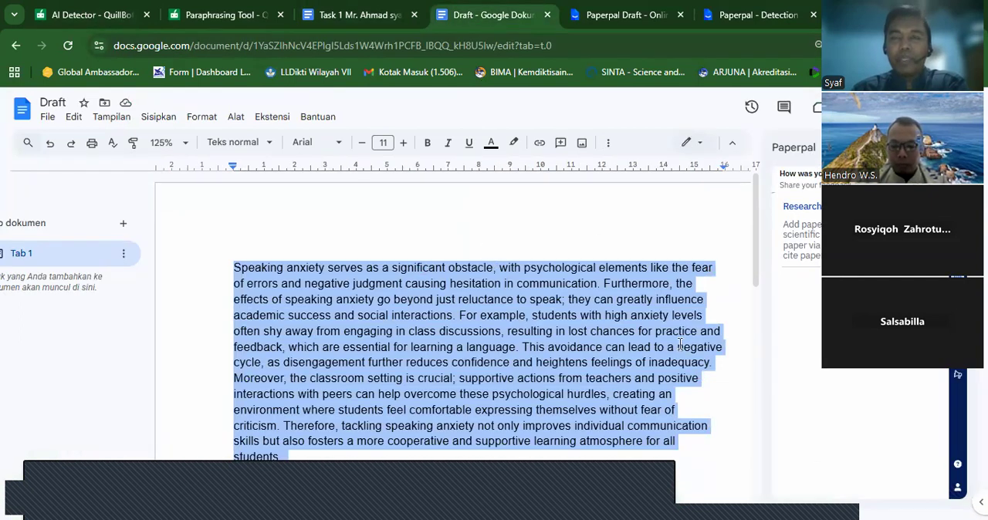
left_click(621, 16)
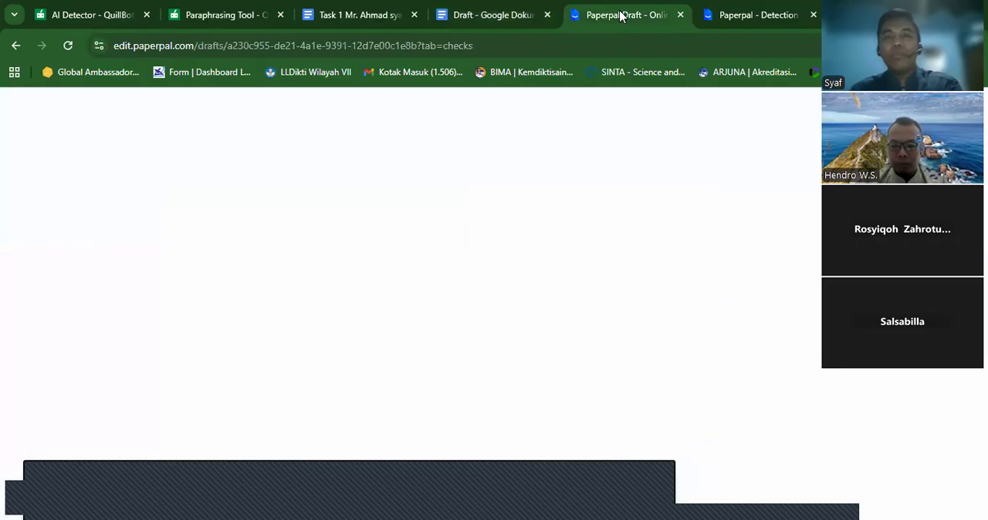
left_click(498, 16)
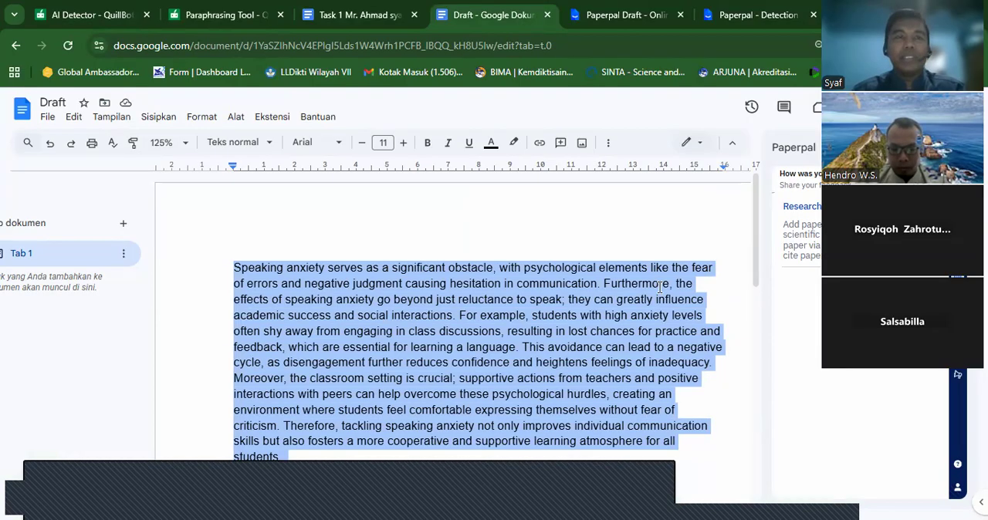
left_click(66, 15)
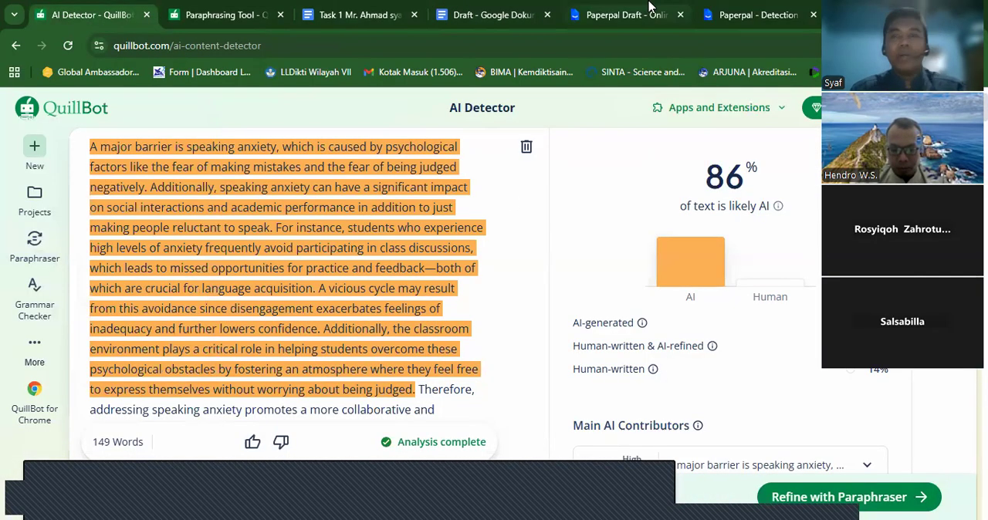
left_click(734, 14)
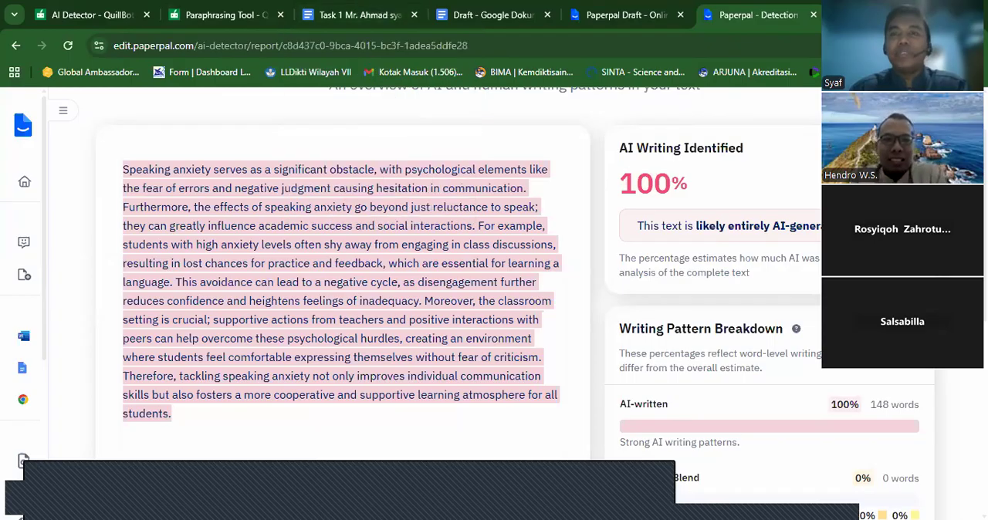
- Open Google Drive in a new browser tab and open the GENAP 25-26 folder
key("ctrl+t")
type("dr")
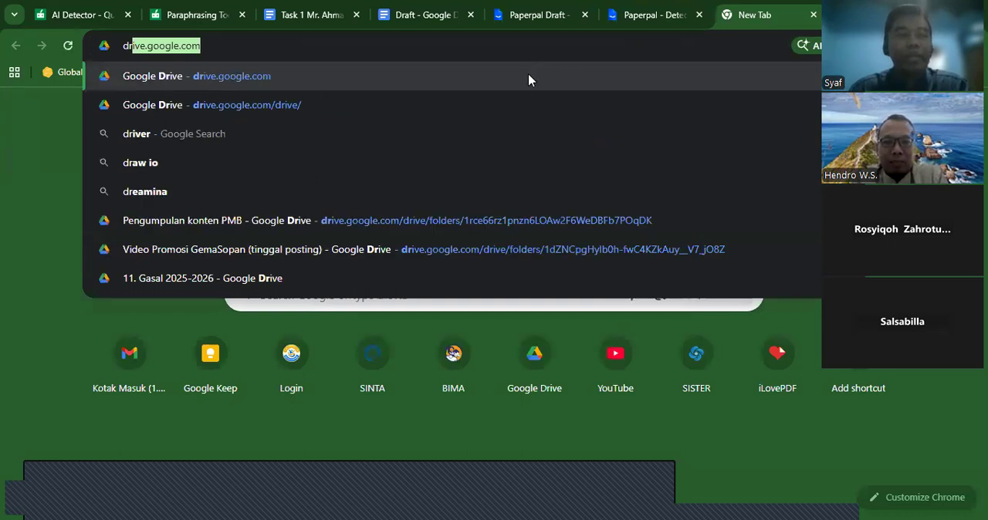
left_click(426, 88)
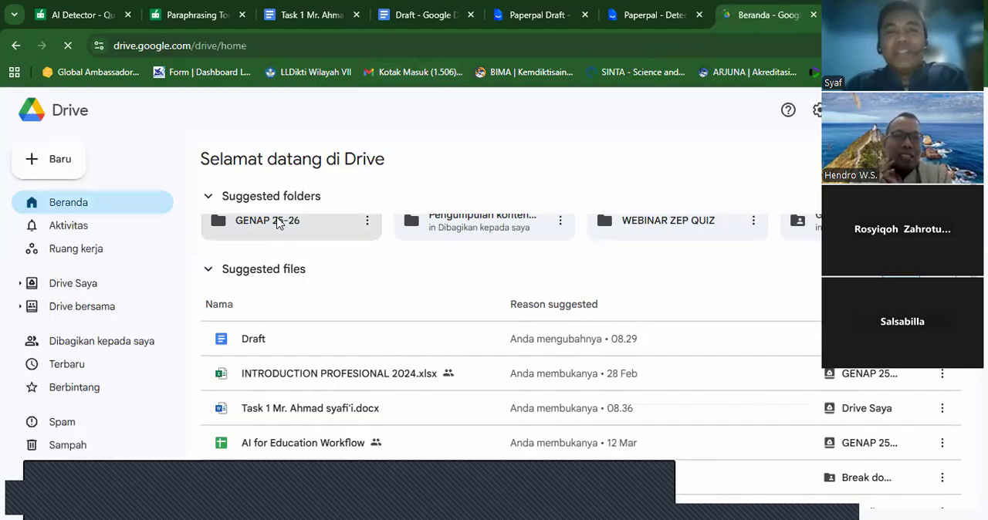
left_click(279, 223)
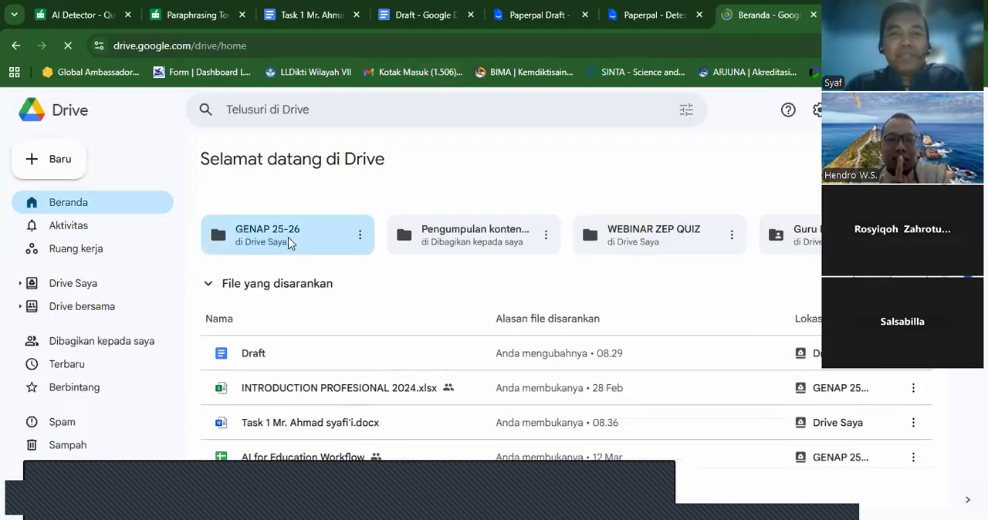
double_click(291, 242)
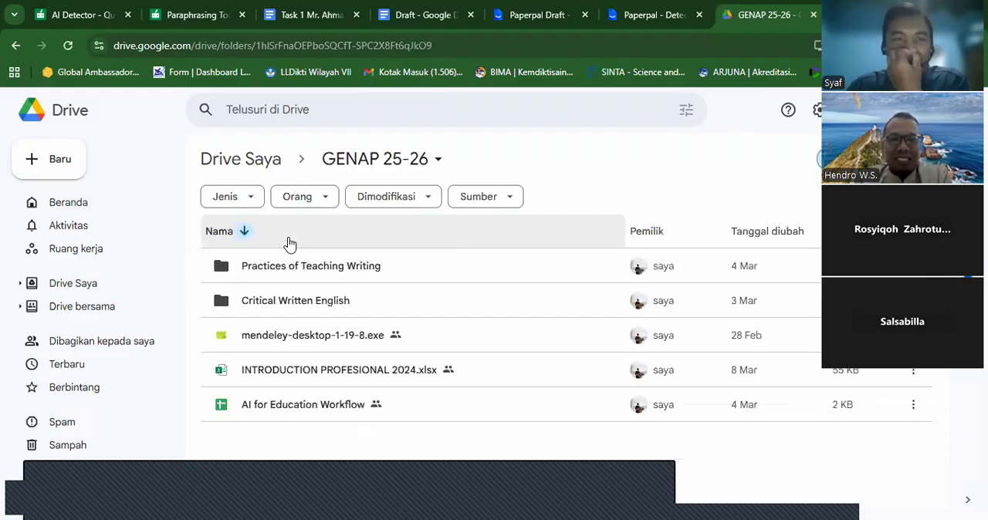
- Start a folder upload into the GENAP 25-26 Drive folder and browse to the #KULIAH S1 folder on the D: drive
left_click(68, 166)
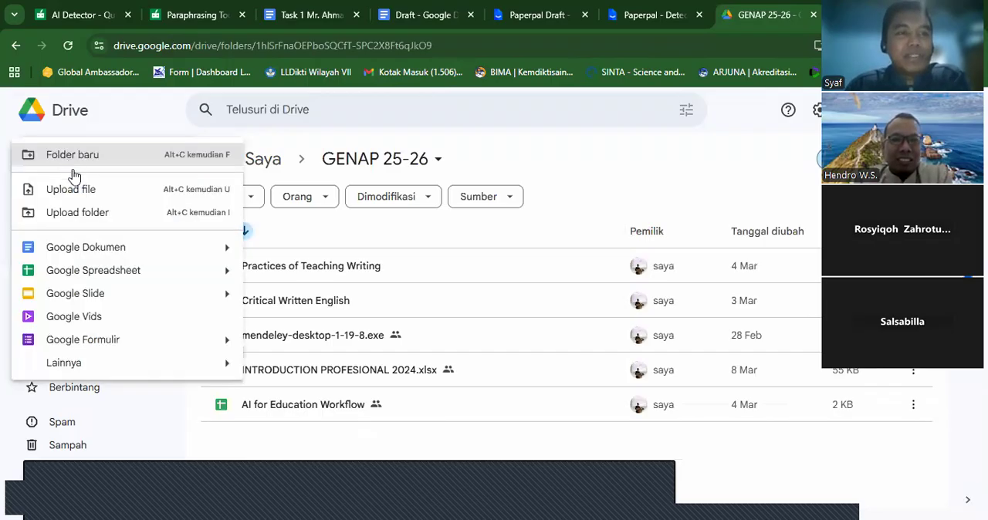
left_click(96, 220)
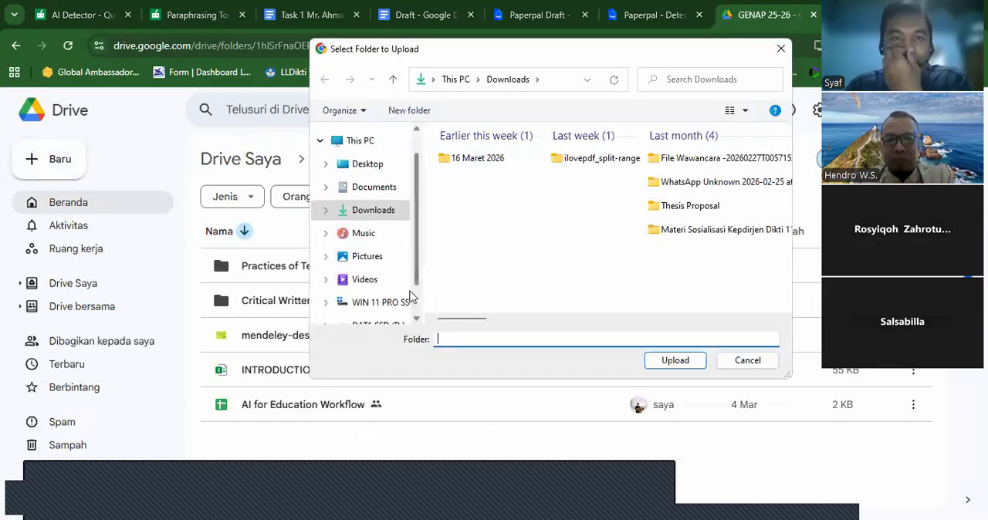
scroll(370, 278, "down", 1)
left_click(370, 275)
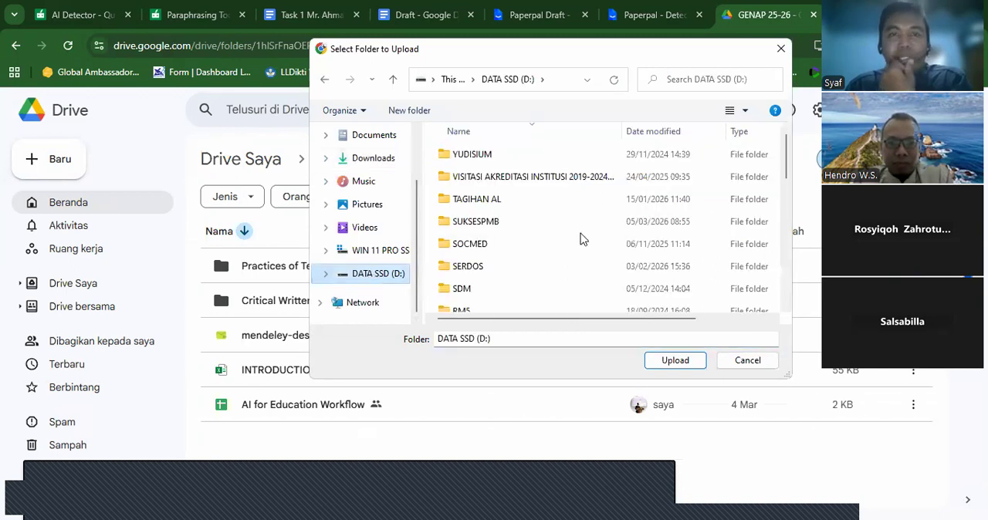
left_click(786, 274)
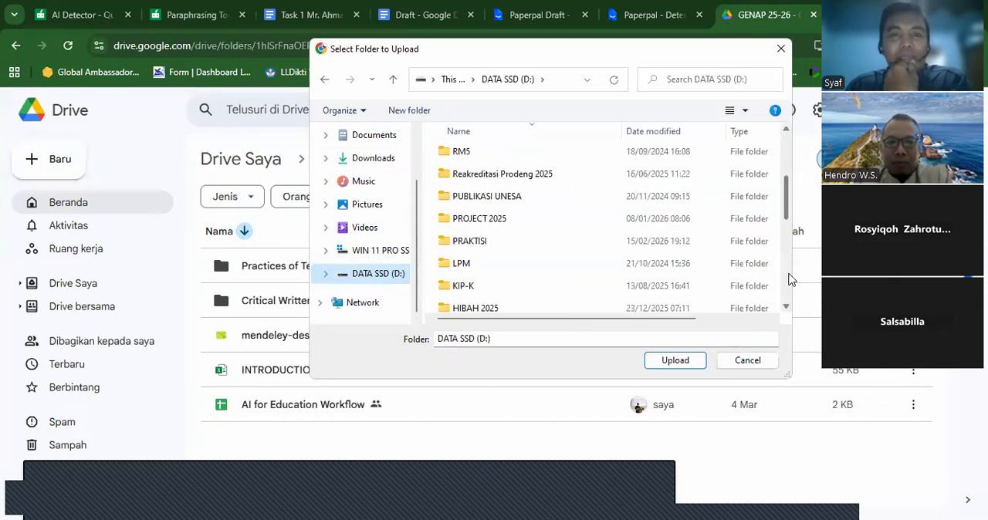
left_click(787, 274)
scroll(586, 254, "down", 2)
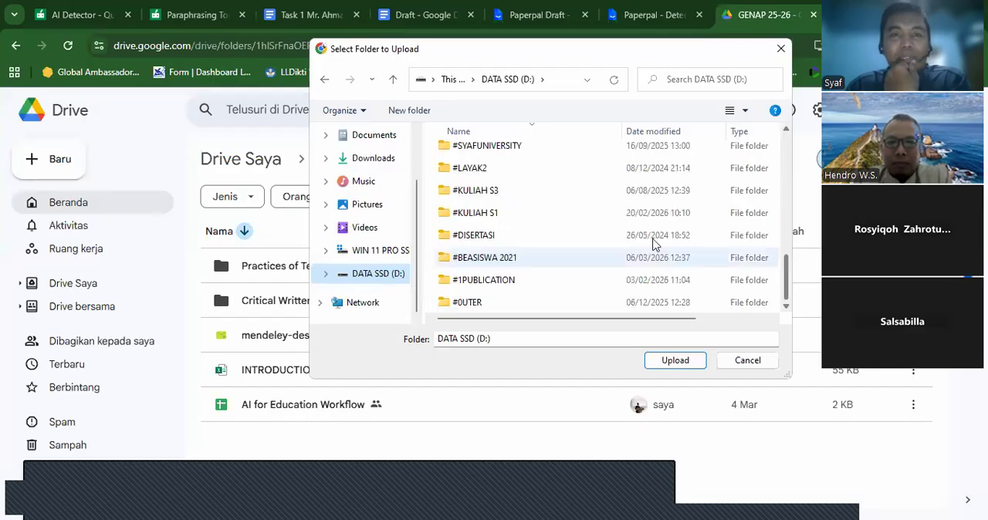
double_click(543, 206)
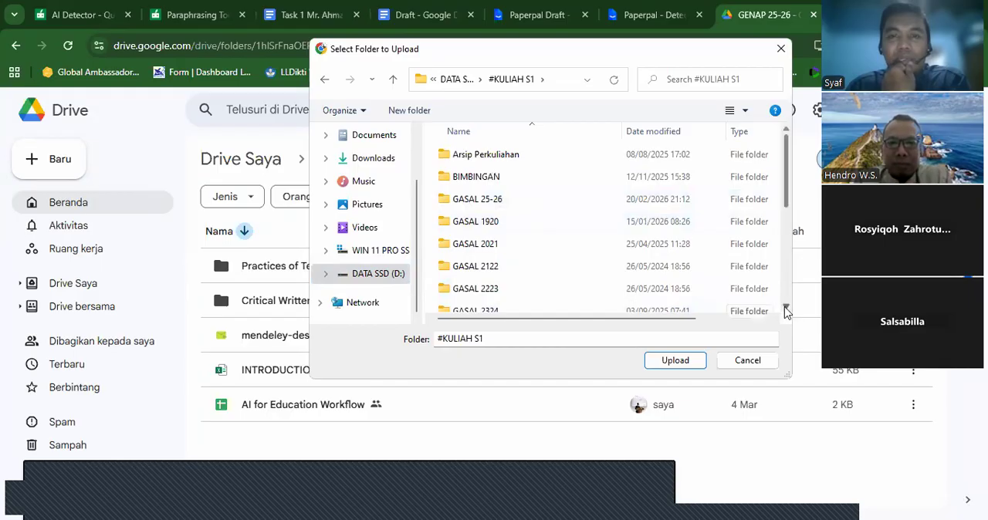
- Upload the Contoh skripsi folder from the local GENAP 25-26 folder and allow its files to be sent to Drive
left_click(787, 307)
left_click(787, 307)
left_click(786, 307)
left_click(786, 307)
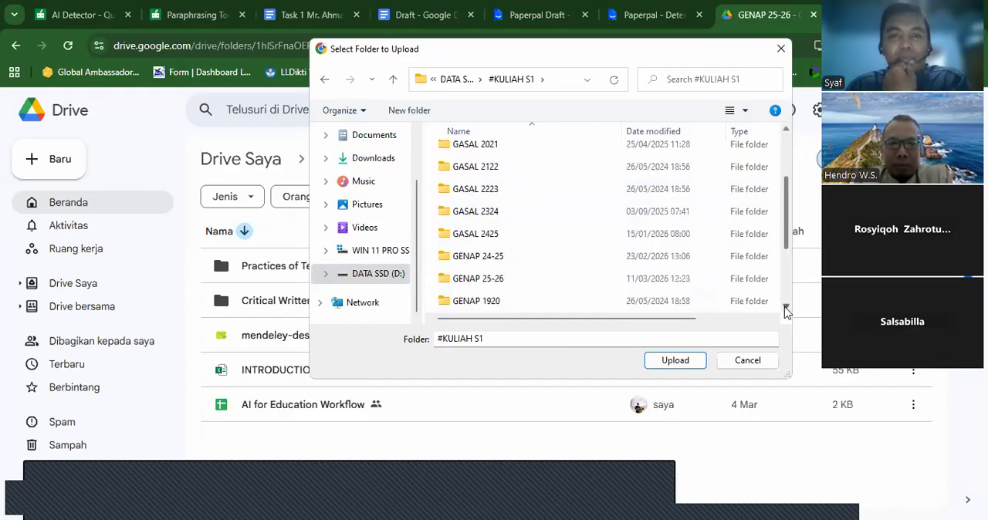
double_click(585, 279)
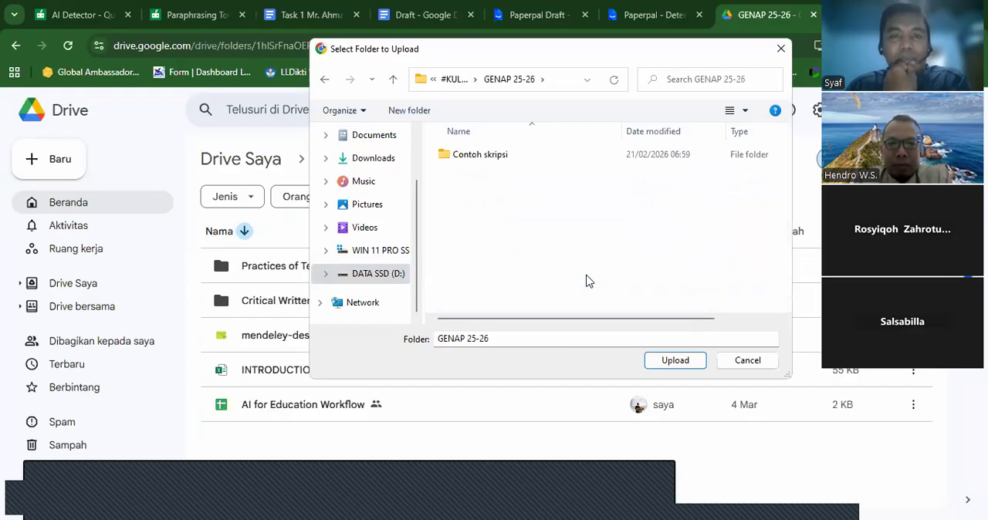
left_click(513, 159)
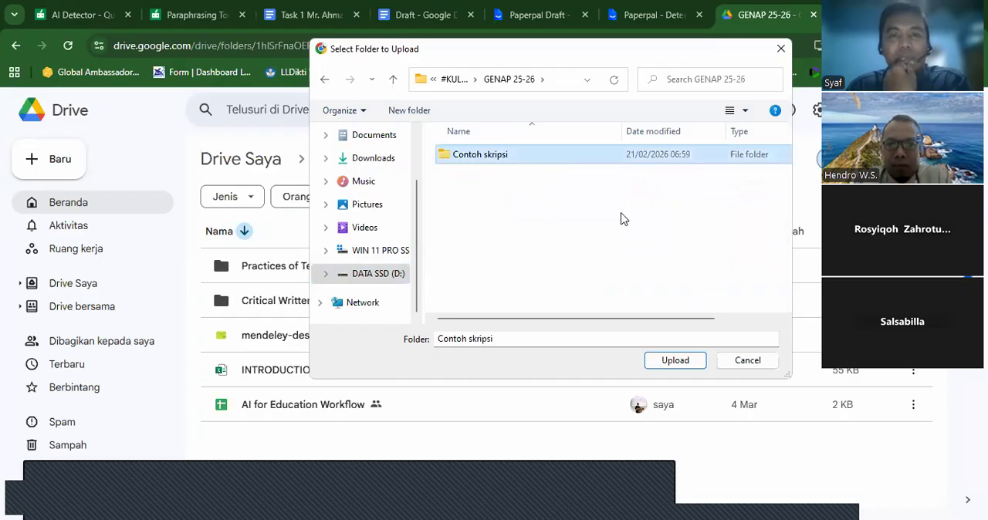
left_click(683, 361)
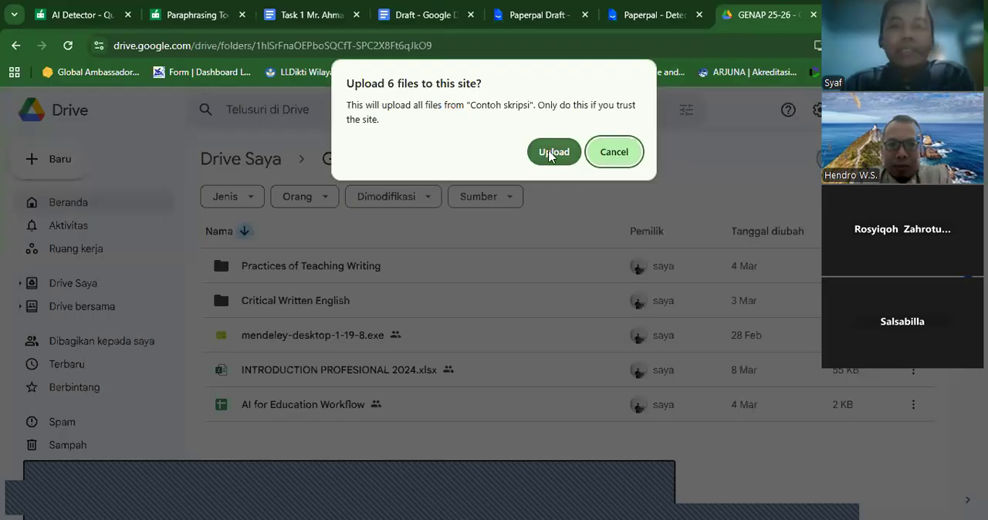
left_click(549, 153)
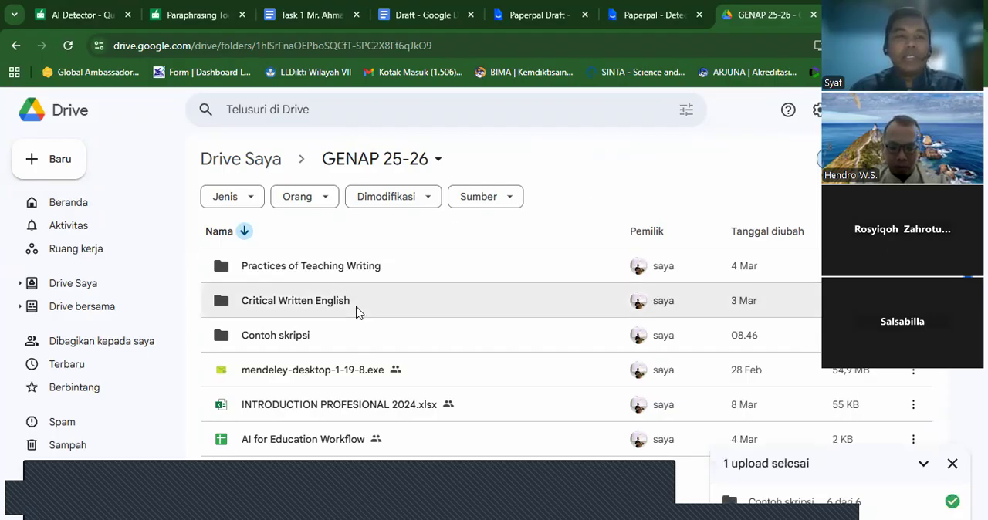
- Open the uploaded Contoh skripsi folder and the sample proposal .docx listed third in it
left_click(311, 334)
double_click(311, 334)
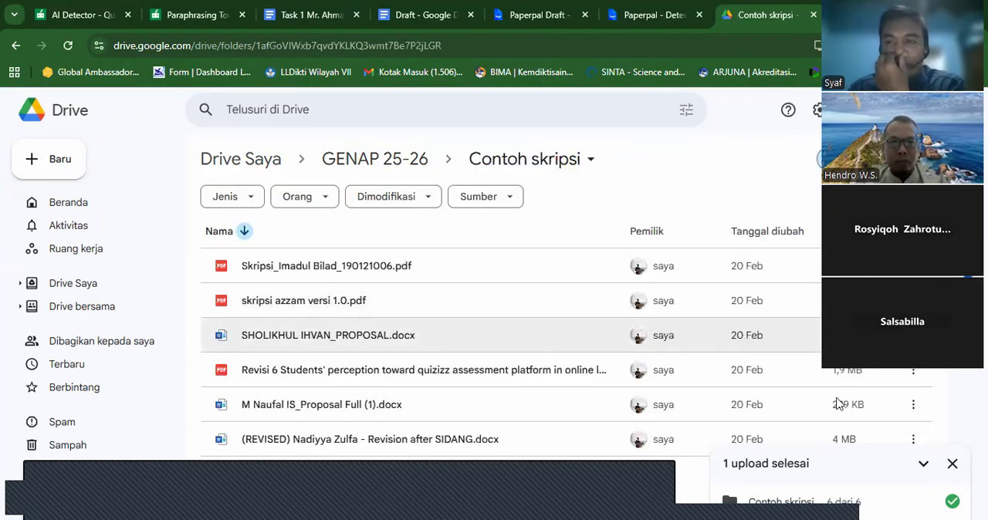
left_click(955, 465)
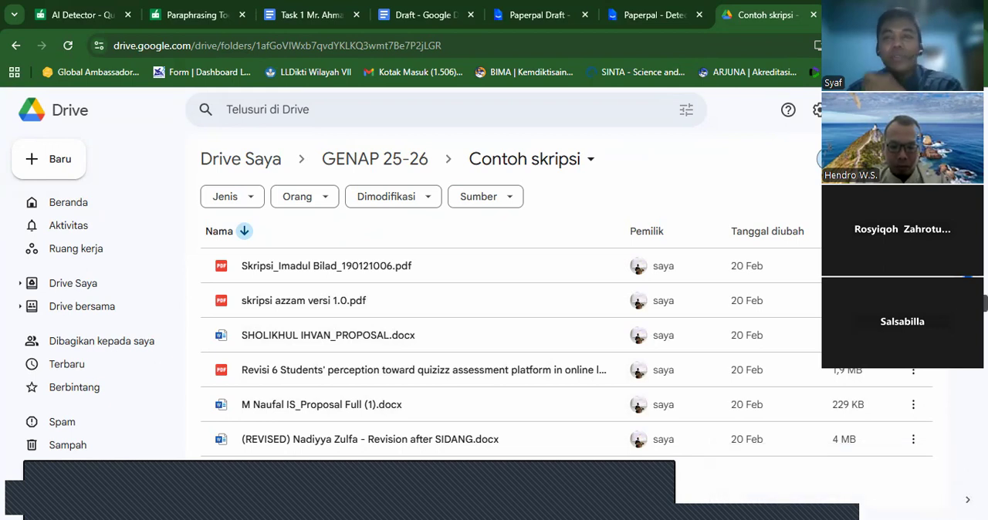
key("Down")
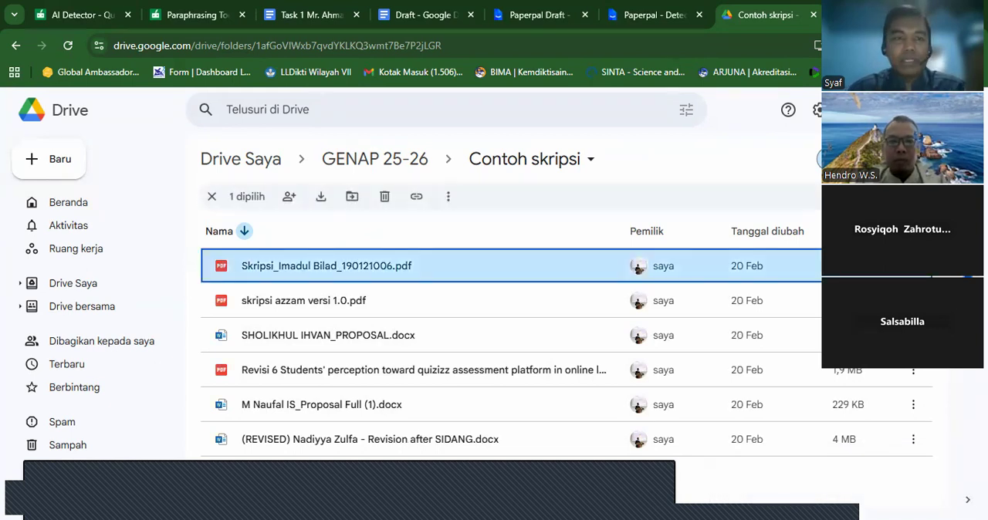
double_click(425, 346)
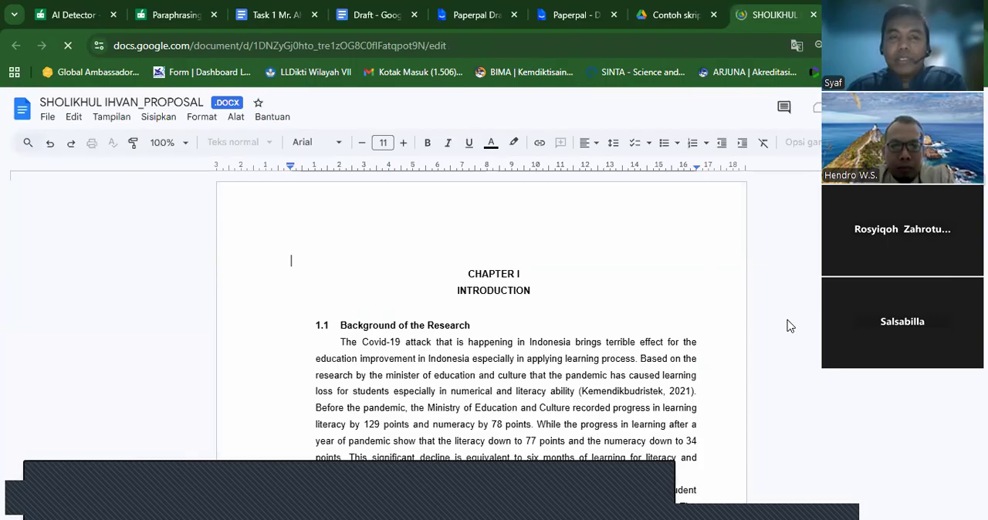
- Read through Chapter I of the sample proposal, from the research background to the start of Chapter II
scroll(781, 331, "down", 2)
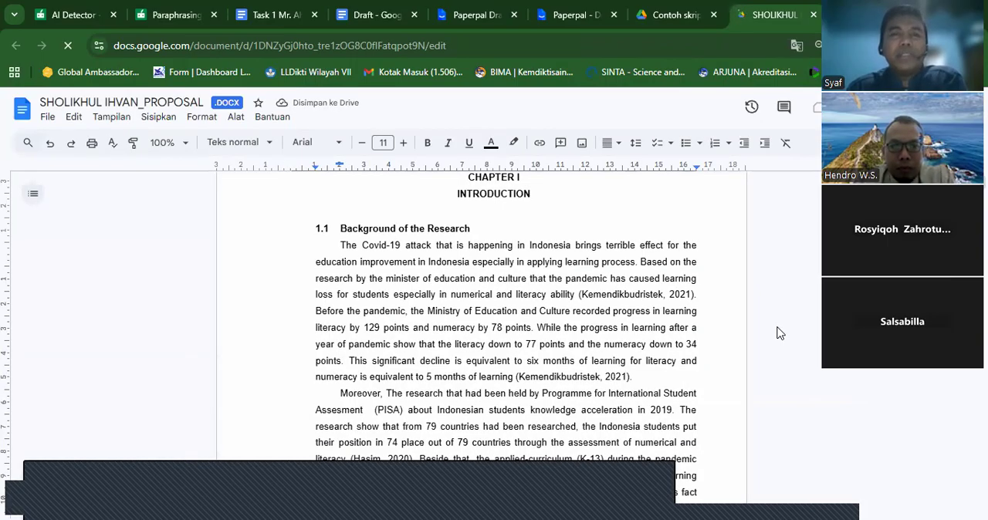
left_click(726, 328)
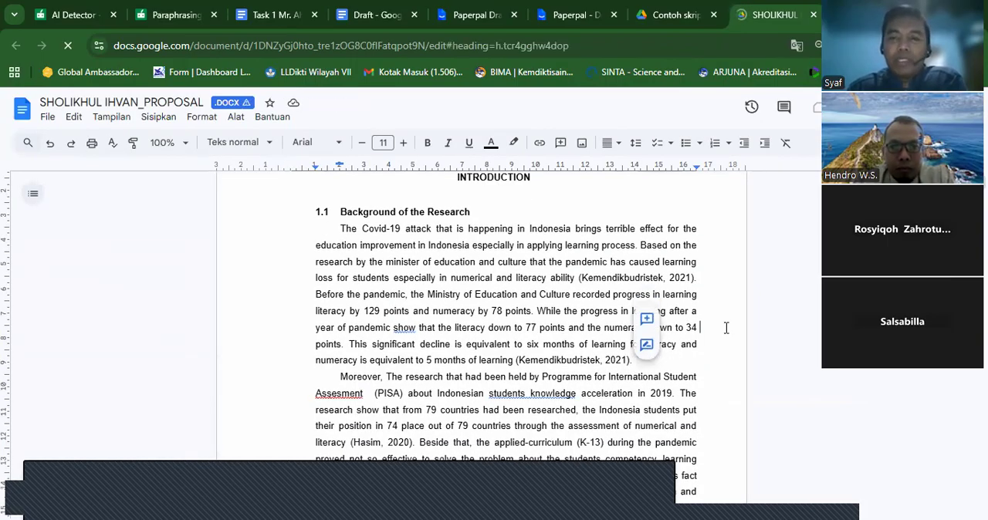
scroll(726, 328, "down", 5)
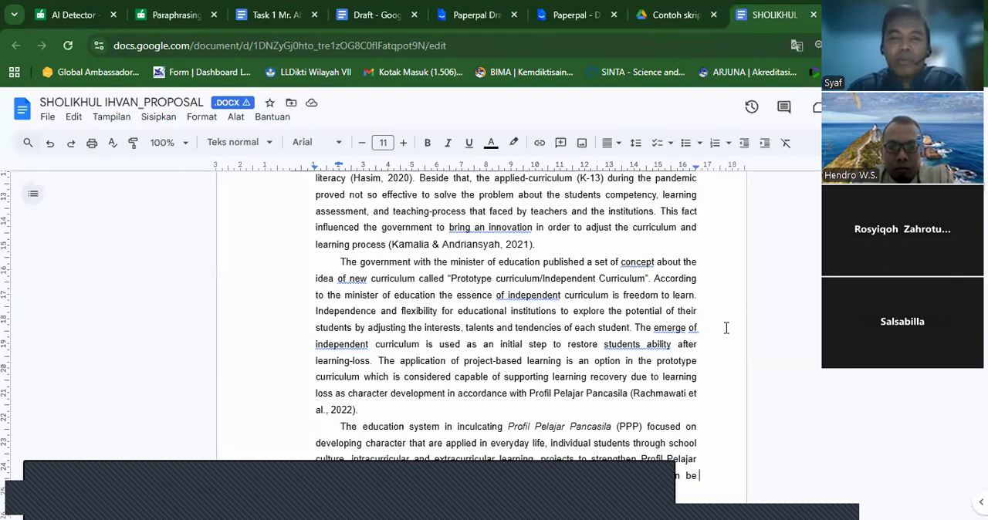
scroll(725, 328, "down", 3)
scroll(726, 328, "down", 3)
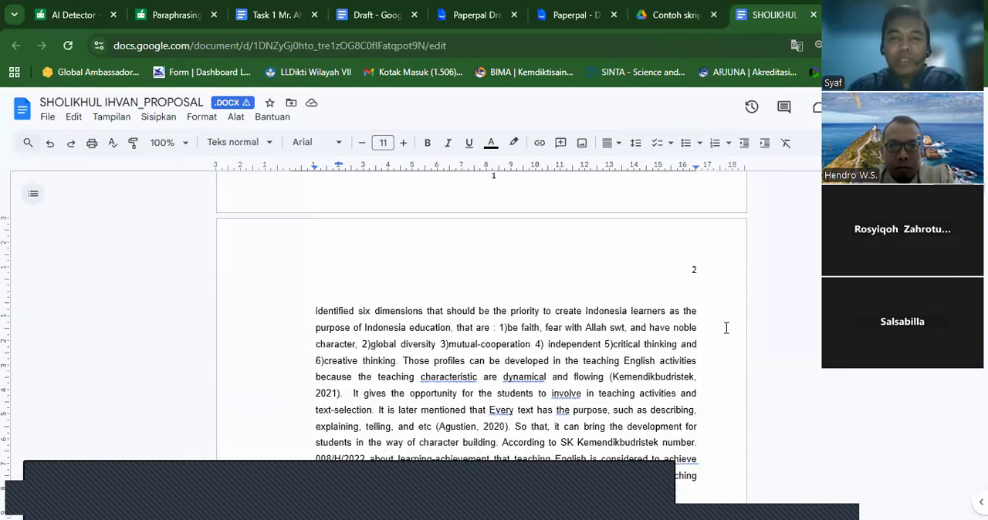
scroll(726, 328, "down", 10)
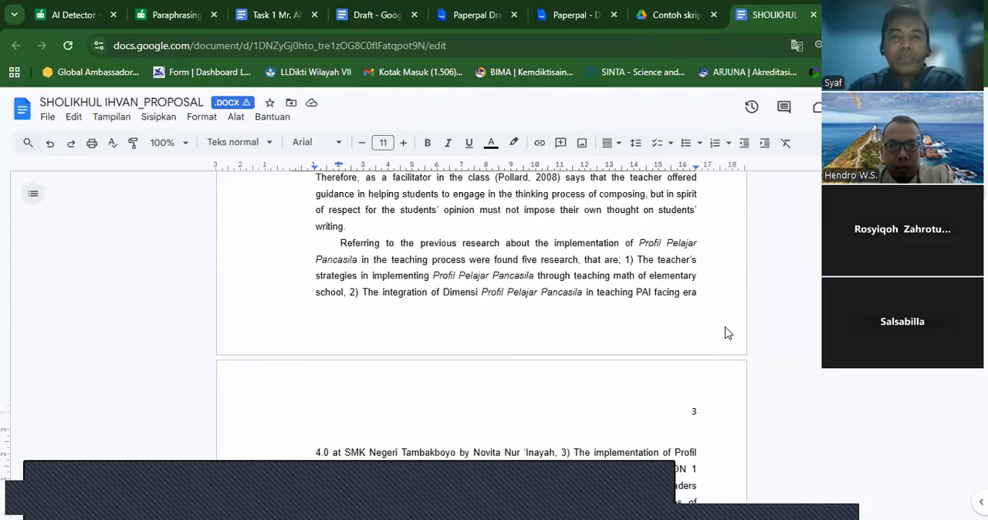
scroll(728, 334, "down", 5)
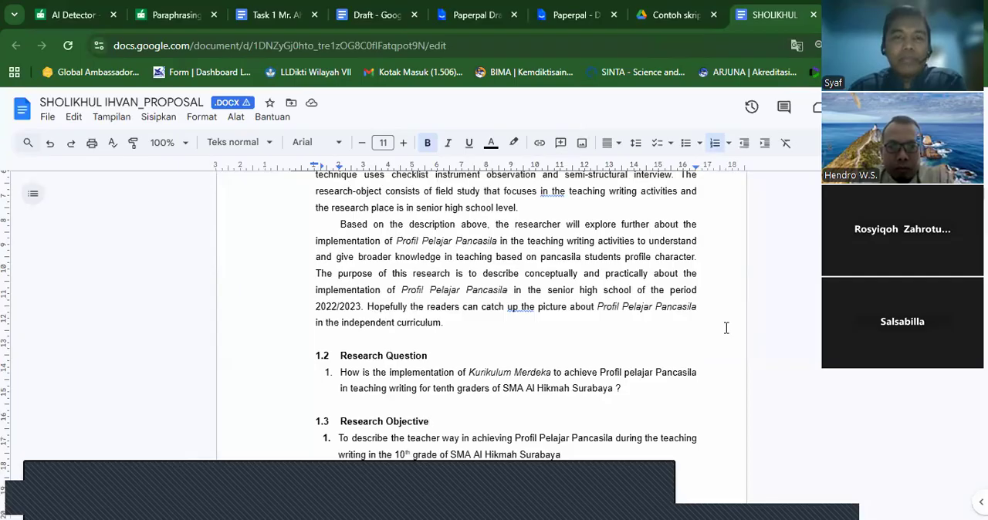
key("Down")
key("Down")
key("Down")
key("Down")
key("Down")
key("Down")
key("Down")
key("Down")
key("Down")
key("Down")
key("Down")
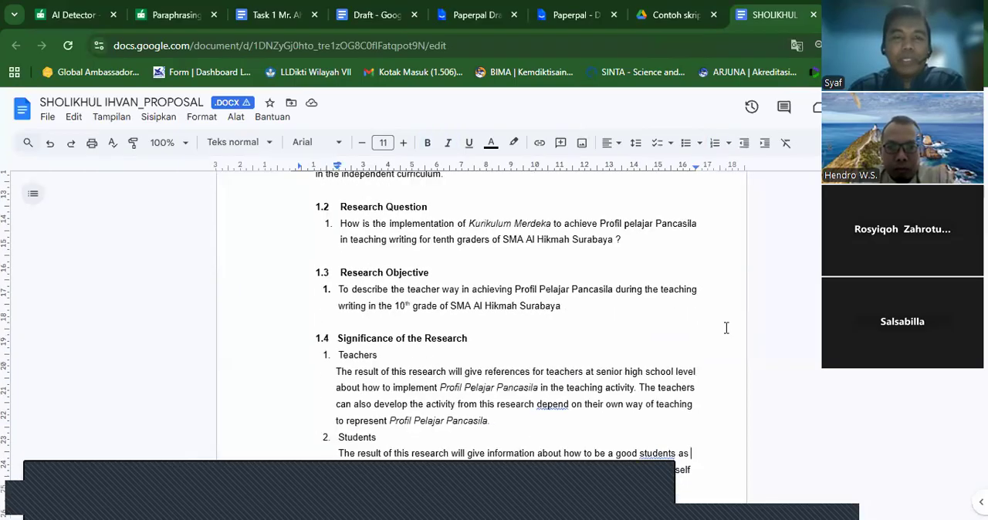
key("Down")
key("Down")
key("Down")
key("Down")
key("Down")
key("Down")
key("Down")
key("Down")
key("Down")
key("Down")
key("Down")
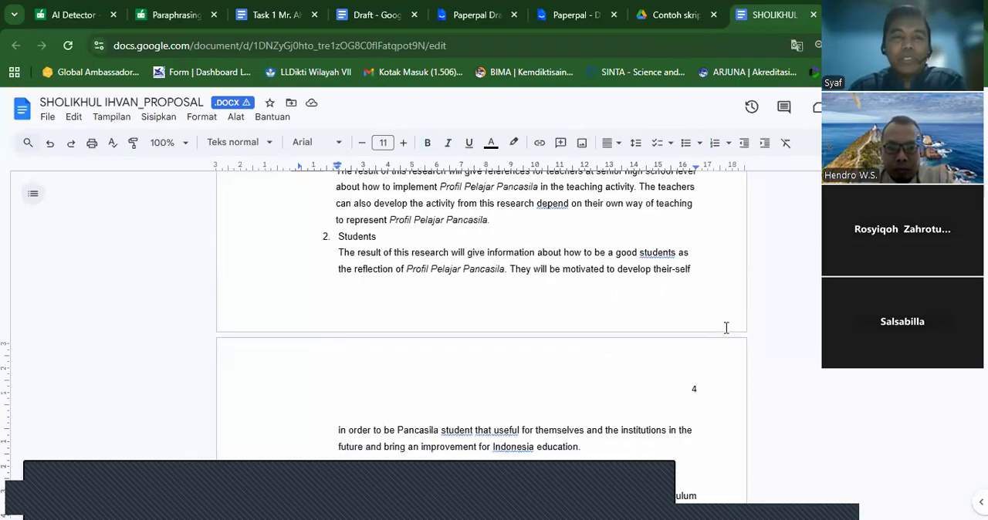
key("Down")
key("Down")
key("Down")
key("Down")
key("Down")
key("Down")
key("Down")
key("Down")
key("Down")
key("Down")
key("Down")
key("Down")
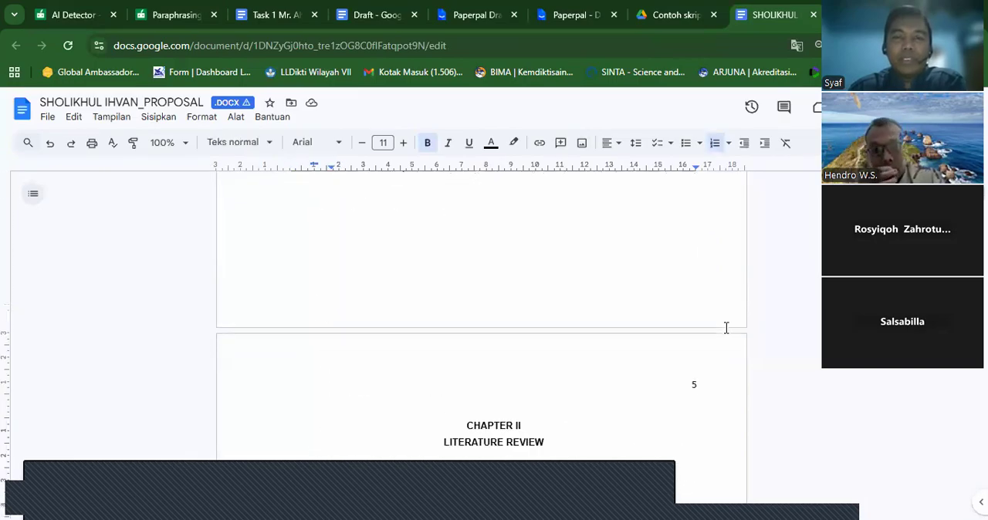
- Review section 1.6, Definition of Key Terms, at the end of the proposal's Chapter I
key("Up")
key("Up")
key("Up")
key("Up")
key("Up")
key("Up")
key("Up")
key("Up")
key("Up")
key("Up")
key("Up")
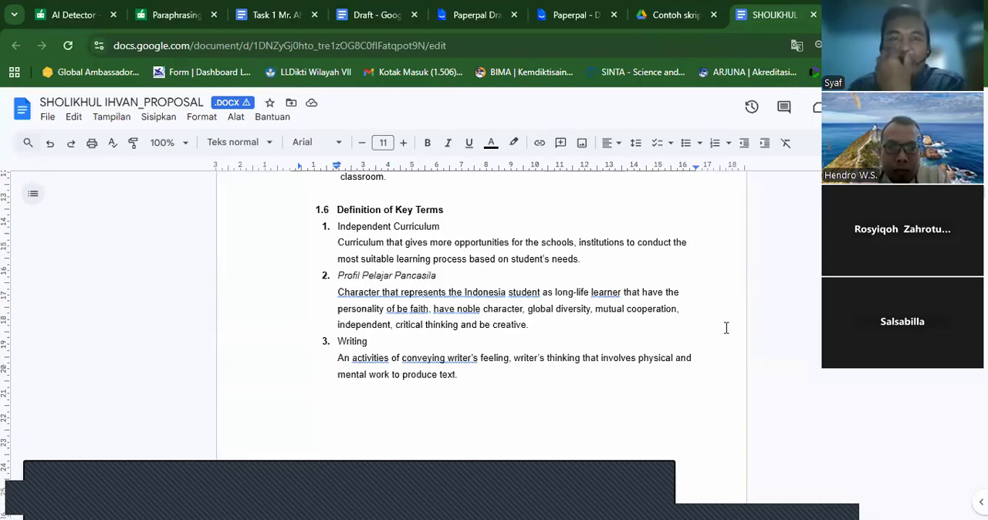
key("Down")
key("Down")
key("Down")
key("Down")
key("Down")
key("Down")
key("Down")
key("Down")
key("Down")
key("Down")
key("Down")
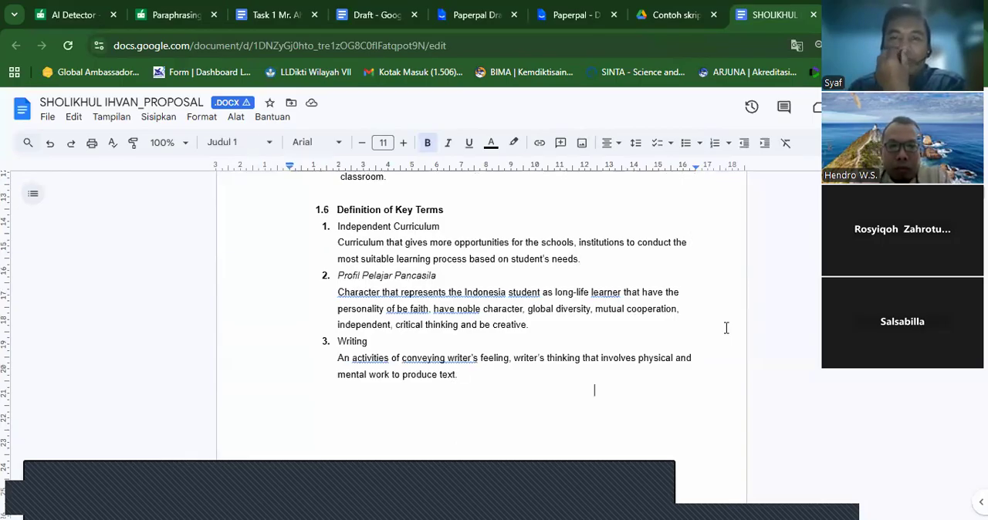
key("Down")
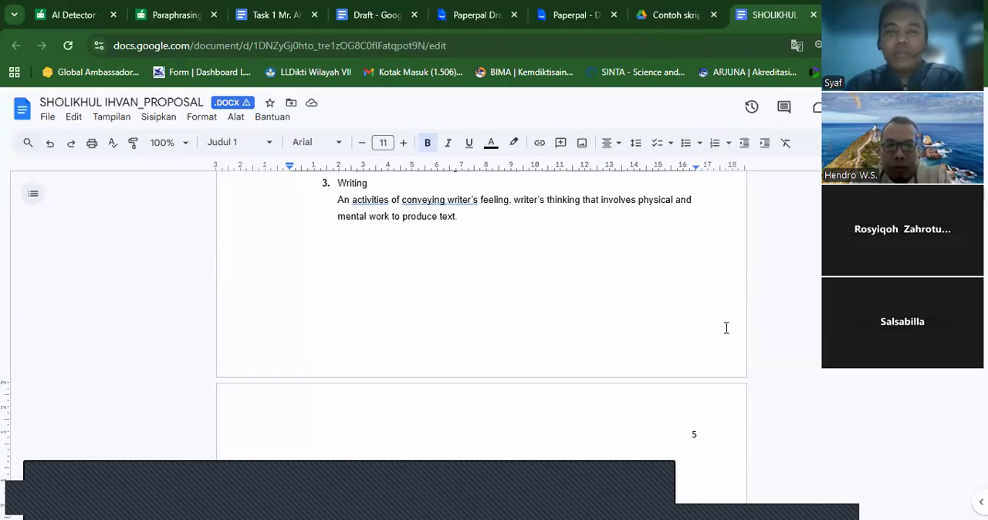
key("Up")
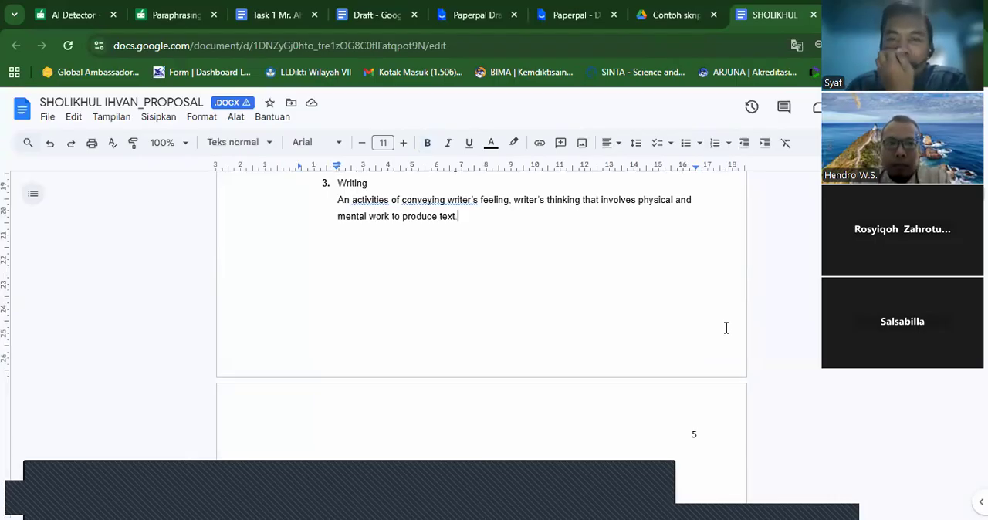
key("Up")
key("Up")
key("Up")
key("Up")
key("Up")
key("Up")
key("Up")
key("Up")
key("Up")
key("Up")
key("Up")
key("Up")
key("Up")
key("Up")
key("Up")
key("Up")
key("Up")
key("Up")
key("Up")
key("Up")
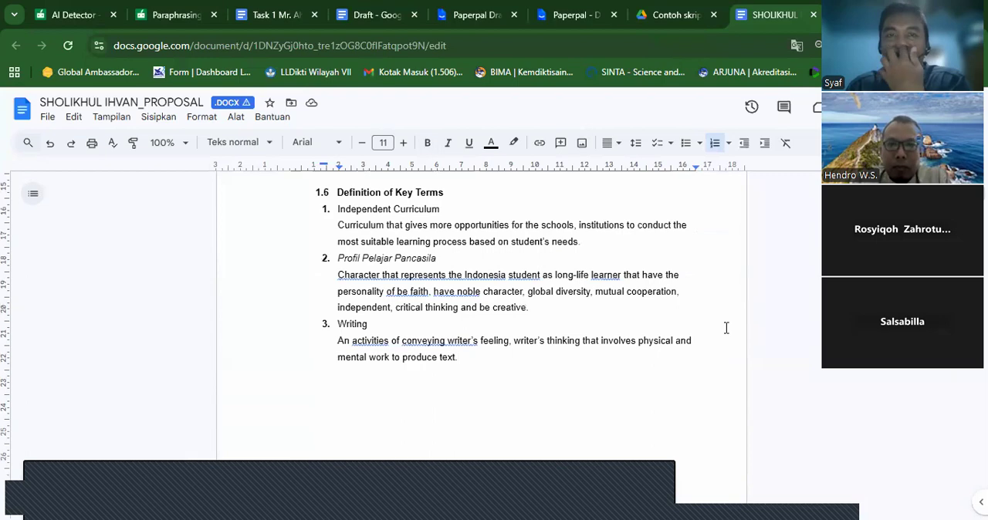
- Review Chapter I backwards, from the research question through the research gap and background to the chapter heading
key("Up")
key("Up")
key("Up")
key("Up")
key("Up")
key("Up")
key("Up")
key("Up")
key("Up")
key("Up")
key("Up")
key("Up")
key("Up")
key("Up")
key("Up")
key("Up")
key("Up")
key("Up")
key("Up")
key("Up")
key("Up")
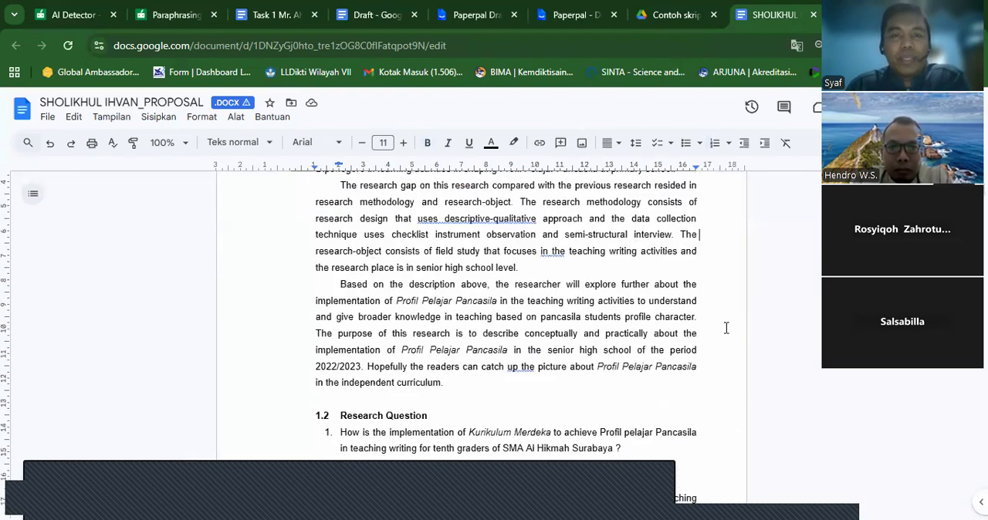
key("Up")
key("Up")
key("Up")
key("Up")
key("Up")
key("Up")
key("Up")
key("Up")
key("Up")
key("Up")
key("Up")
key("Up")
key("Up")
key("Up")
key("Up")
key("Up")
key("Up")
key("Up")
key("Up")
key("Up")
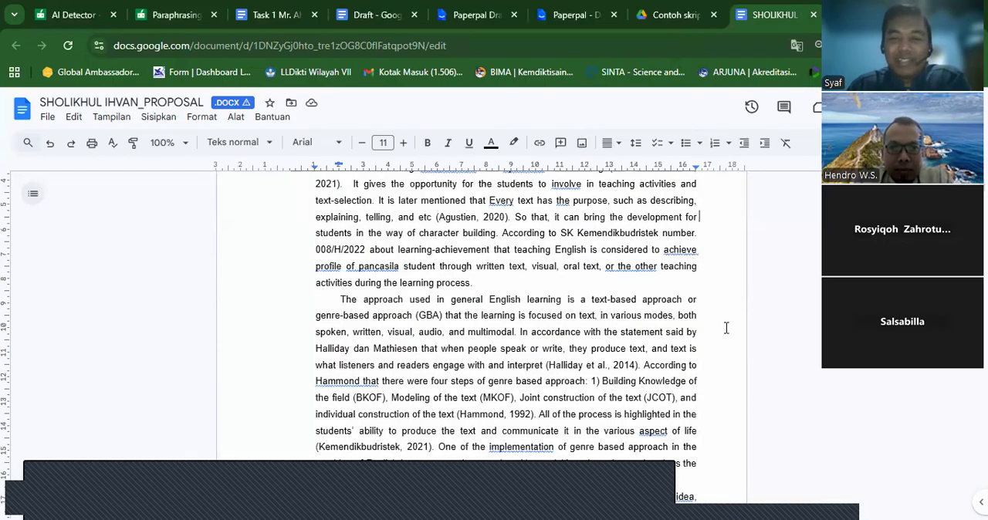
key("Up")
key("Up")
key("Up")
key("Up")
key("Up")
key("Up")
key("Up")
key("Up")
key("Up")
key("Up")
key("Up")
key("Up")
key("Up")
key("Up")
key("Up")
key("Up")
key("Up")
key("Up")
key("Up")
key("Up")
key("Up")
key("Up")
key("Up")
key("Up")
key("Up")
key("Up")
key("Up")
key("Up")
key("Up")
key("Up")
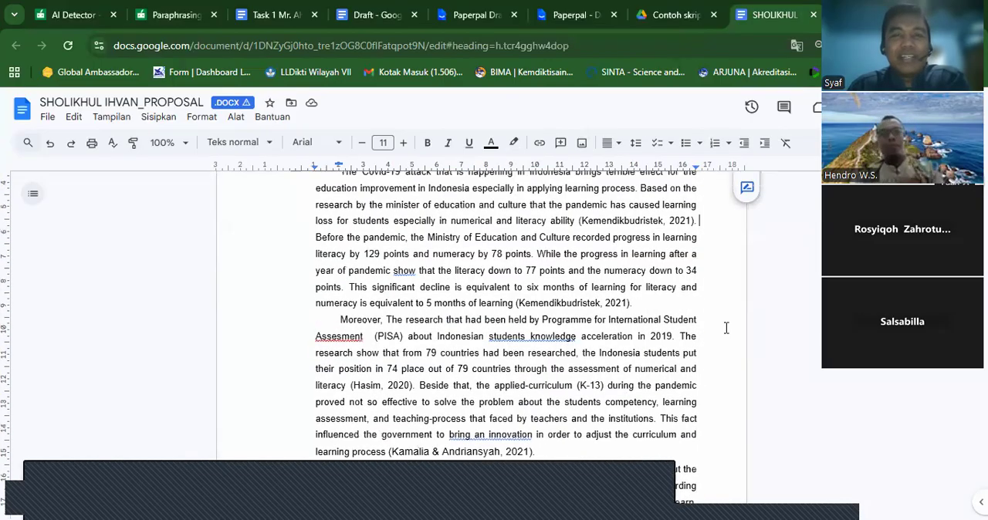
key("Up")
key("Up")
key("Up")
key("Up")
key("Up")
key("Up")
key("Up")
key("Up")
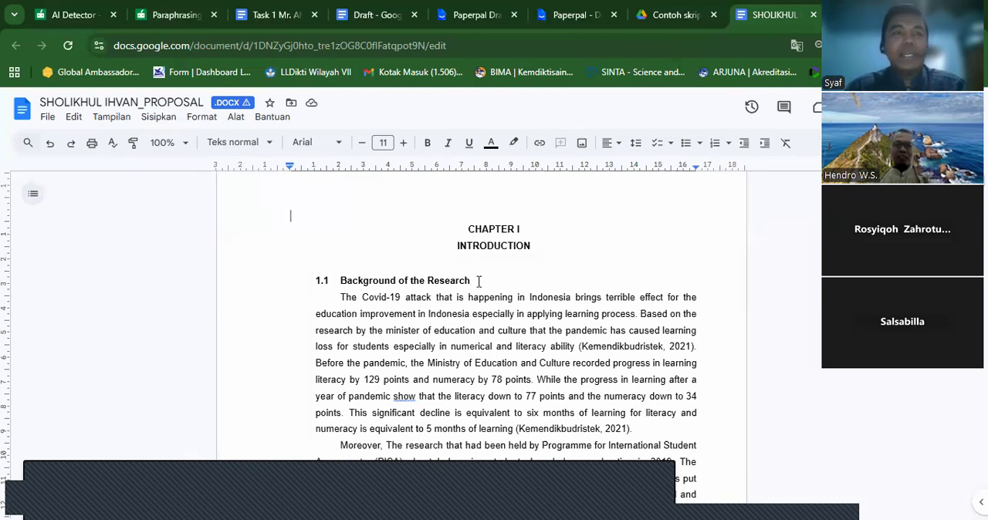
- Switch back to Google Drive and return to the GENAP 25-26 folder
left_click(665, 22)
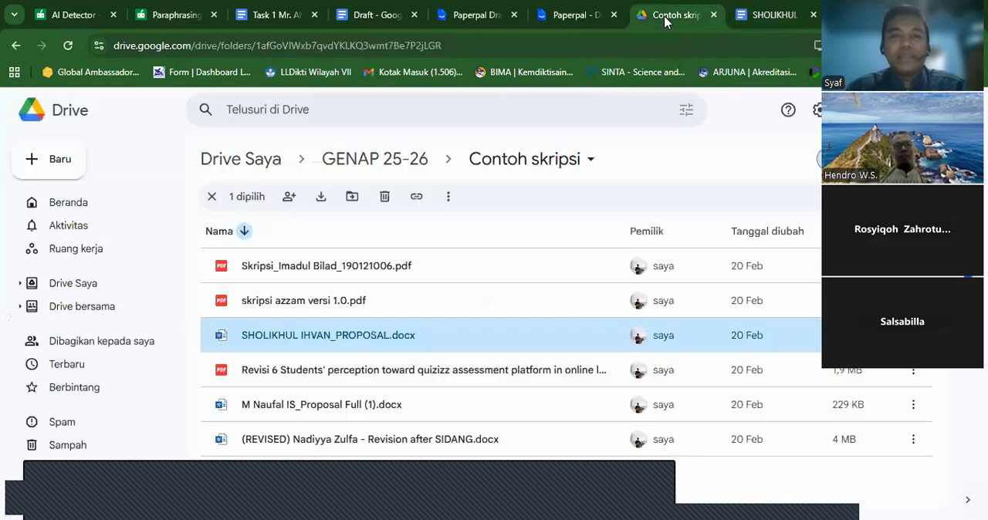
left_click(392, 160)
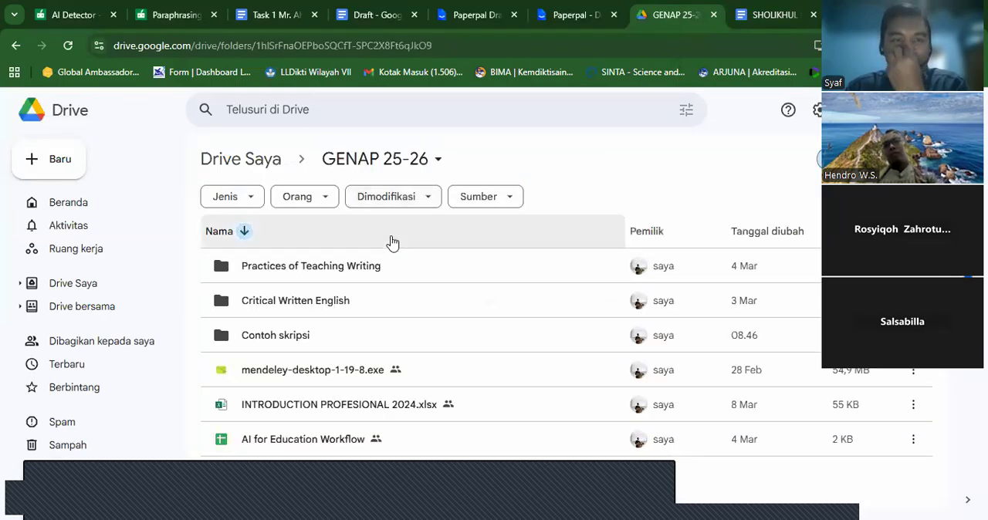
- Share the Contoh skripsi folder with anyone who has the link as viewer, and copy its link
left_click(359, 338)
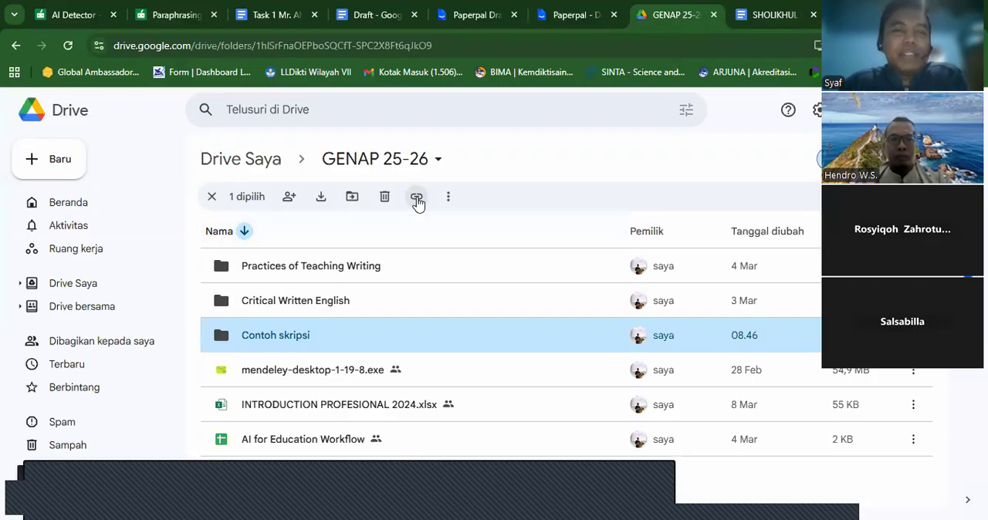
left_click(386, 309)
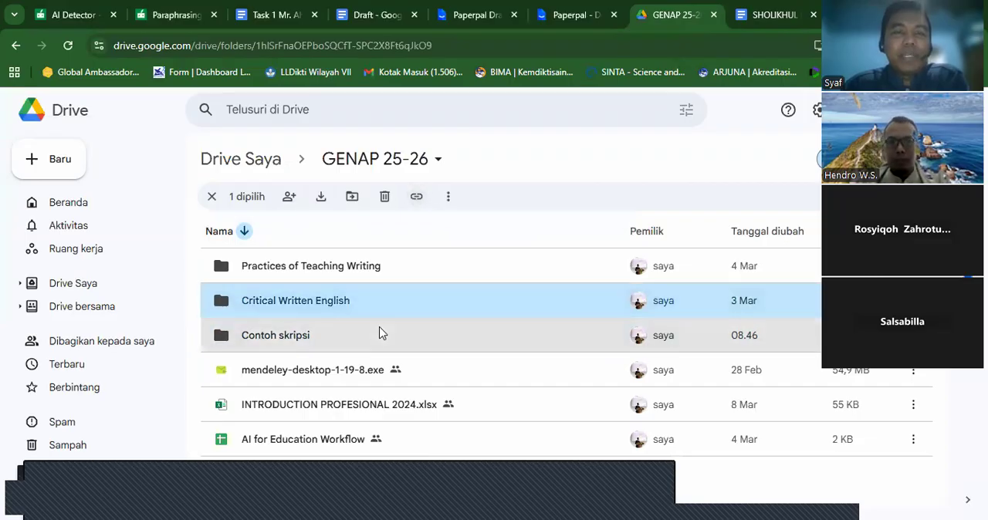
left_click(379, 334)
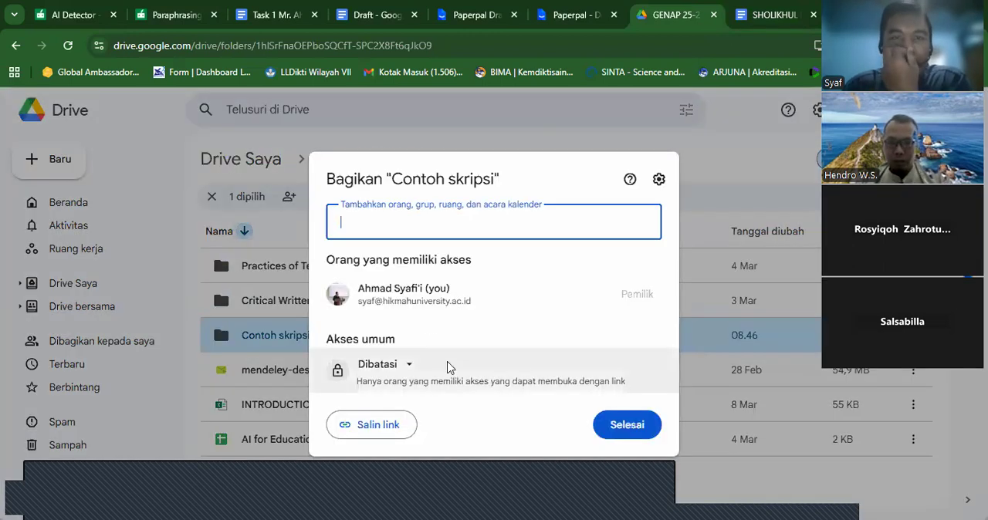
left_click(411, 366)
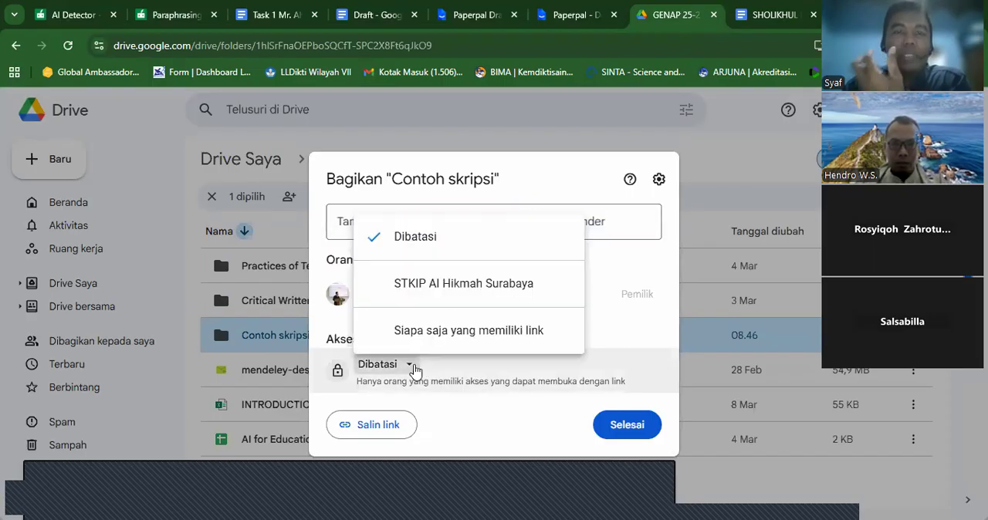
left_click(430, 332)
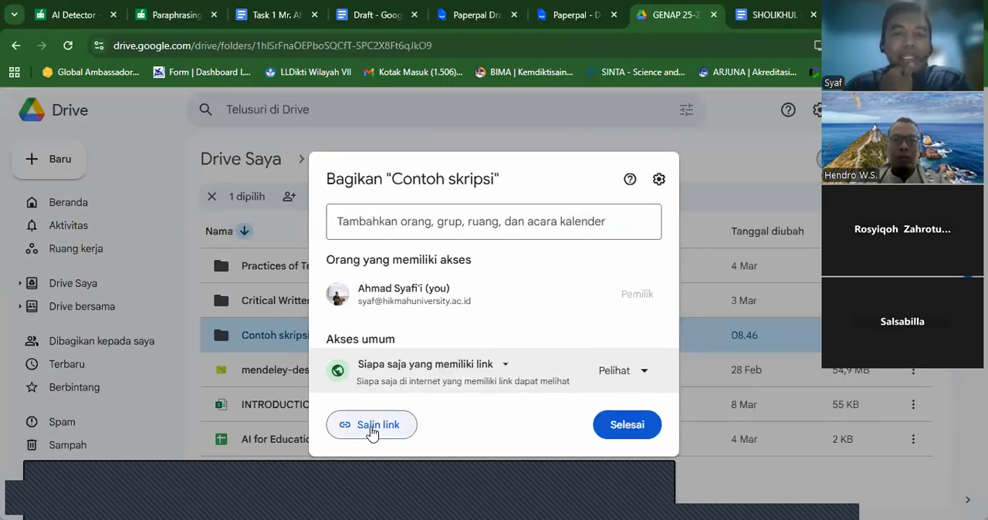
left_click(376, 425)
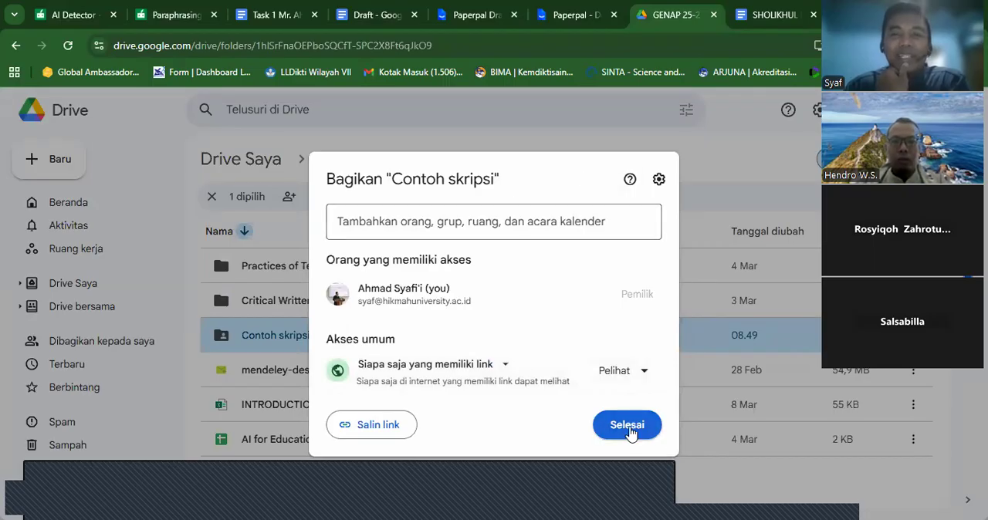
left_click(635, 437)
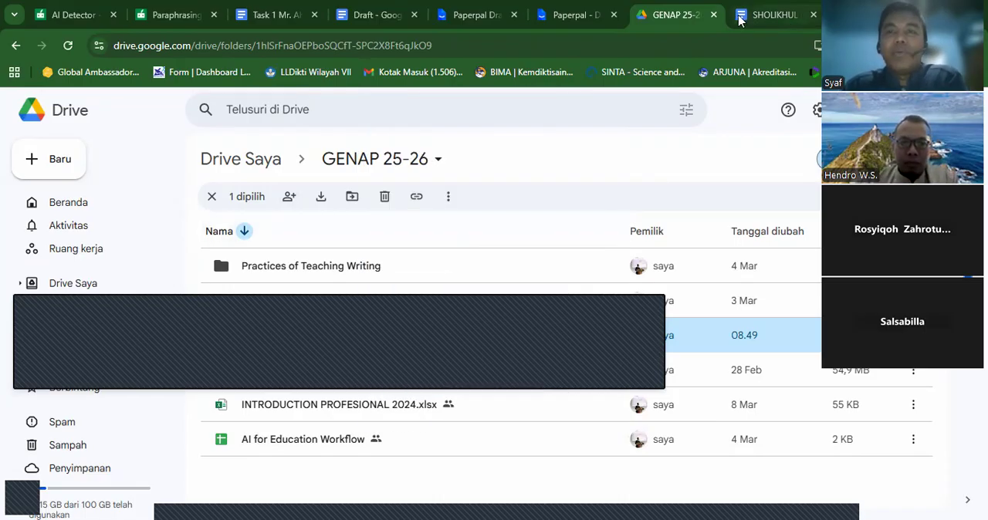
- Close the Drive folder and review the Task 1 document's outline from Component 1 to the research questions and study intent in Component 4
left_click(714, 15)
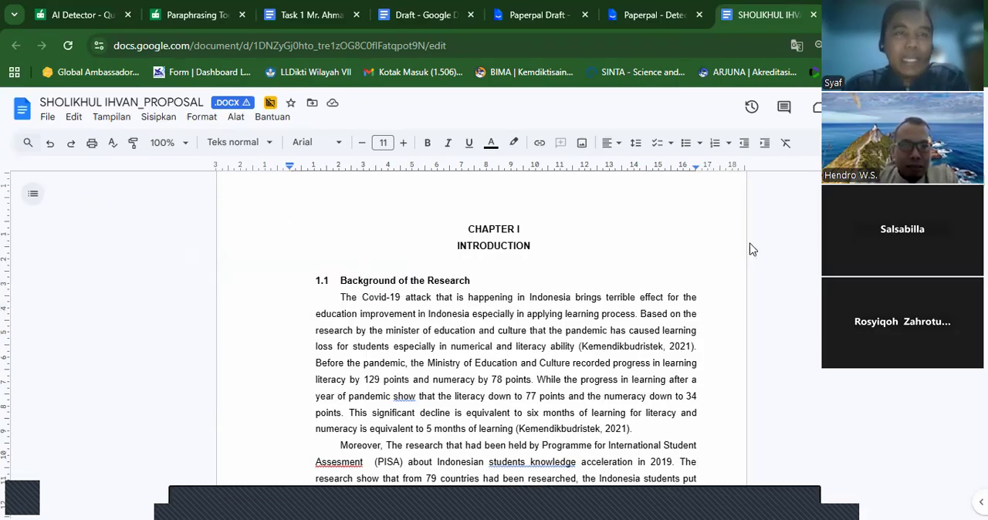
left_click(301, 16)
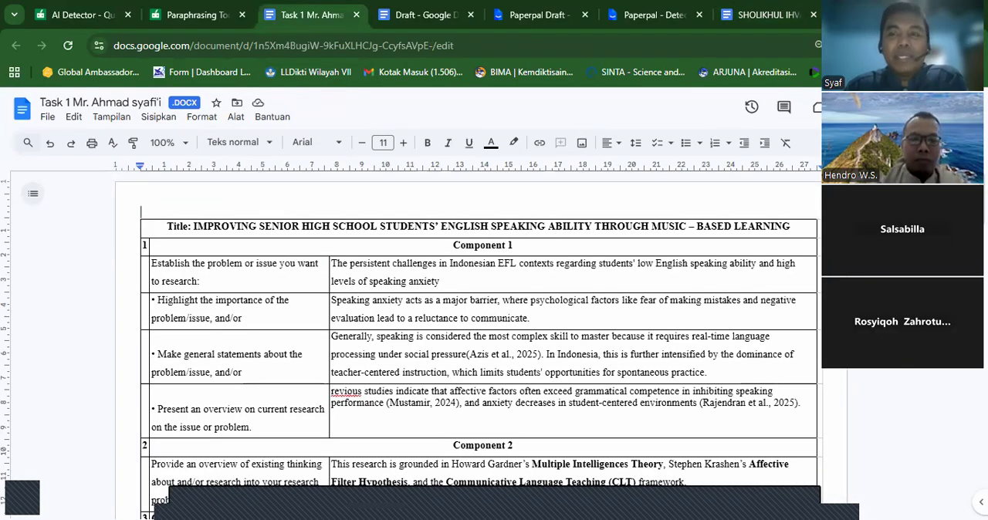
scroll(479, 340, "down", 4)
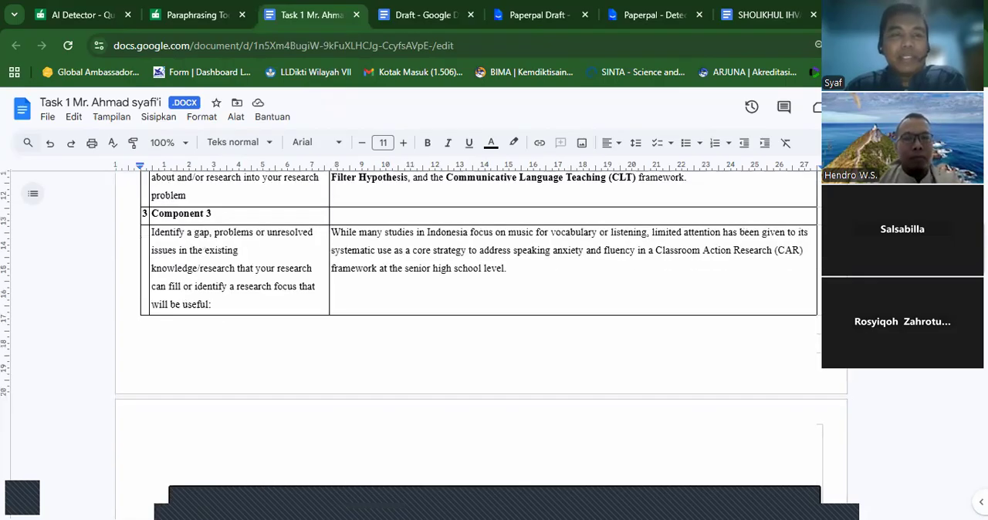
scroll(478, 340, "down", 3)
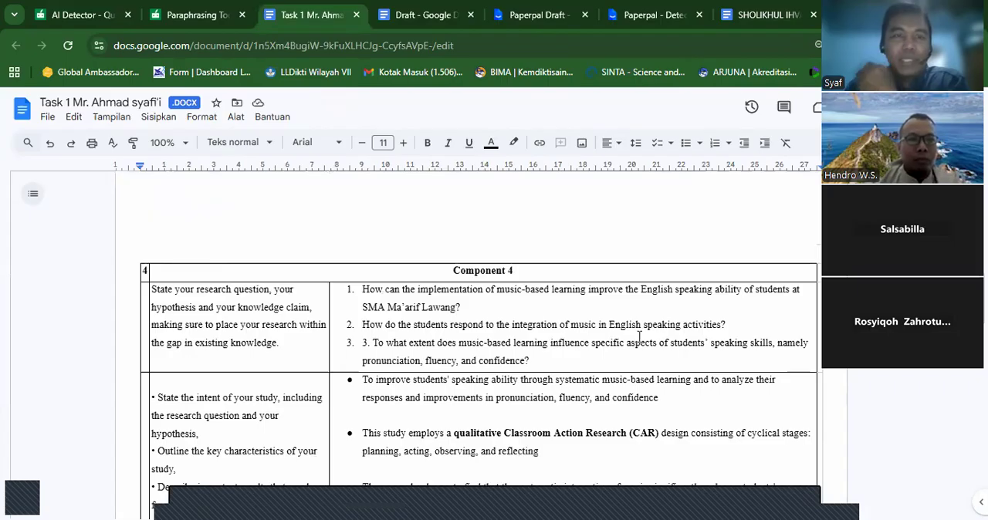
left_click(442, 295)
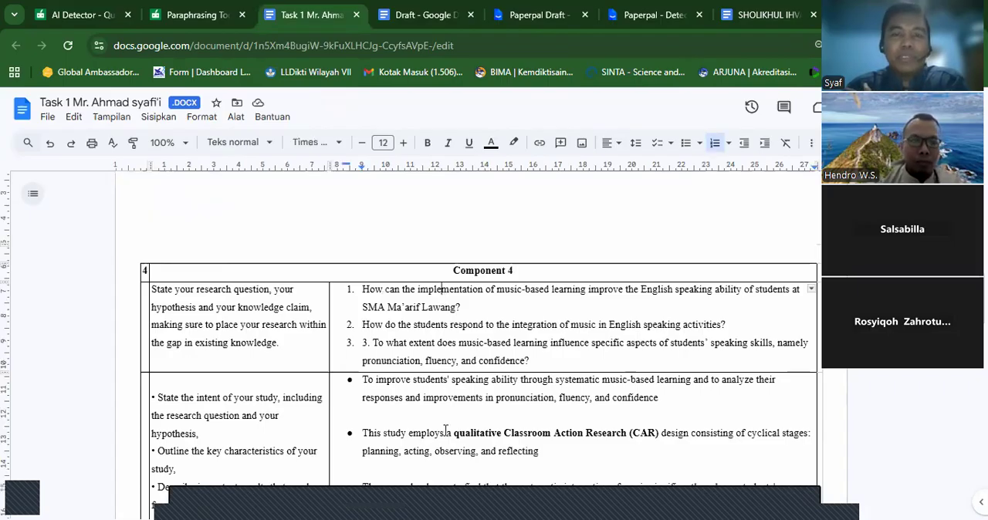
left_click(445, 431)
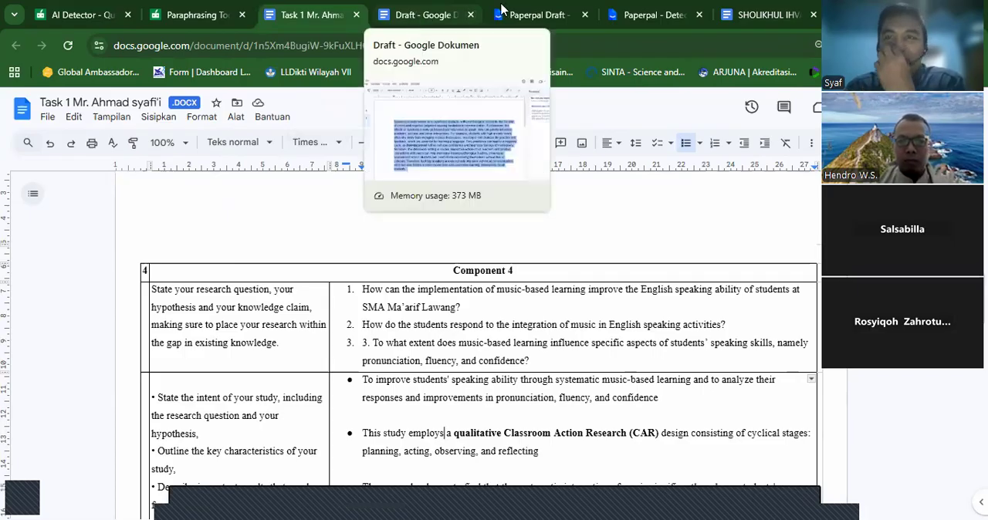
- Check the sample proposal's Chapter I against the Task 1 outline, going back up to Component 1
left_click(736, 21)
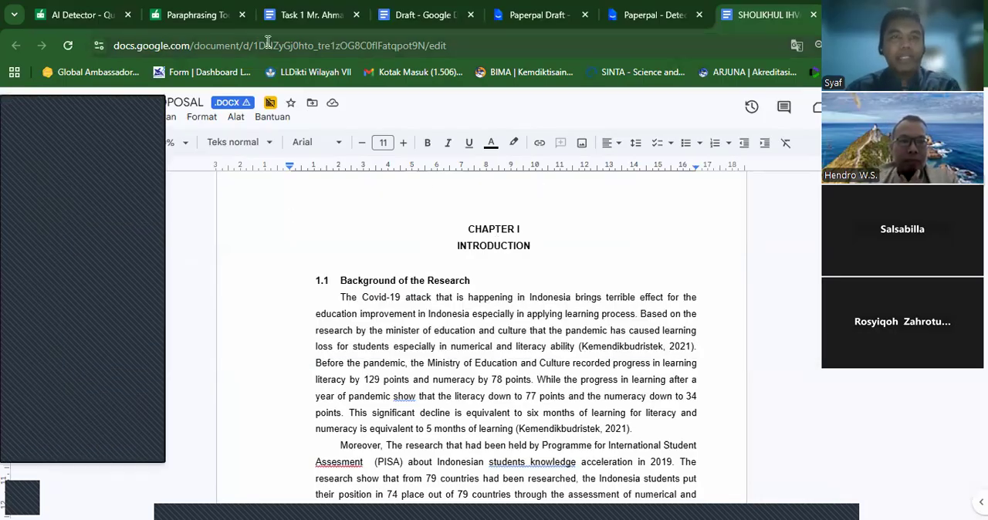
left_click(307, 18)
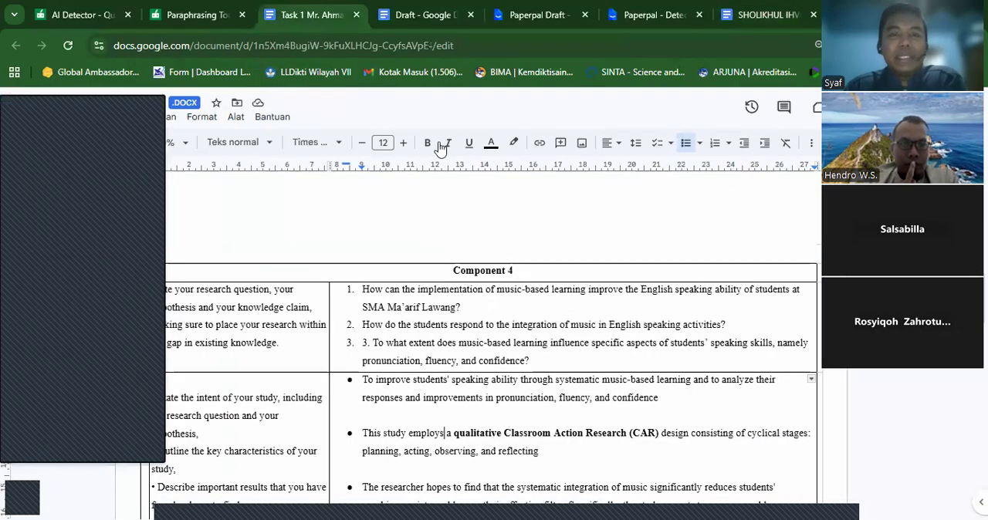
scroll(642, 200, "up", 3)
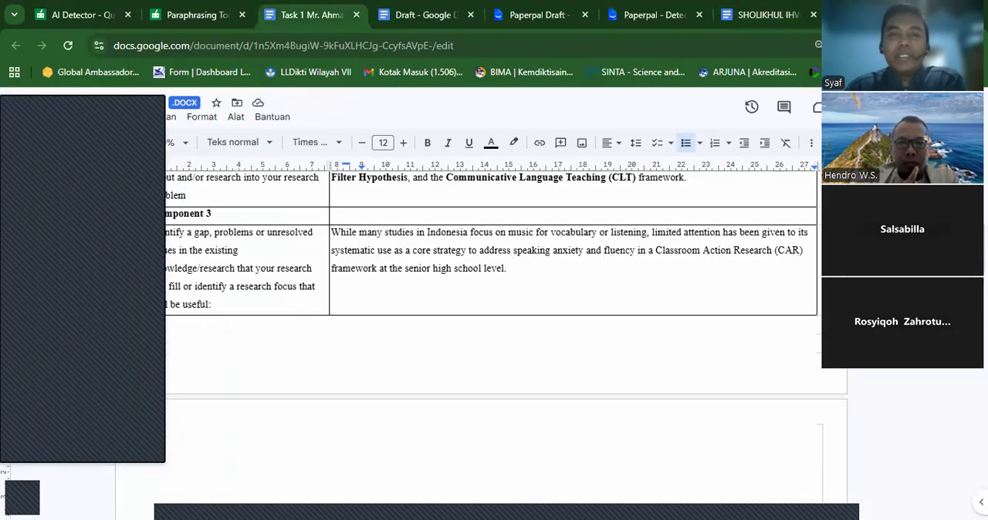
scroll(555, 200, "up", 4)
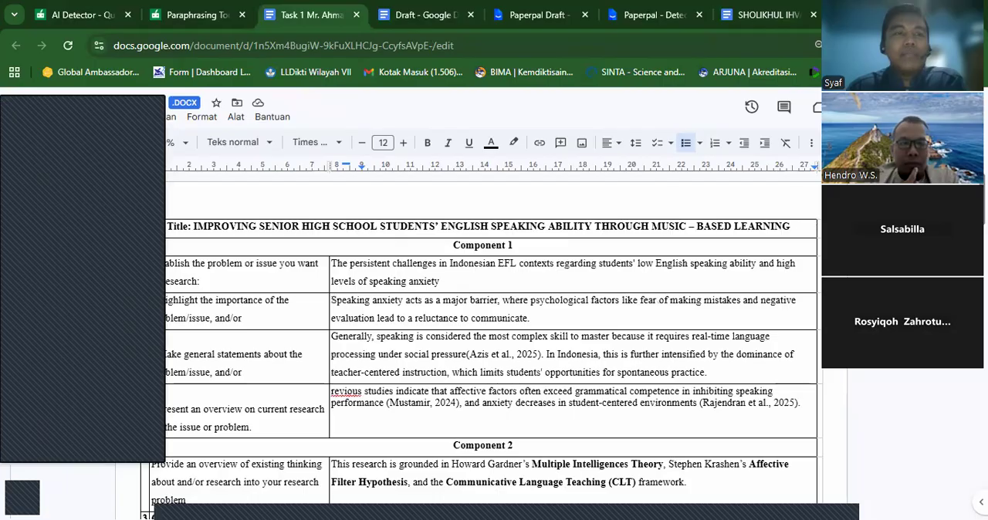
- Set the sample proposal's zoom to 150%
left_click(760, 17)
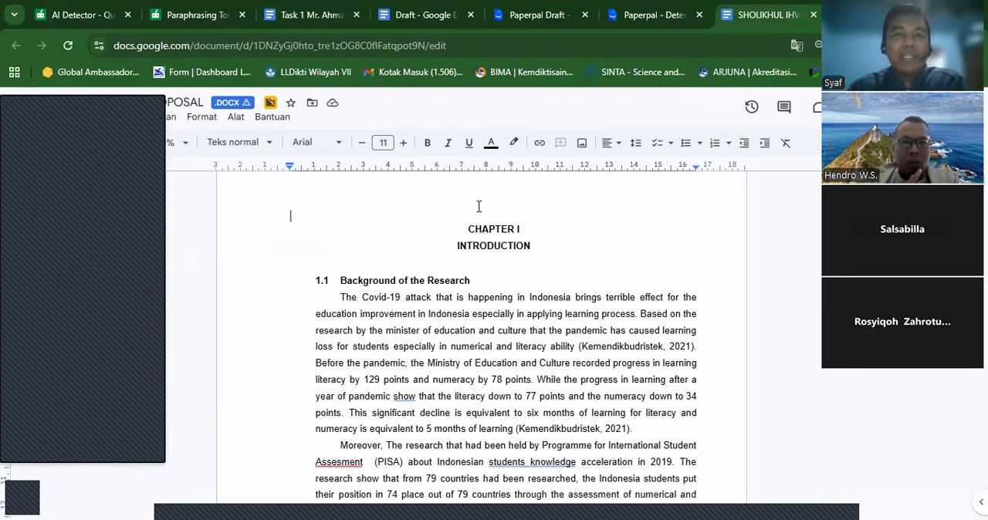
left_click(185, 151)
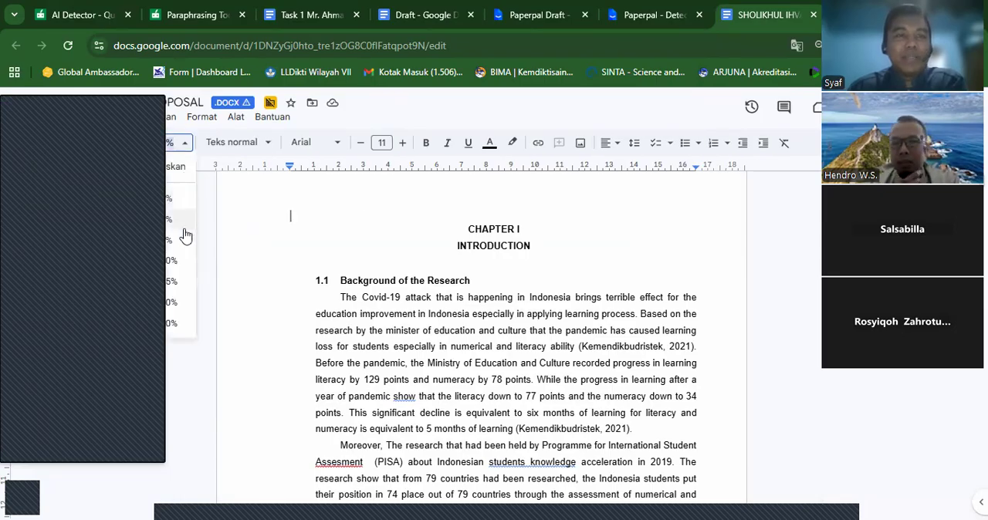
left_click(181, 302)
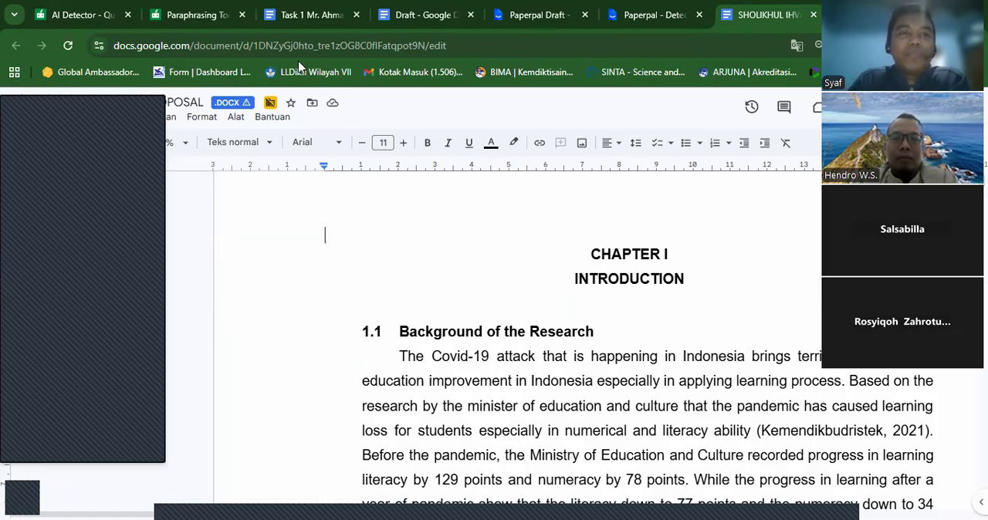
- Compare Component 1 of the Task 1 outline with section 1.1, Background of the Research, in the sample proposal
left_click(294, 24)
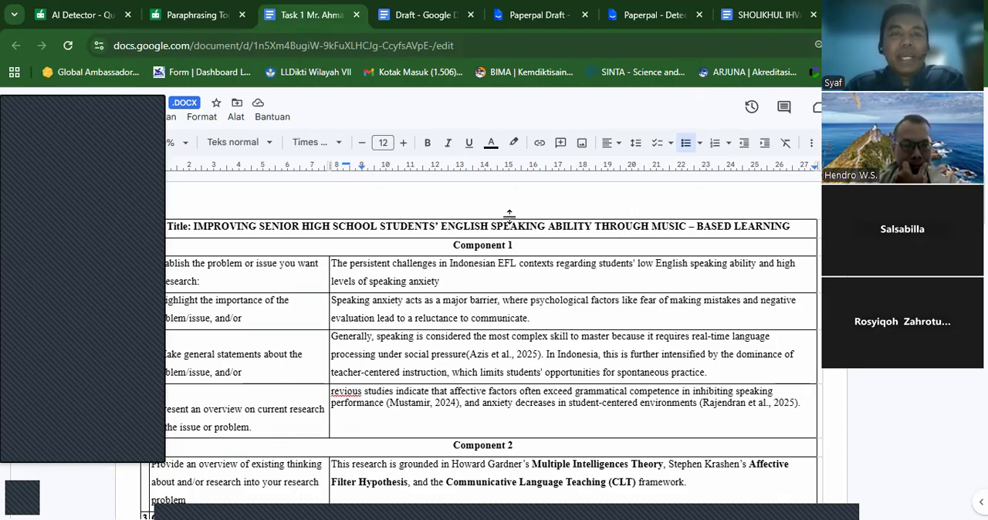
left_click(525, 277)
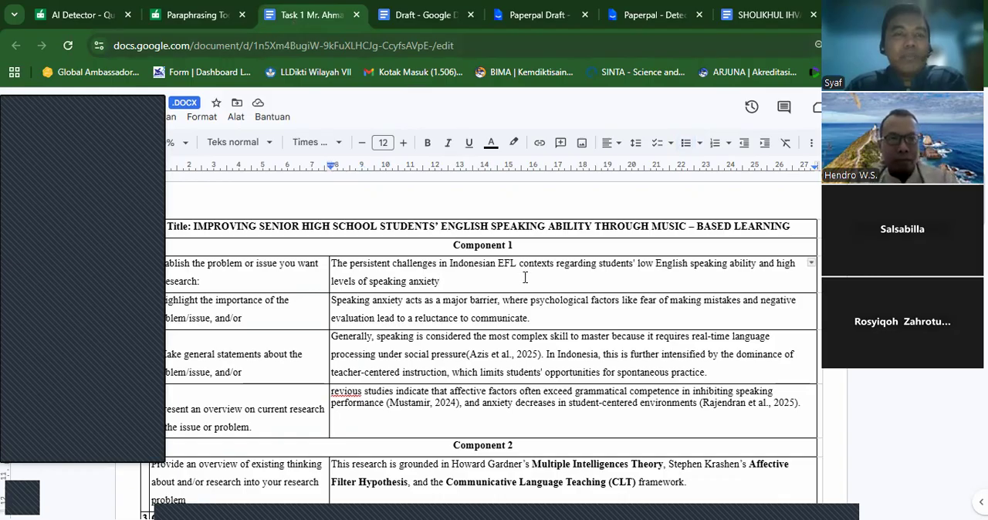
left_click(752, 11)
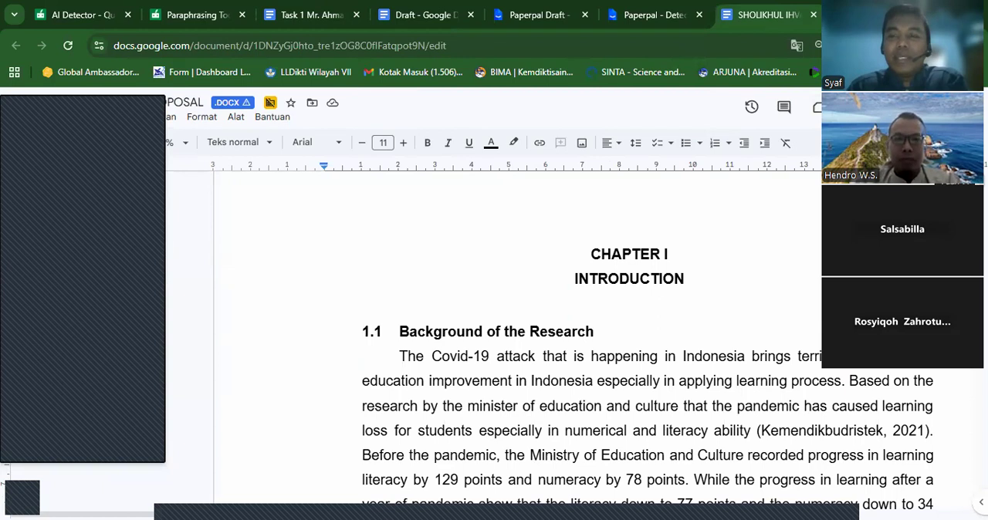
left_click(962, 342)
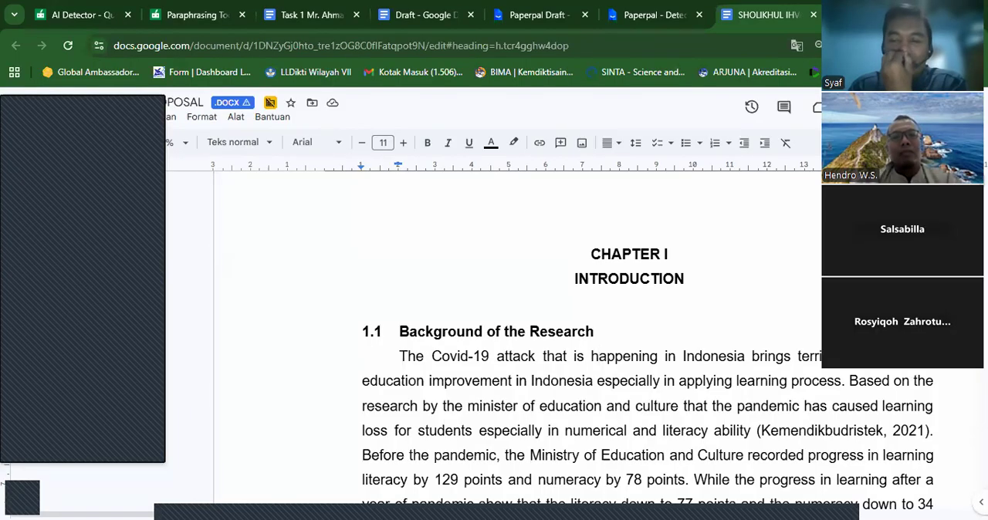
left_click(602, 406)
scroll(603, 406, "down", 2)
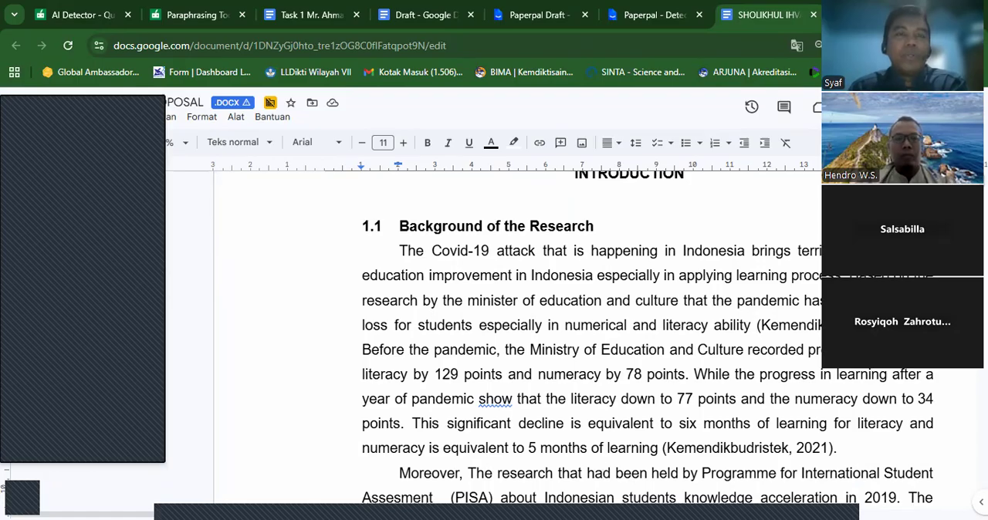
- Review the Component 1 prompts and their answers on speaking anxiety in the Task 1 document
left_click(332, 19)
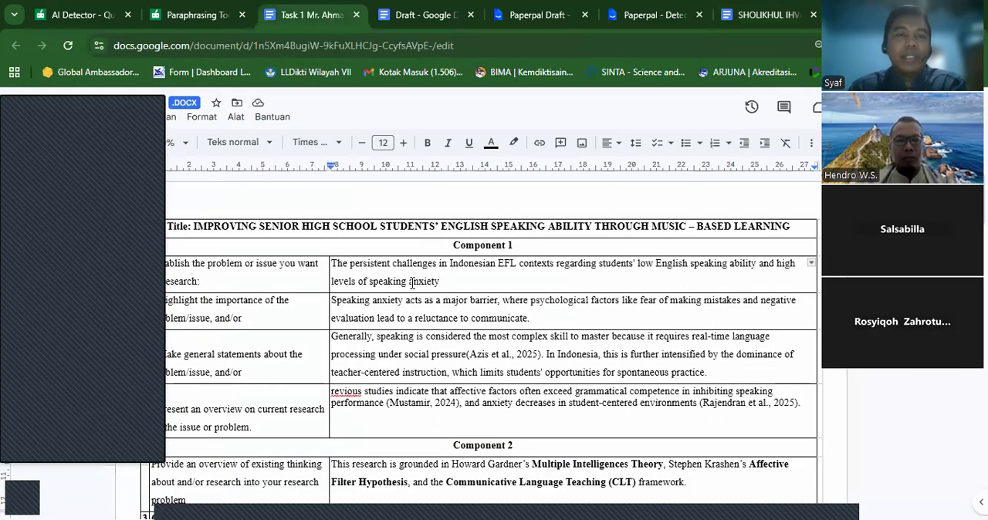
left_click(240, 280)
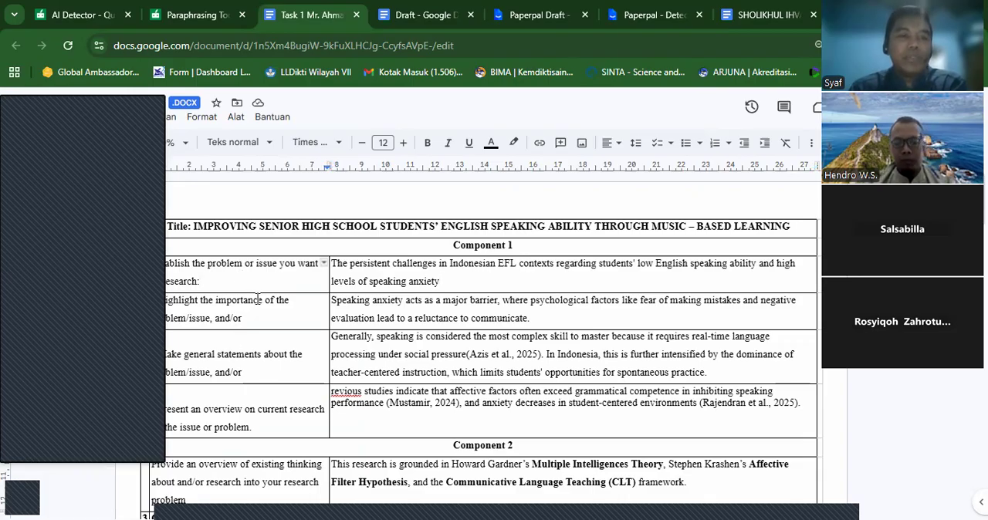
left_click(260, 329)
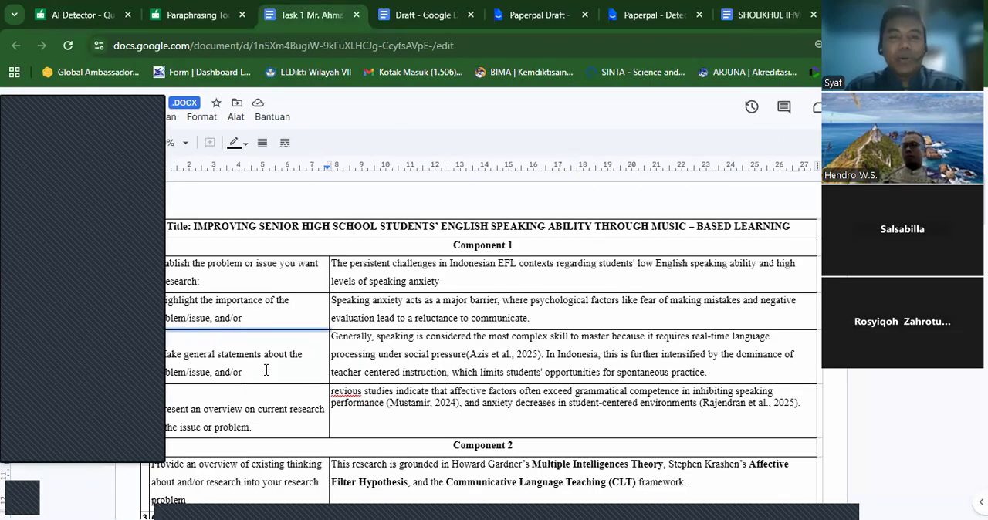
left_click(428, 281)
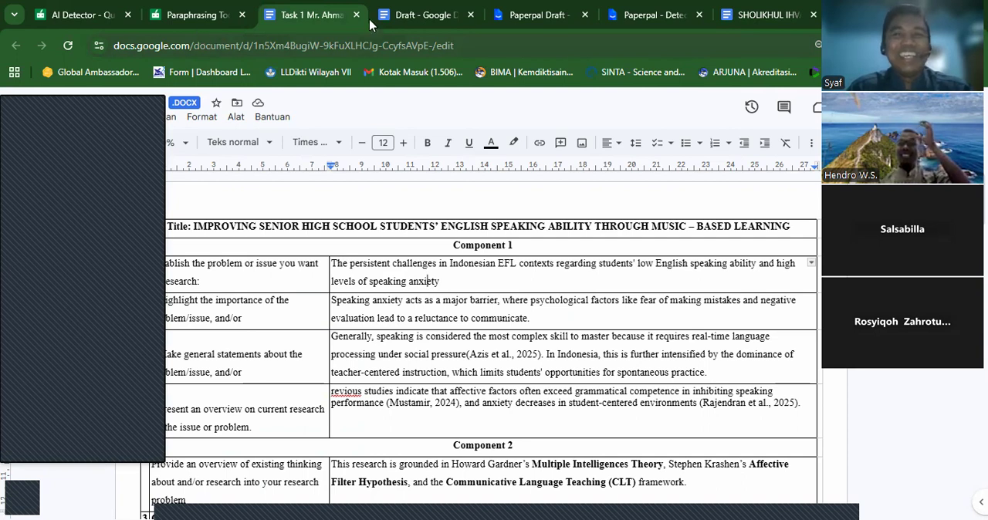
- Open the Google Gemini app page in place of QuillBot's Paraphrasing Tool
left_click(182, 22)
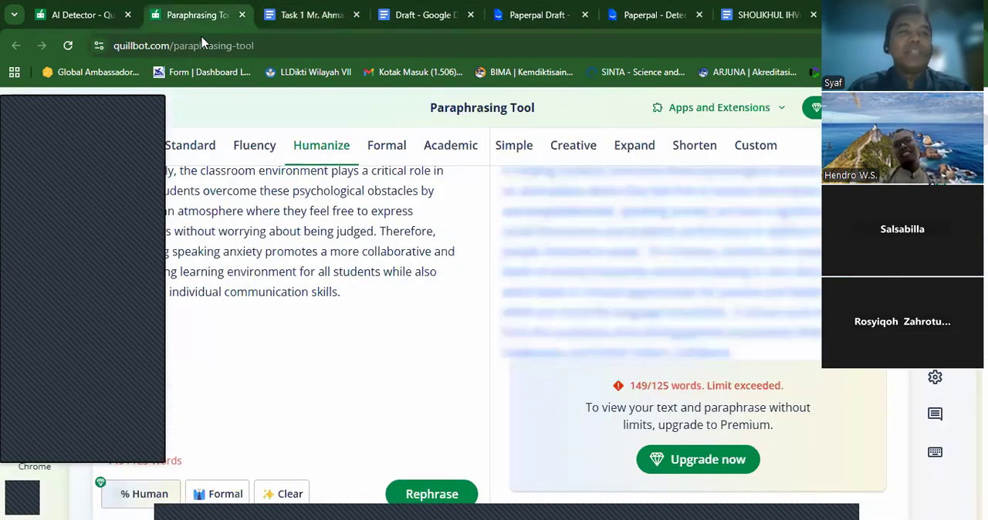
left_click(203, 44)
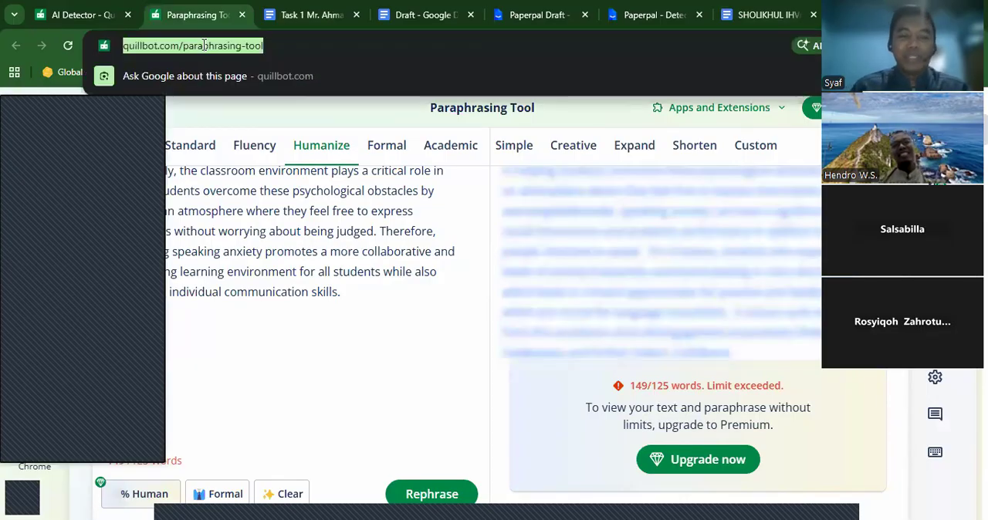
type("gemini")
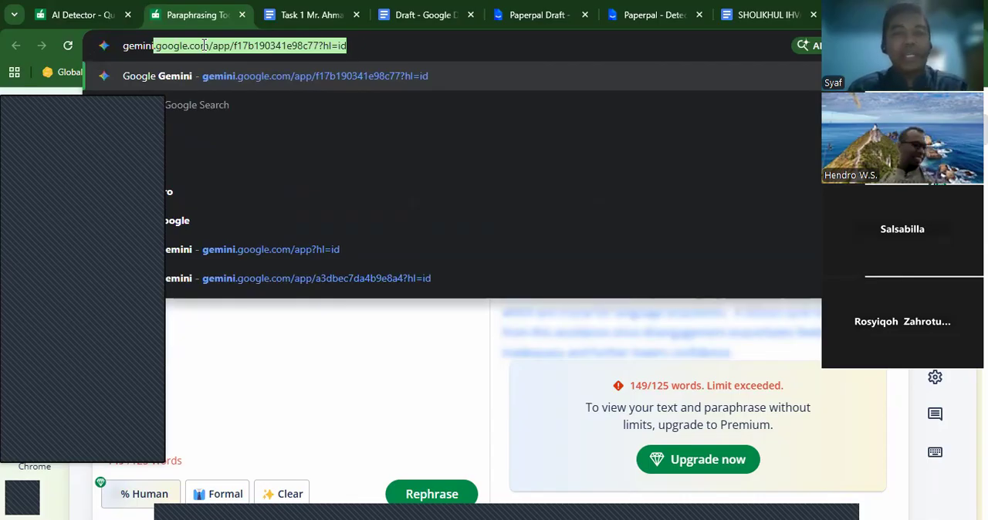
left_click(319, 249)
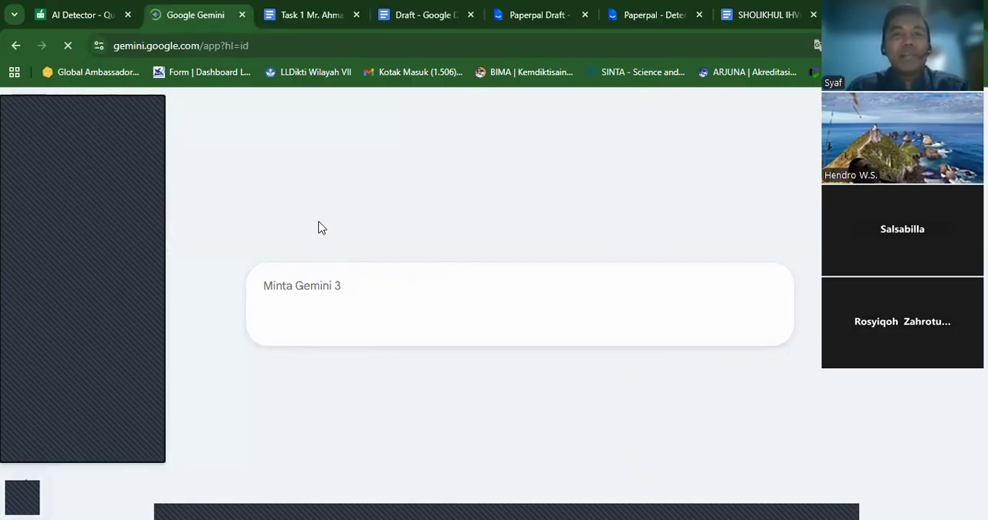
- Copy the four Component 1 answers from the Task 1 document into a Gemini prompt
left_click(303, 17)
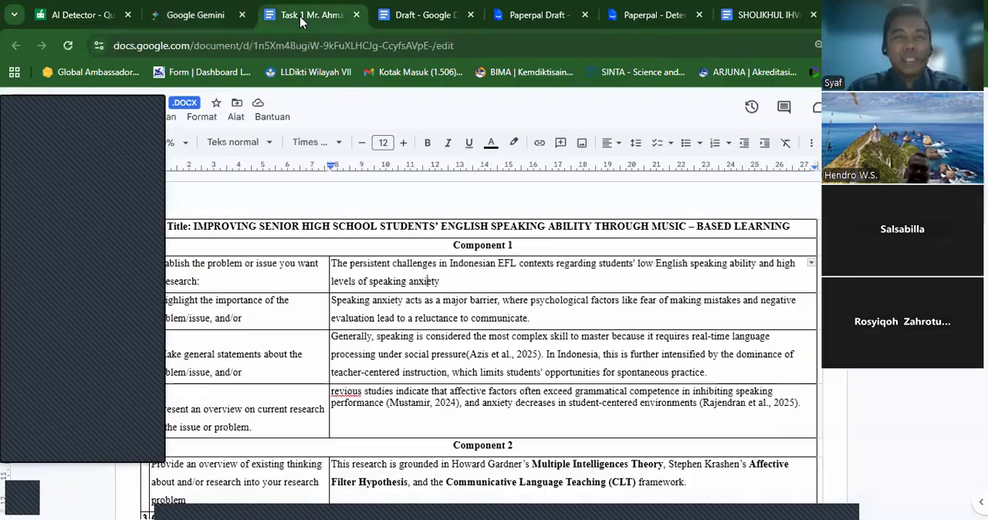
left_click_drag(333, 267, 676, 395)
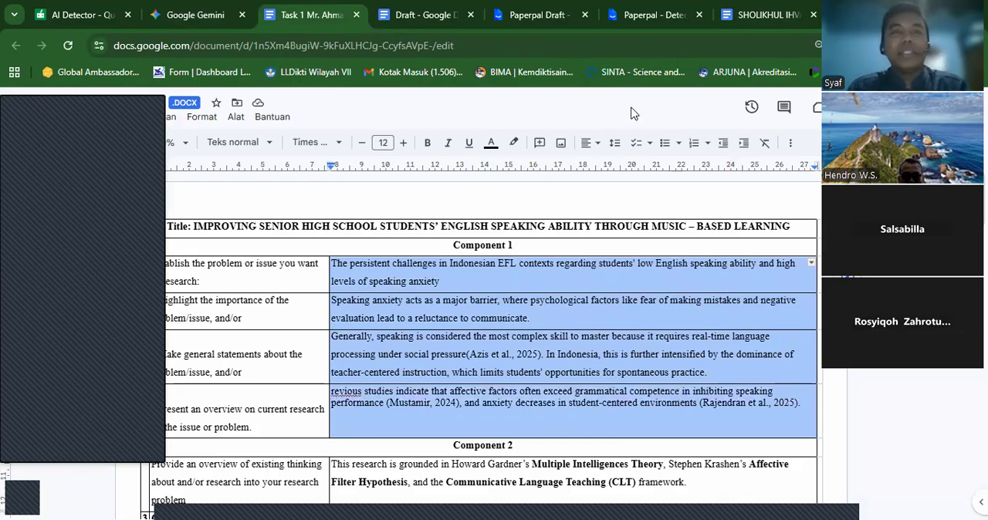
left_click(197, 17)
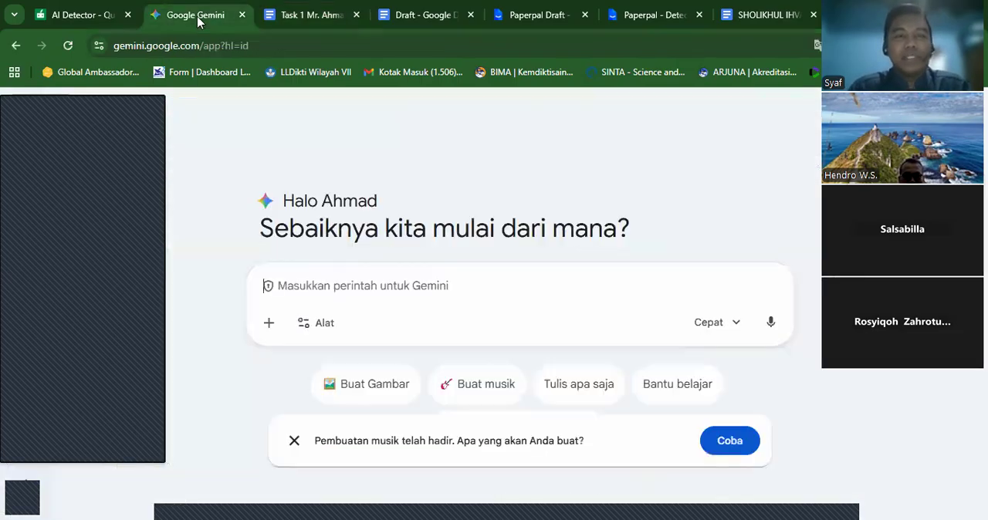
left_click(342, 286)
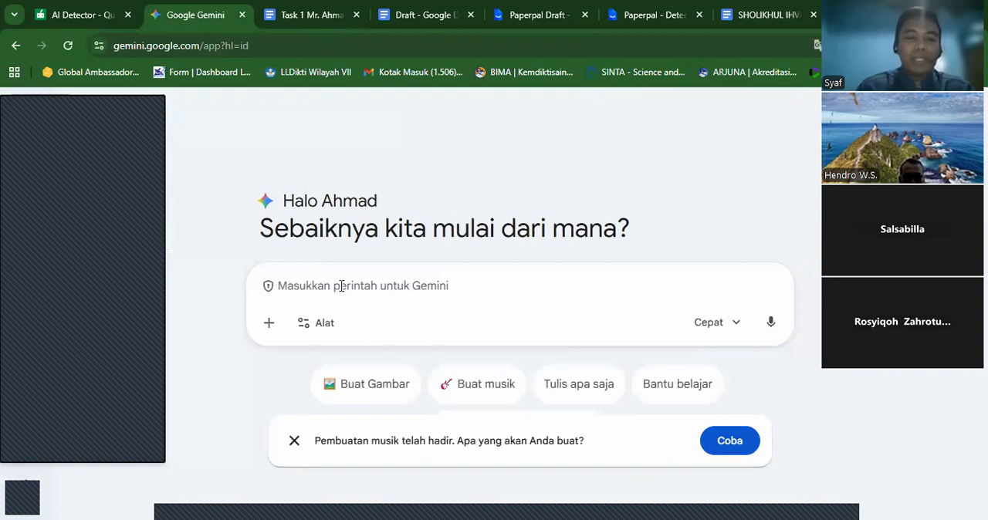
key("ctrl+v")
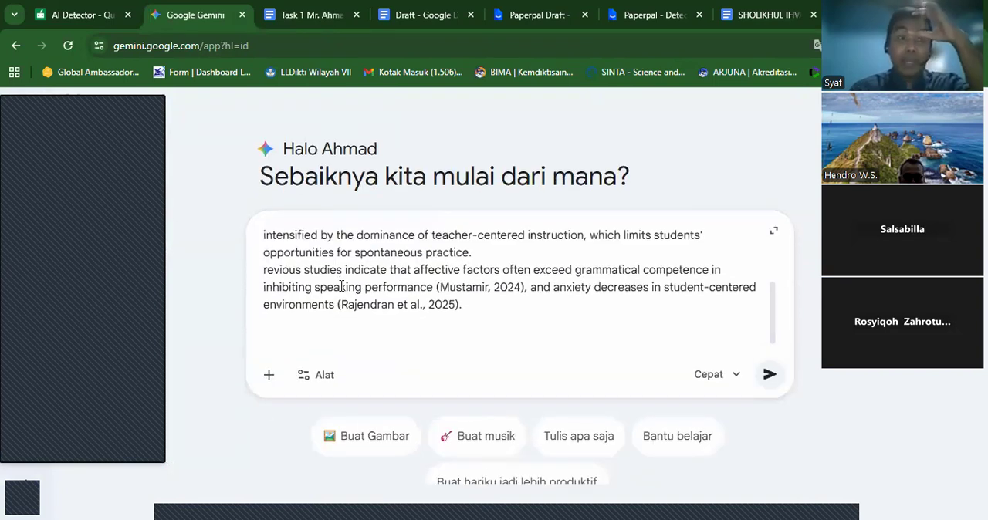
- Add the instruction "Rewrite it into united and coherent introduction" below the pasted answers and submit the prompt
type("Rewrite it int")
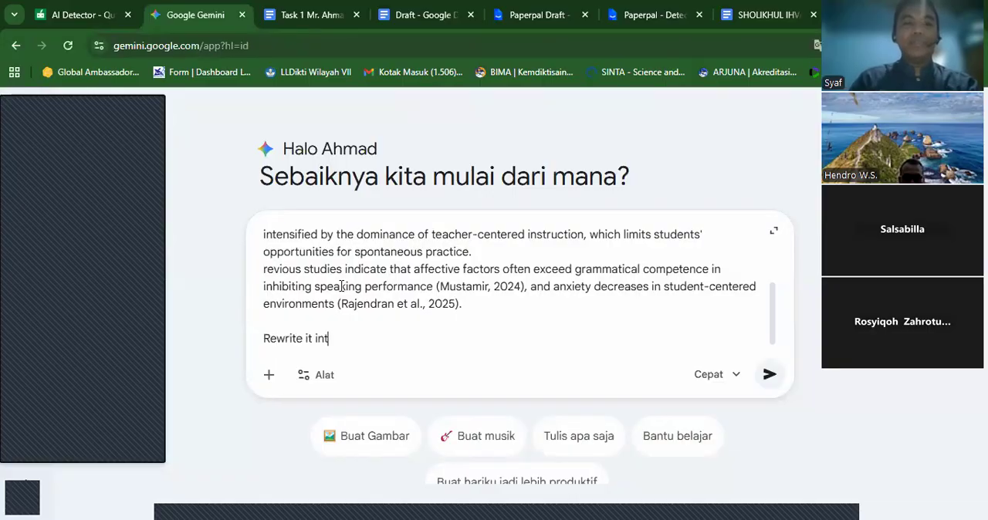
type("o introduction")
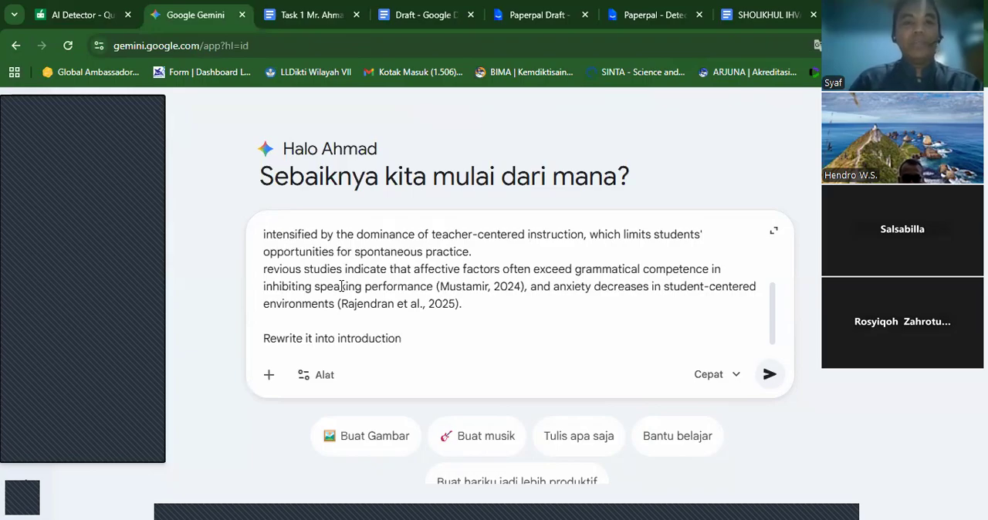
left_click(338, 338)
type("unite")
type("d an")
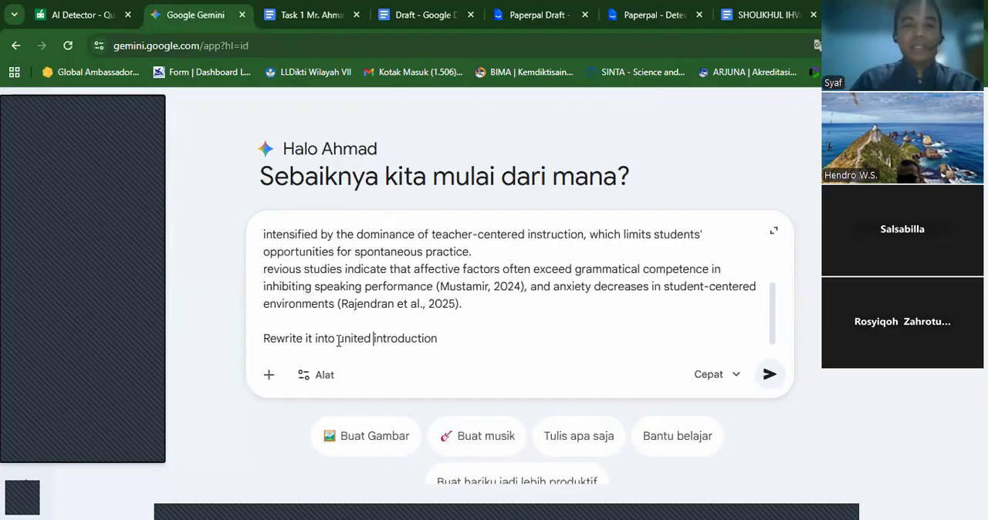
type("d cohern")
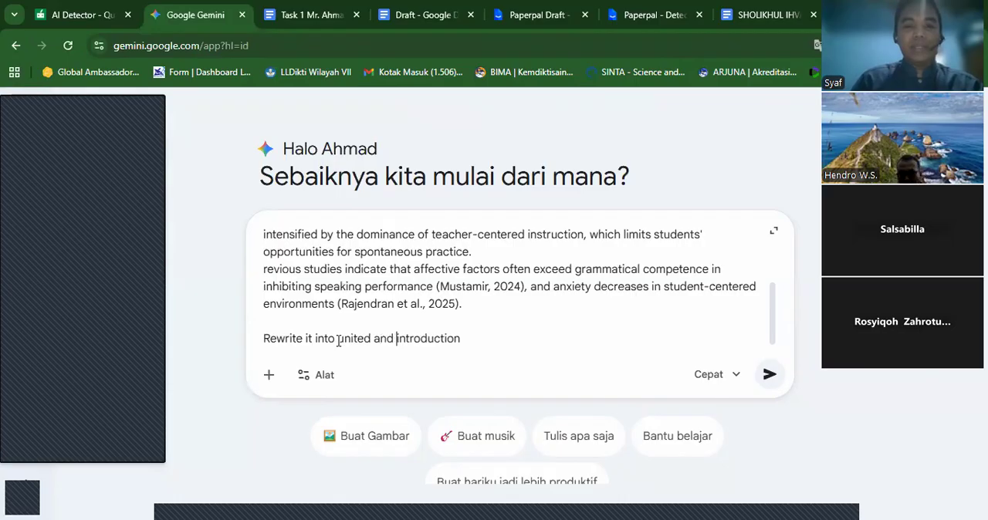
key("BackSpace")
type("ent")
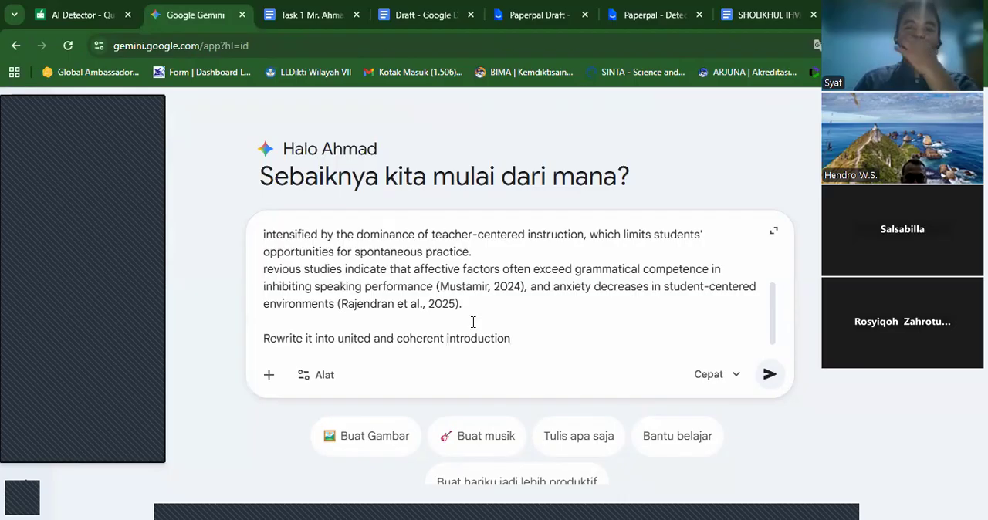
left_click(769, 375)
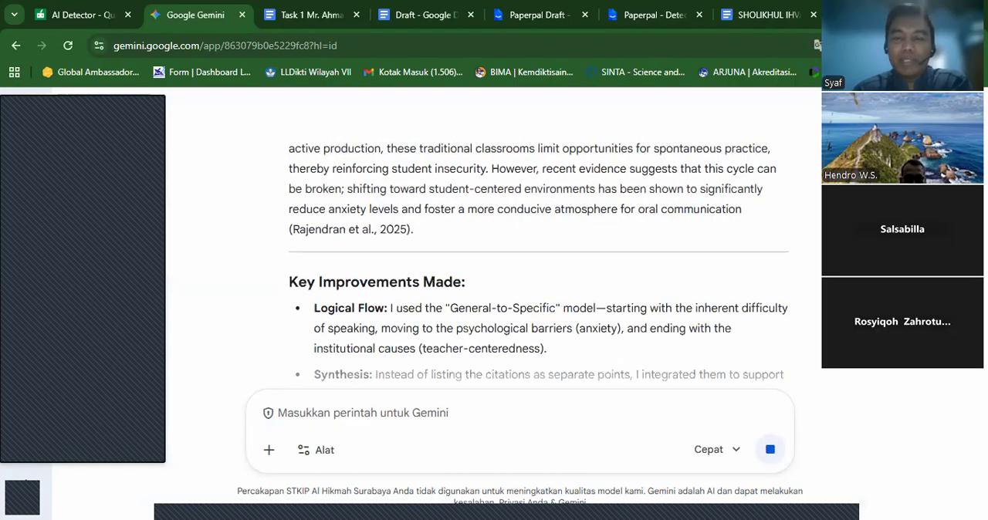
- Review Gemini's rewritten Introduction on speaking anxiety against the Component 1 answers in the Task 1 document
scroll(539, 260, "up", 10)
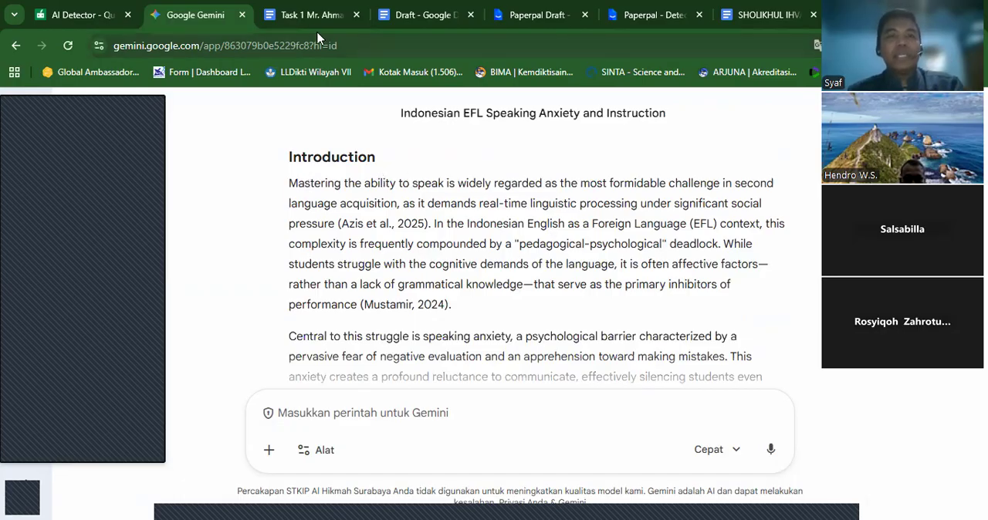
left_click(312, 16)
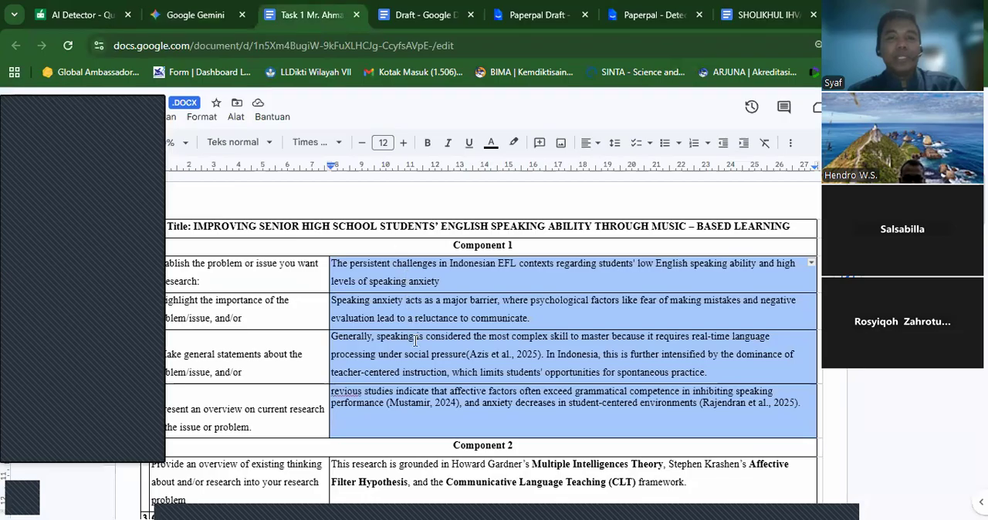
left_click(194, 22)
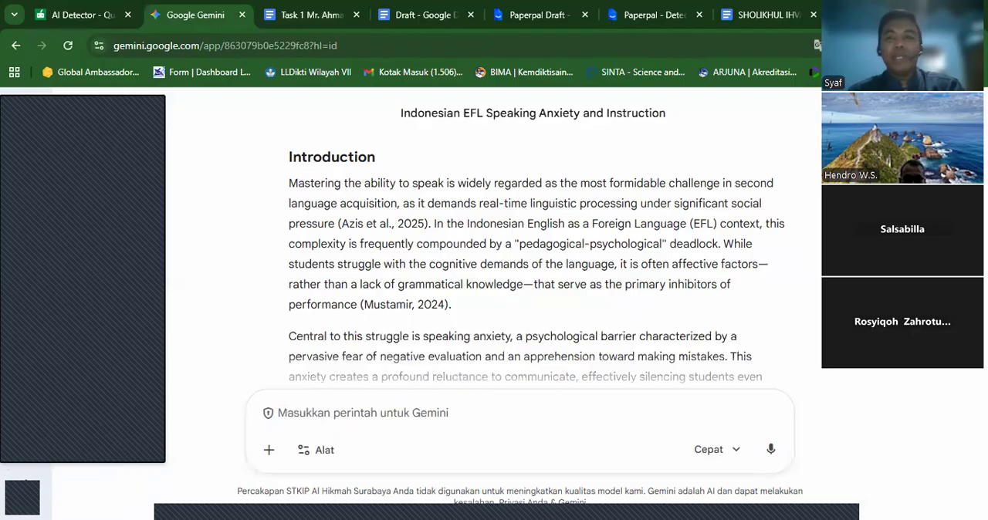
scroll(533, 263, "down", 2)
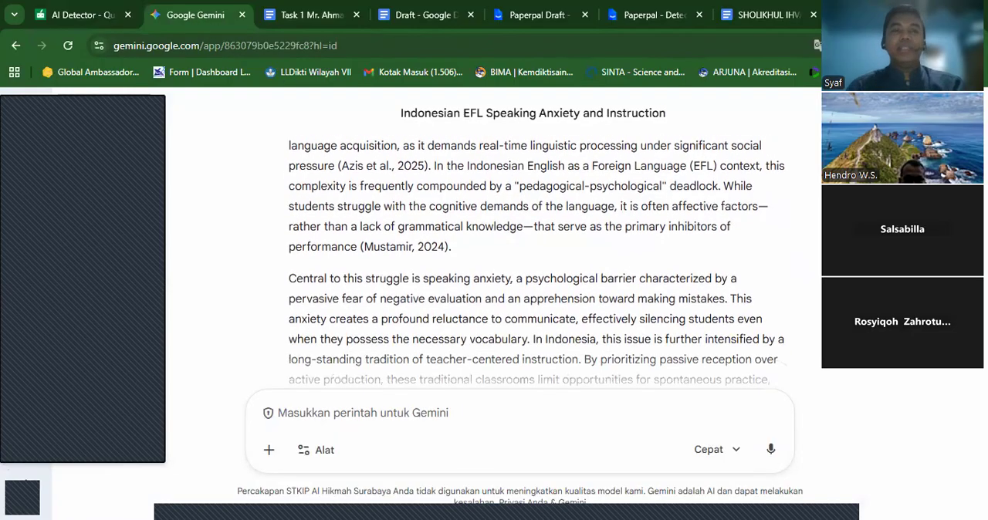
scroll(537, 264, "down", 4)
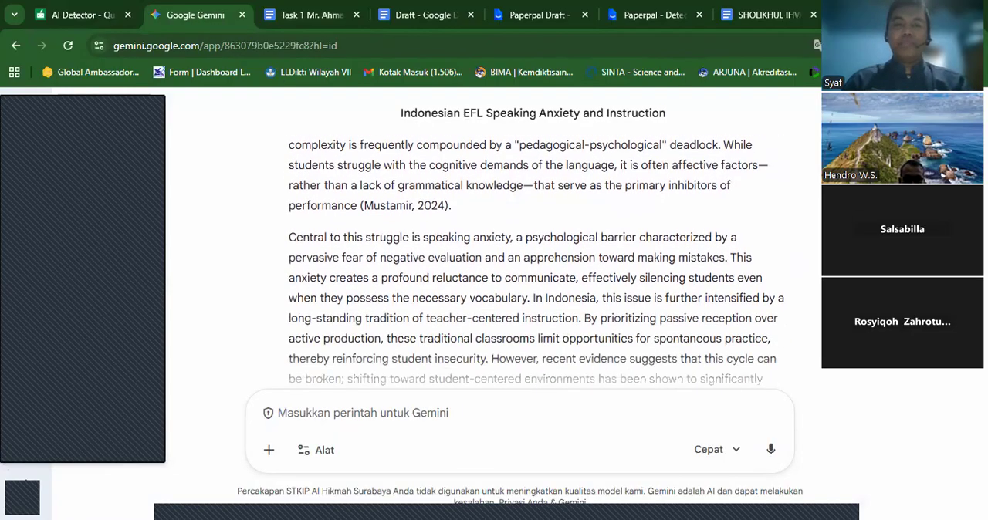
scroll(533, 263, "down", 1)
scroll(533, 263, "up", 3)
scroll(489, 199, "up", 3)
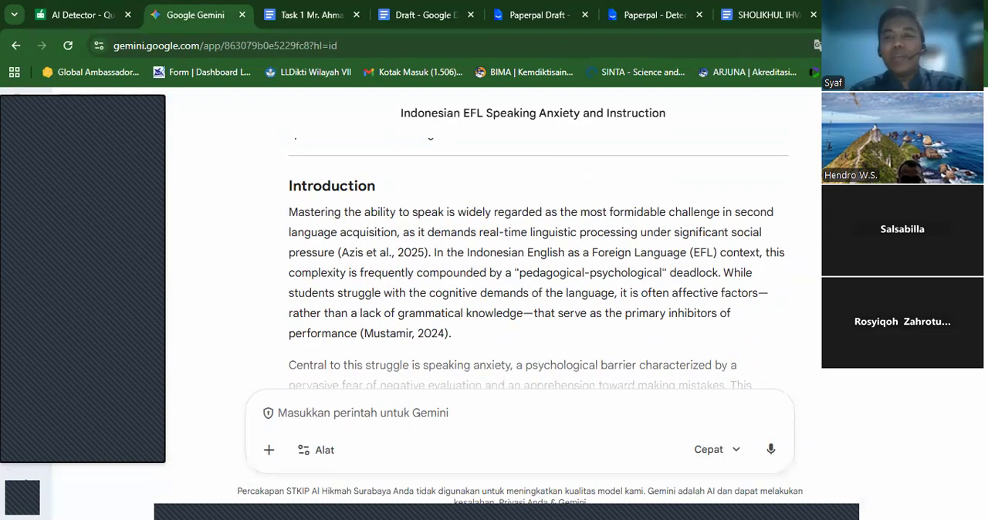
scroll(403, 316, "down", 3)
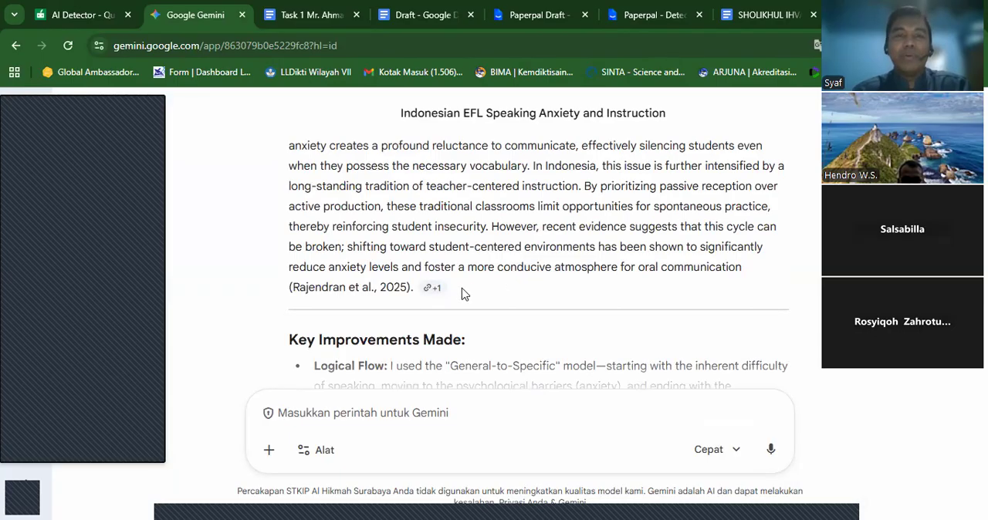
left_click_drag(456, 291, 353, 261)
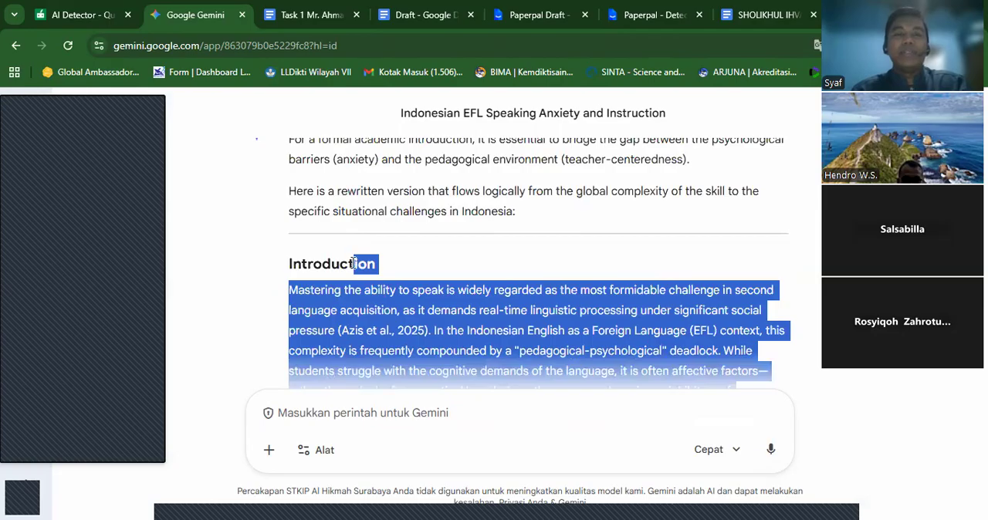
left_click(580, 262)
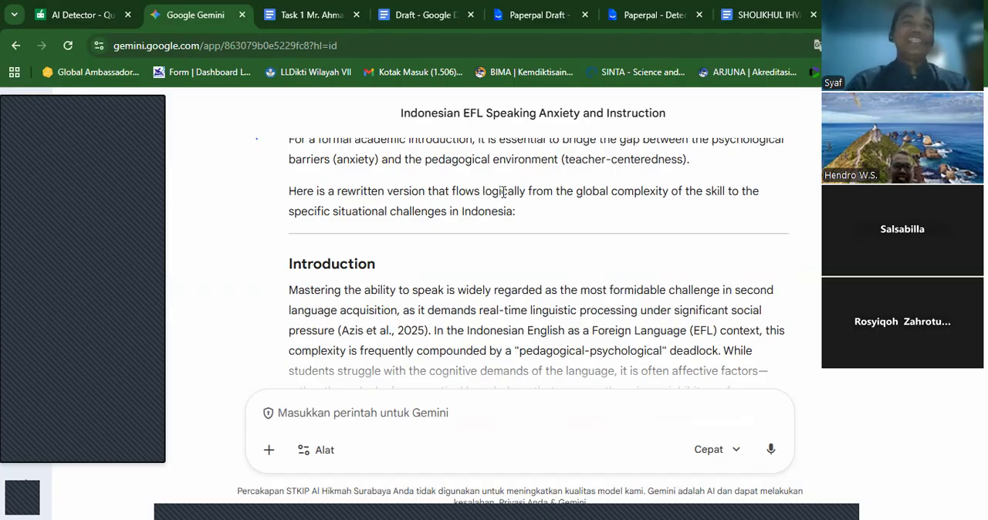
left_click(318, 13)
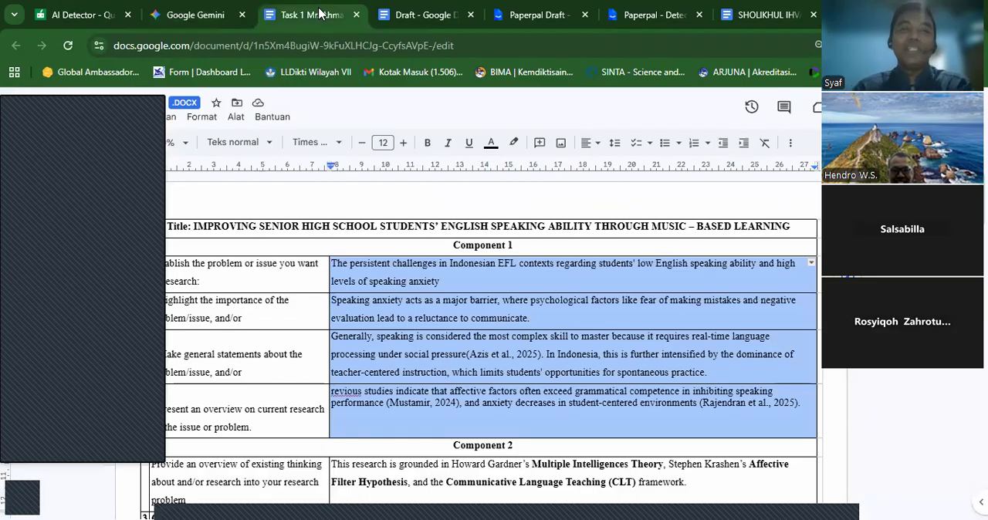
left_click(186, 21)
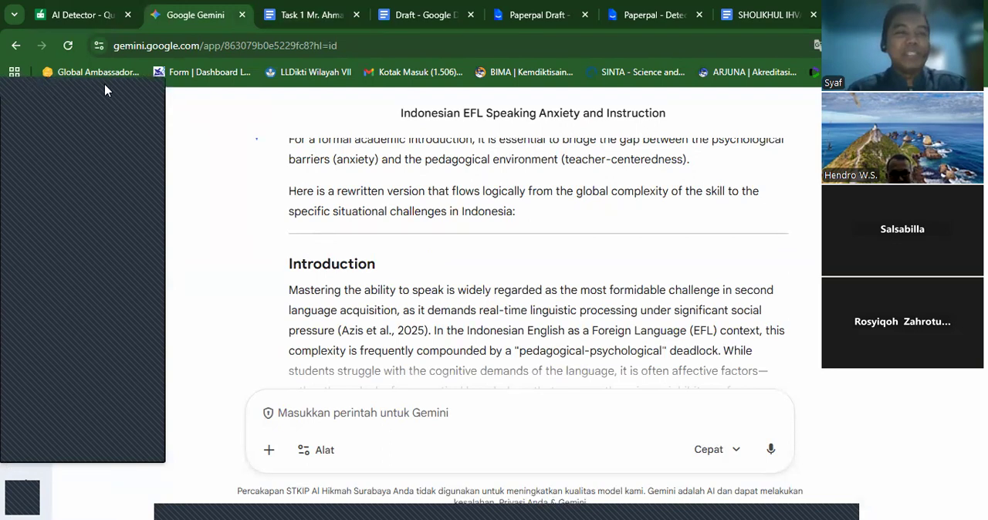
- Start a new Gemini chat and attach the Task 1 .docx file from the Downloads folder
left_click(26, 159)
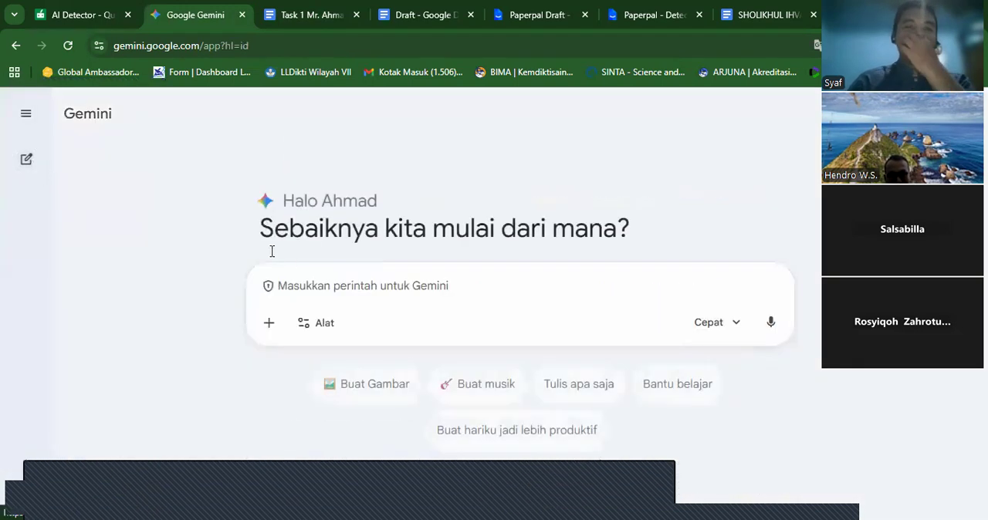
left_click(269, 324)
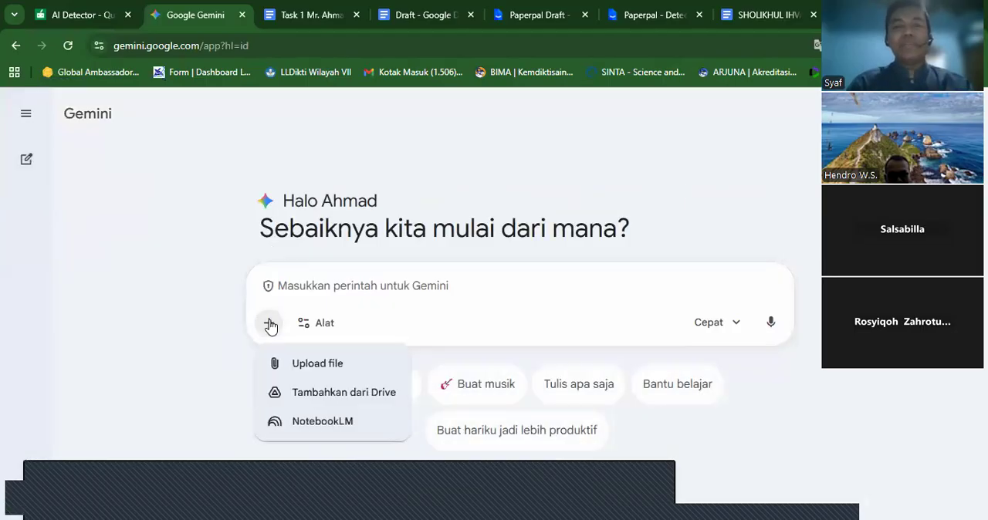
left_click(307, 364)
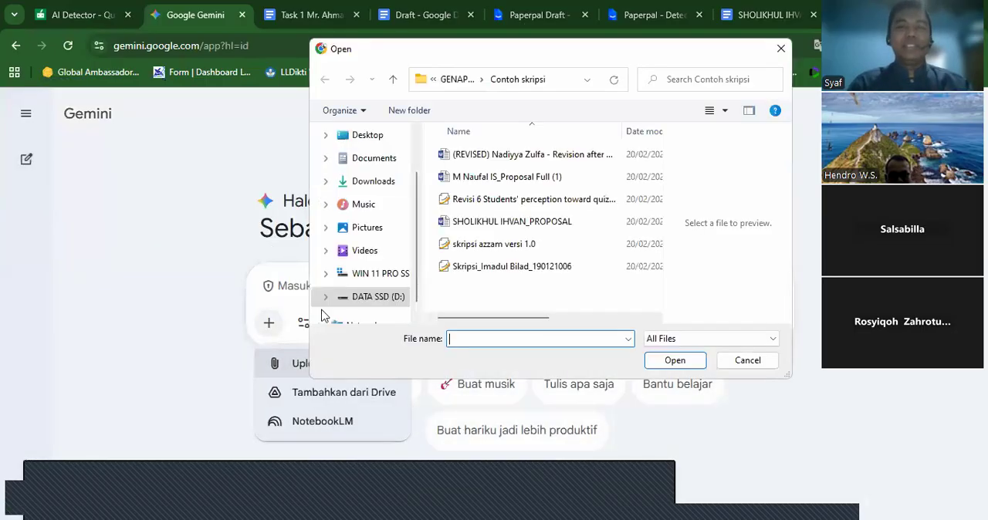
left_click(374, 184)
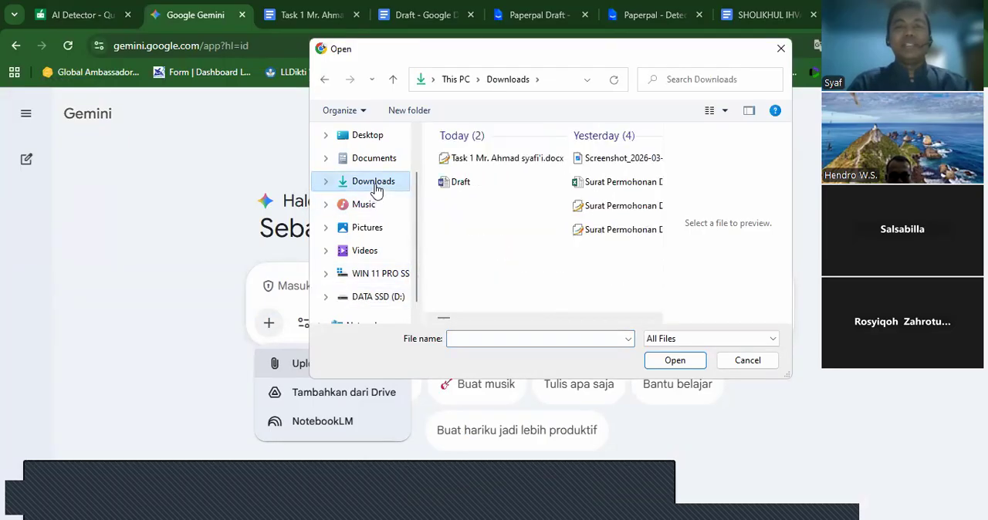
left_click(507, 160)
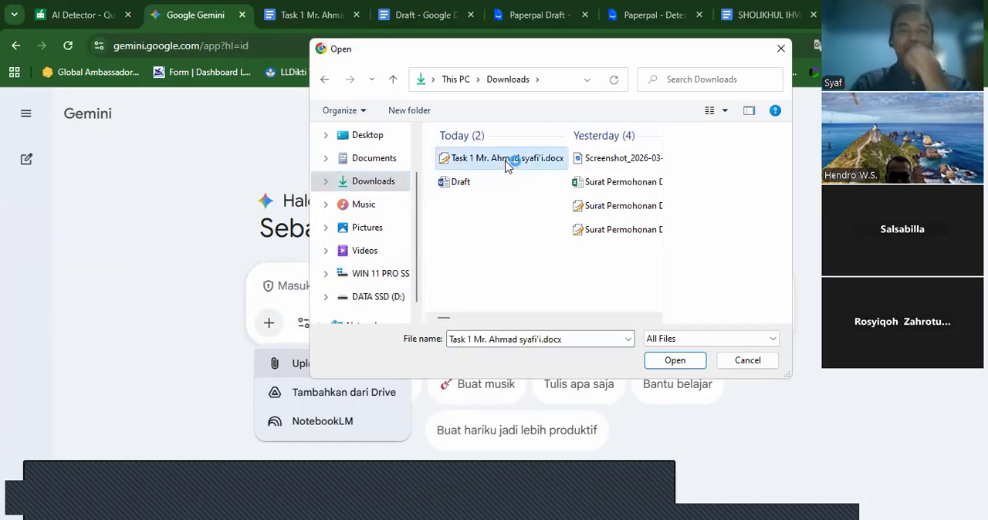
left_click(673, 360)
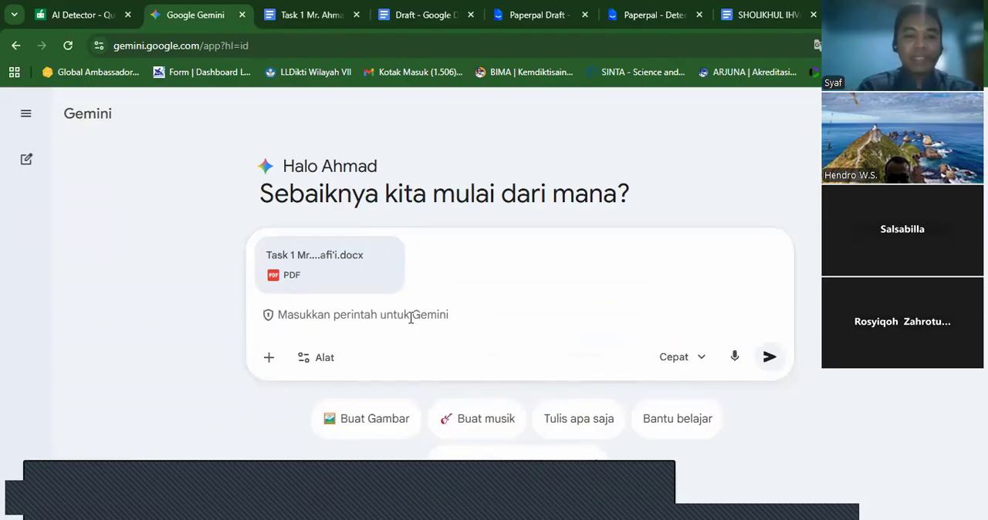
type("Rewrite")
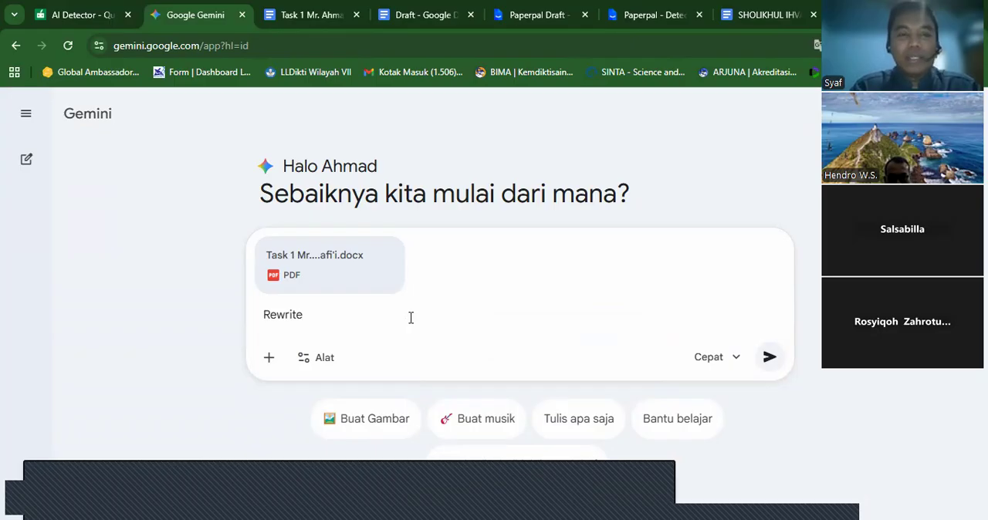
key("BackSpace")
key("BackSpace")
key("BackSpace")
key("BackSpace")
key("BackSpace")
key("BackSpace")
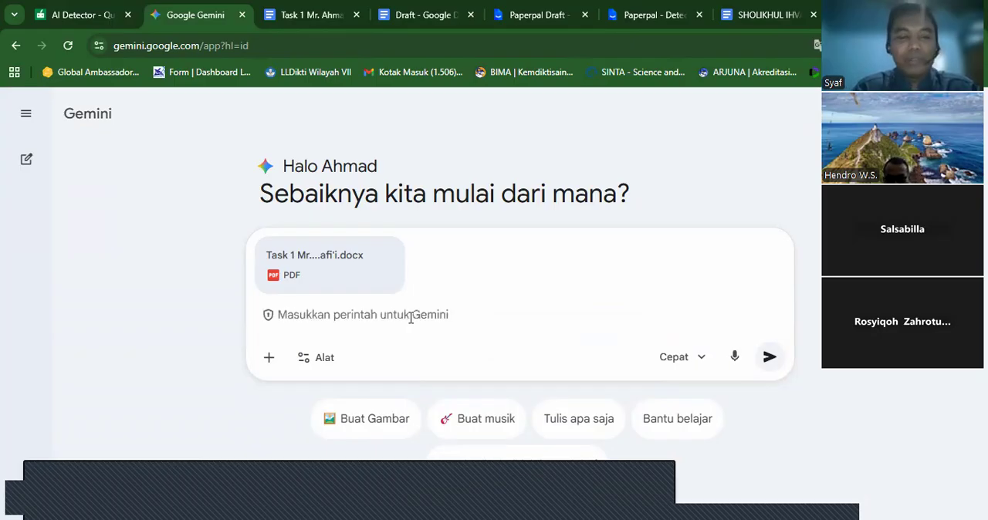
- Begin the Gemini prompt for the attached file with "Act as a reputable journal author, rewrite"
type("Act")
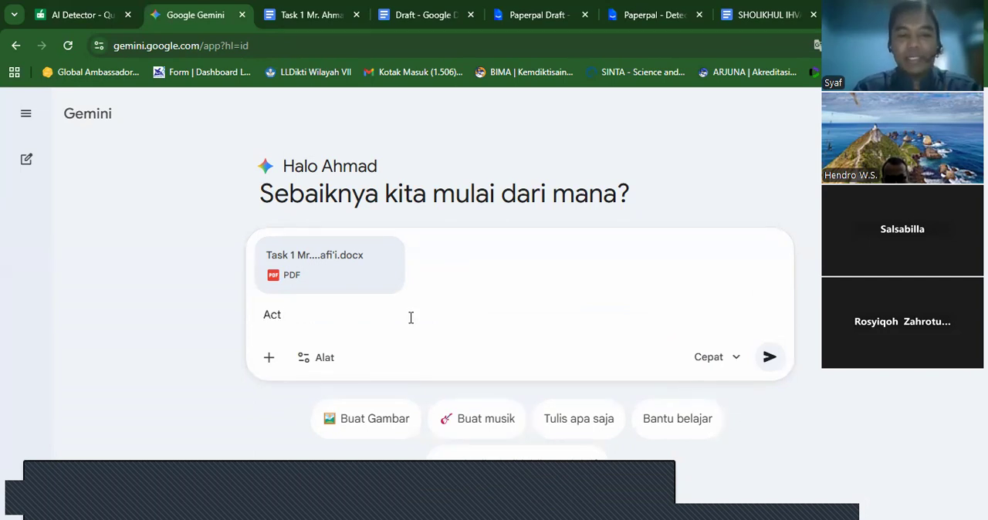
type("as")
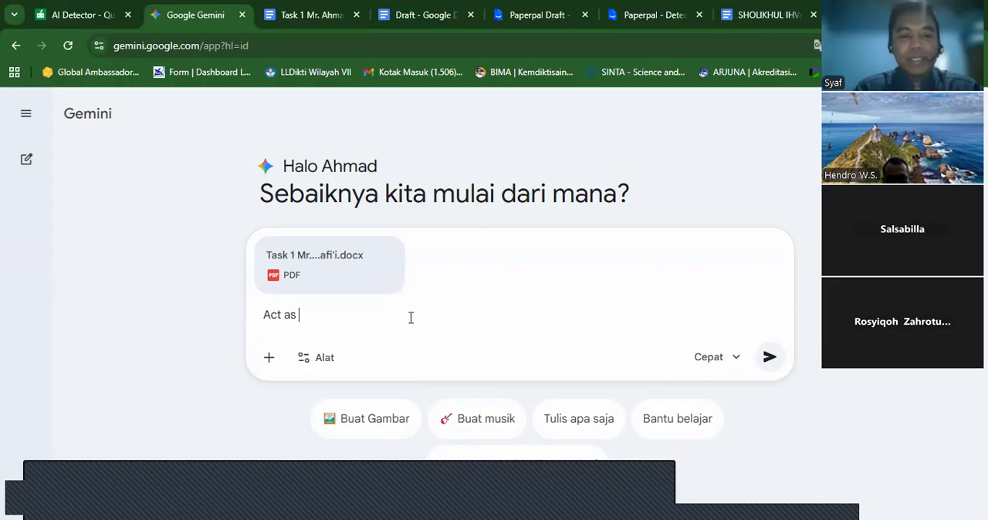
type(" a repuable")
key("BackSpace")
key("BackSpace")
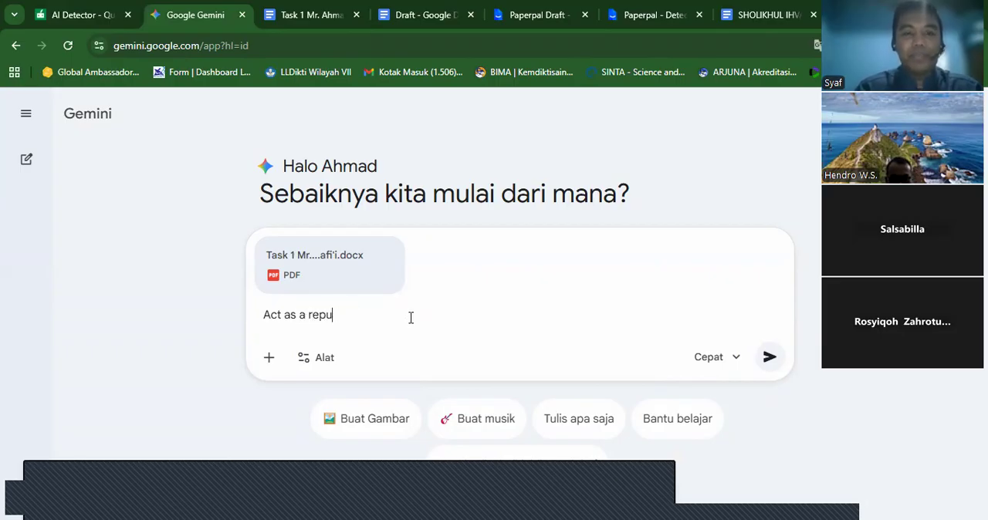
type("table journal arthor, rewrite")
key("BackSpace")
key("BackSpace")
key("BackSpace")
key("BackSpace")
type("i")
key("BackSpace")
type("rite")
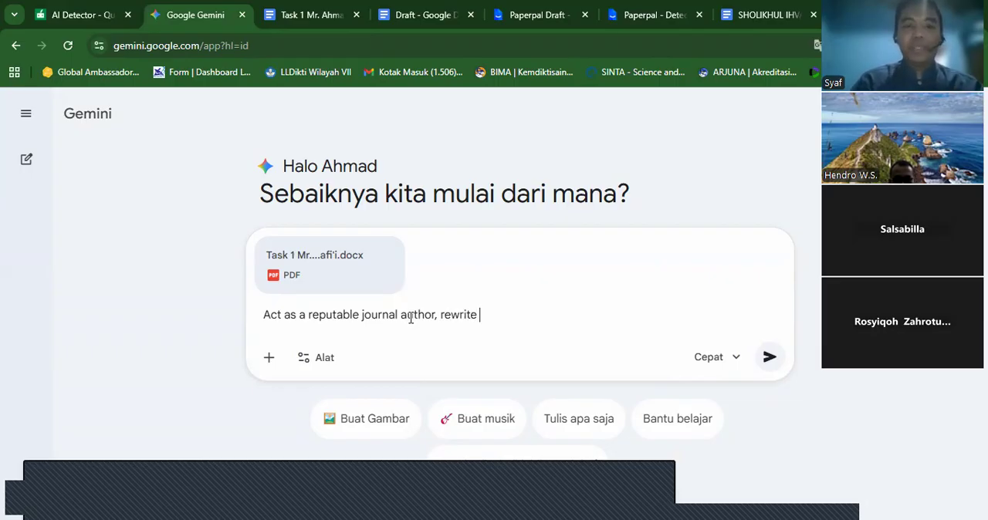
type(" the up")
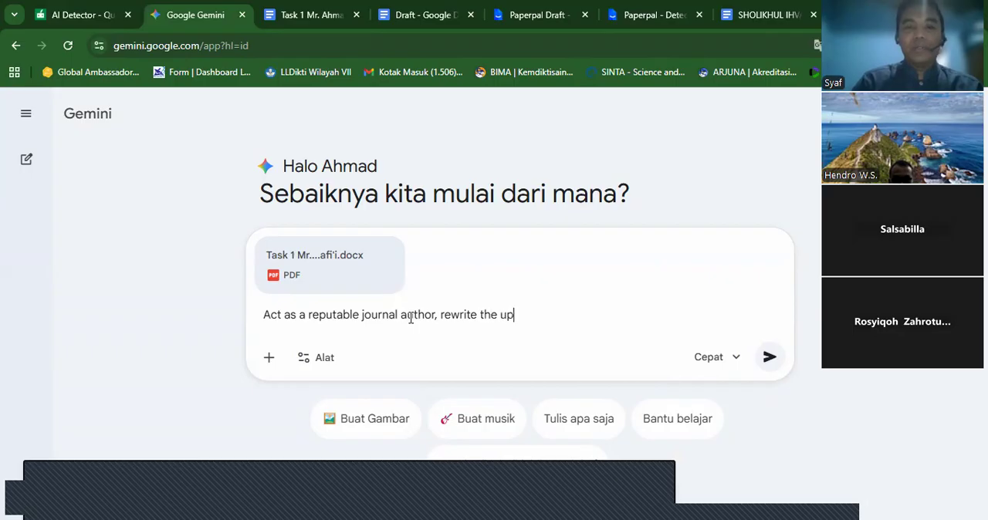
type("loaed file into a")
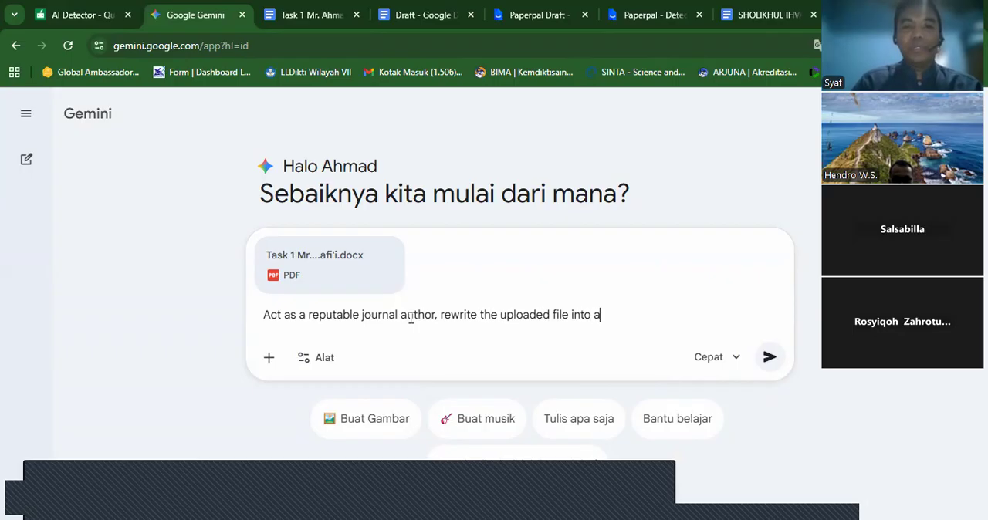
type(" uni")
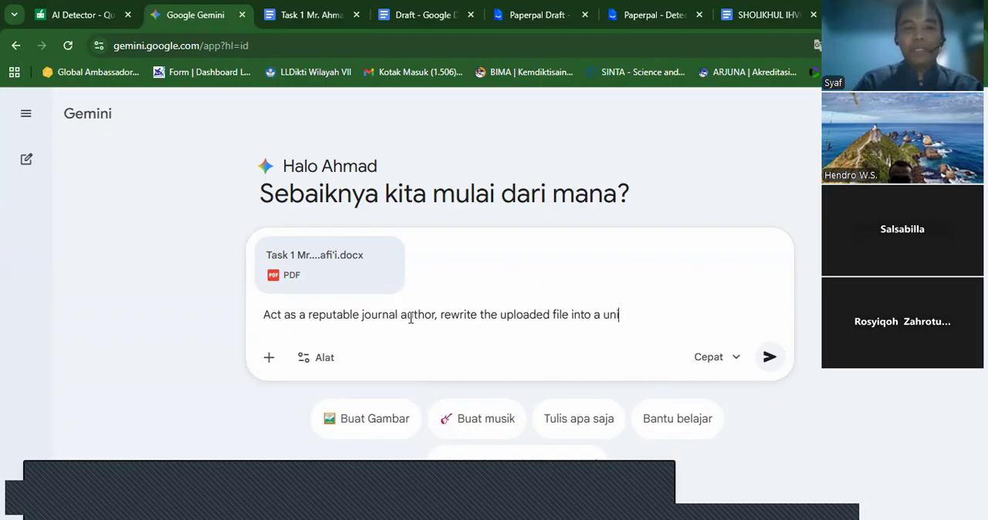
type("ted and coherent ")
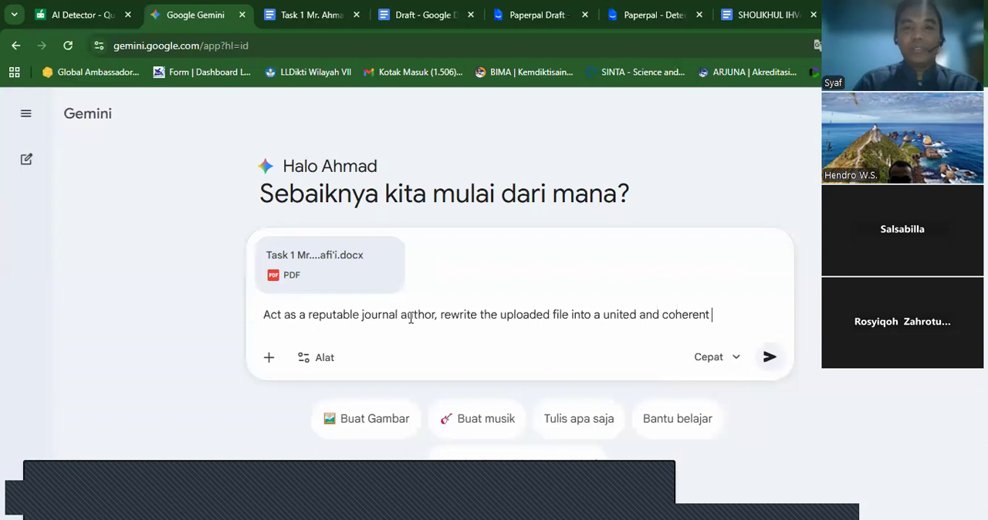
type("intor")
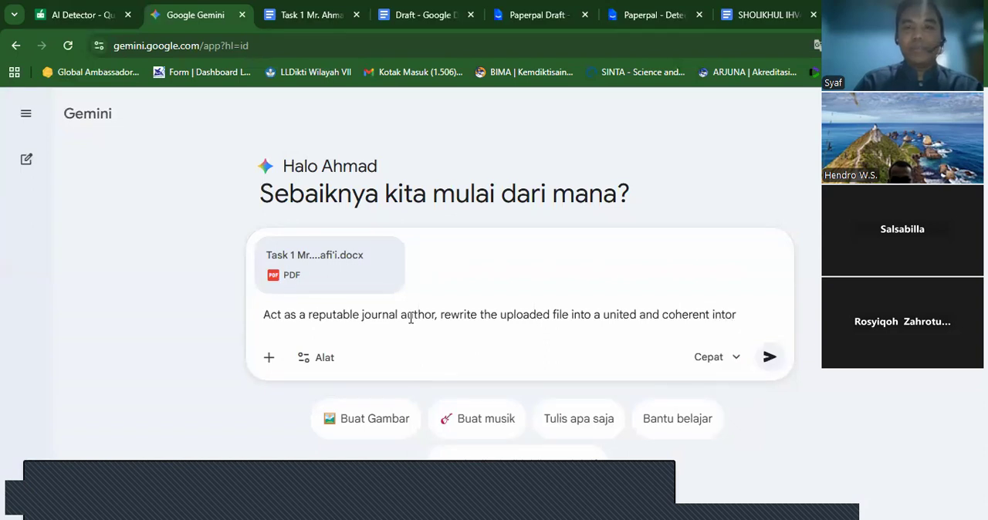
type("roduction using th")
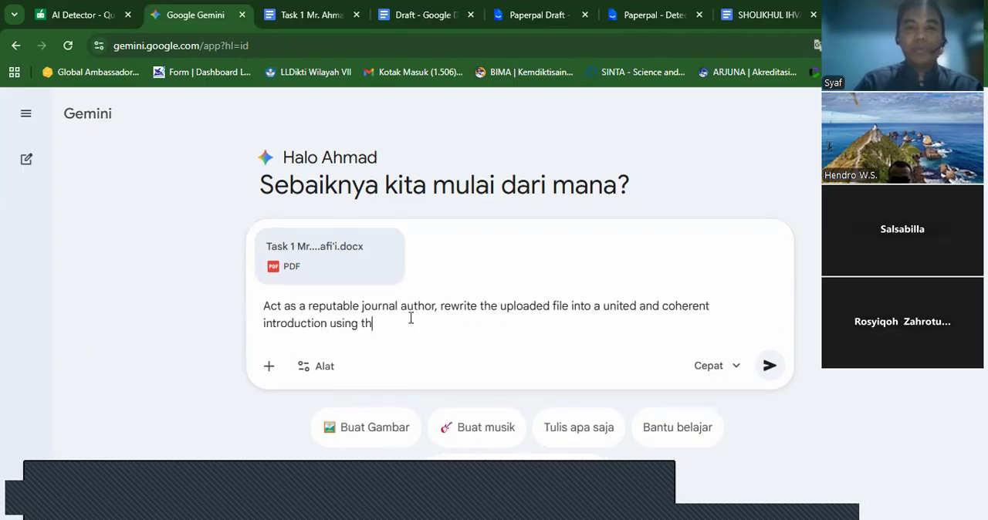
type("e following struct")
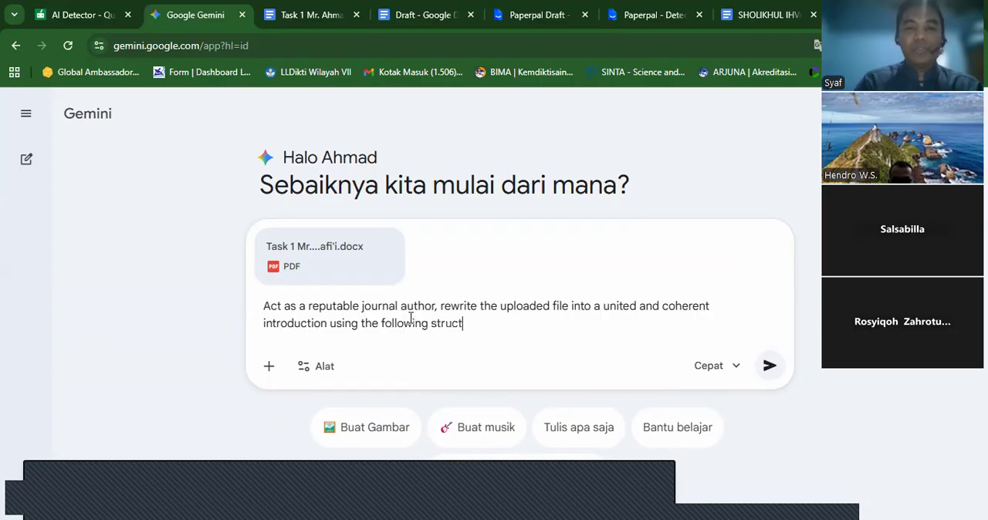
type("ure: bakgroung")
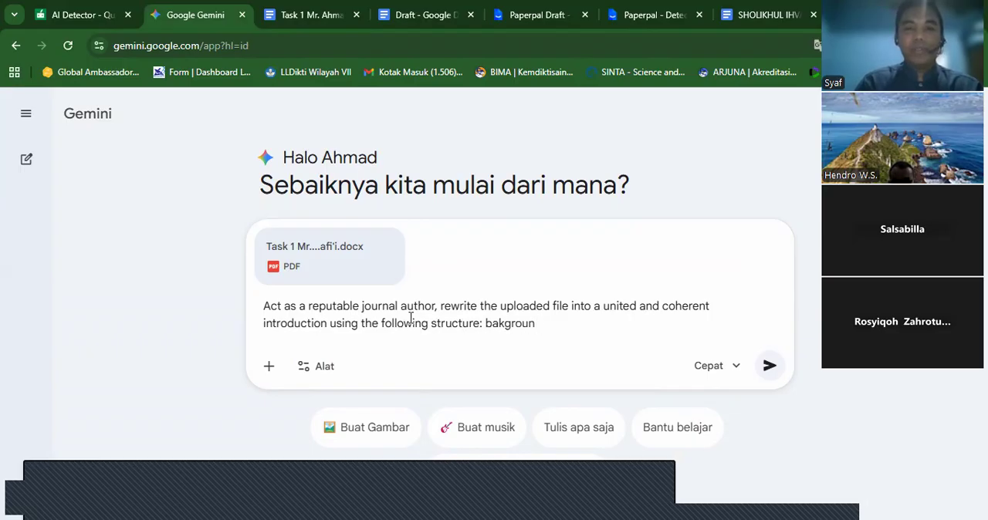
- List the first three structure items in the prompt: "1. background, 2. Research questions, 3. Research objectives"
key("BackSpace")
key("BackSpace")
key("BackSpace")
key("BackSpace")
key("BackSpace")
key("BackSpace")
key("BackSpace")
type("1. ba")
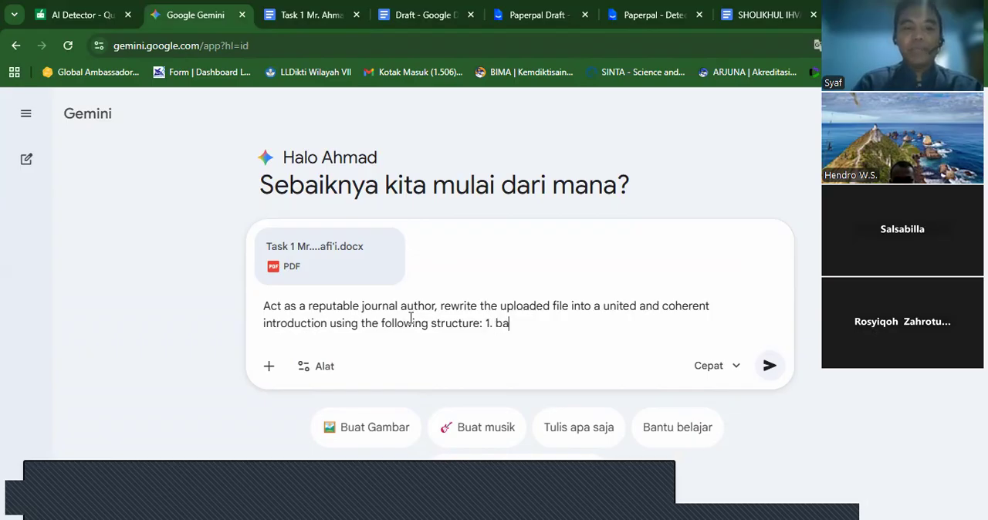
type("ckground")
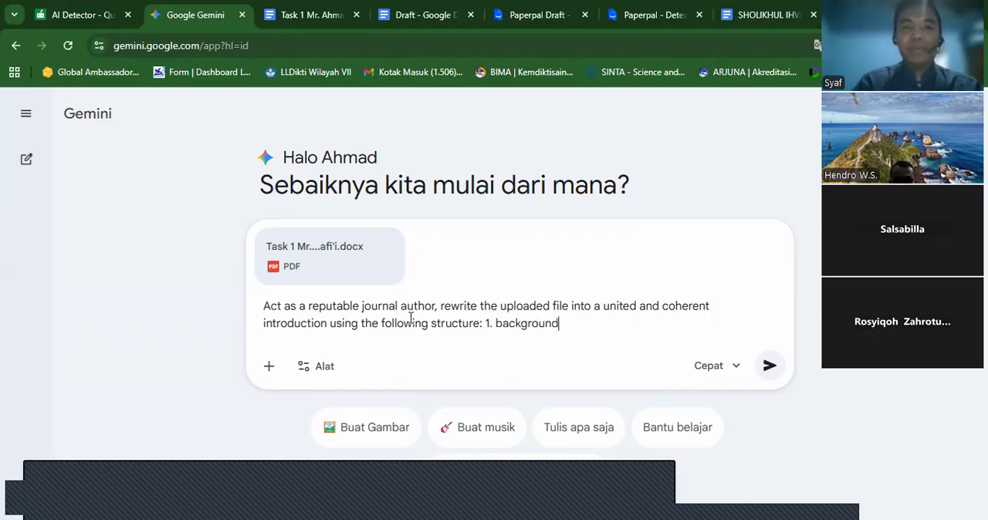
type(", 2. Research questions, 3. Research objectives,")
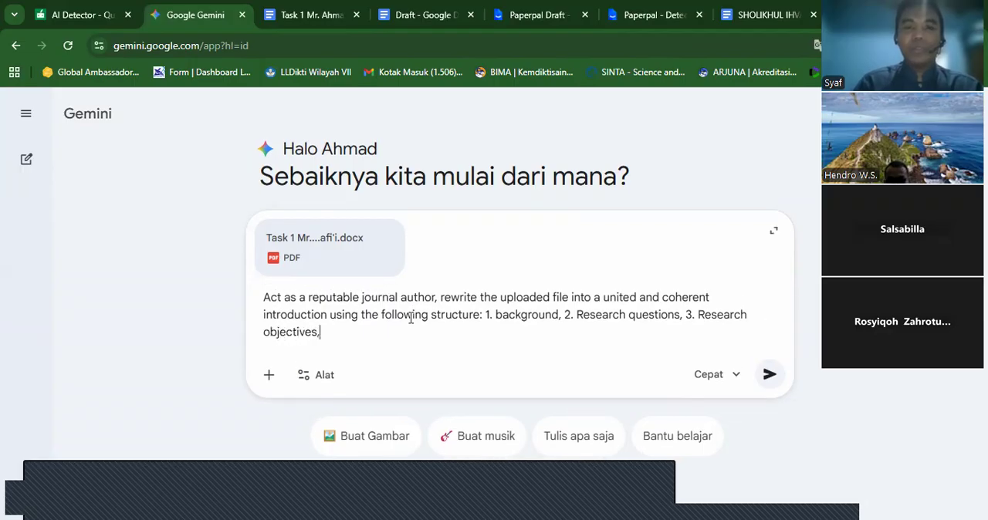
type(" 3")
- Add "4. Significance of research, 5. Limitation of the research" to the structure list in the prompt
key("BackSpace")
type("4. Significance of")
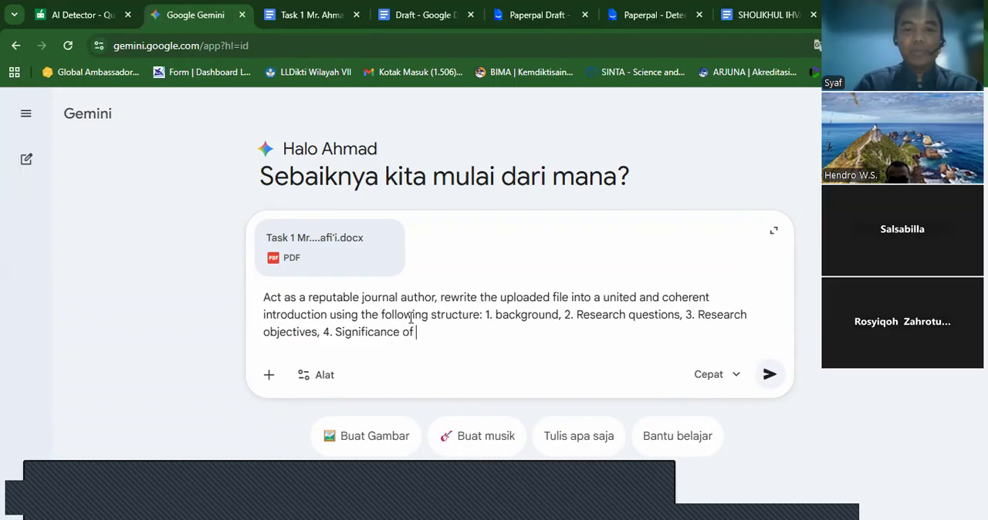
type(" research")
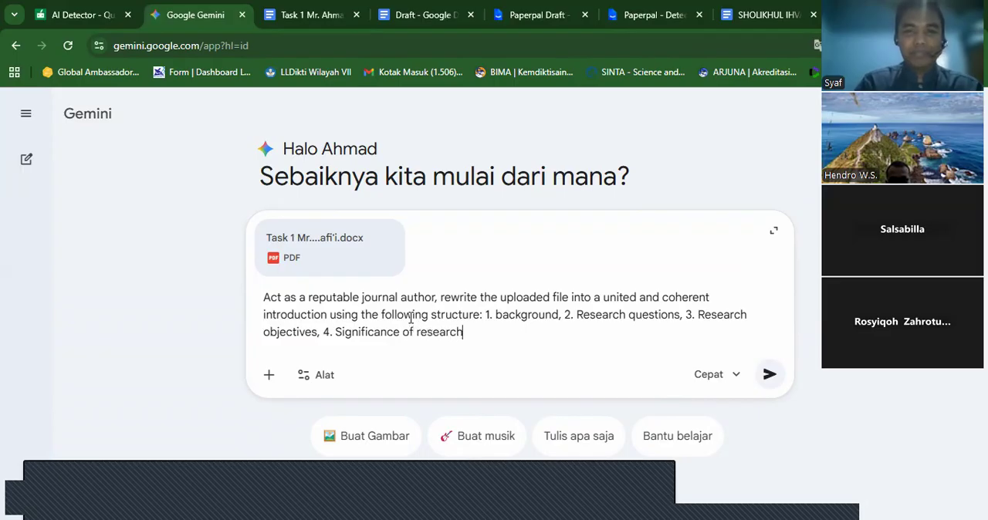
type(", 5.")
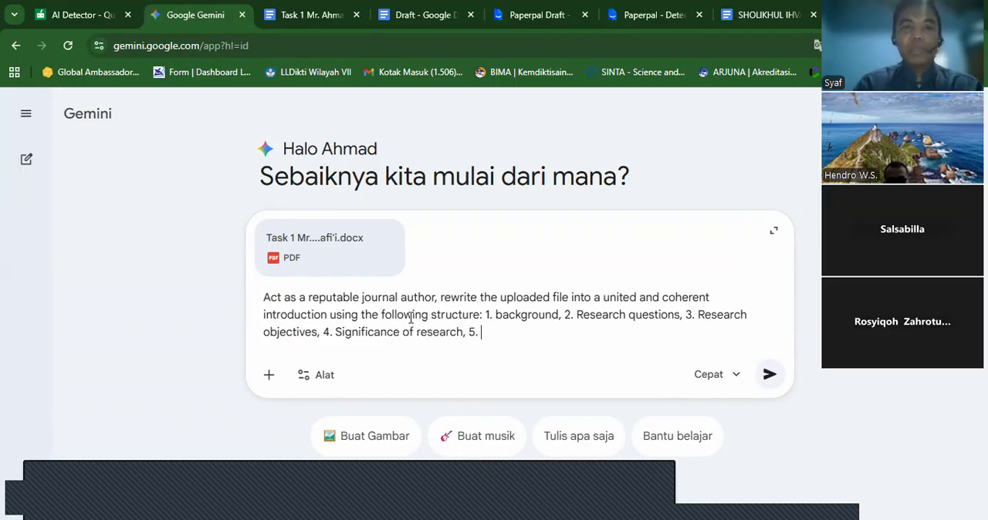
type(" Limitation of the research")
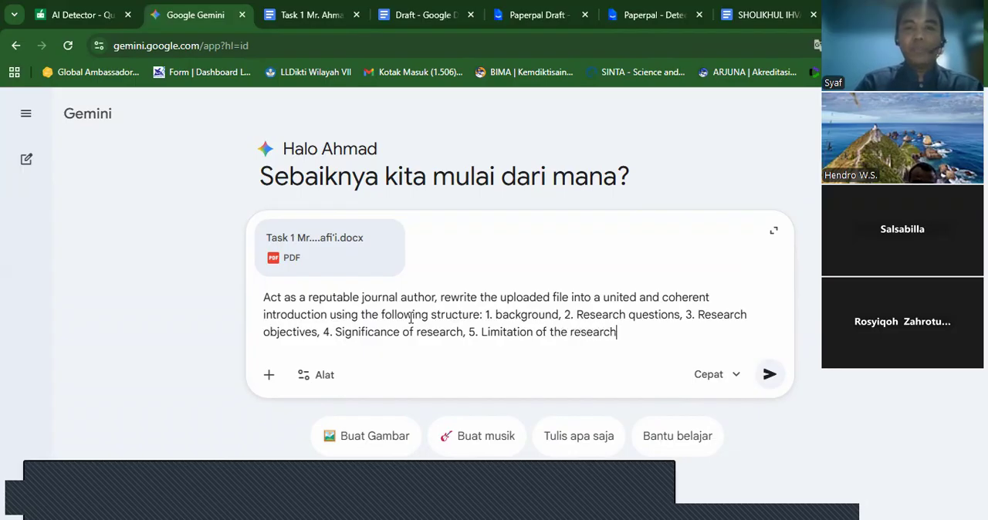
type(", 6")
type(". Def")
type("initio")
type("n of the")
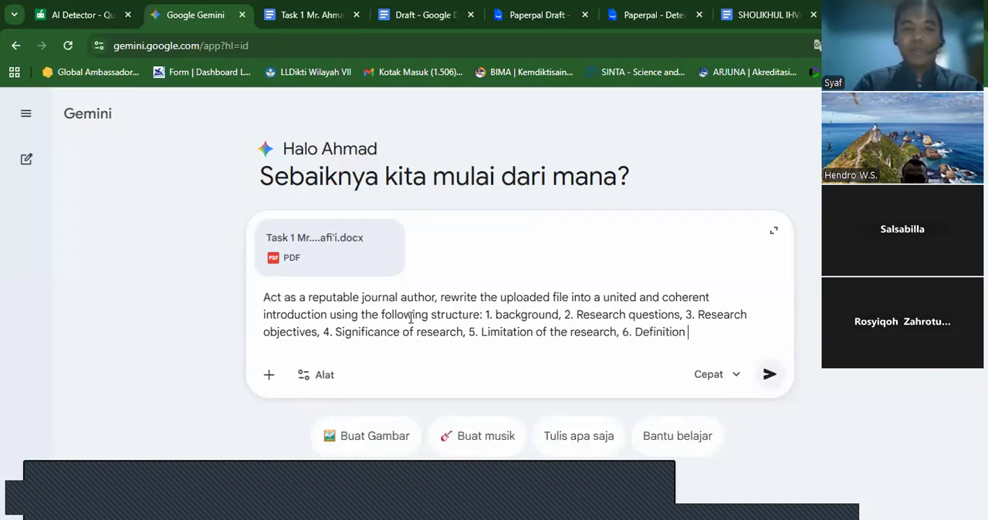
type(" key terms")
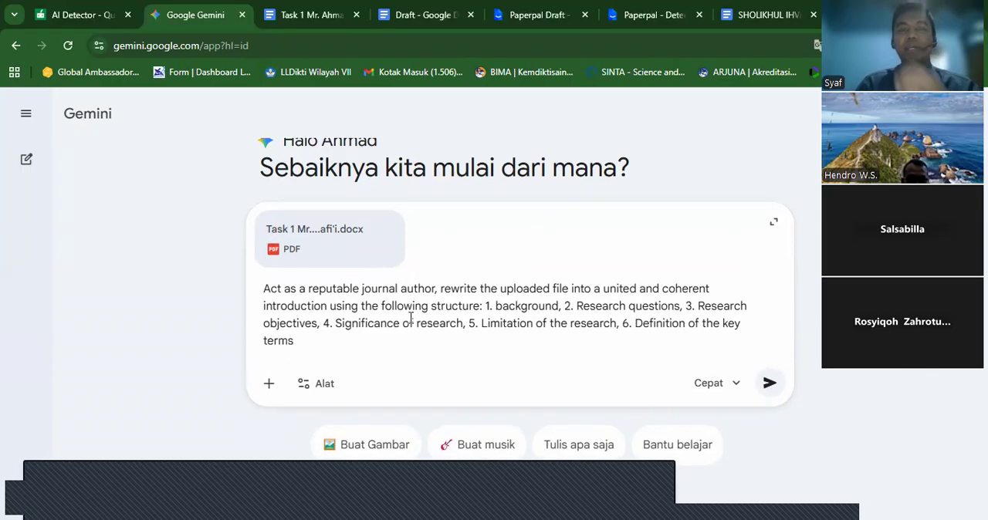
- Complete the structure list with "6. Definition of the key terms" and submit the prompt to Gemini
left_click(771, 386)
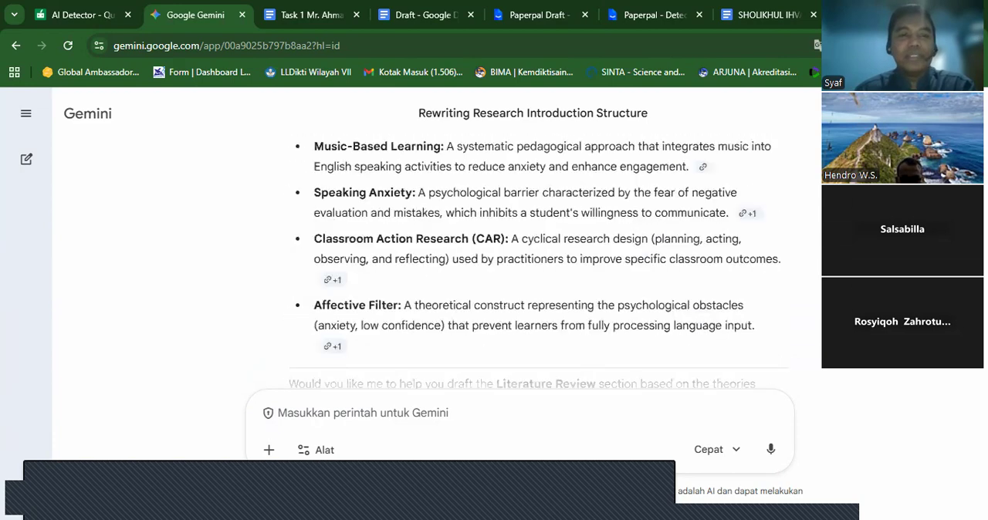
- Compare the sample proposal's introduction chapter, from Background of the Research to Definition of Key Terms, with Gemini's section structure
scroll(535, 261, "up", 5)
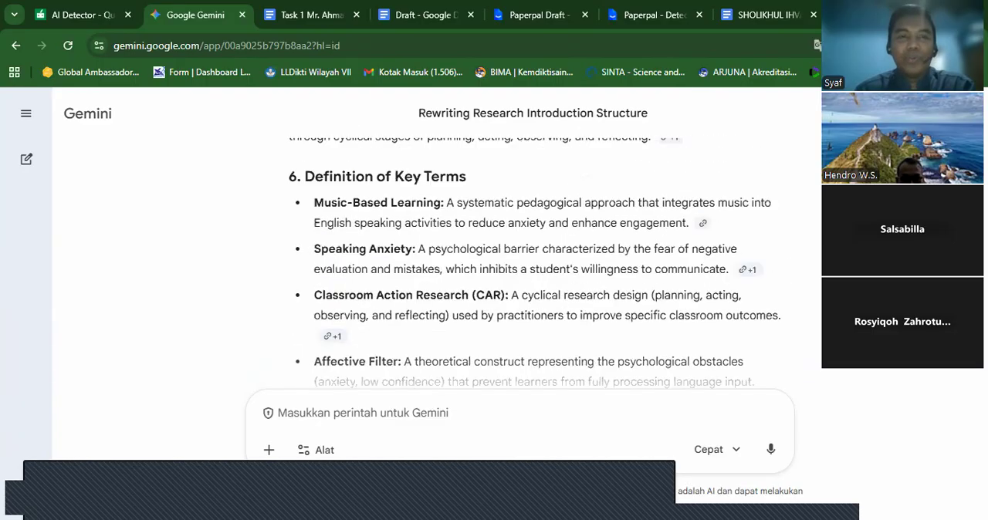
left_click(752, 16)
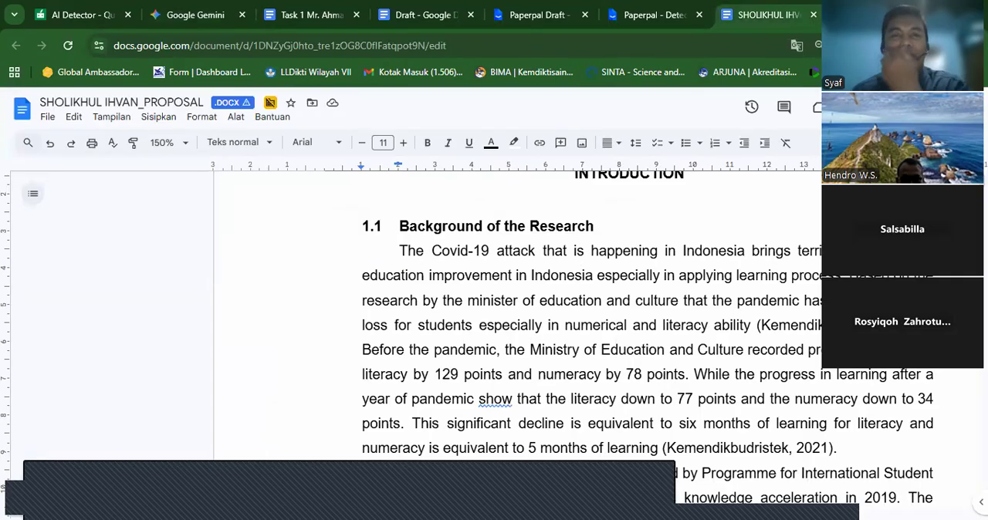
scroll(648, 324, "down", 12)
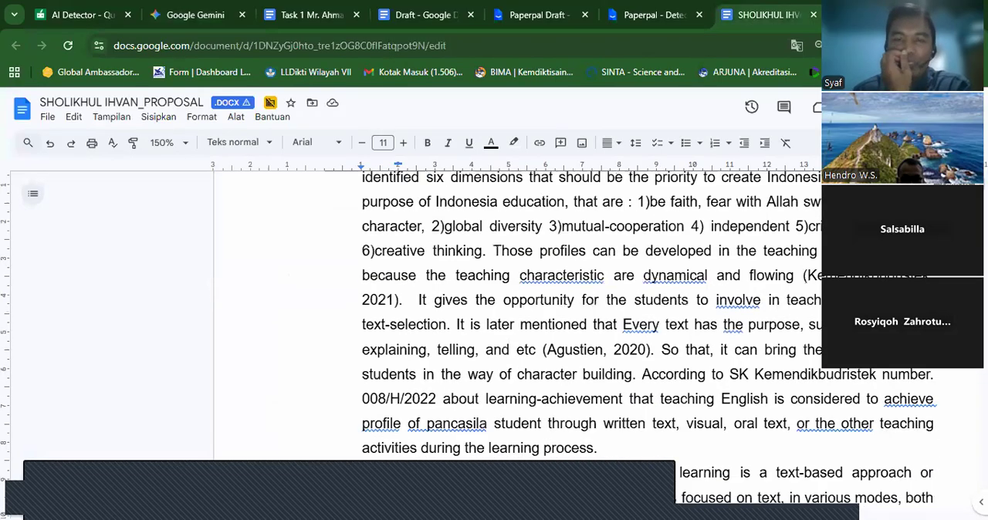
scroll(648, 324, "down", 15)
scroll(648, 324, "down", 15)
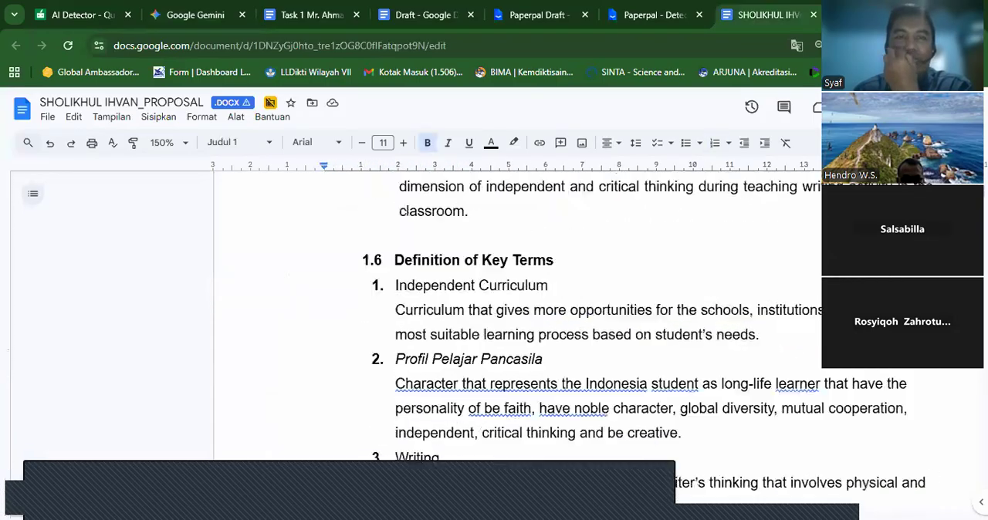
scroll(648, 324, "down", 10)
key("Up")
key("Up")
key("Up")
key("Up")
key("Up")
key("Up")
key("Up")
key("Up")
key("Up")
key("Up")
key("Up")
key("Up")
key("Up")
key("Up")
key("Up")
key("Up")
key("Up")
key("Up")
key("Up")
key("Up")
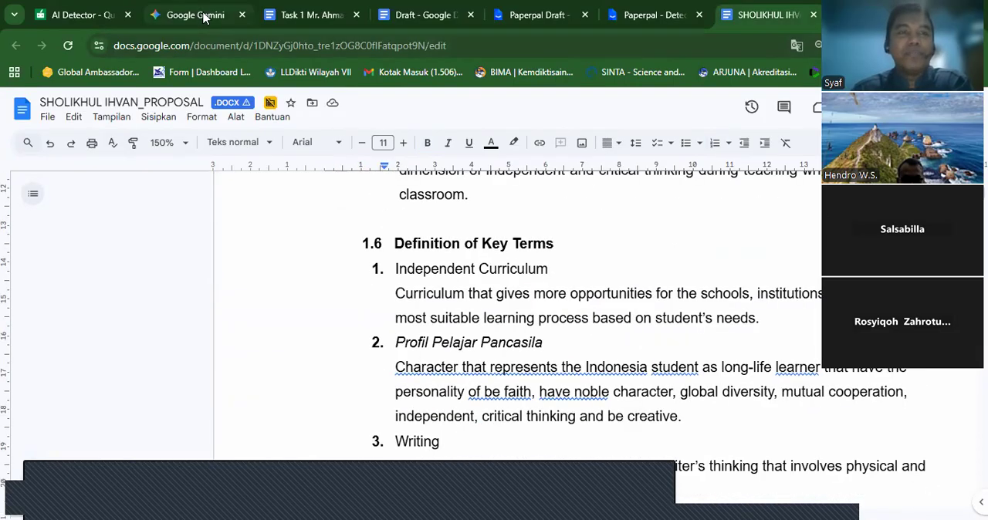
- Review Gemini's generated Introduction, examining the Definition of Key Terms, Limitation of the Research and Background sections
left_click(204, 17)
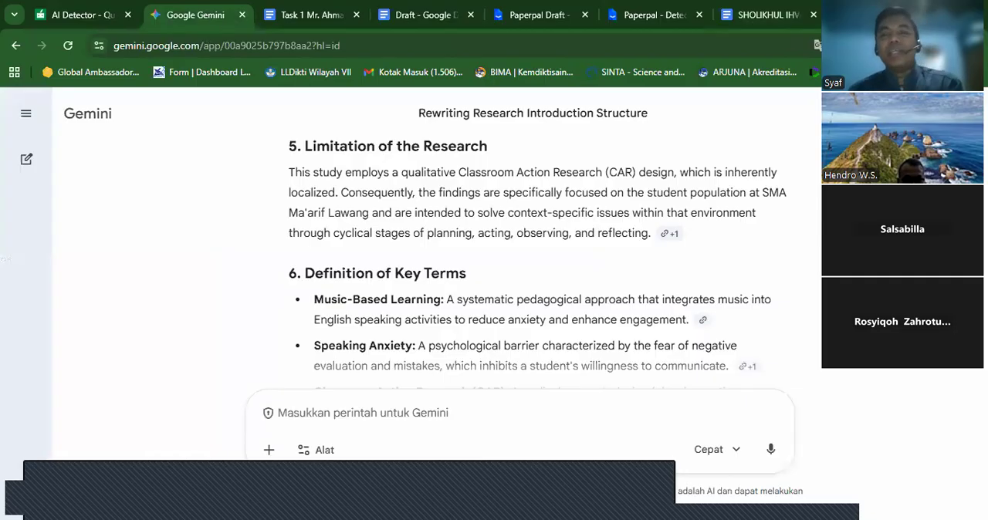
scroll(538, 262, "down", 1)
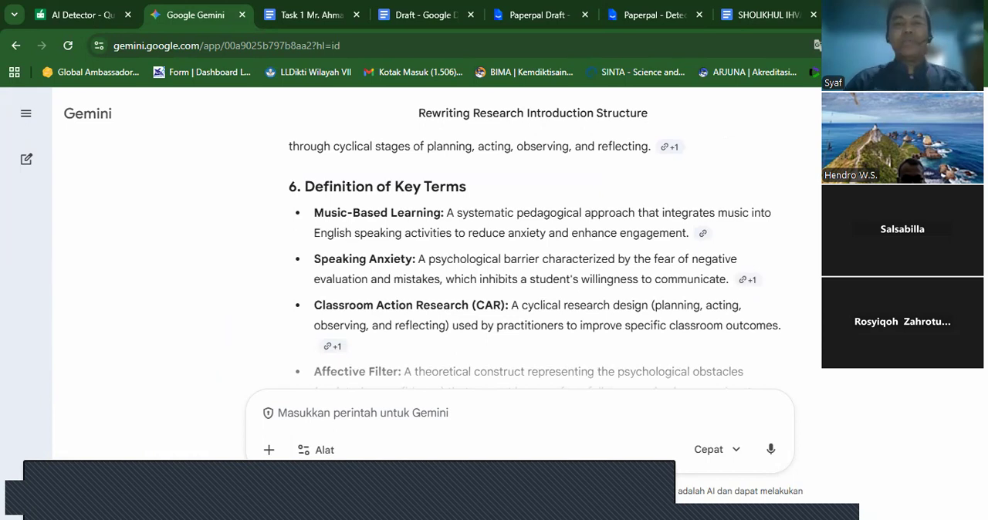
scroll(535, 264, "down", 2)
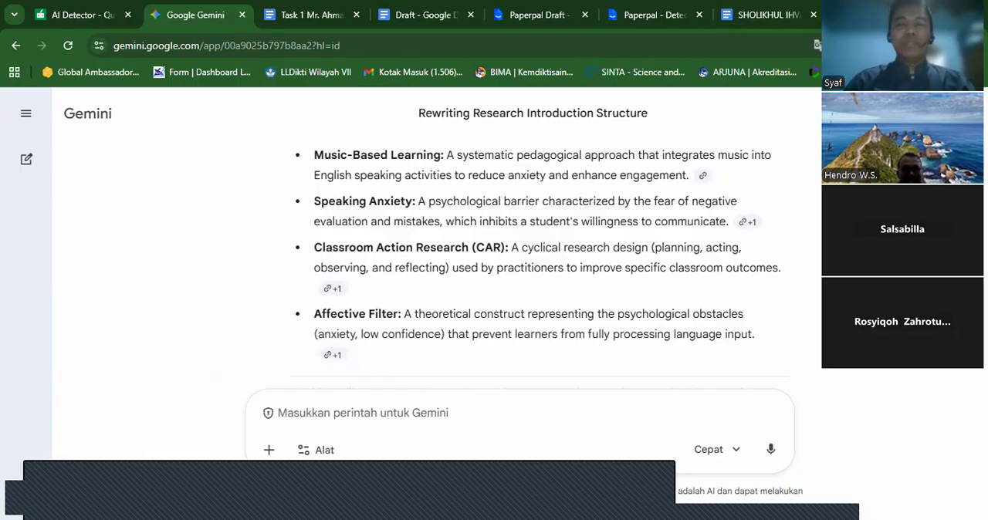
scroll(535, 264, "up", 6)
scroll(534, 264, "up", 10)
scroll(604, 267, "up", 1)
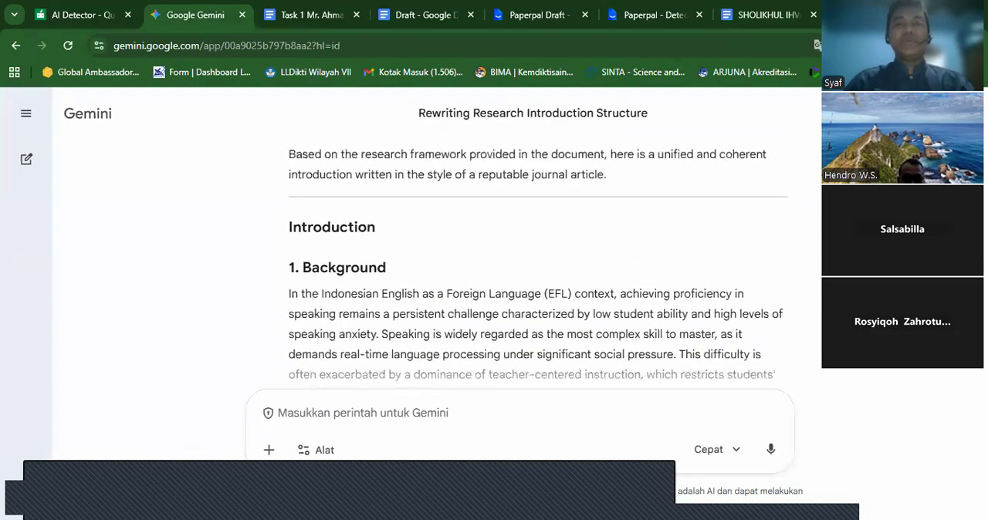
left_click(312, 24)
left_click(206, 24)
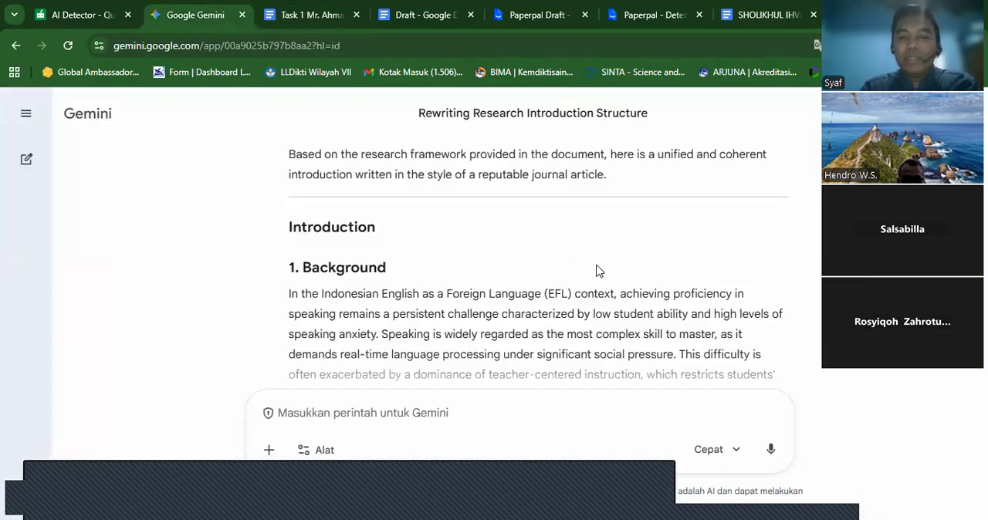
scroll(596, 271, "down", 3)
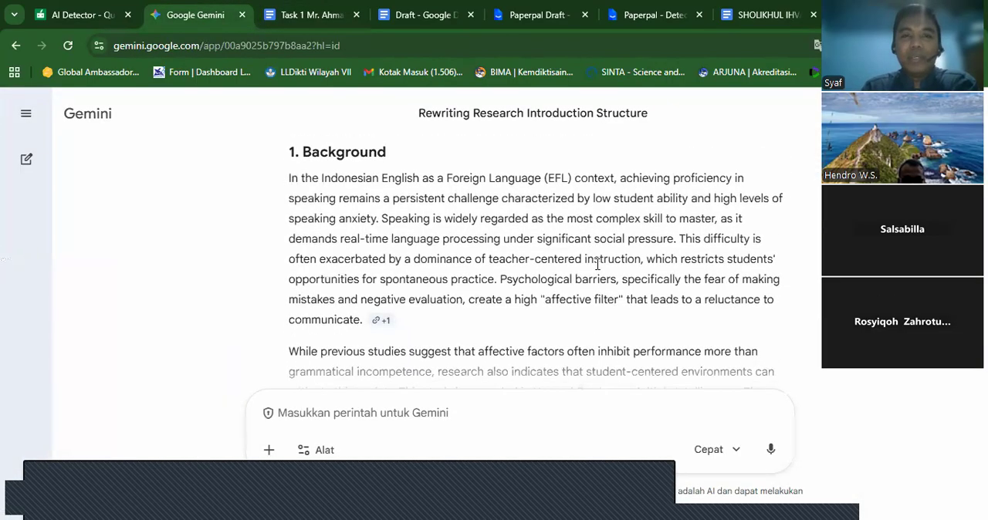
scroll(596, 265, "up", 1)
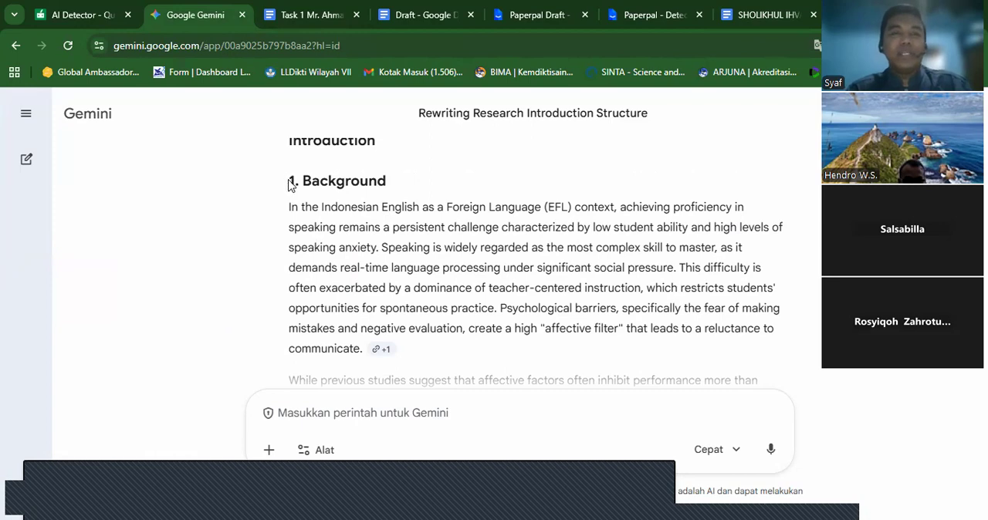
- Select the Background section of Gemini's Introduction, from its heading to the end of its last paragraph
left_click_drag(291, 183, 757, 257)
scroll(397, 347, "down", 6)
scroll(419, 377, "down", 4)
scroll(456, 139, "up", 10)
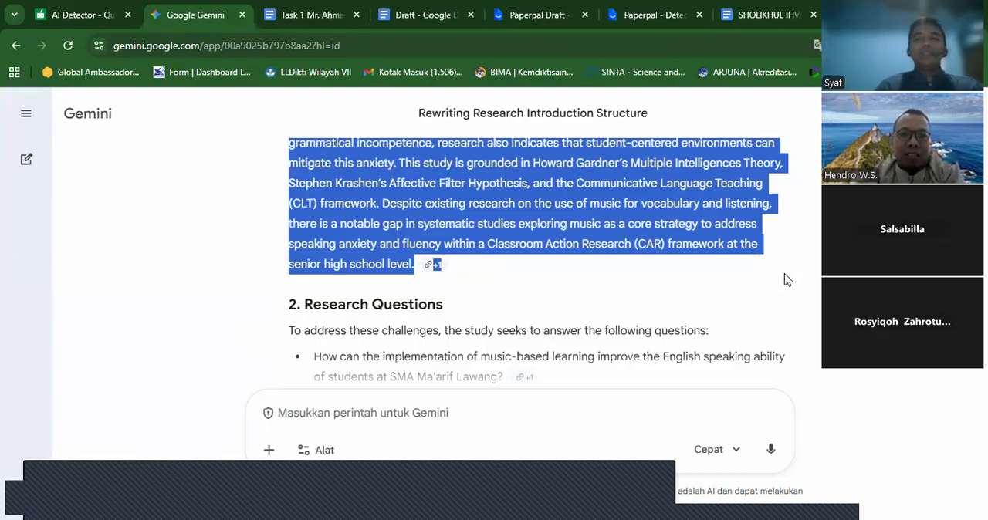
- Clear the text selection and read through Gemini's generated Introduction, from the Background section to the Definition of Key Terms
left_click(786, 280)
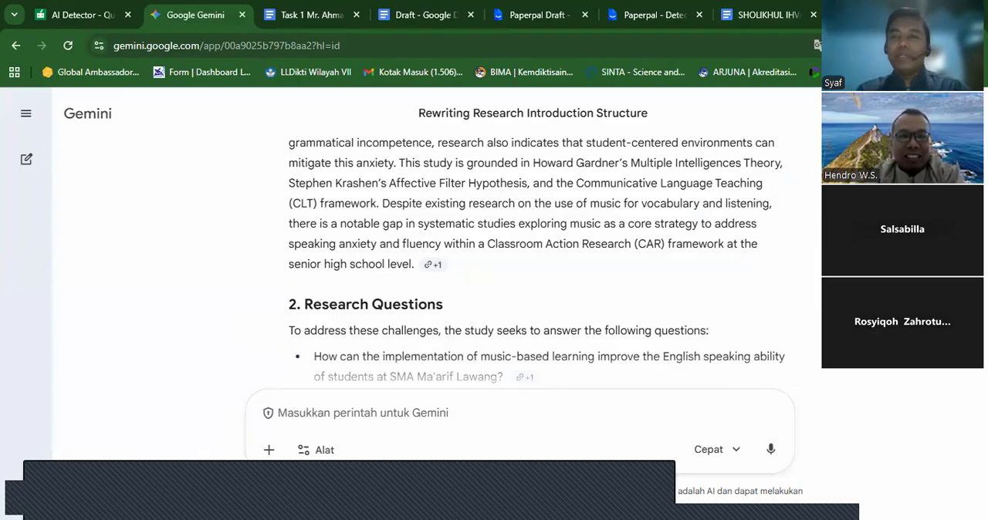
scroll(537, 262, "up", 4)
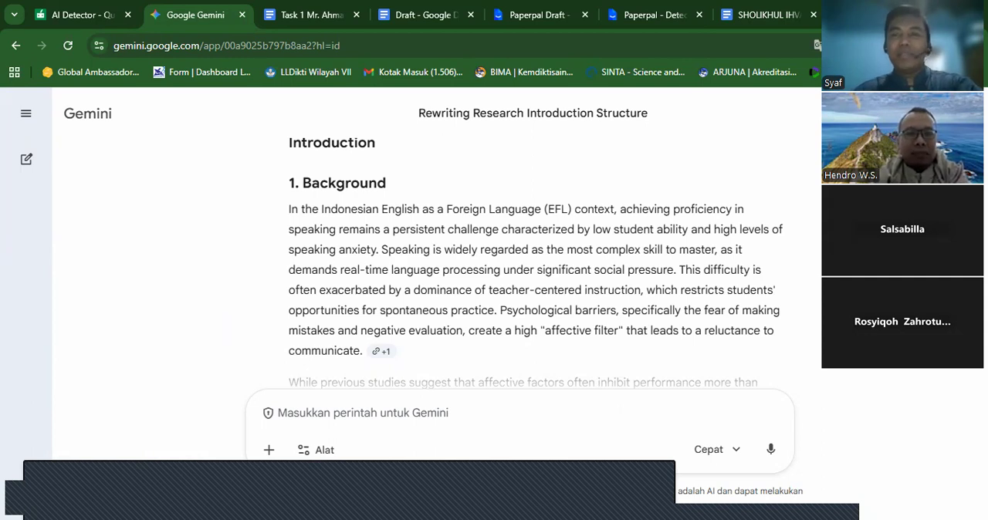
scroll(535, 262, "down", 5)
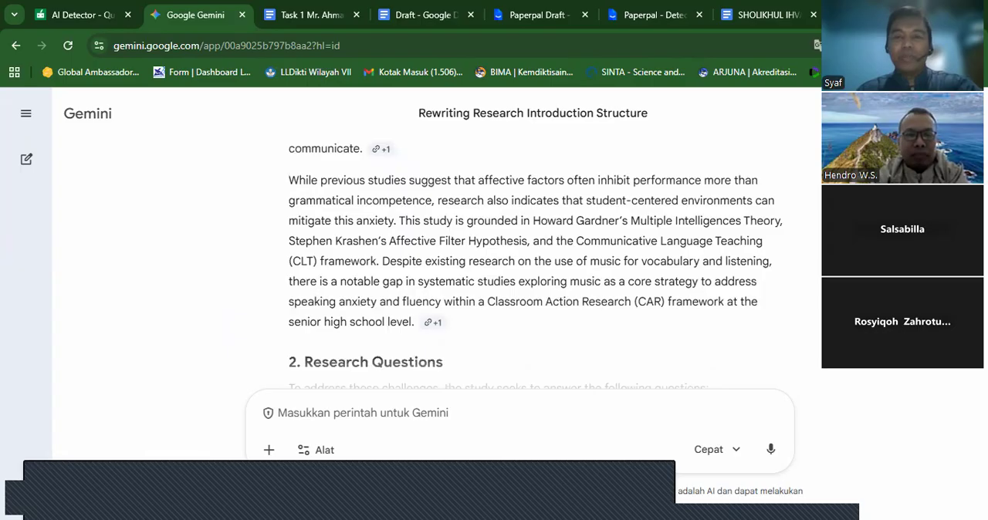
scroll(535, 262, "down", 1)
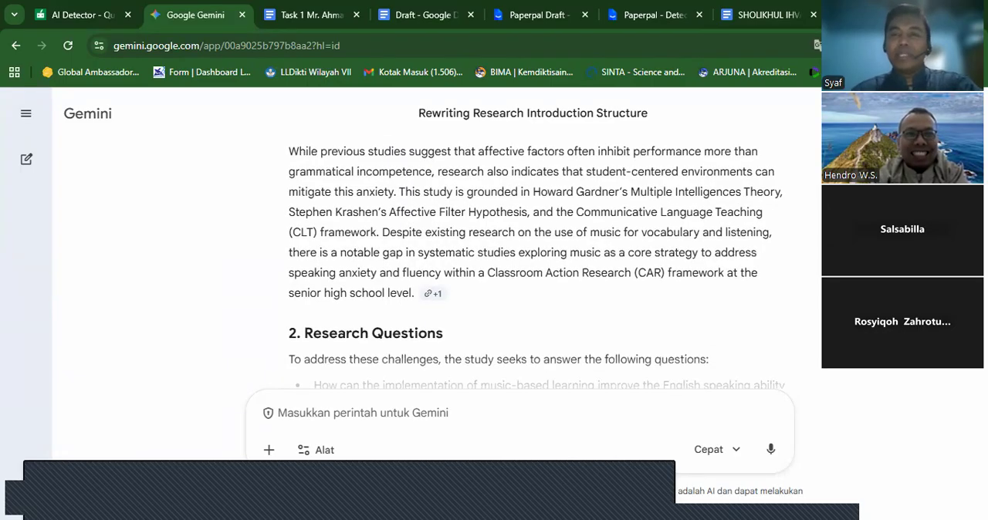
scroll(536, 263, "down", 7)
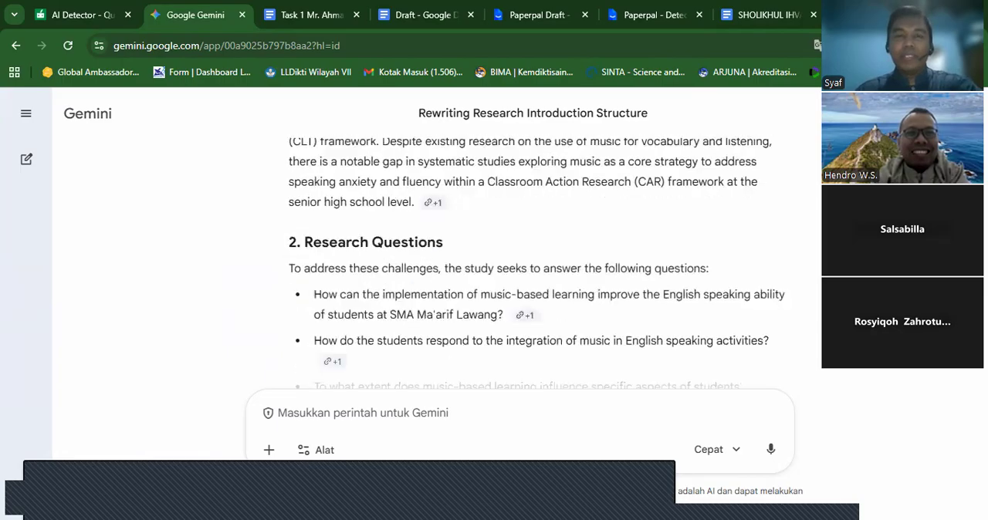
scroll(535, 263, "down", 6)
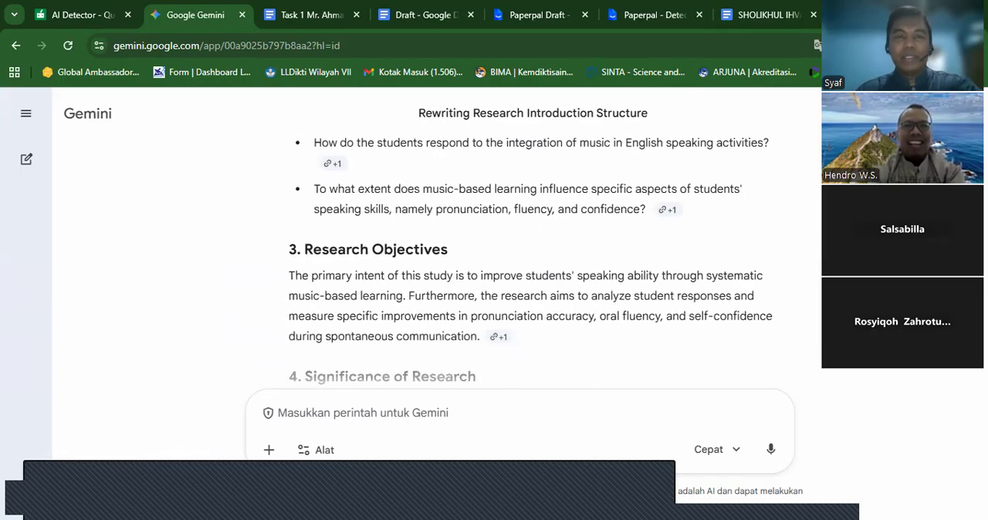
scroll(535, 263, "down", 3)
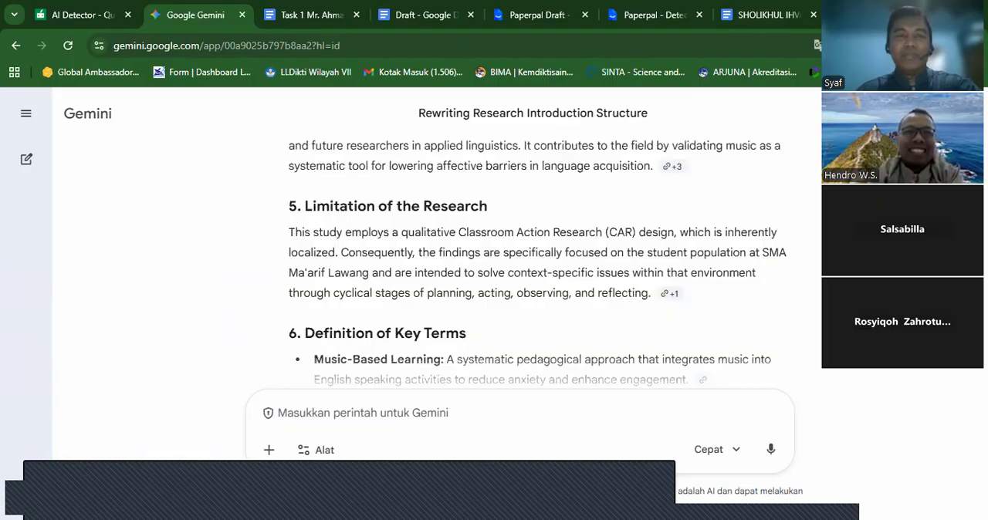
scroll(536, 262, "down", 4)
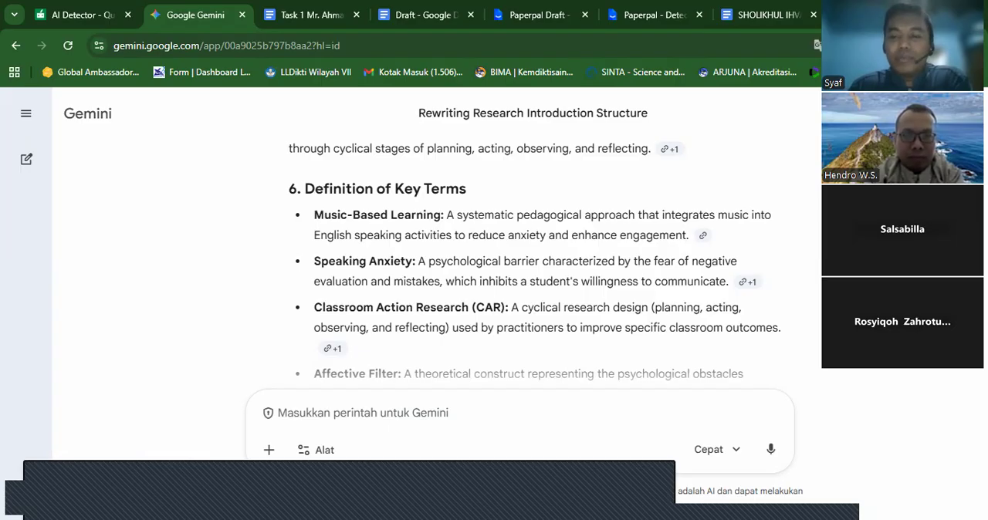
scroll(535, 262, "up", 1)
scroll(535, 261, "up", 10)
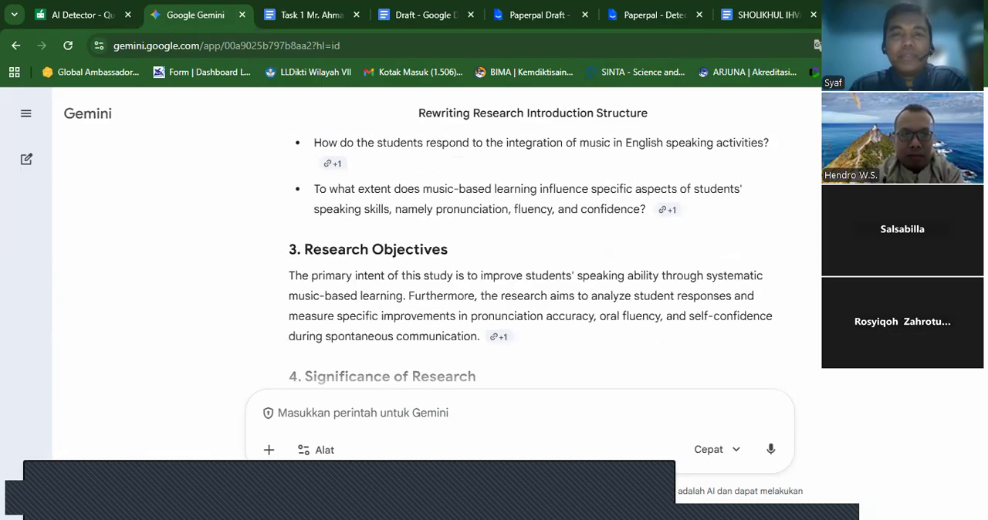
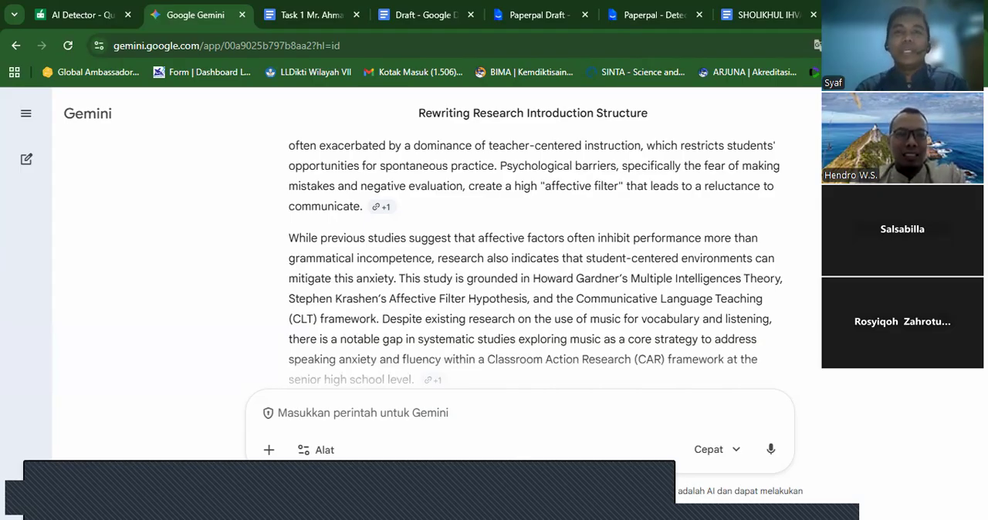
- Review the Paperpal AI detection report alongside the Draft document containing the speaking anxiety paragraph
left_click(753, 15)
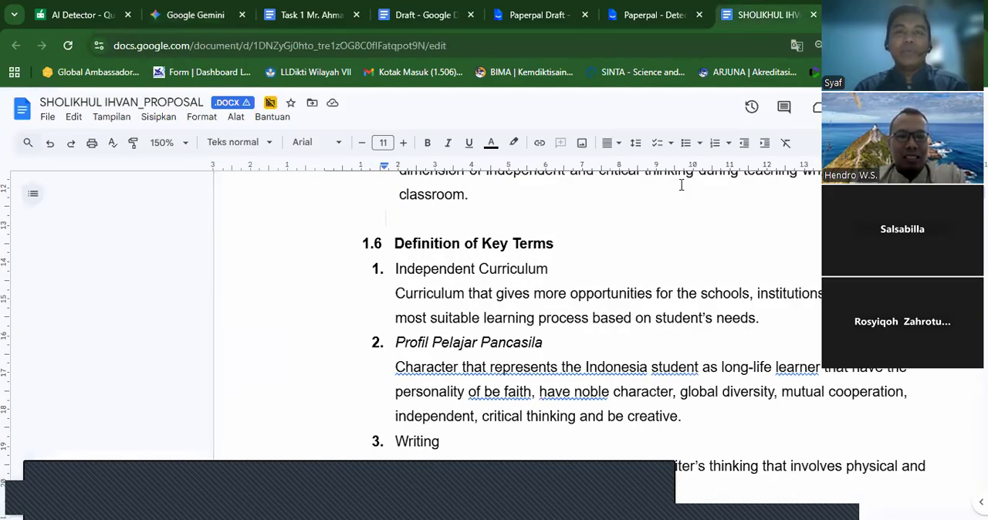
left_click(643, 15)
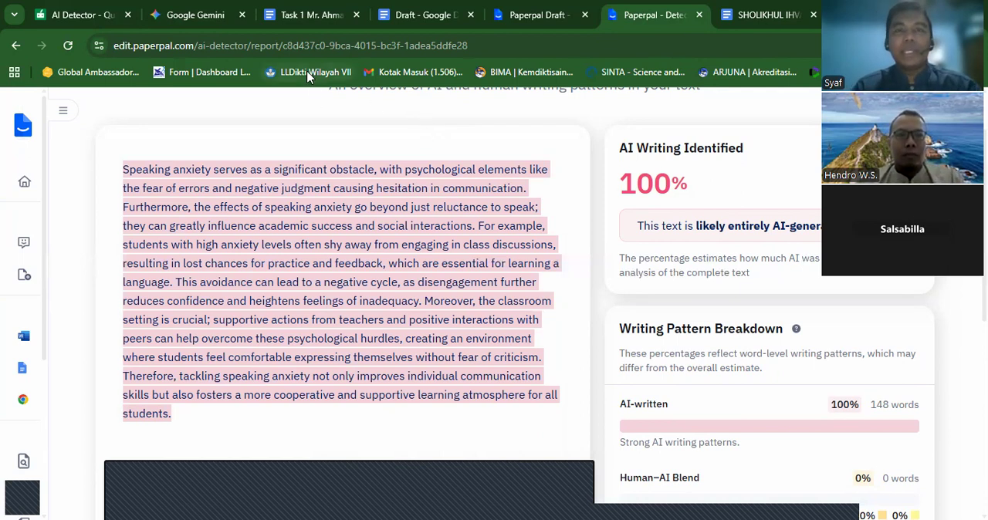
left_click(424, 15)
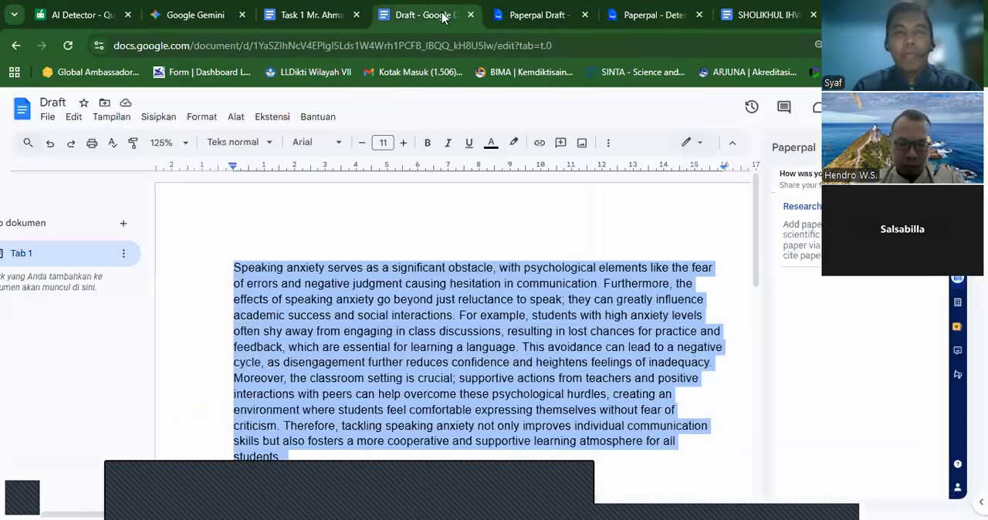
left_click(529, 13)
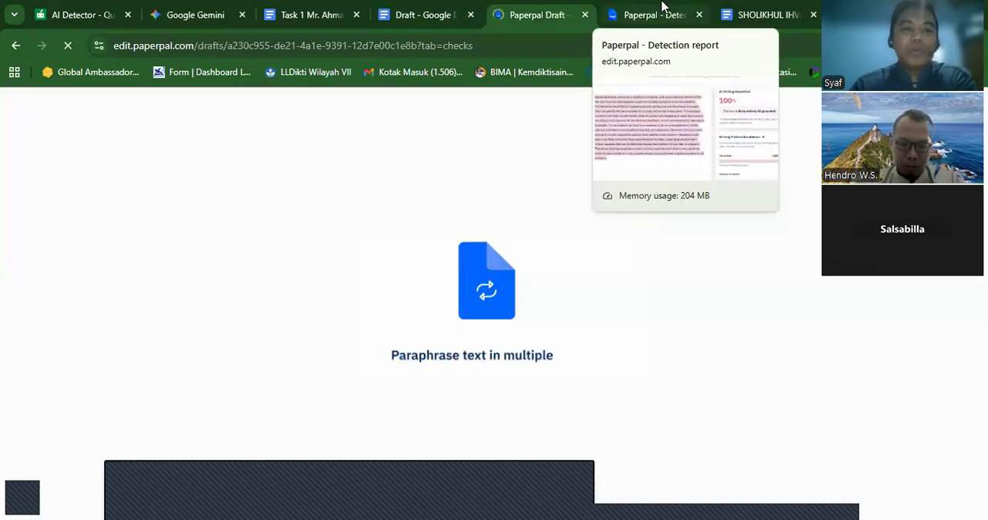
left_click(662, 8)
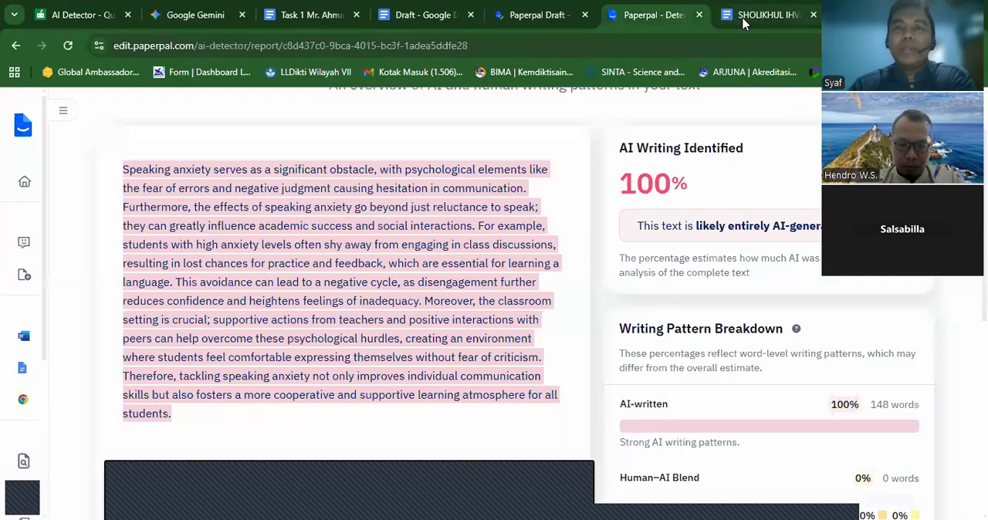
- Review the sample proposal from Definition of Key Terms back to the Background's research gap, and return to the Task 1 document
left_click(745, 22)
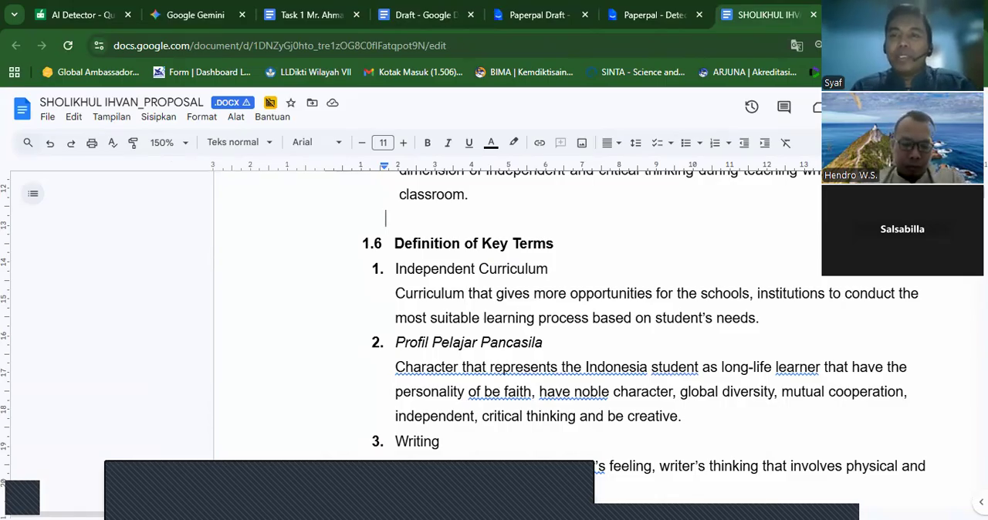
scroll(644, 330, "up", 4)
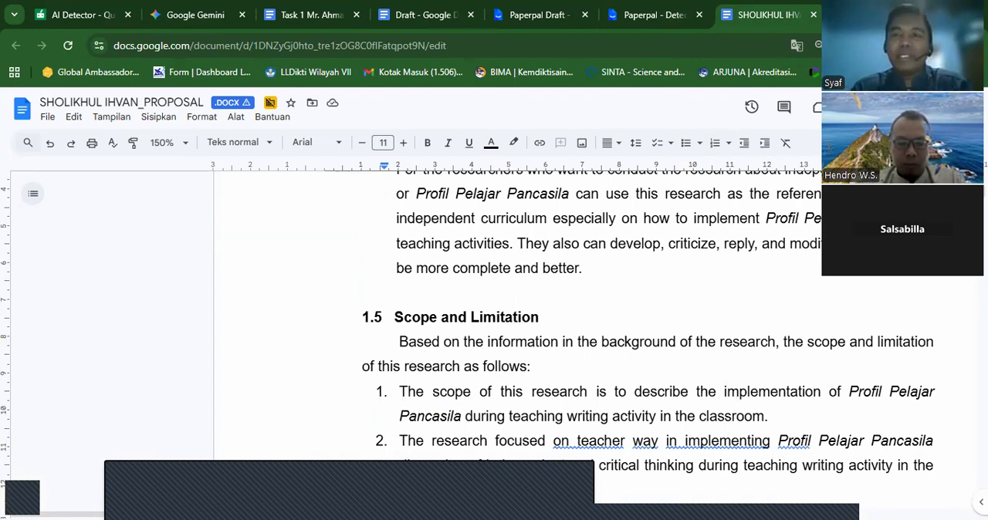
scroll(648, 324, "up", 8)
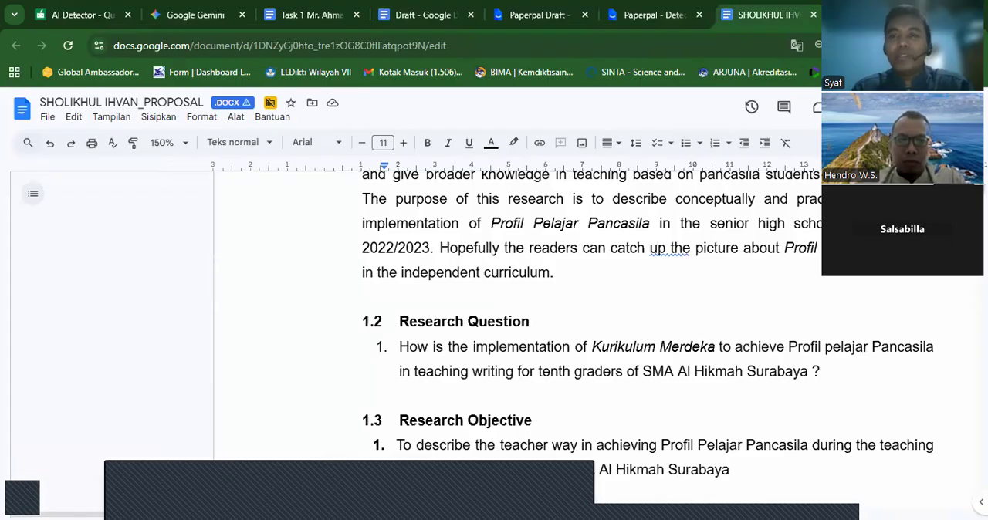
scroll(648, 325, "up", 4)
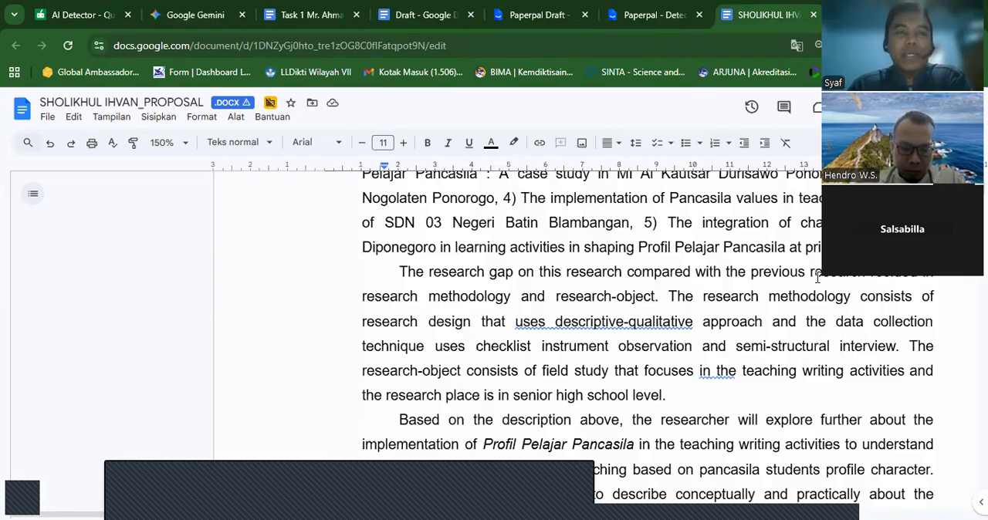
left_click(323, 10)
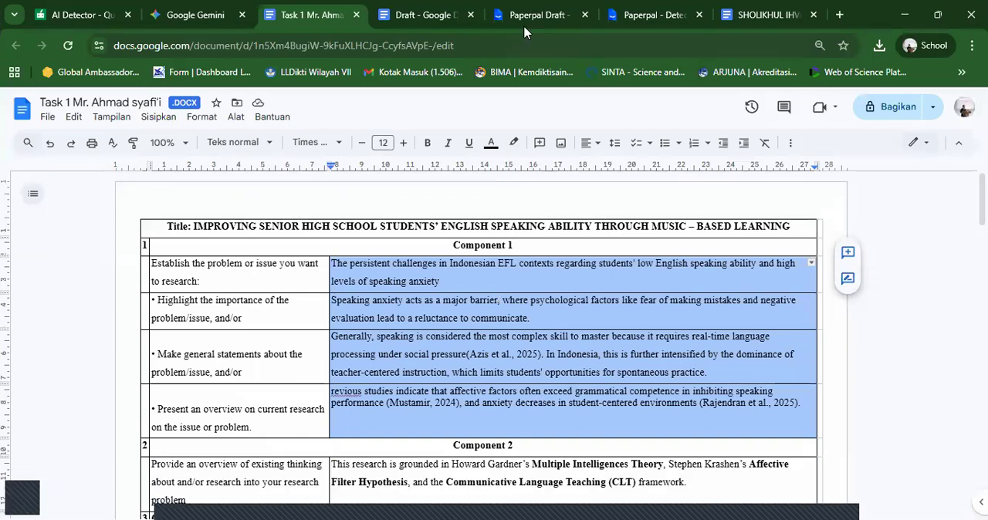
- Switch to the Paperpal draft, look through its available checks and open the Journal Submission Check
left_click(643, 17)
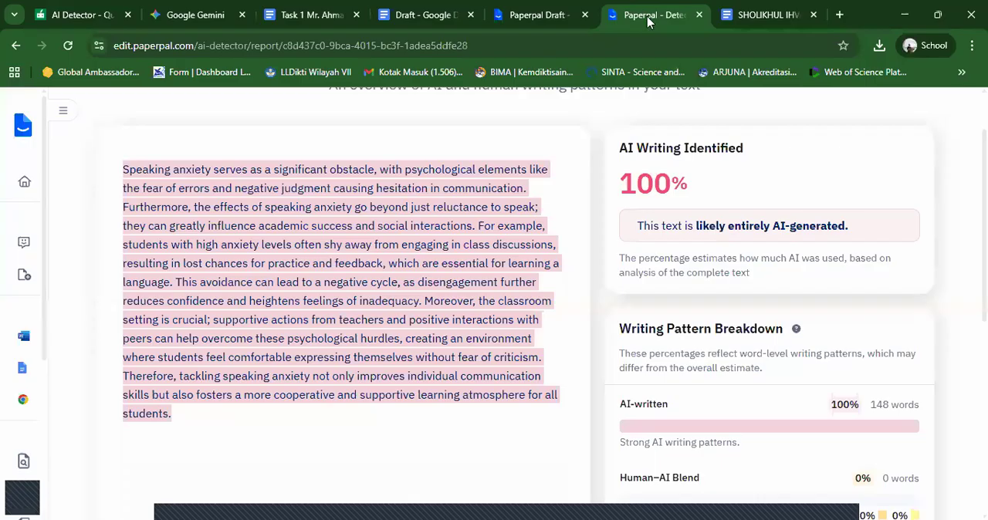
left_click(532, 14)
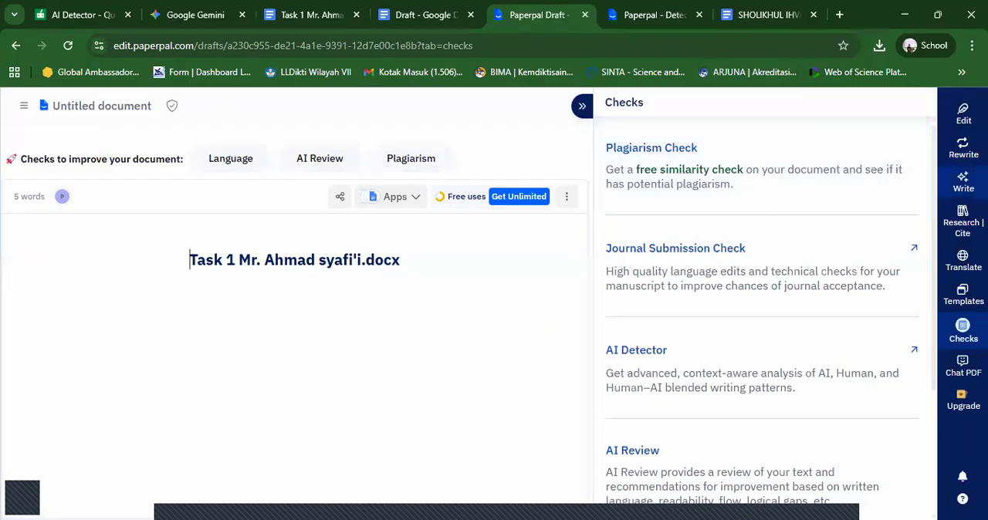
scroll(934, 342, "down", 1)
left_click_drag(934, 342, 924, 200)
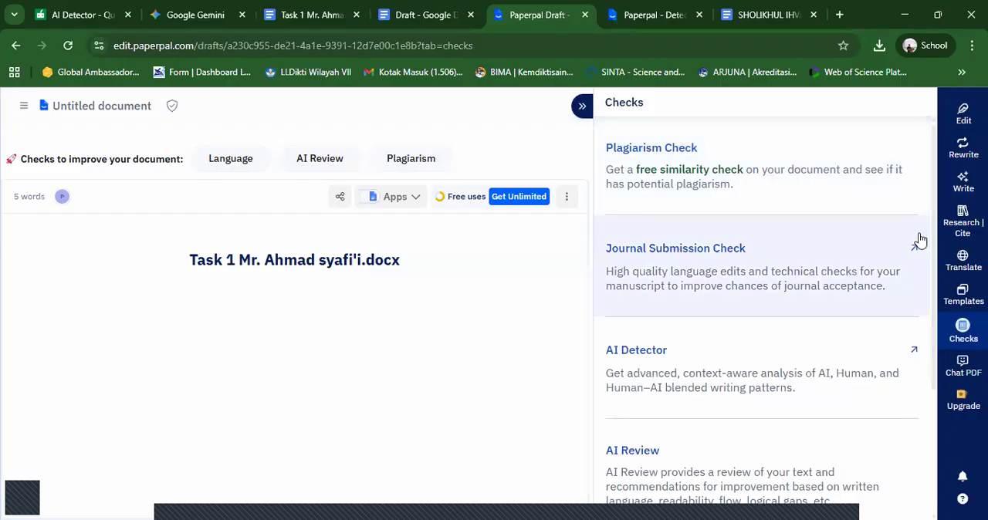
left_click(872, 266)
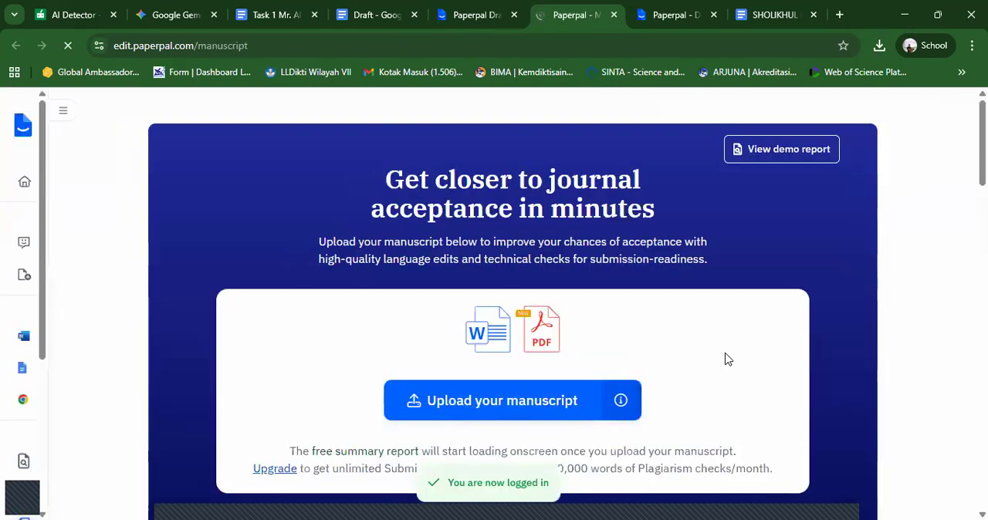
- Start a manuscript upload and browse to the #1PUBLICATION folder on the DATA SSD (D:) drive
left_click(518, 399)
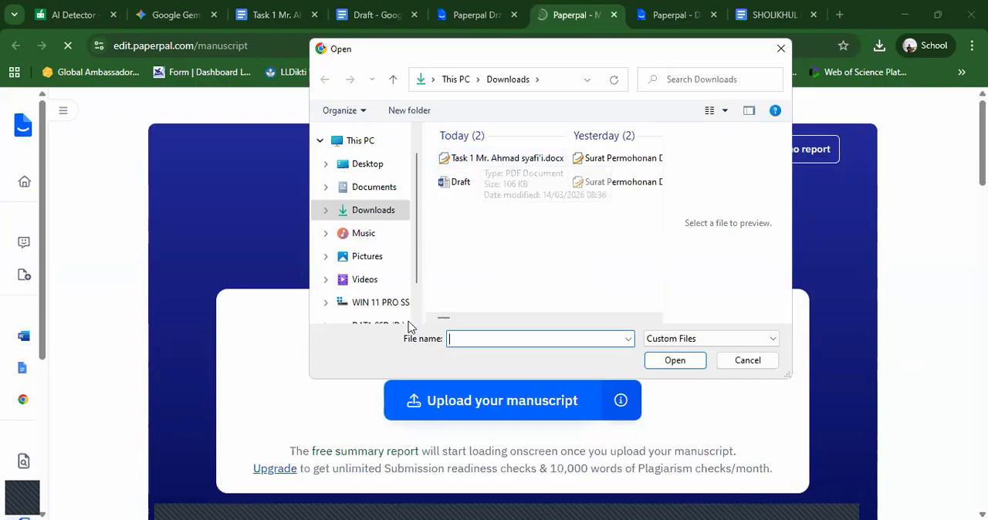
scroll(410, 317, "down", 1)
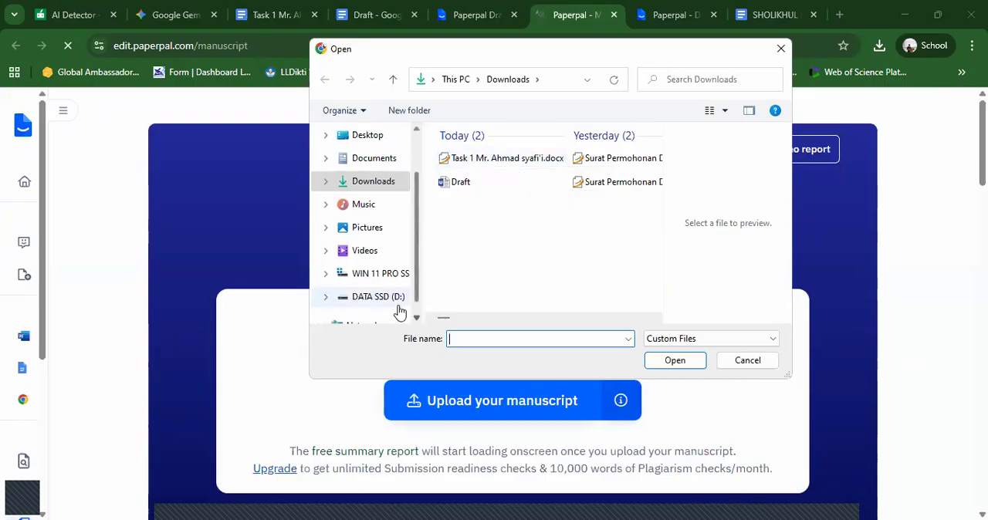
left_click(396, 305)
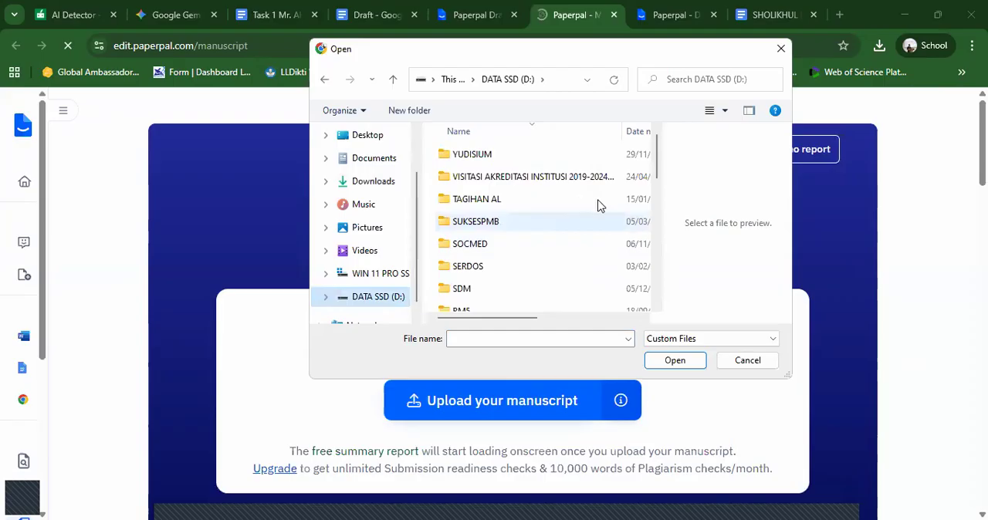
left_click(657, 244)
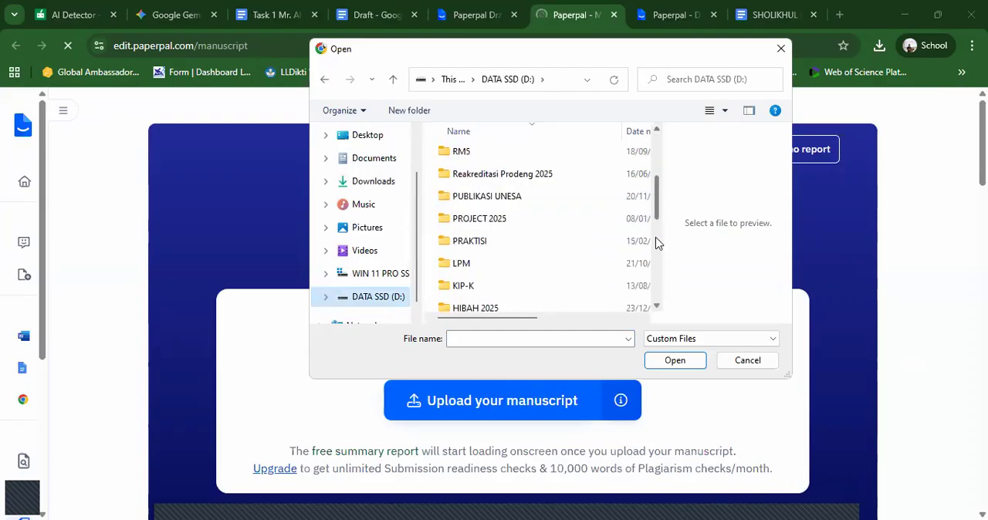
left_click(657, 245)
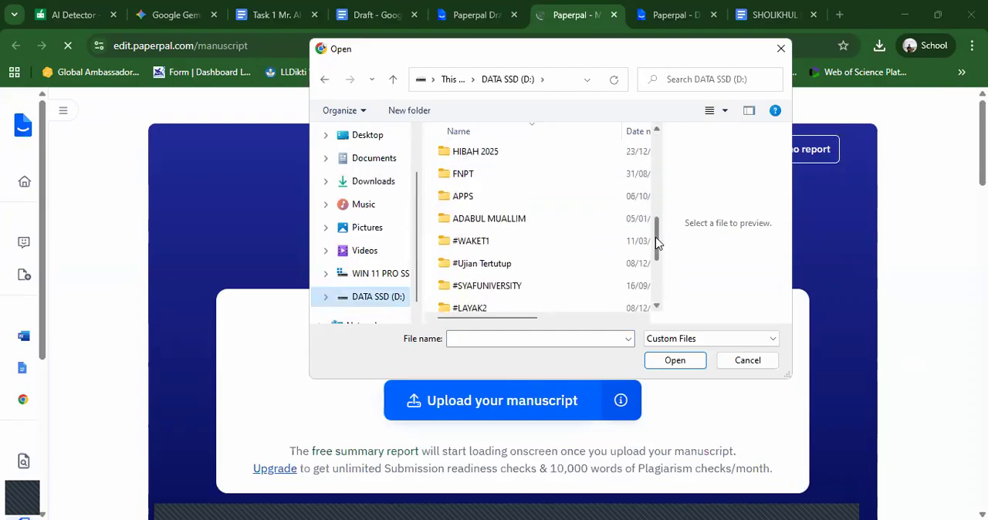
left_click(658, 280)
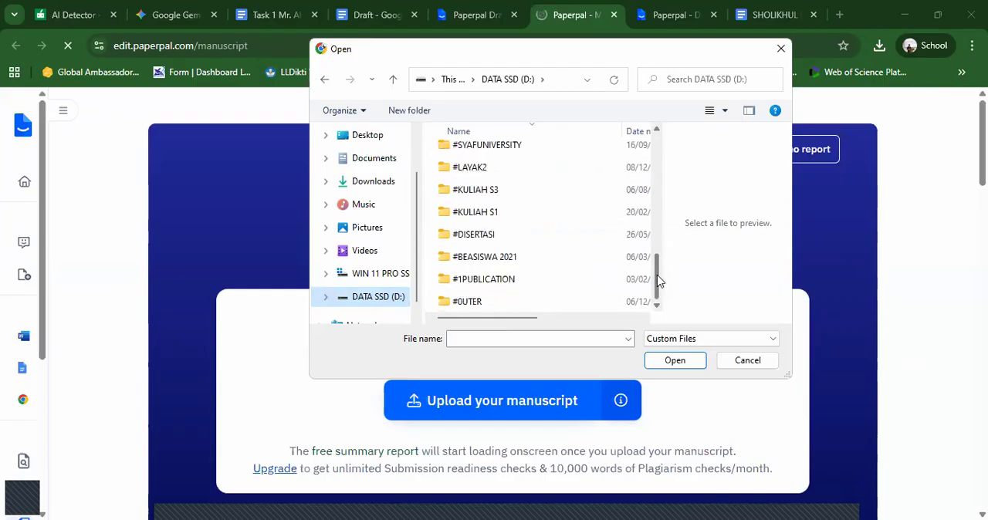
double_click(525, 284)
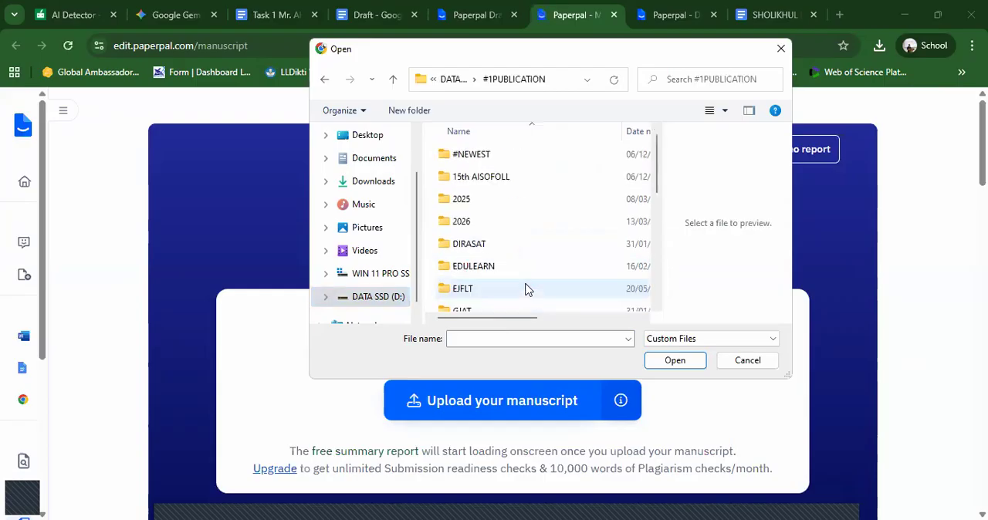
double_click(517, 202)
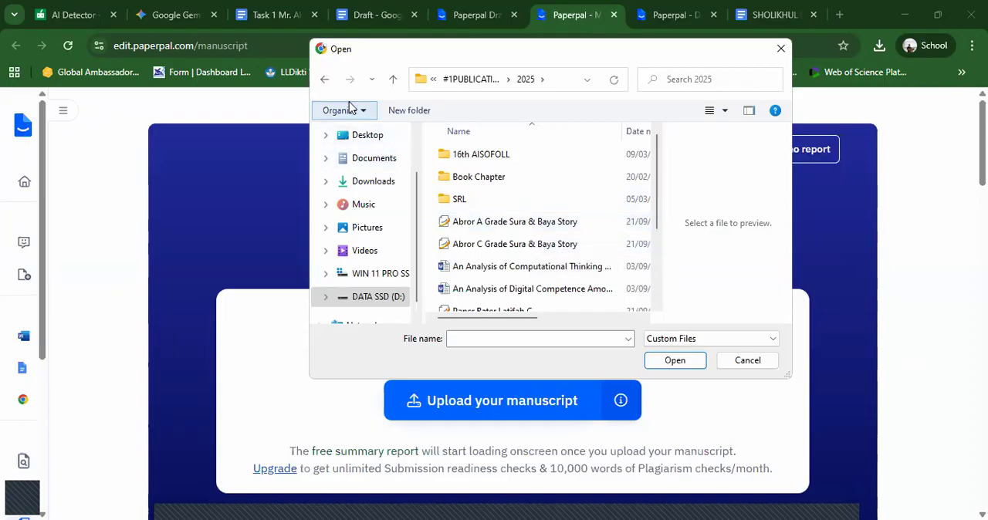
left_click(328, 83)
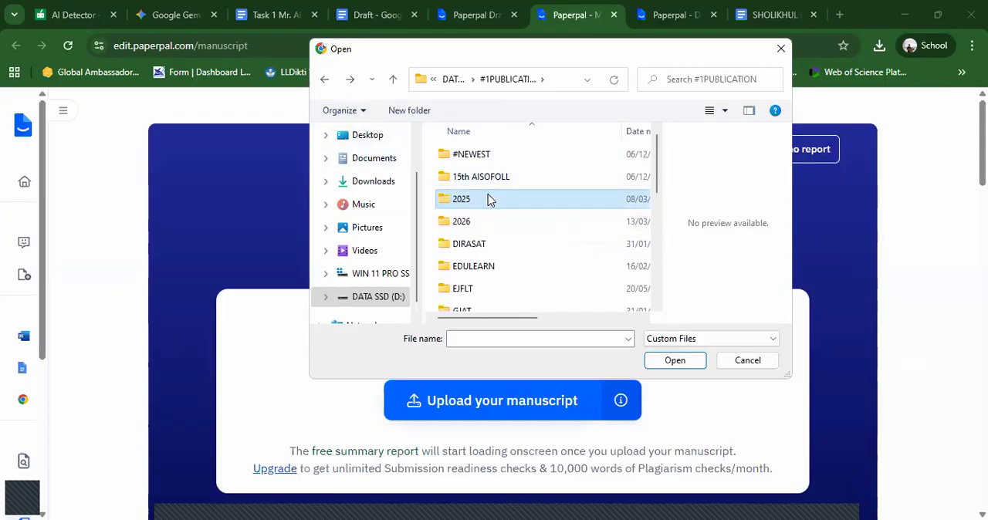
double_click(484, 163)
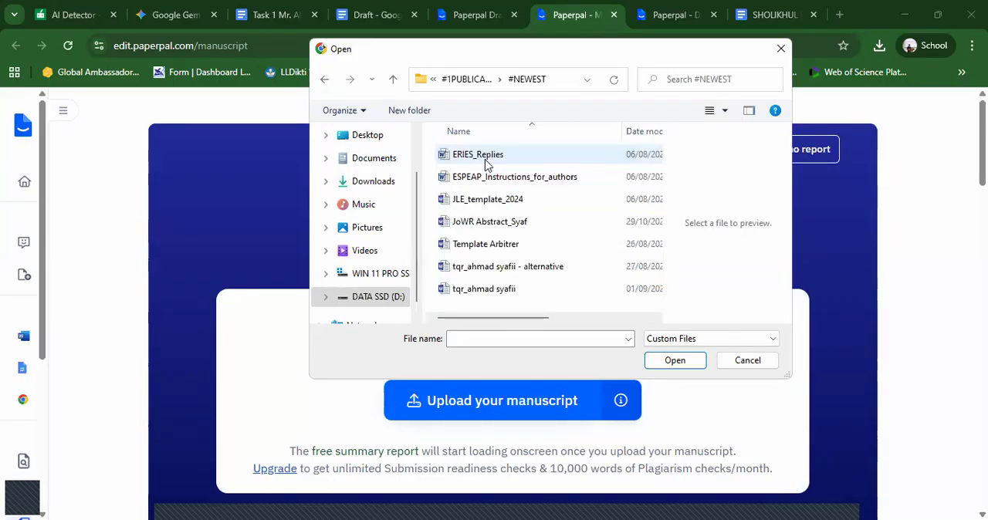
left_click(325, 81)
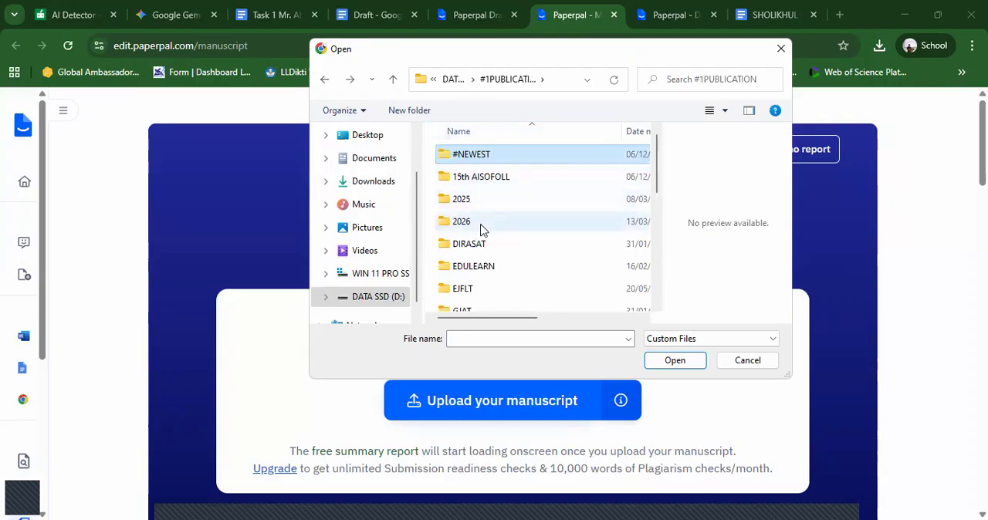
- Upload the author's revisi-JLE Word manuscript from the DIRASAT folder for the submission check
double_click(481, 244)
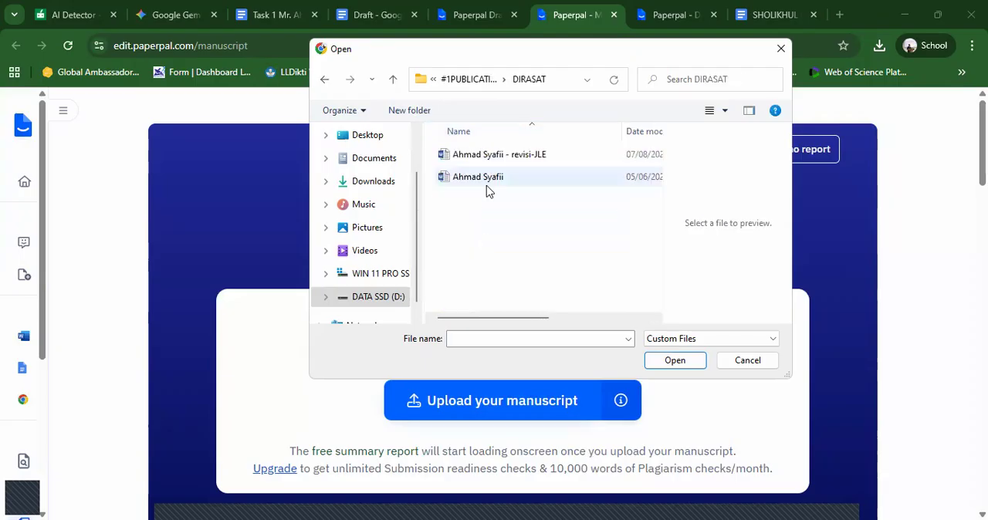
left_click(488, 157)
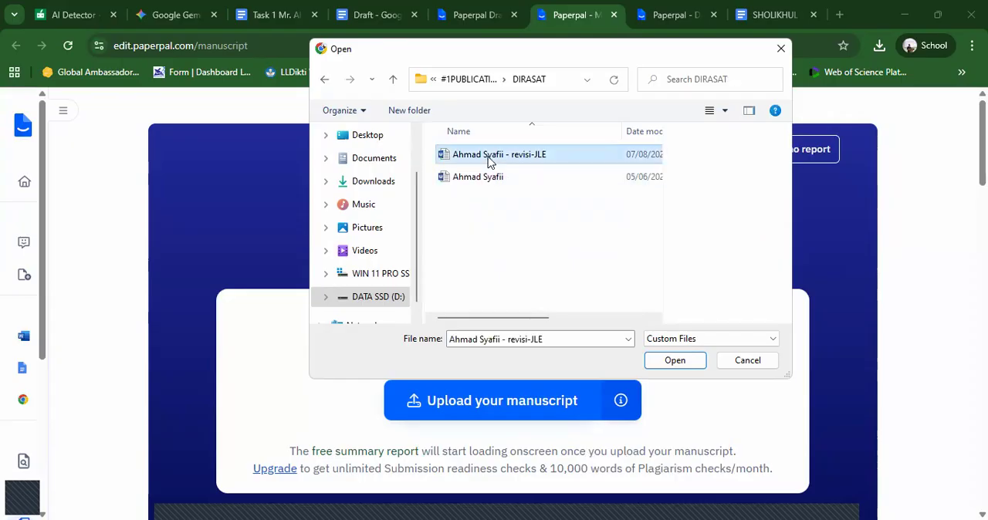
left_click(665, 361)
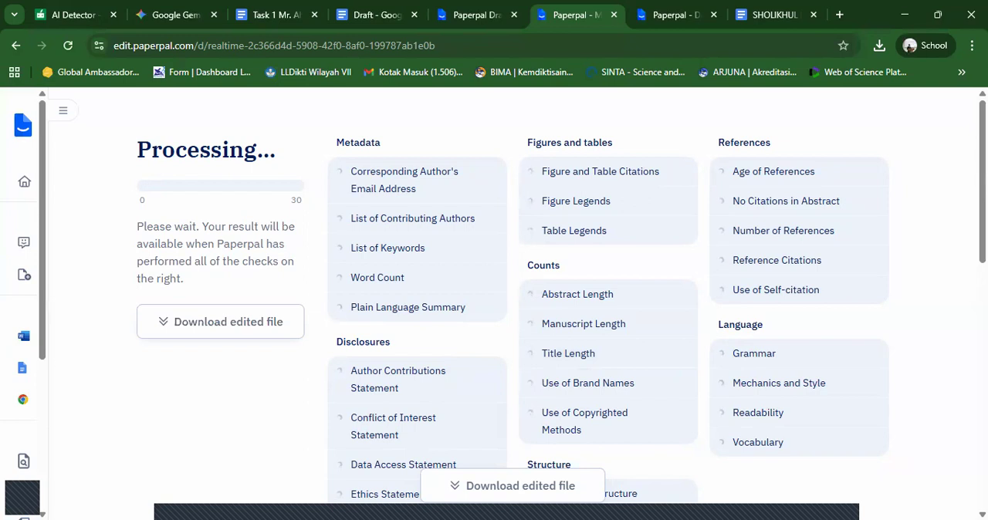
- Examine the submission check's categories, from Metadata and References to Language and Structure, and the manuscript preview under Suggestions
scroll(512, 304, "down", 5)
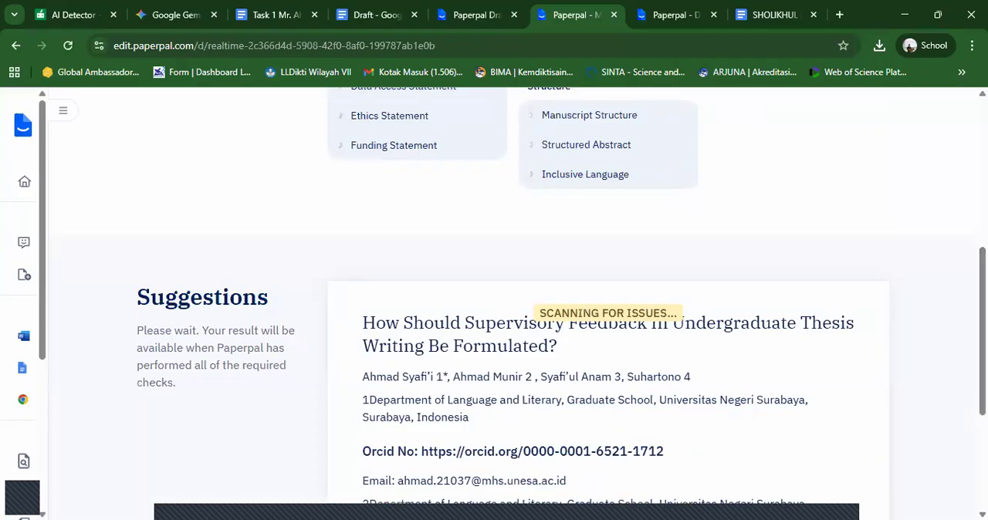
scroll(513, 304, "down", 3)
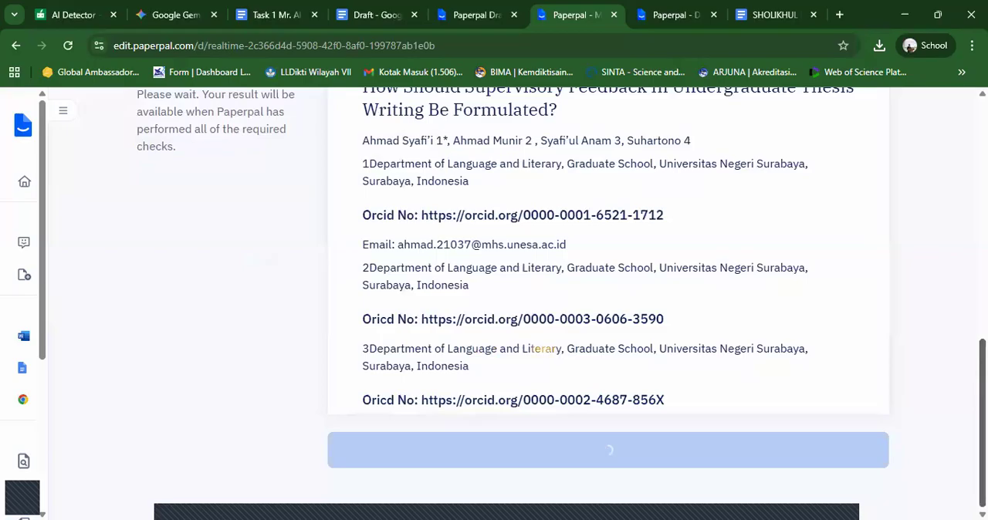
scroll(608, 301, "up", 5)
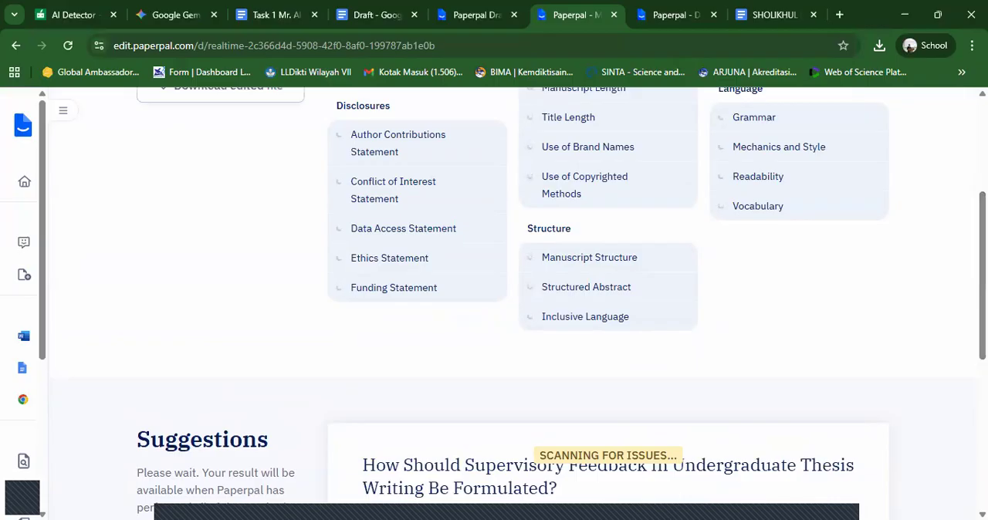
scroll(512, 303, "up", 3)
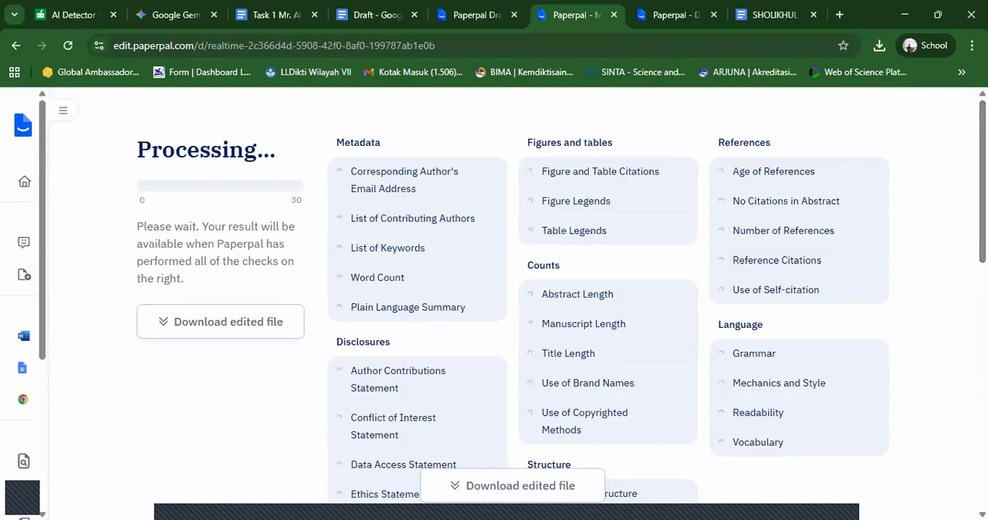
scroll(494, 301, "down", 5)
scroll(494, 308, "down", 5)
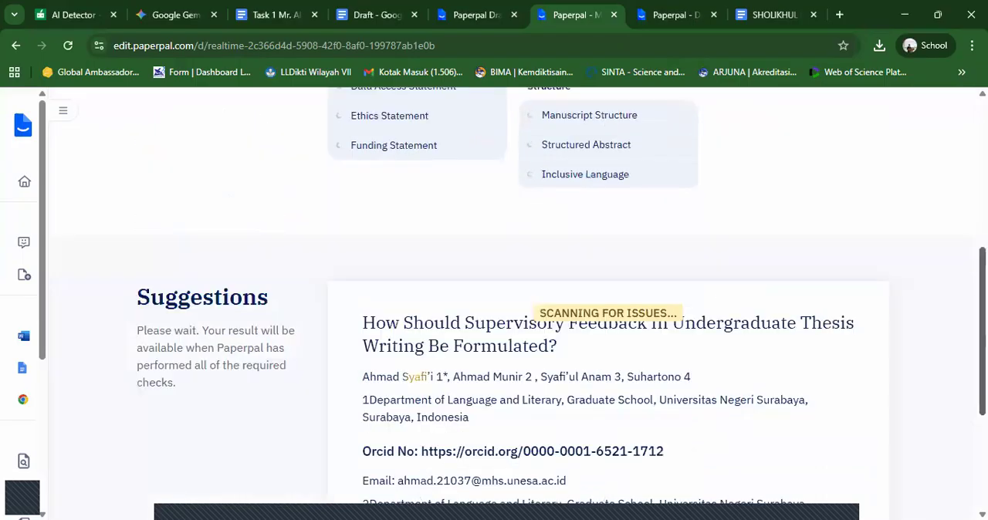
scroll(494, 308, "down", 3)
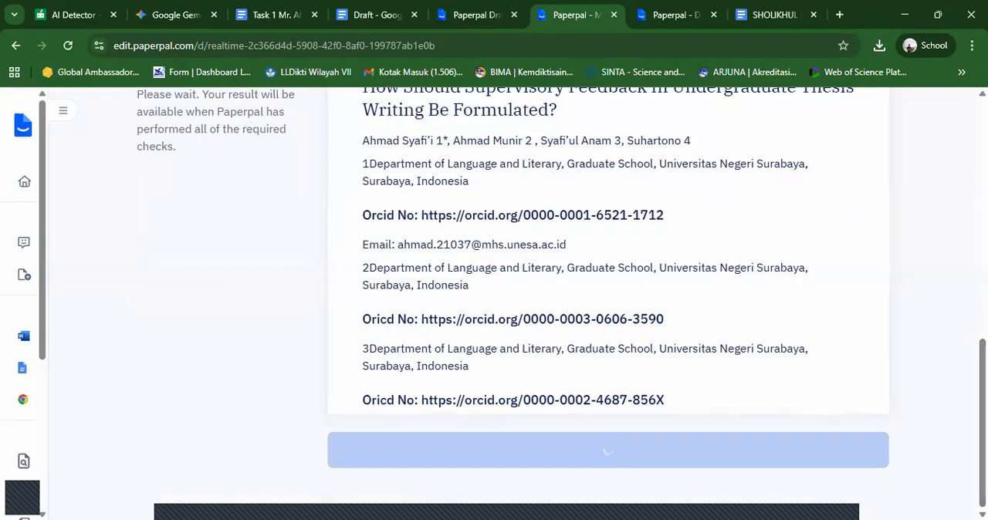
scroll(507, 303, "up", 5)
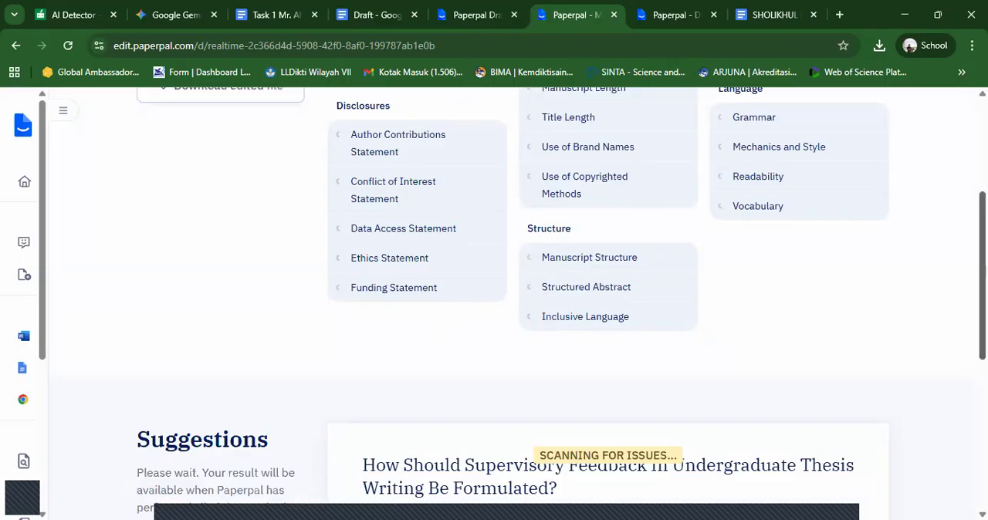
scroll(494, 301, "down", 5)
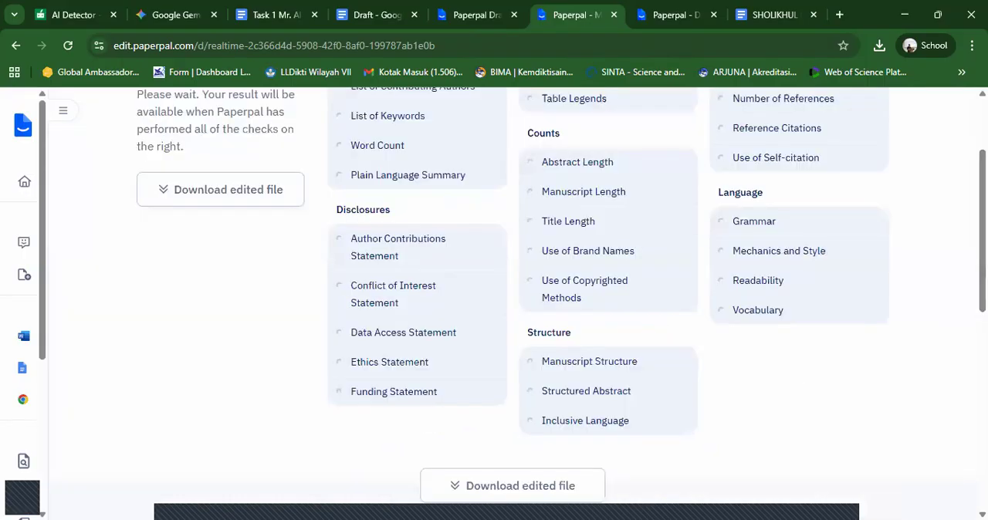
scroll(830, 196, "up", 1)
scroll(816, 200, "up", 1)
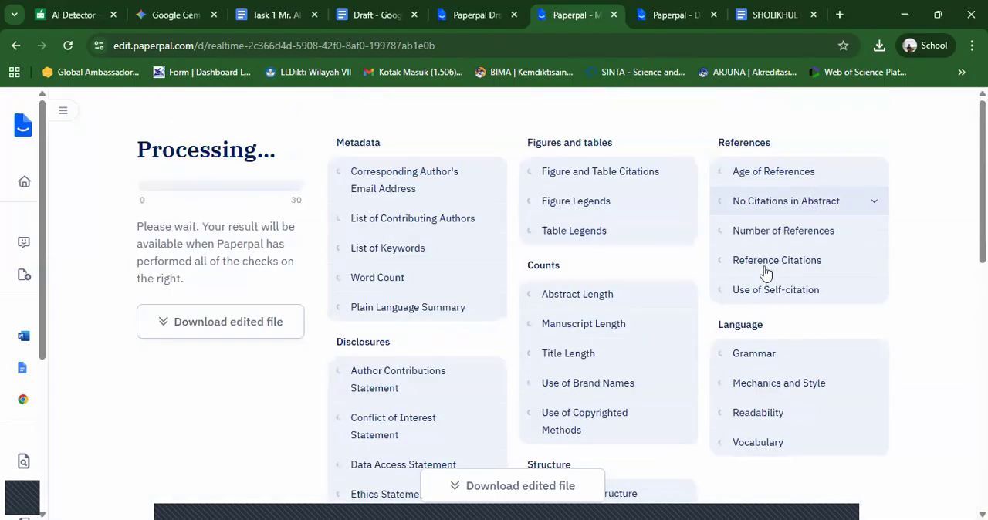